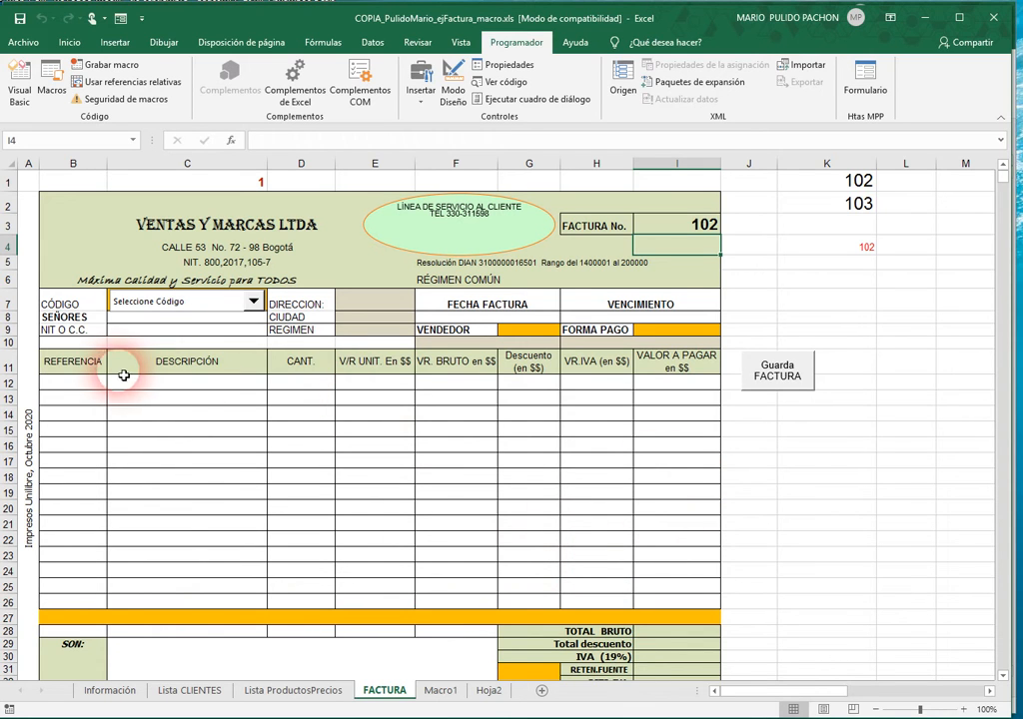
- Examine how the Macro1 staging table, the FACTURA invoice and the billing history on Hoja2 relate, including the REFERENCIA column and the first free history row
left_click(440, 690)
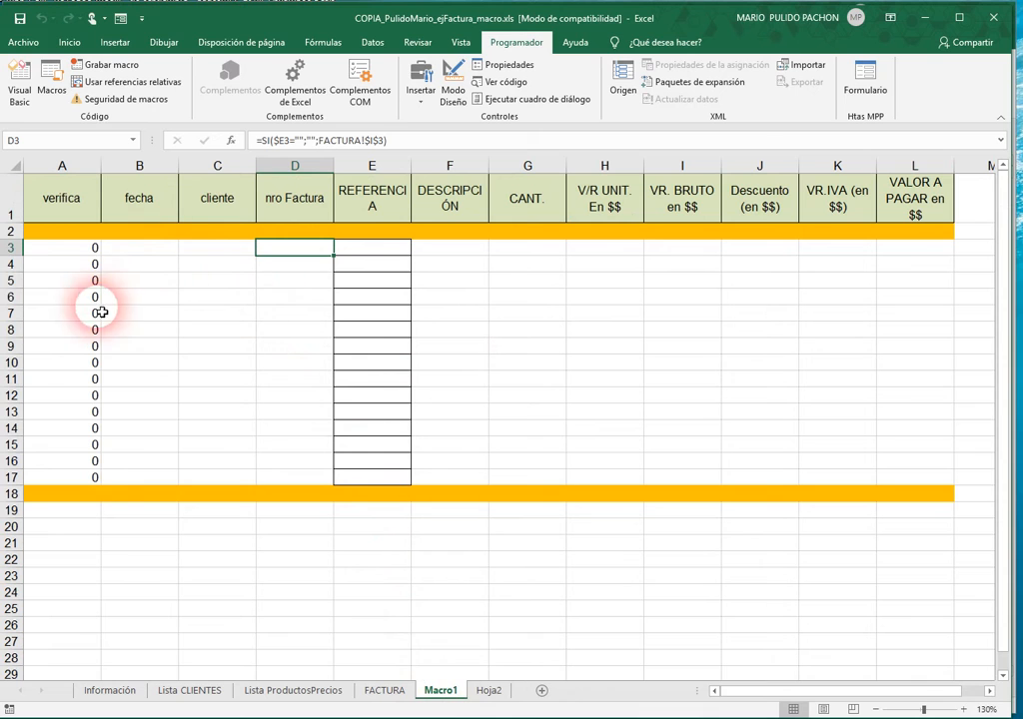
left_click_drag(375, 249, 376, 441)
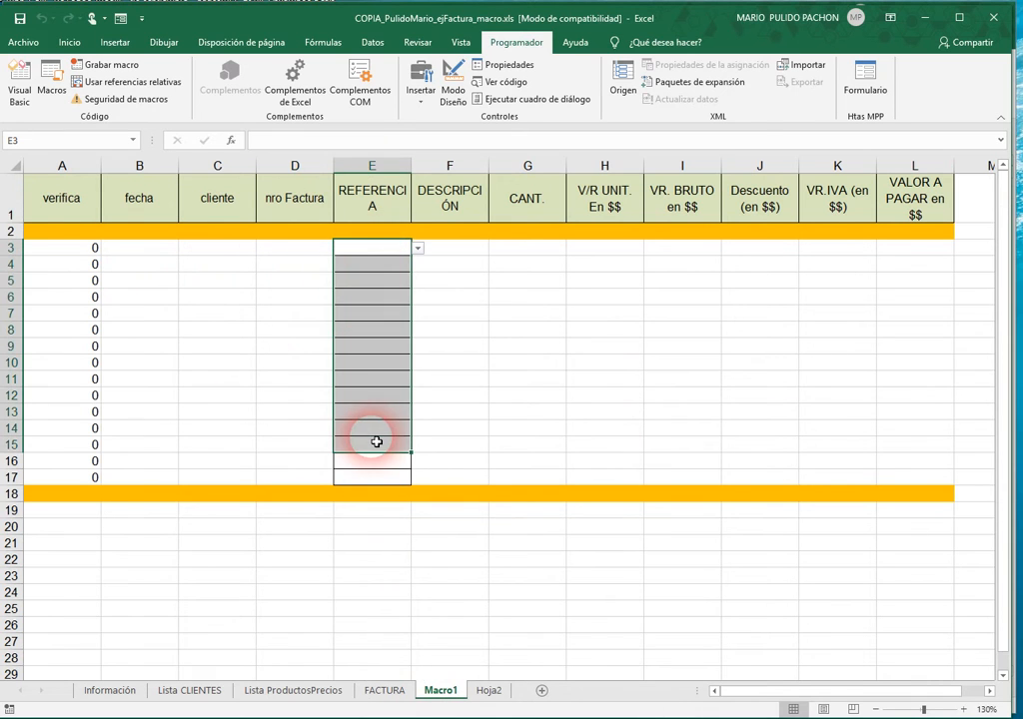
left_click(181, 345)
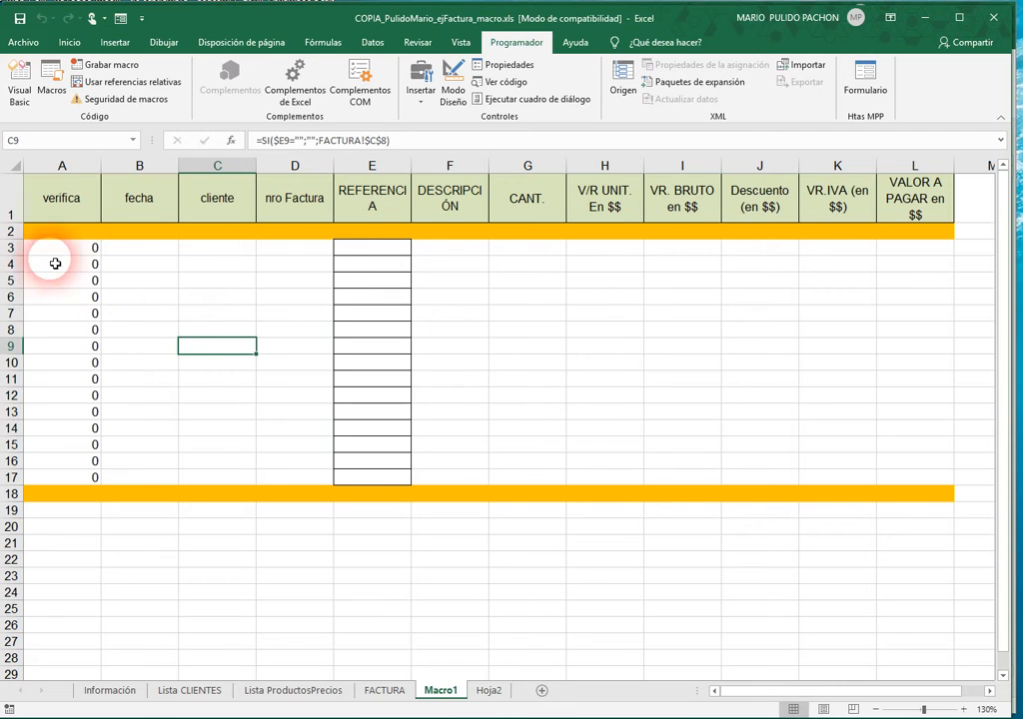
left_click(490, 690)
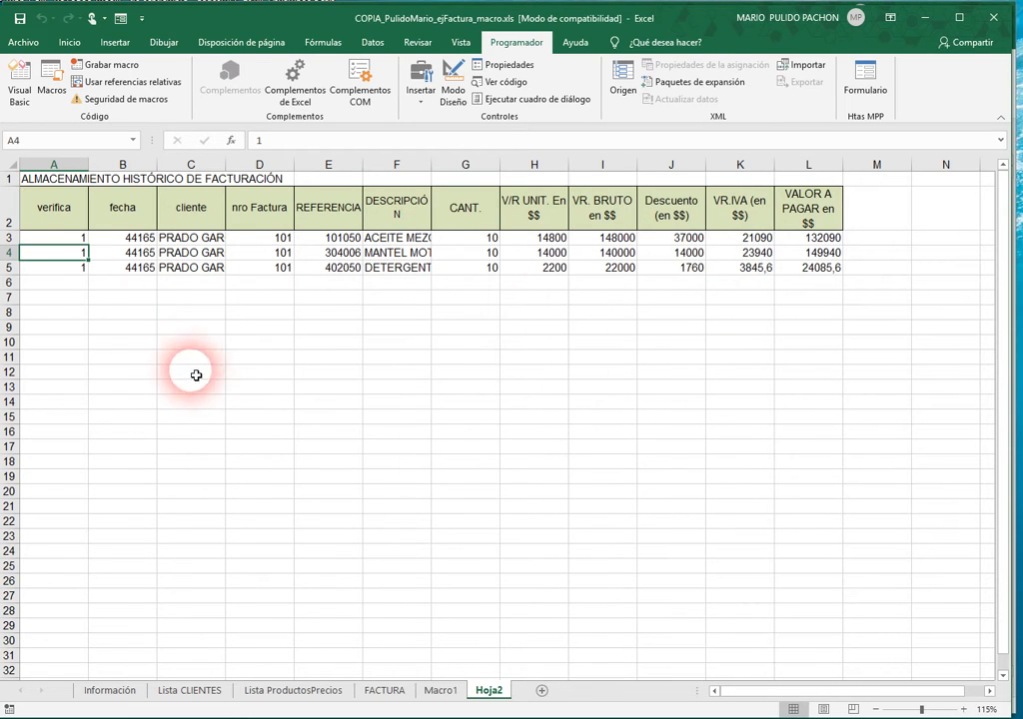
left_click(385, 690)
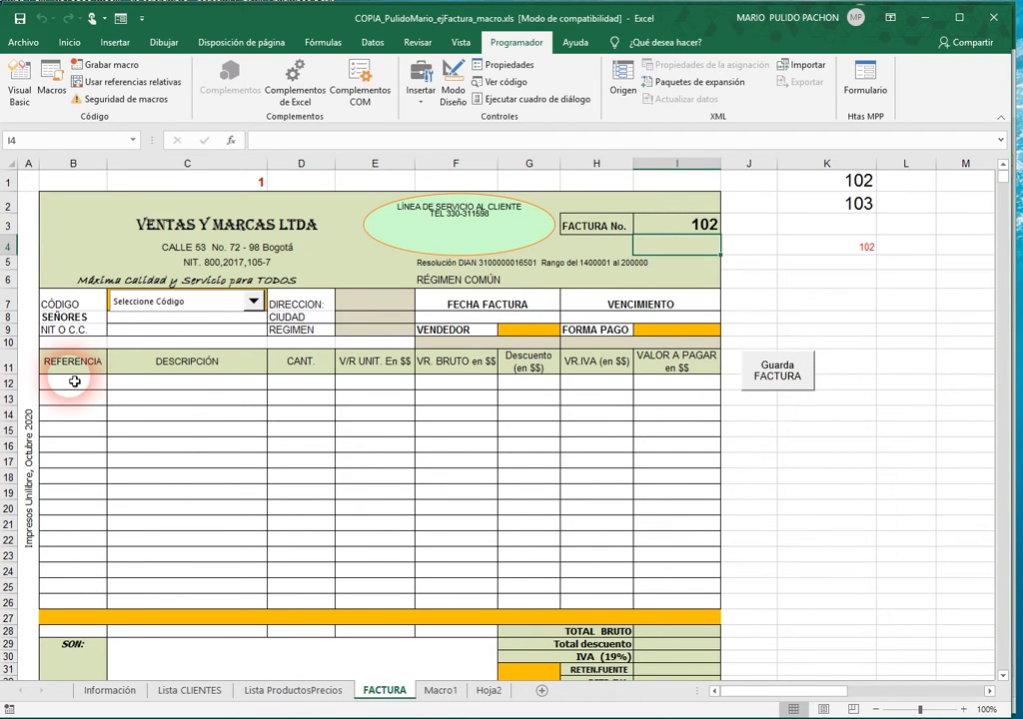
left_click(441, 690)
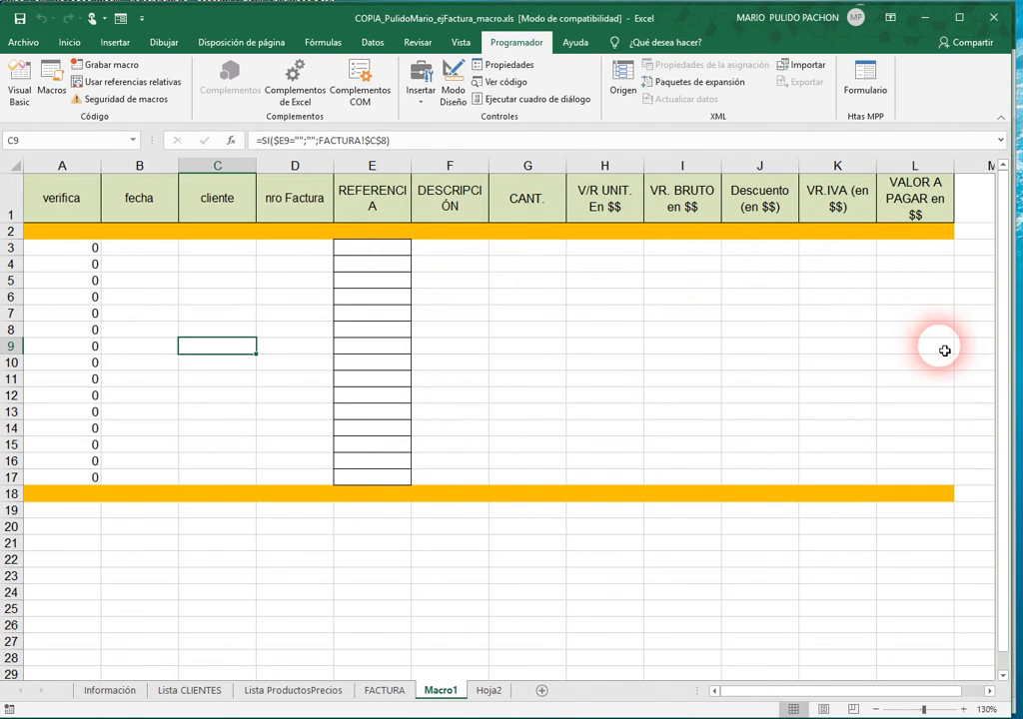
left_click_drag(65, 247, 929, 347)
left_click(682, 378)
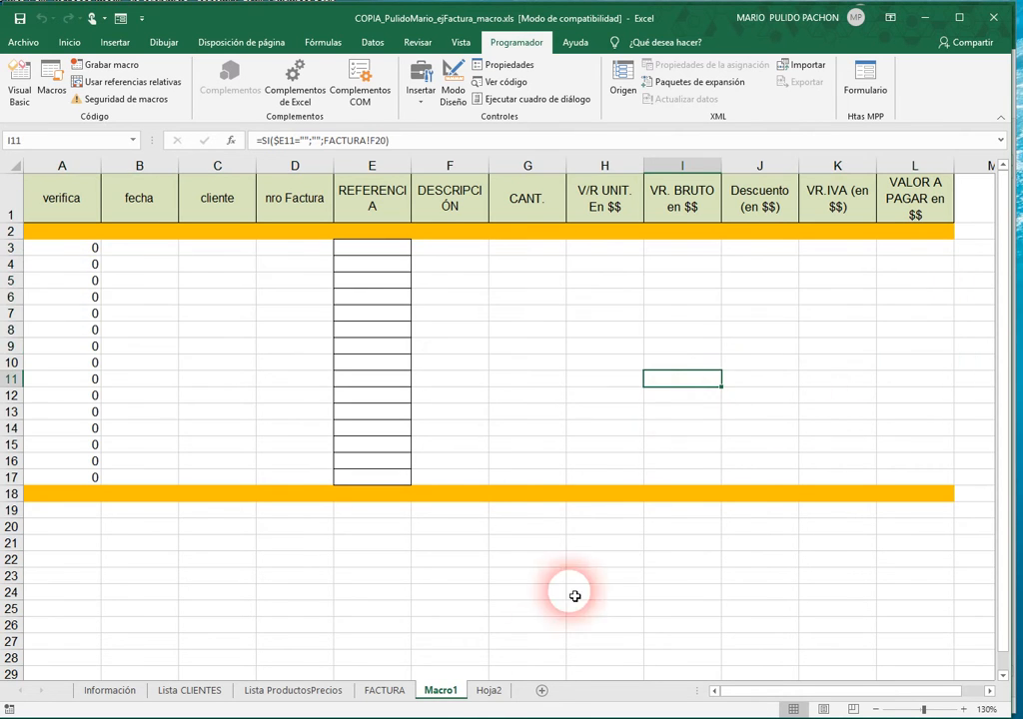
left_click(489, 690)
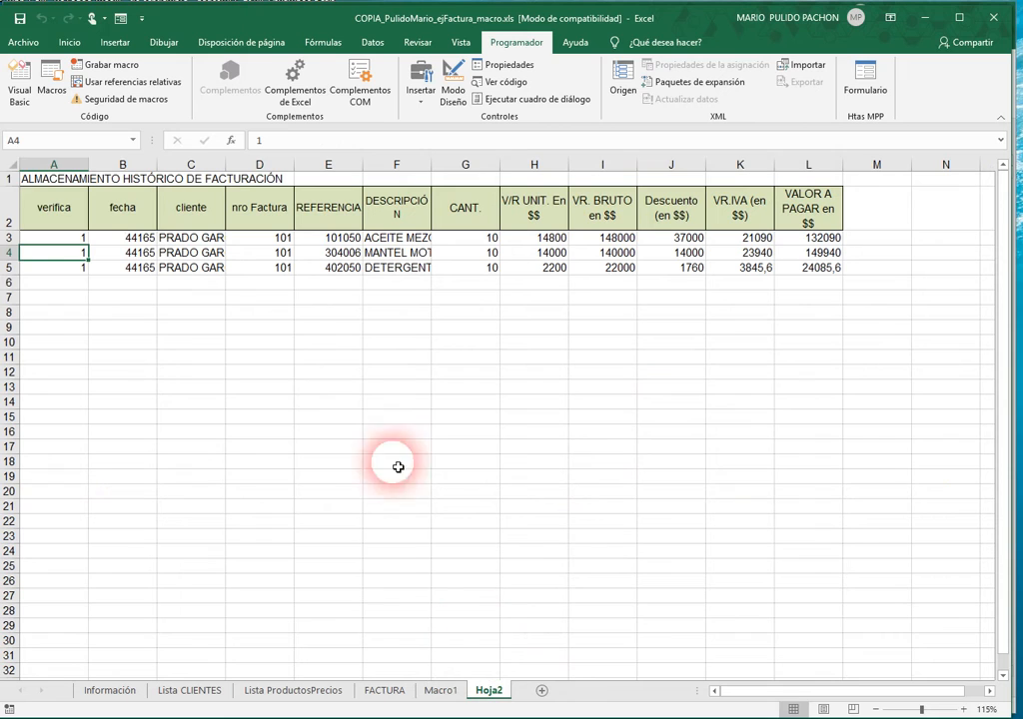
left_click(24, 178)
left_click(72, 266)
left_click(81, 287)
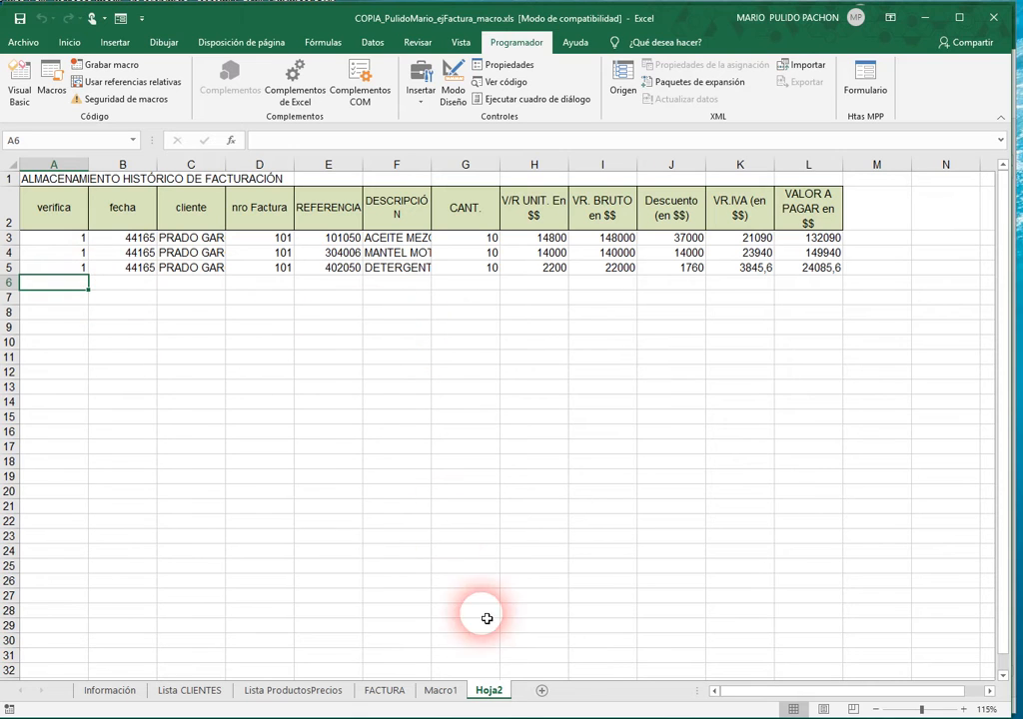
left_click(436, 689)
left_click_drag(371, 256, 381, 443)
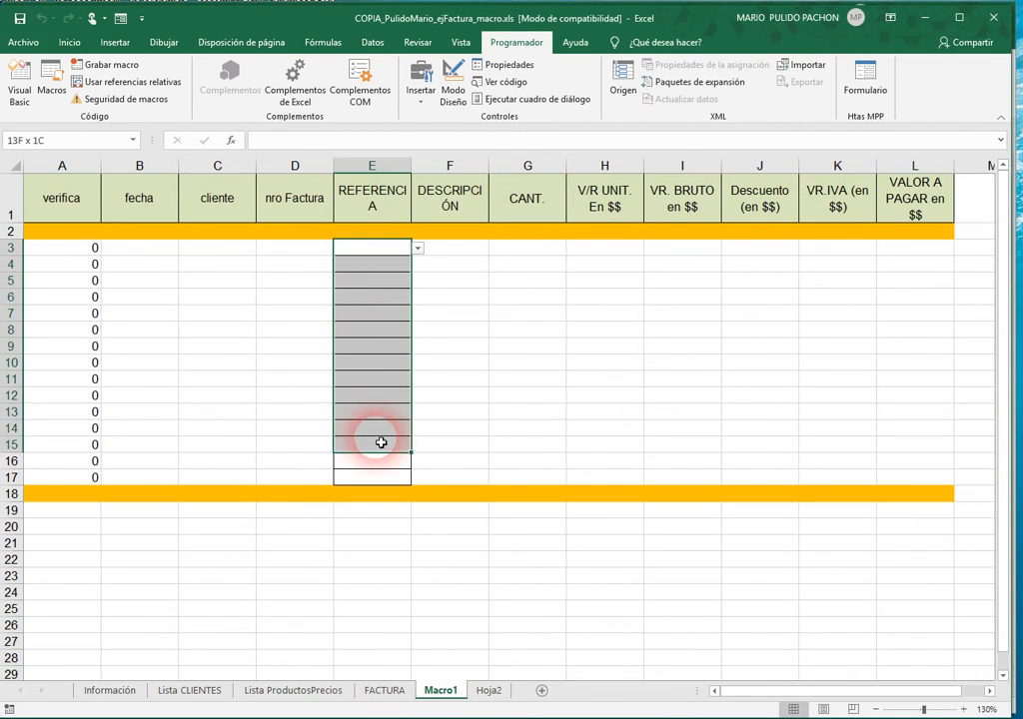
- Inspect the invoice numbering formulas in cells K1, K2 and K4 of the FACTURA sheet
left_click(390, 692)
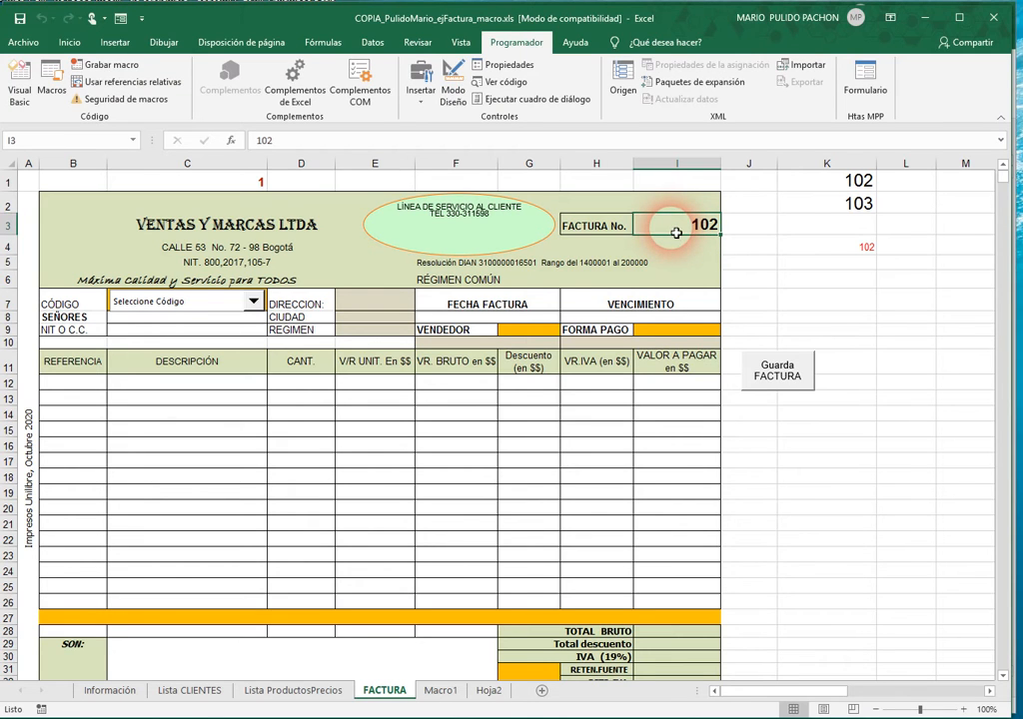
left_click(810, 187)
double_click(812, 184)
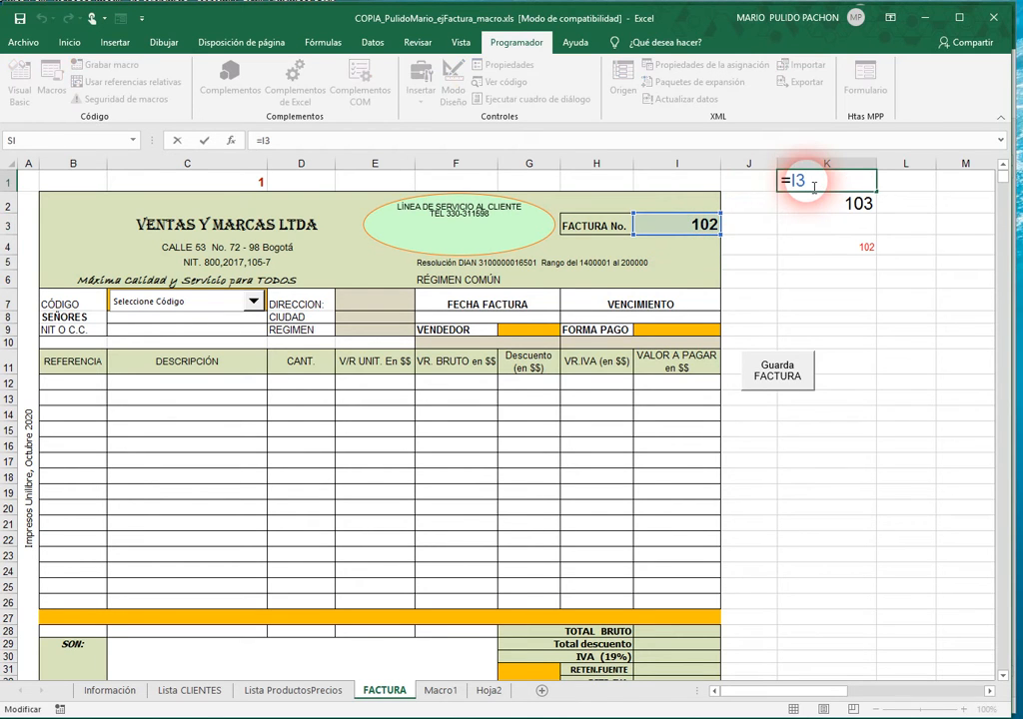
key("Escape")
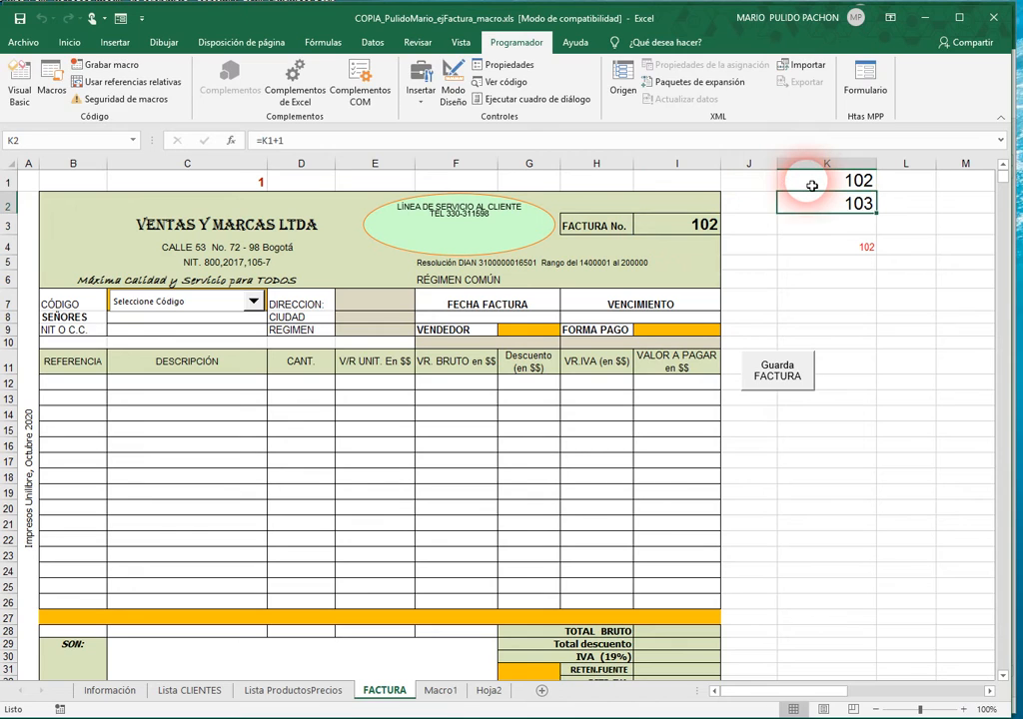
key("F2")
key("Escape")
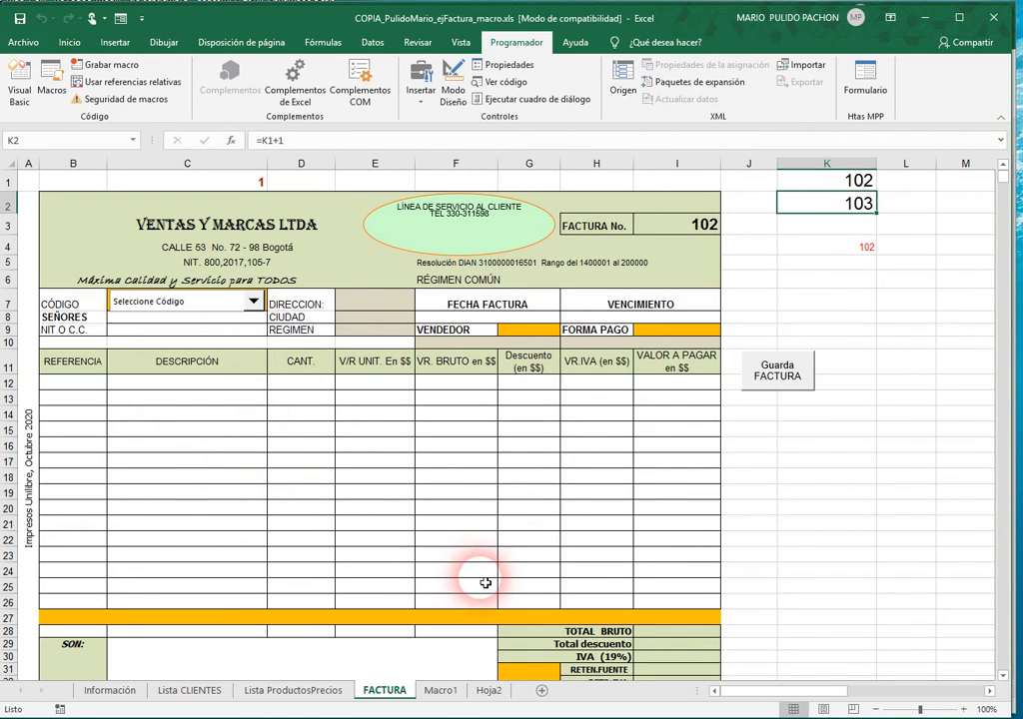
double_click(828, 249)
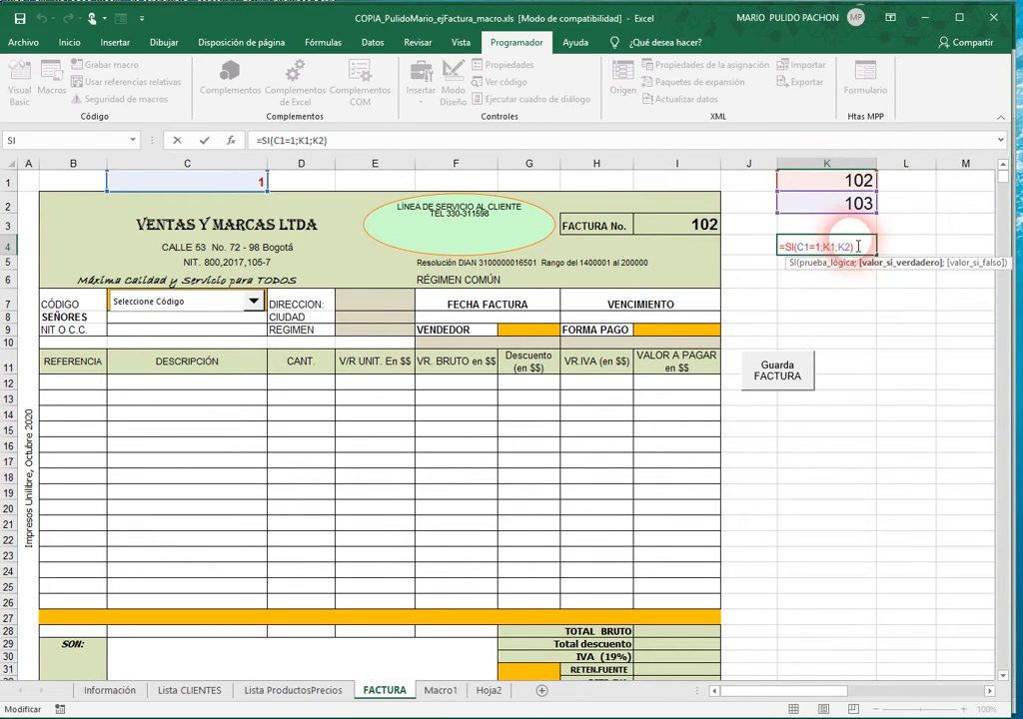
key("ctrl+Return")
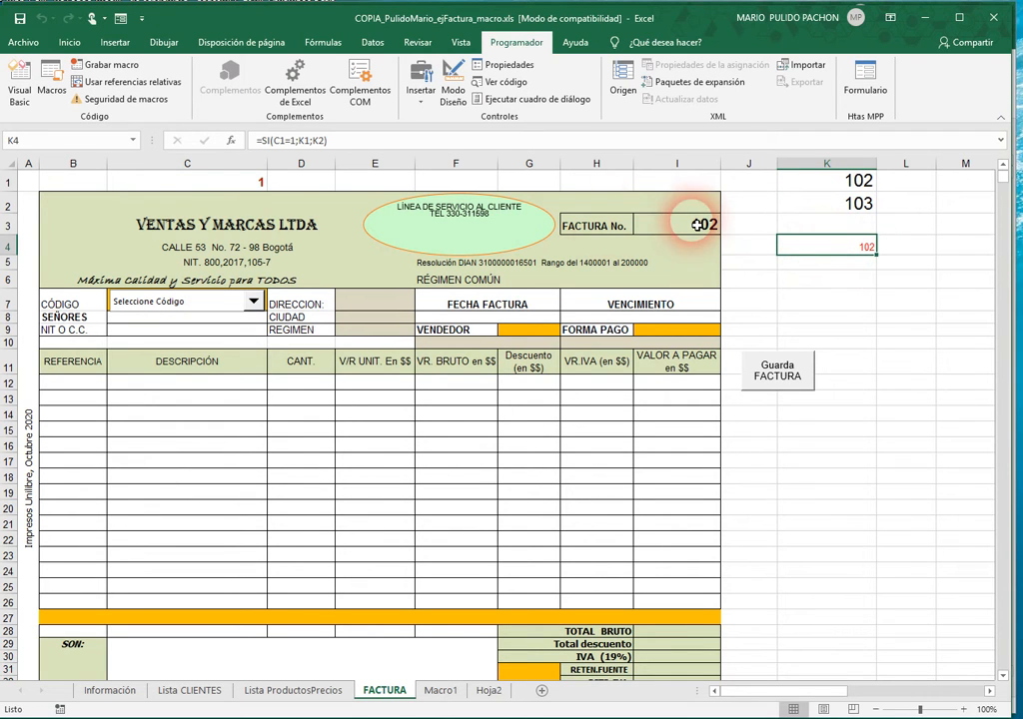
- Set the customer selector value in cell C1 to 3
left_click(203, 183)
type("3")
key("Return")
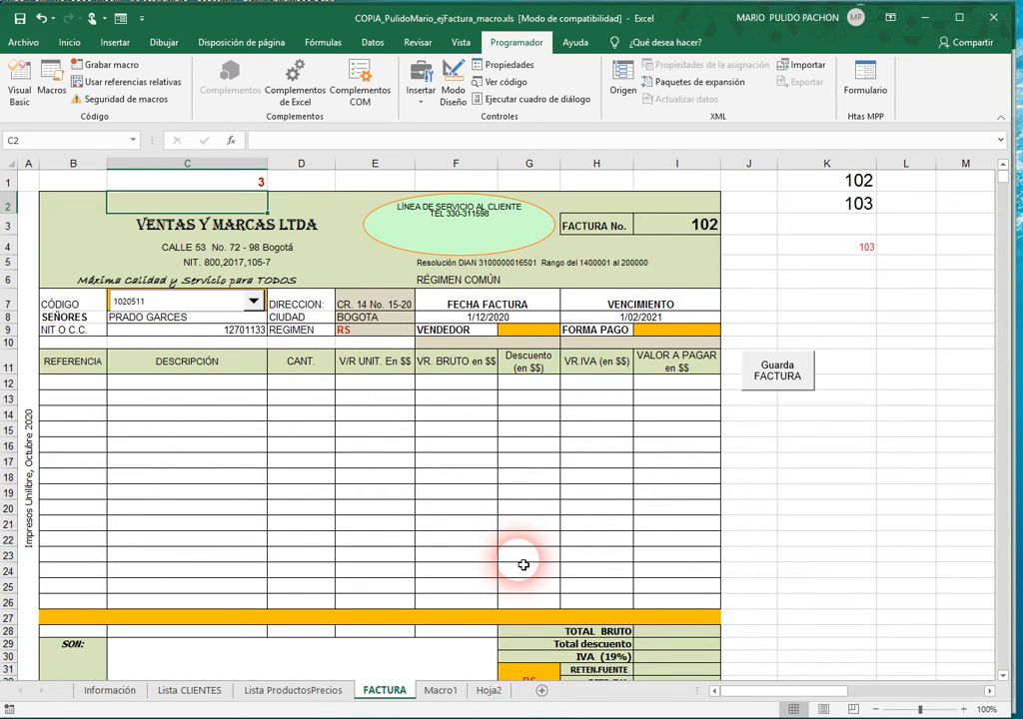
- Choose product references 100125 and 202005 for the first two invoice lines, in rows 12 and 13
left_click(87, 387)
left_click(114, 382)
left_click(75, 414)
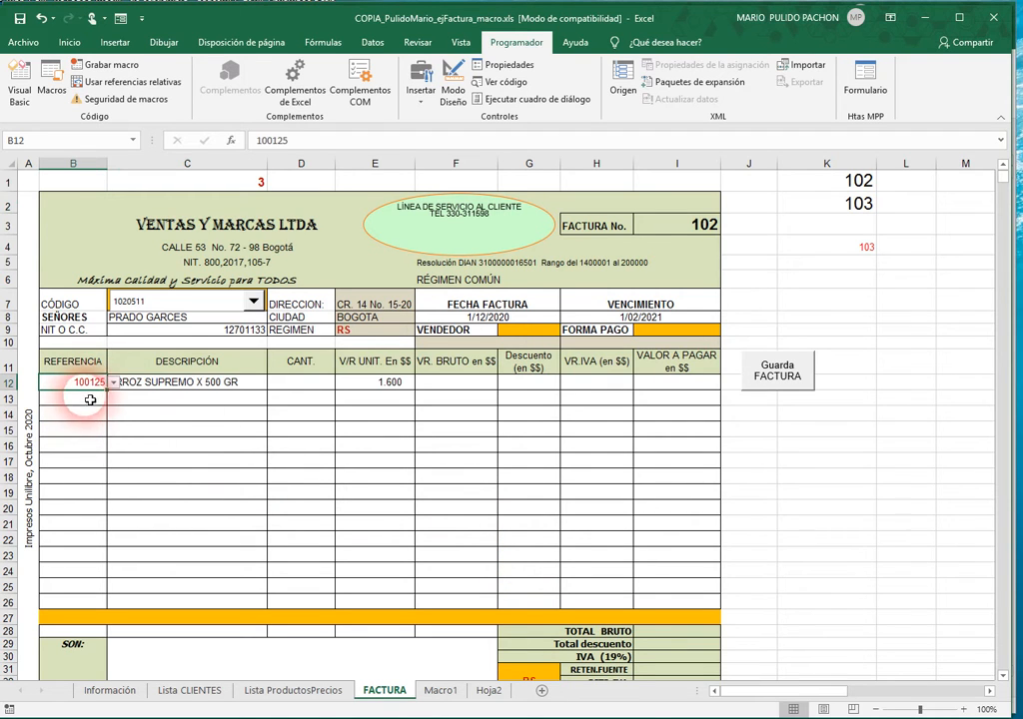
left_click(87, 400)
left_click(113, 398)
left_click(85, 480)
- Enter a quantity of 5 for each of the first two invoice lines
left_click(301, 385)
type("5")
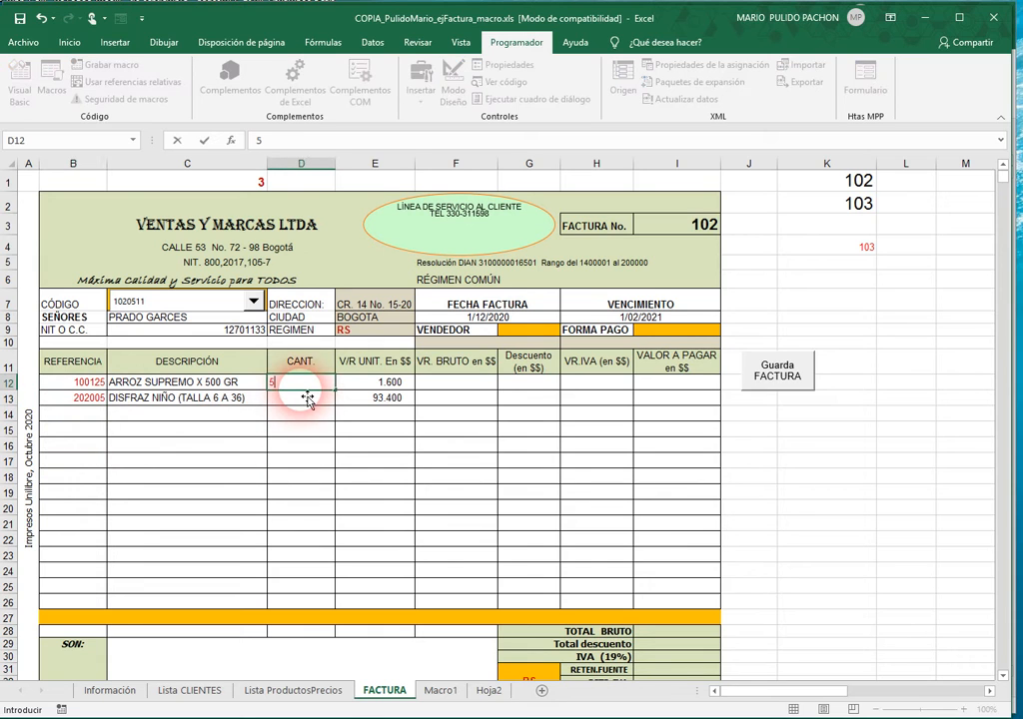
key("Return")
type("5")
key("Up")
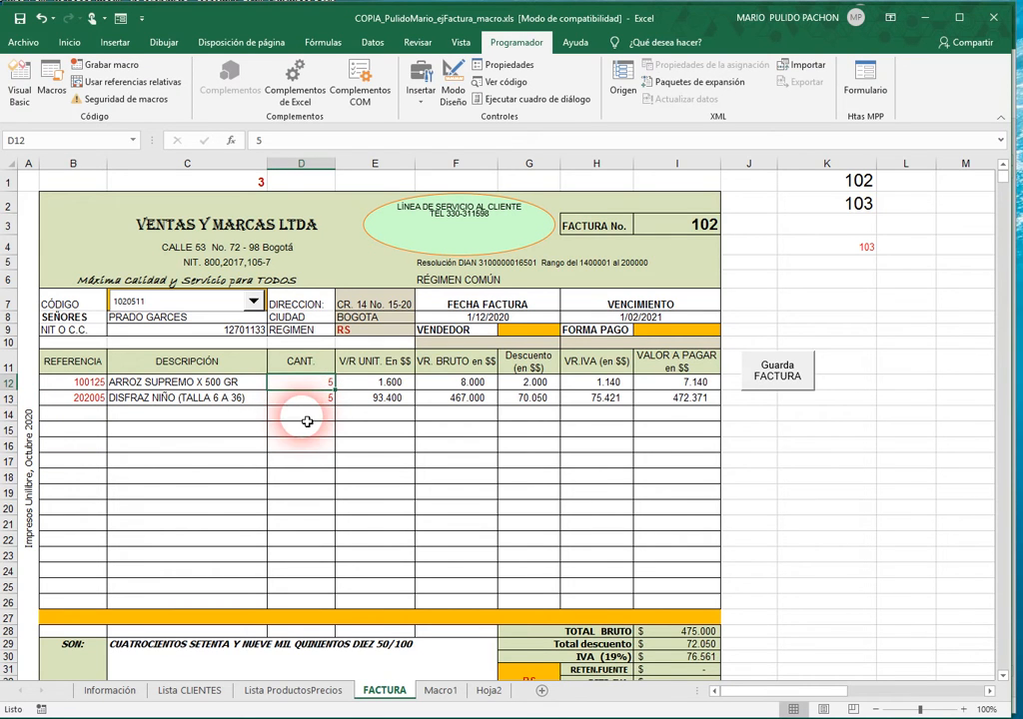
- Add product reference 204027 with a quantity of 5 in row 16, leaving rows 14 and 15 empty
left_click(98, 449)
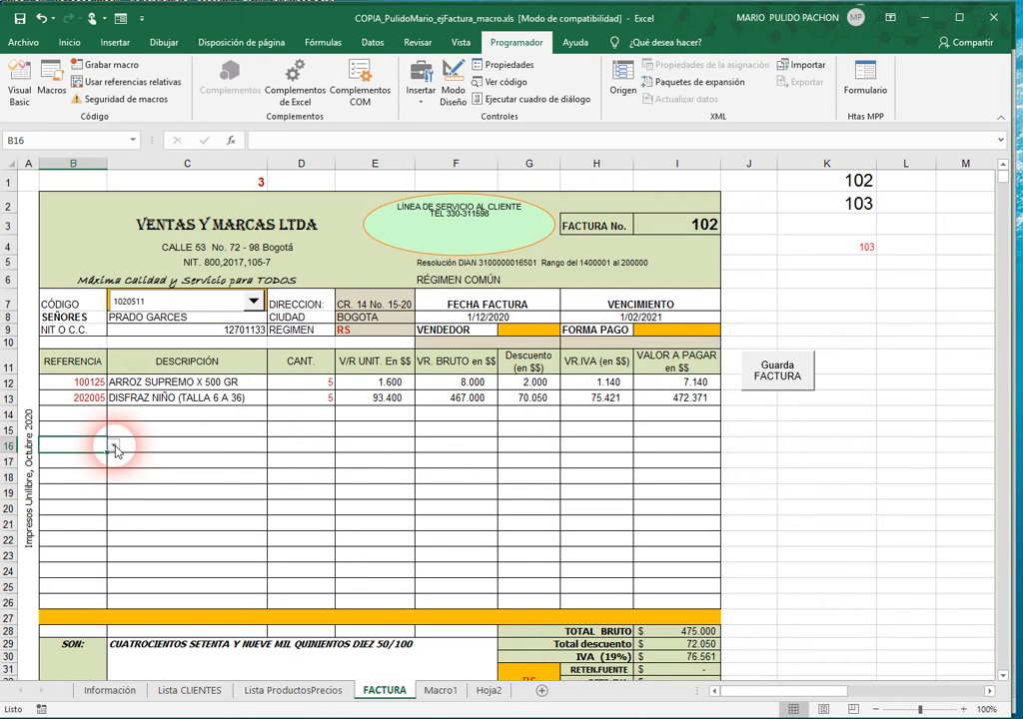
left_click(115, 449)
scroll(92, 499, "down", 3)
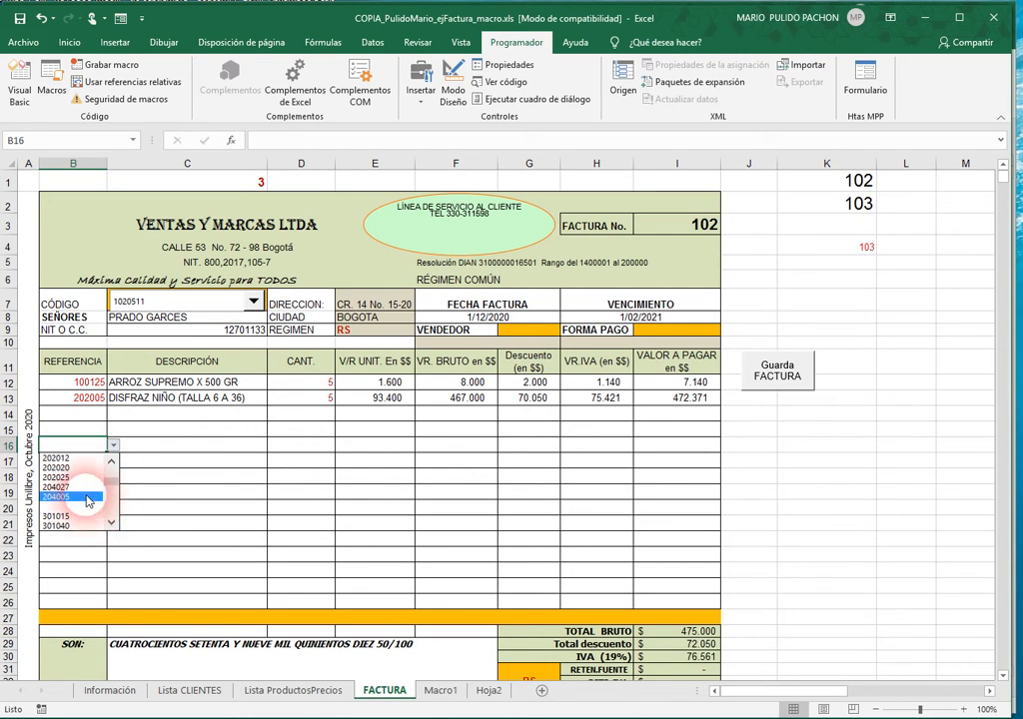
left_click(86, 488)
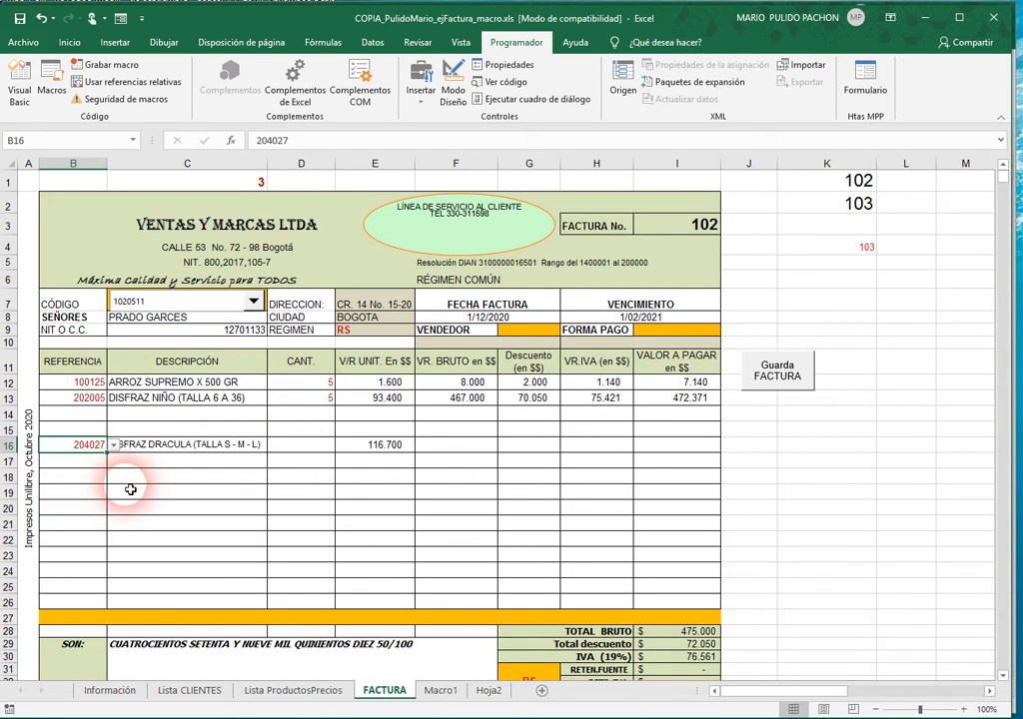
left_click(301, 451)
type("5")
key("Return")
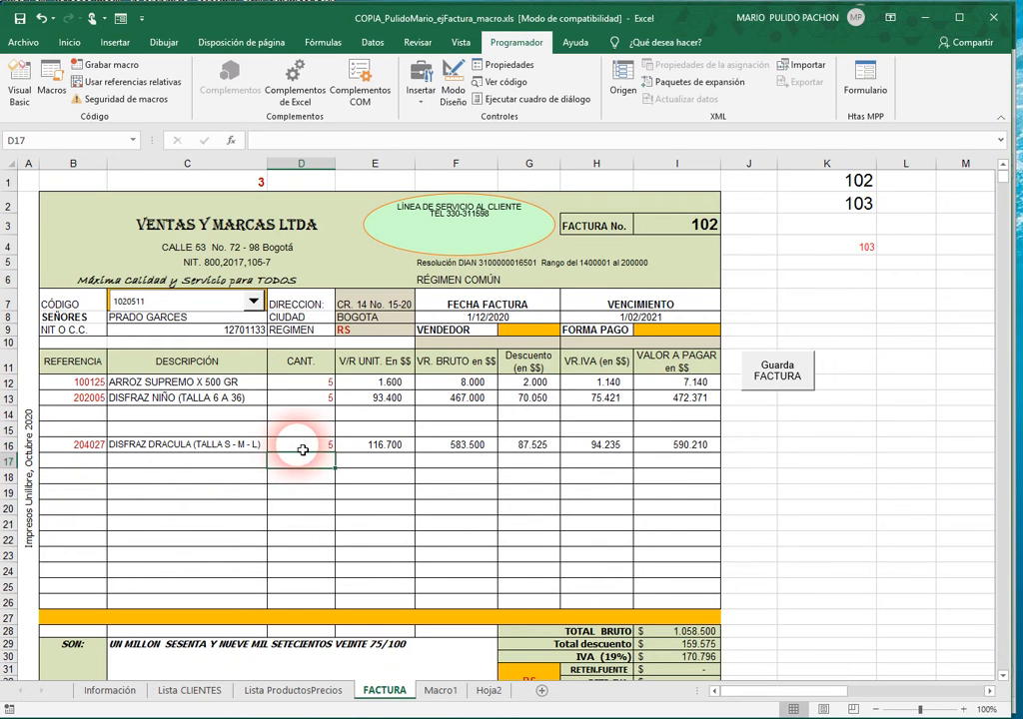
- Clear the product reference and quantity of the invoice line in row 16
left_click_drag(78, 424, 385, 429)
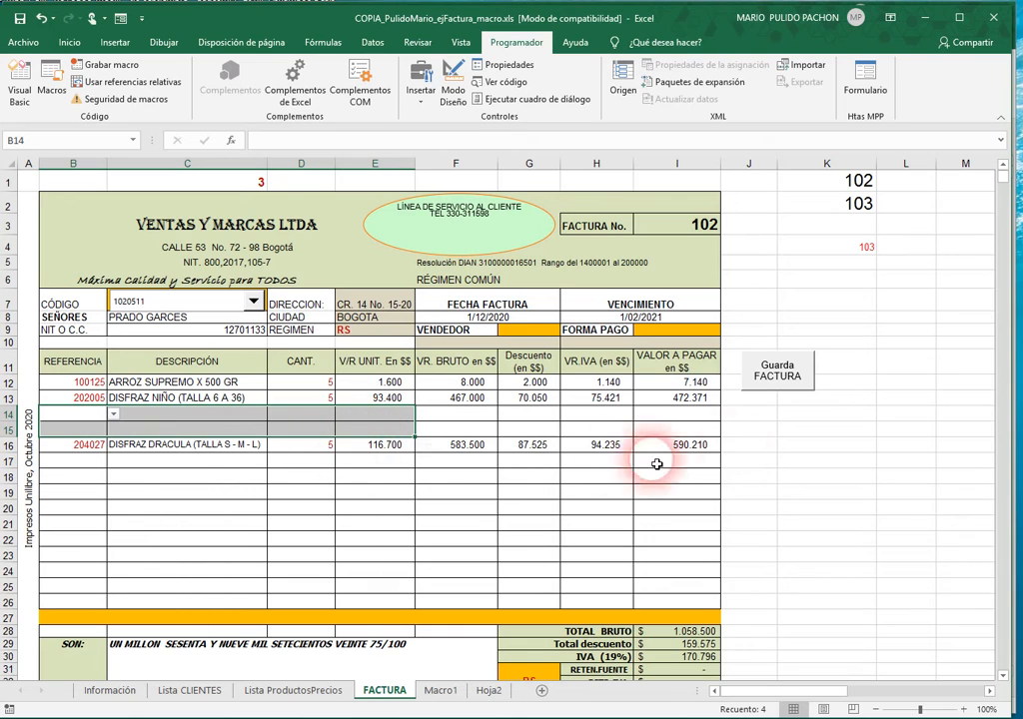
key("Down")
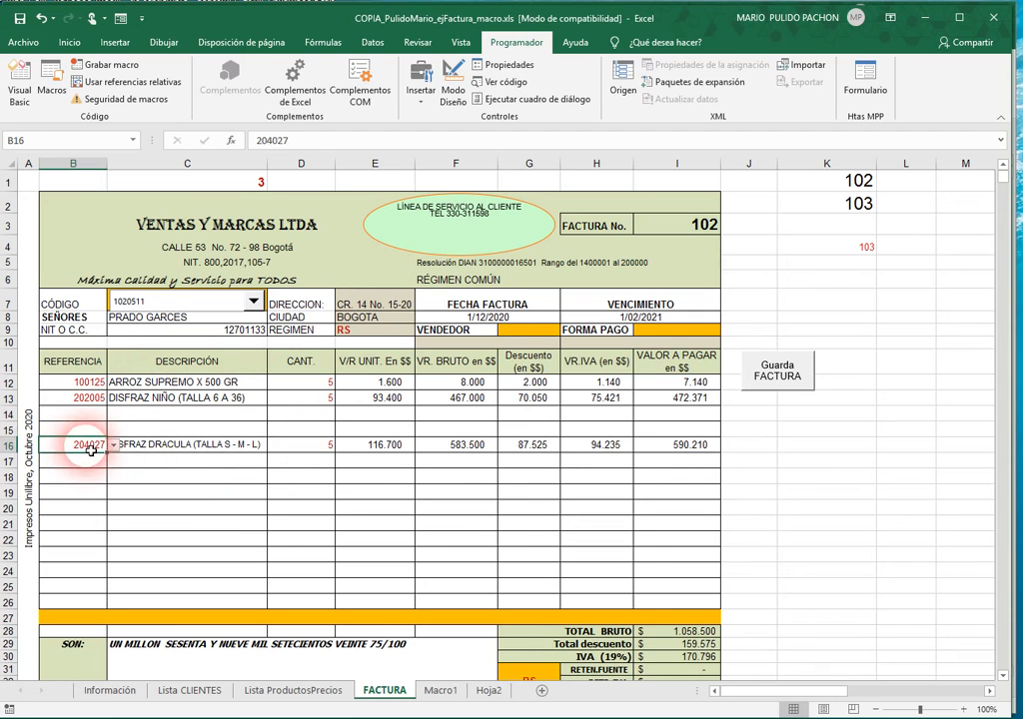
key("Delete")
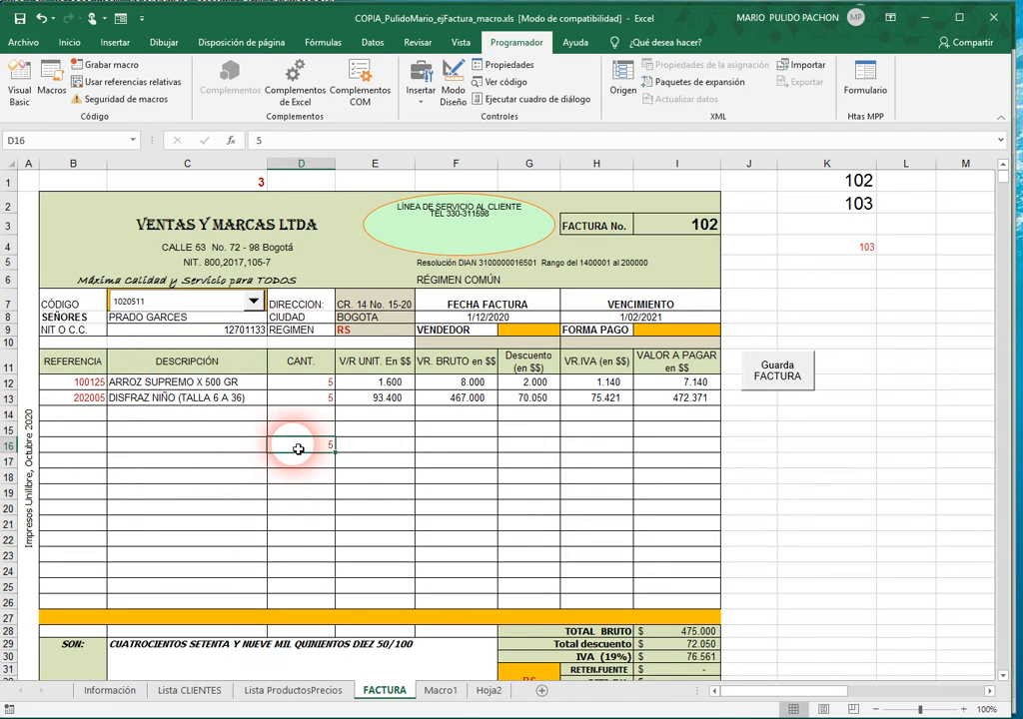
key("Delete")
- Clear the quantities and product references of the invoice lines in rows 12 and 13
left_click(300, 399)
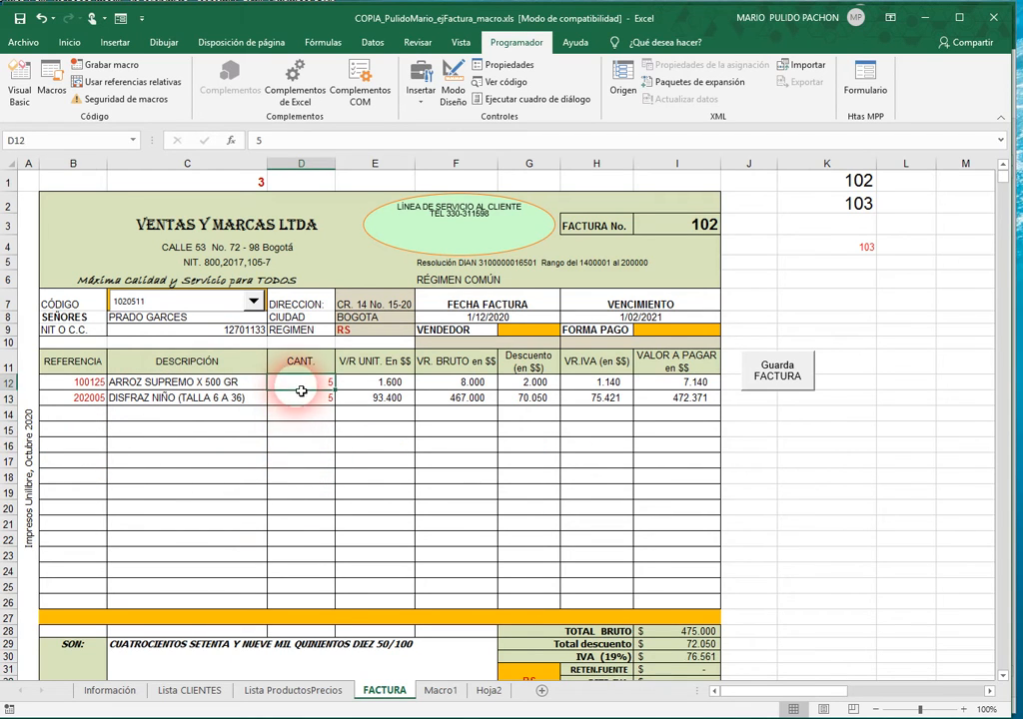
left_click_drag(301, 385, 296, 398)
key("Delete")
left_click_drag(80, 383, 90, 399)
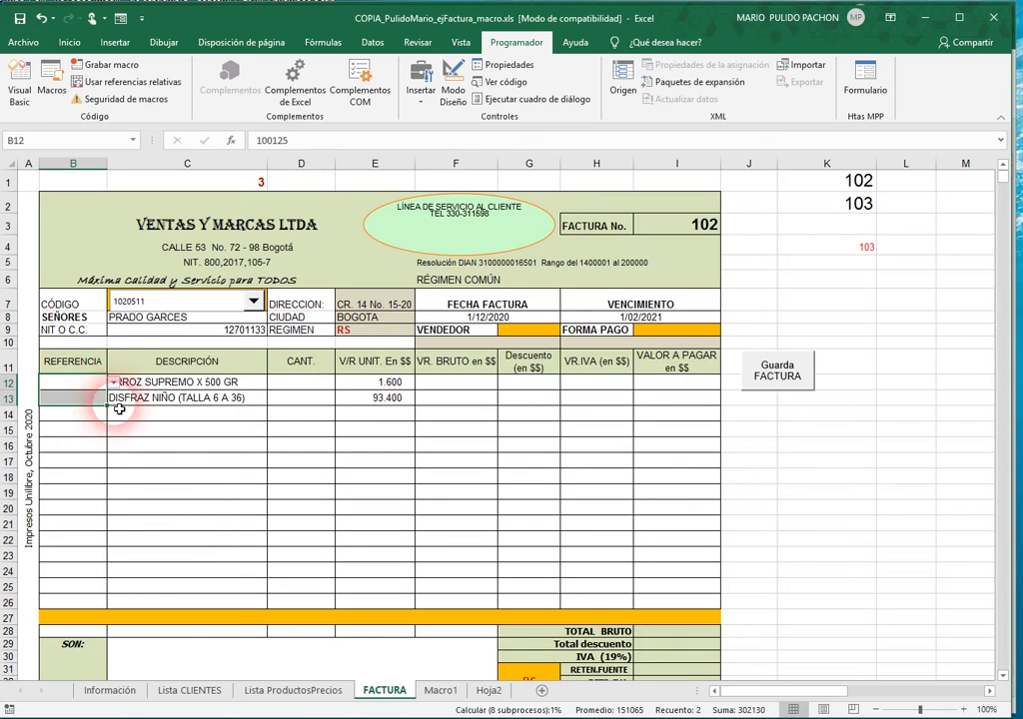
key("Delete")
key("Return")
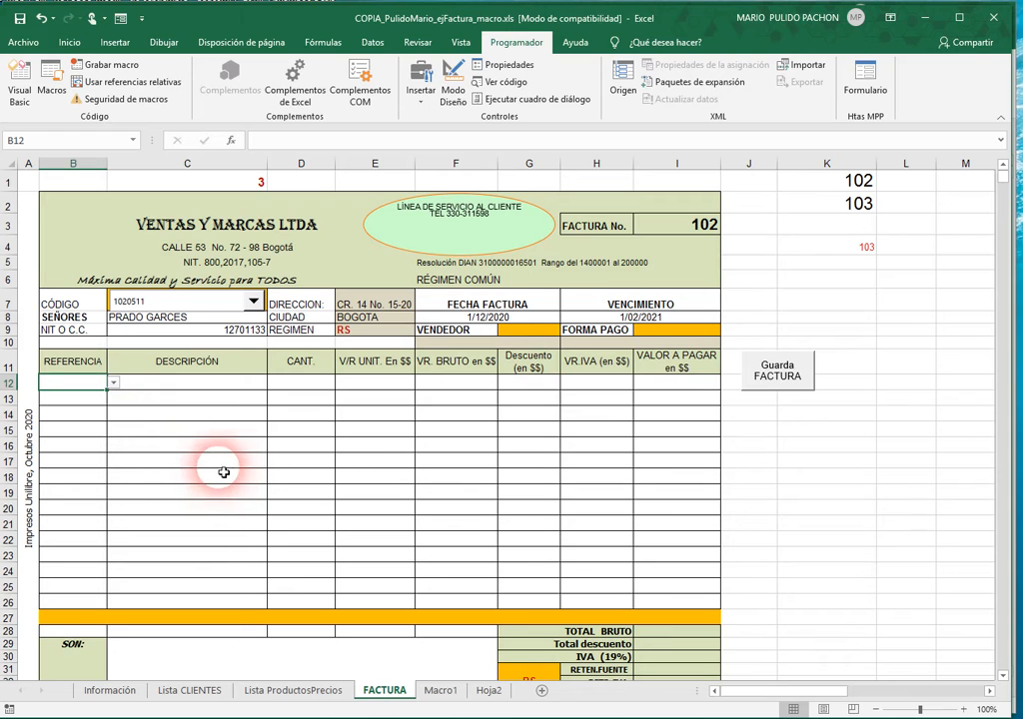
left_click(69, 43)
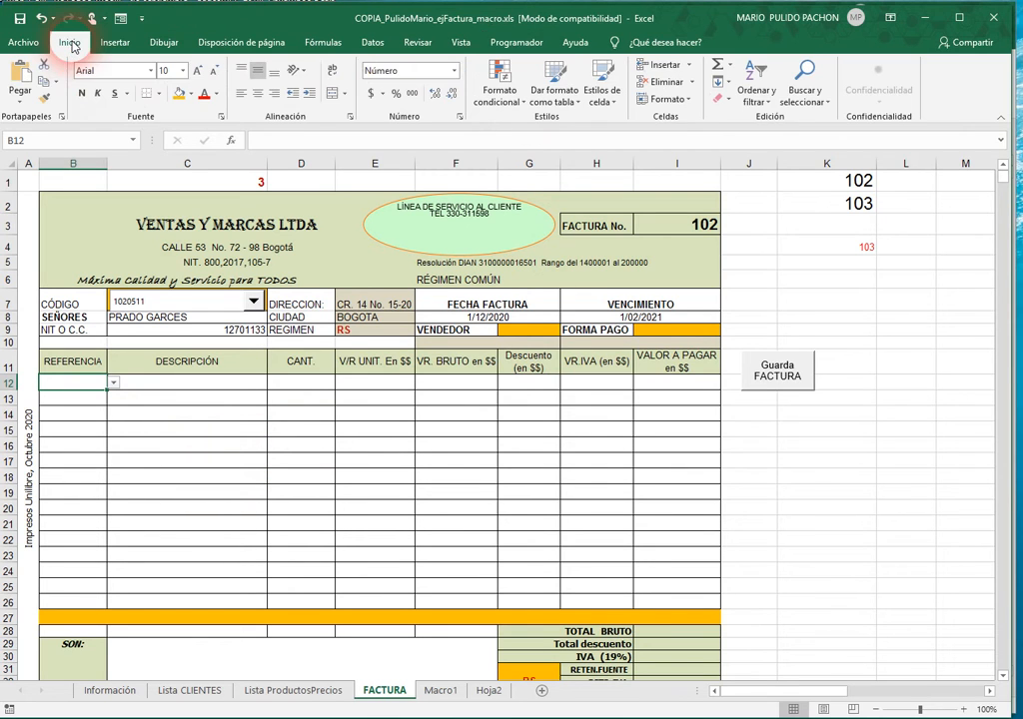
left_click(538, 48)
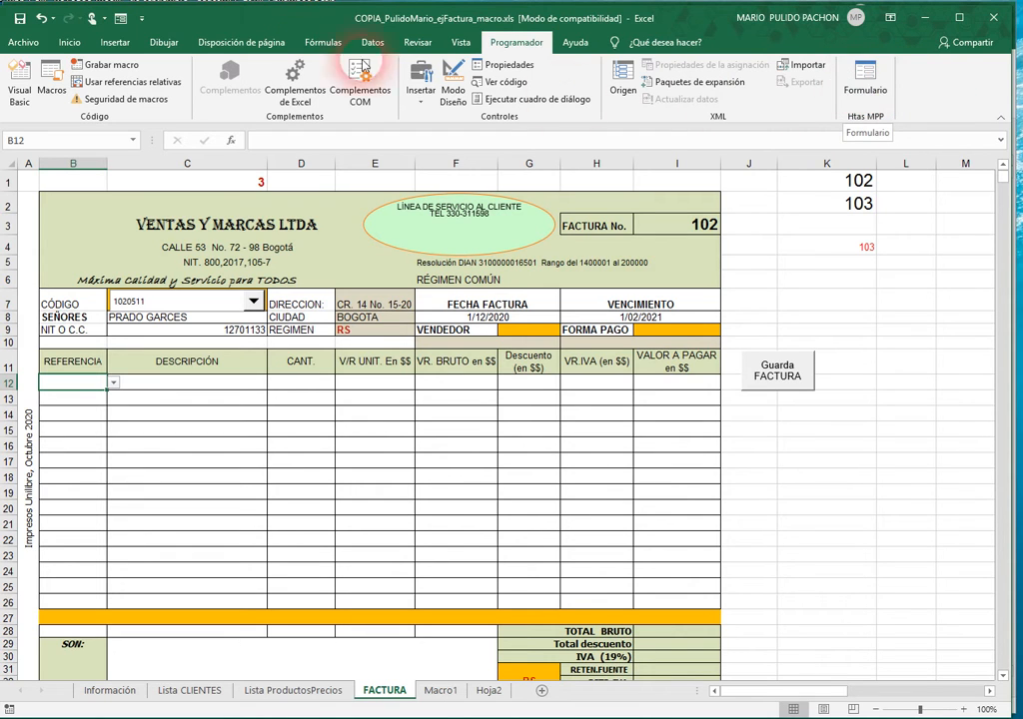
left_click(140, 21)
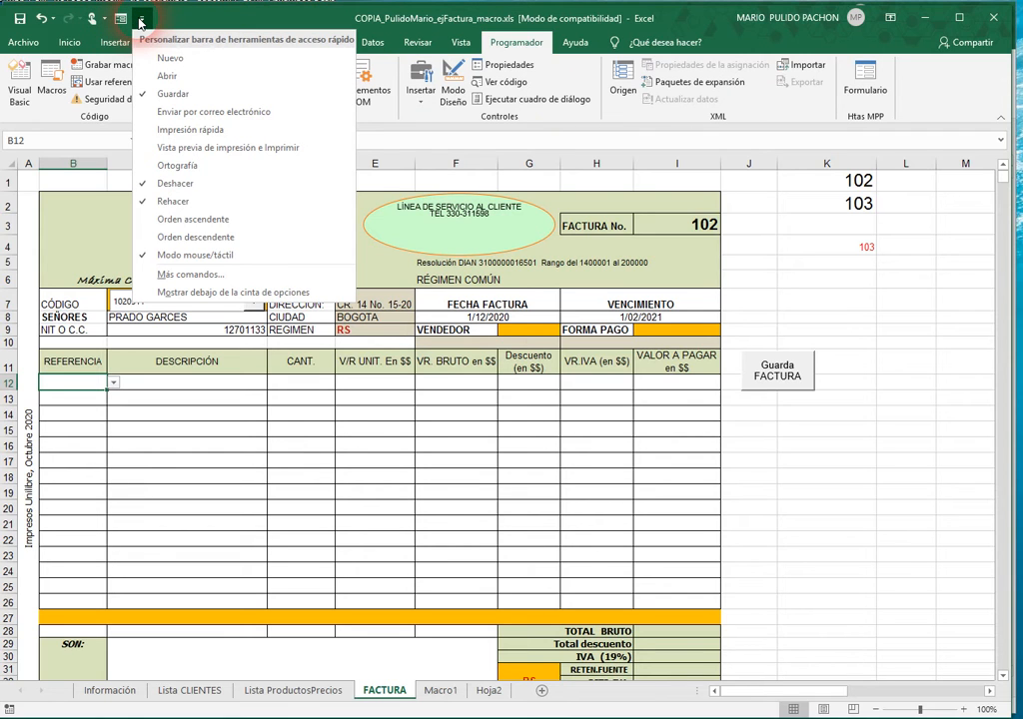
left_click(140, 21)
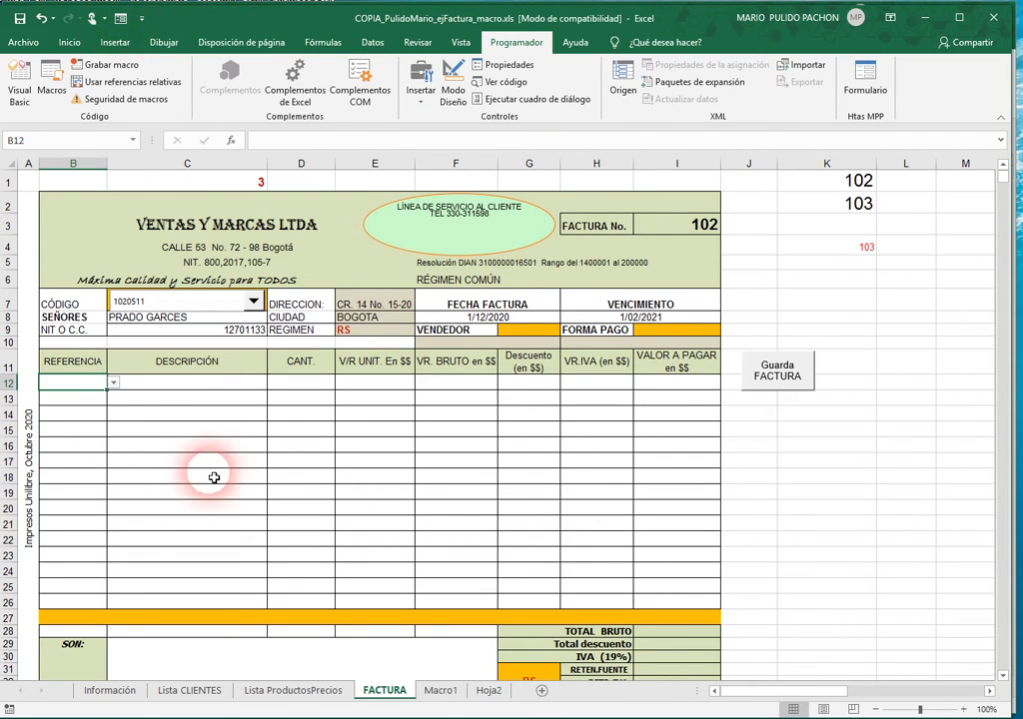
- Add references 100110, 402050 and 101050 with quantities 5, 10 and 15 using the data form for range B11:I26
left_click_drag(87, 370, 696, 609)
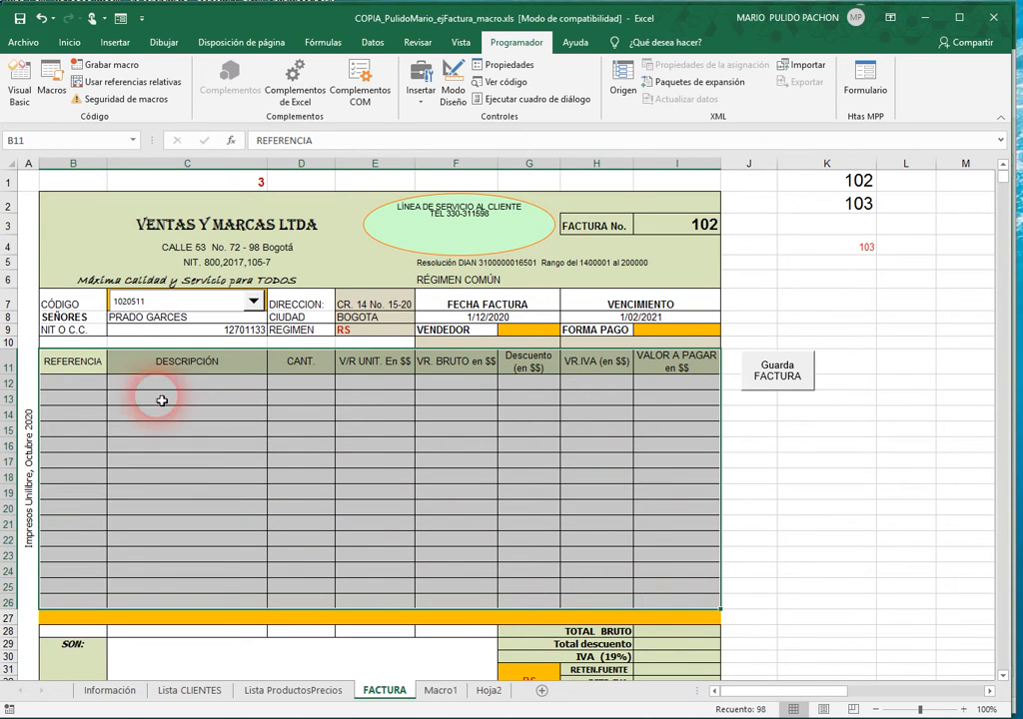
left_click(121, 19)
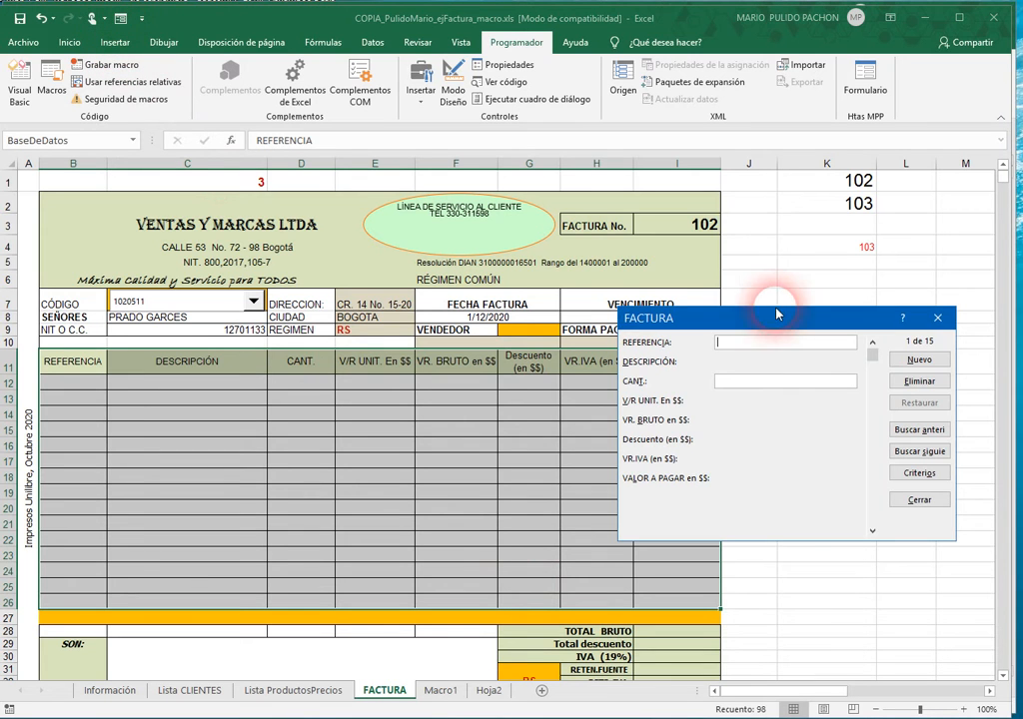
left_click_drag(733, 317, 743, 413)
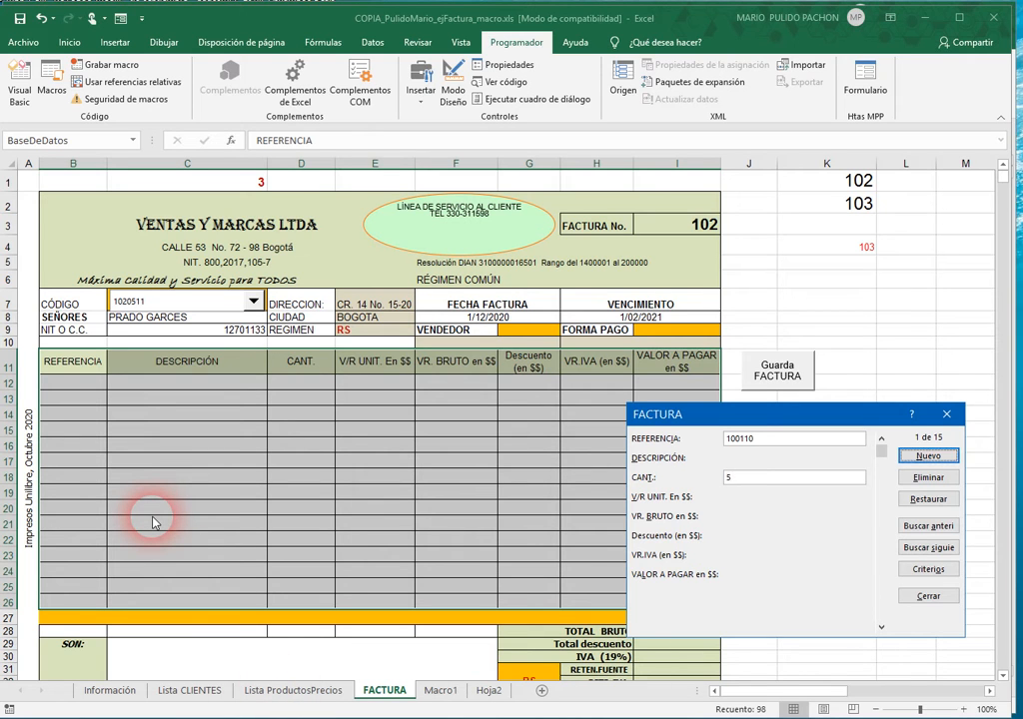
key("Return")
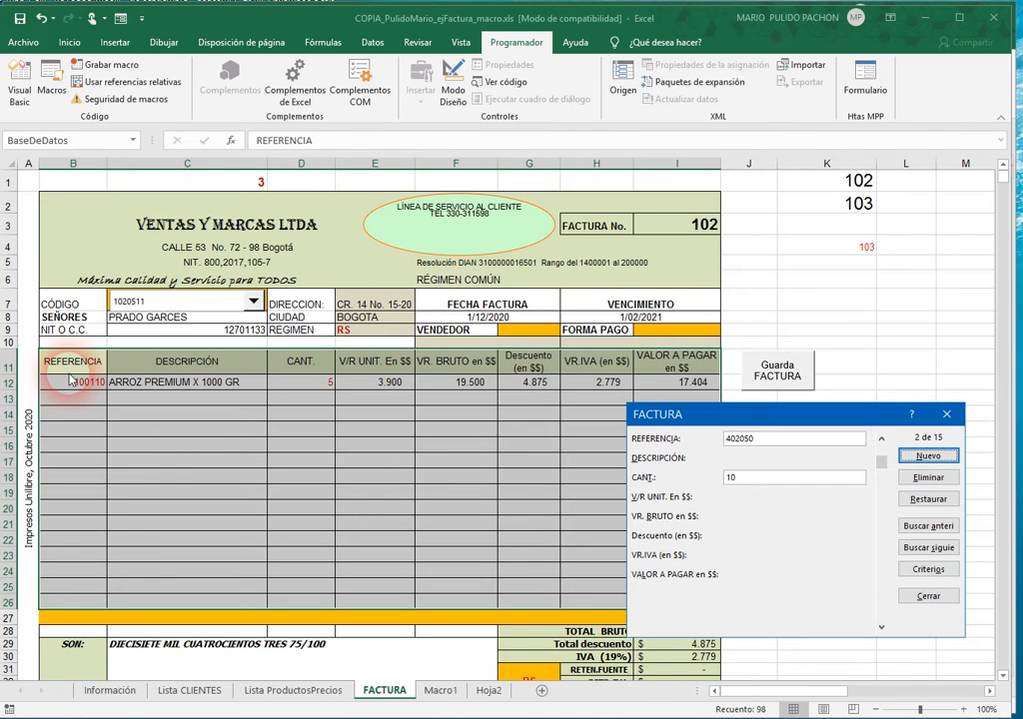
key("Return")
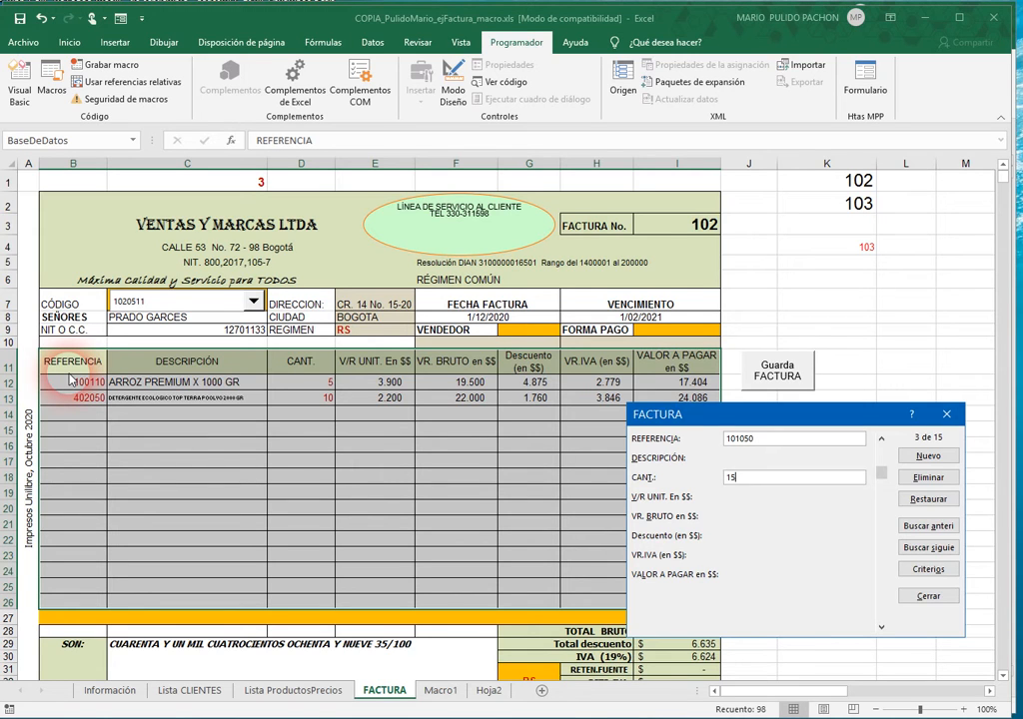
key("Return")
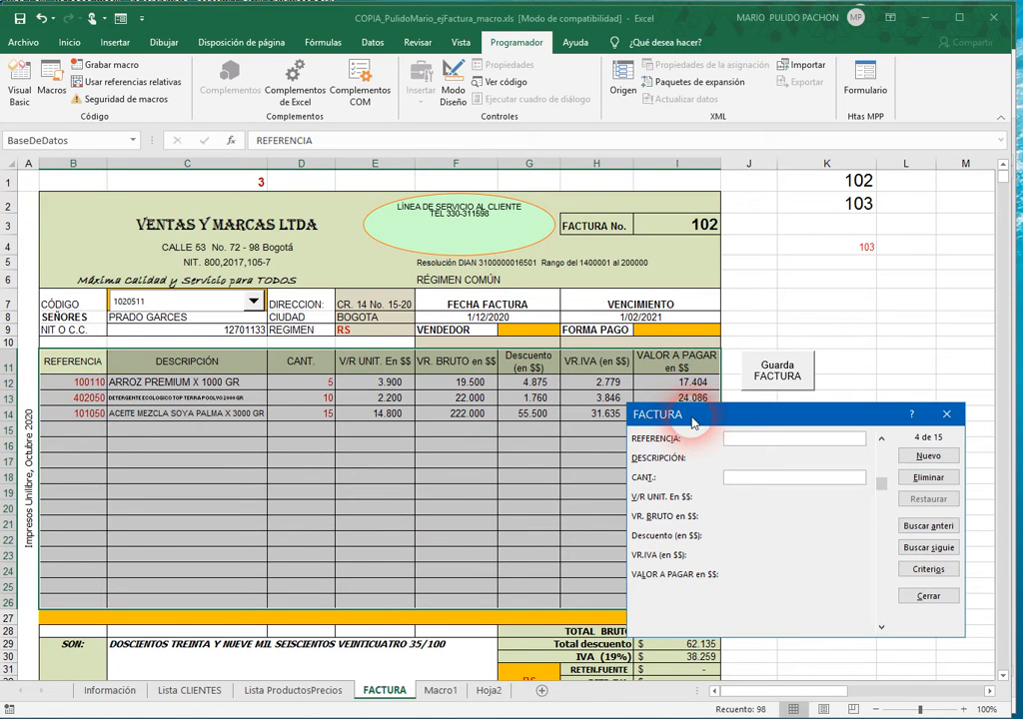
left_click(925, 596)
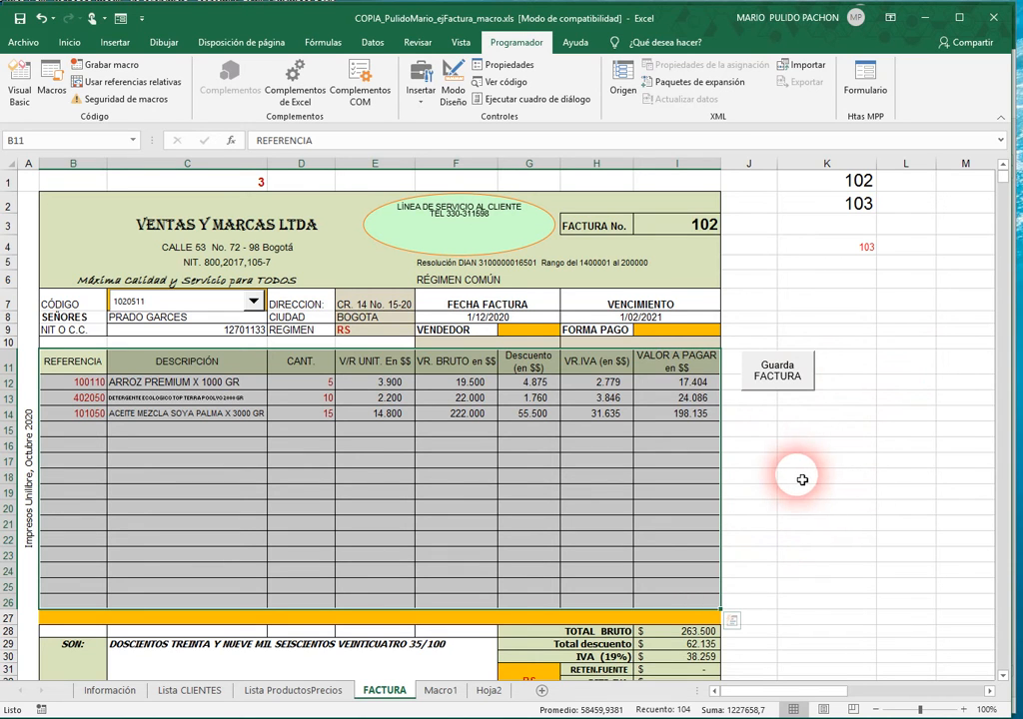
left_click(802, 446)
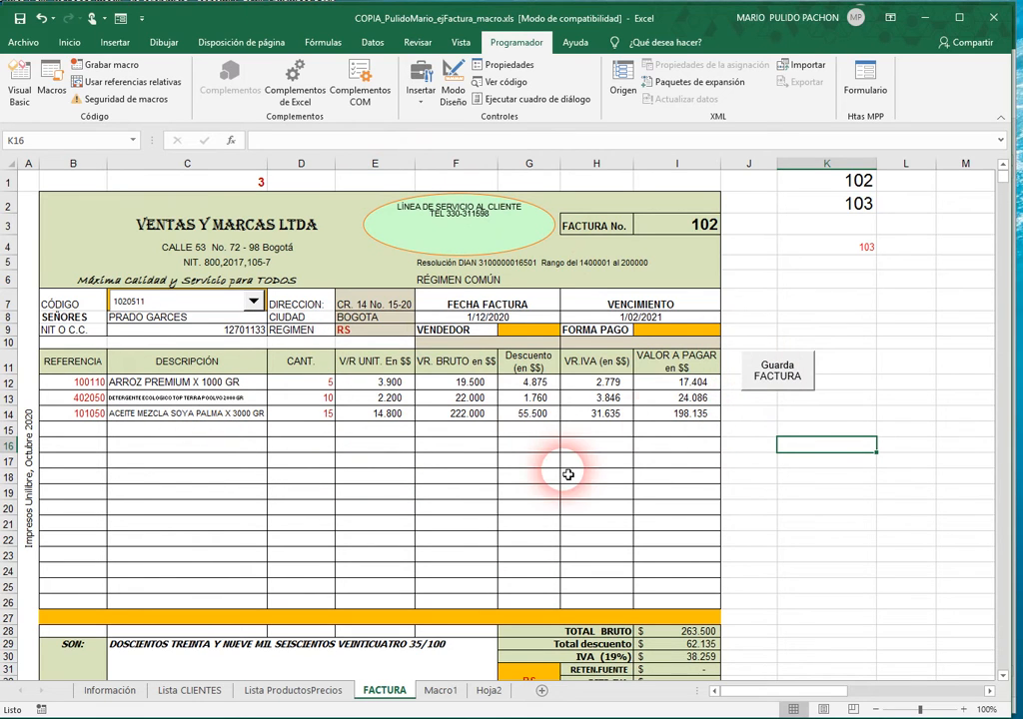
- Save the three-line invoice with the save macro and check the Hoja2 history and Macro1 sheets
left_click(780, 377)
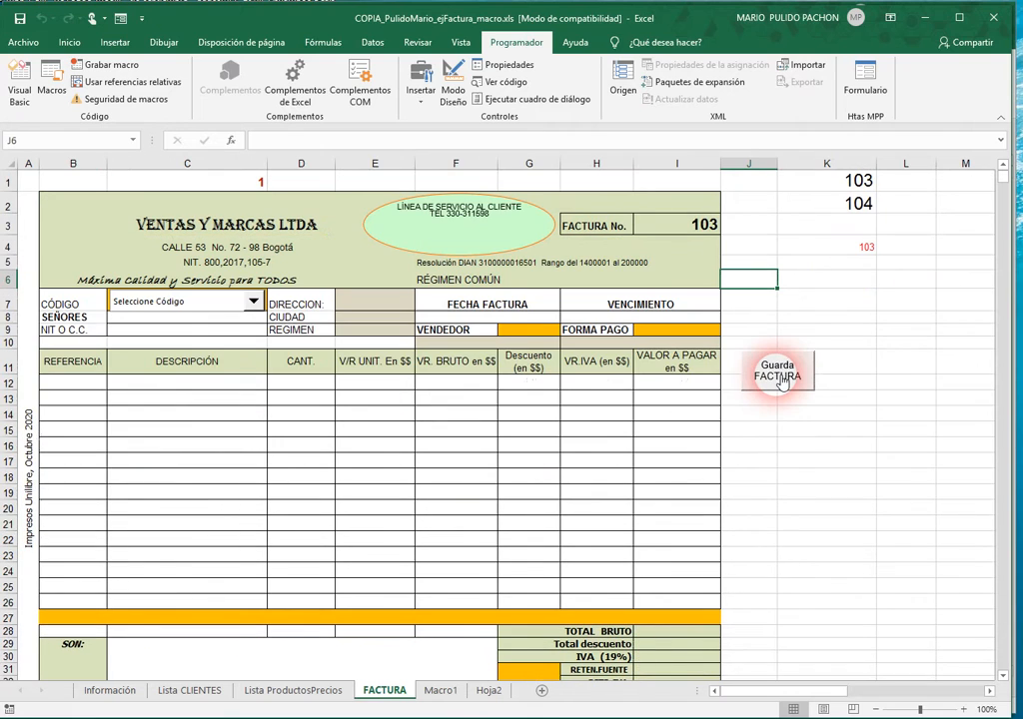
left_click(490, 690)
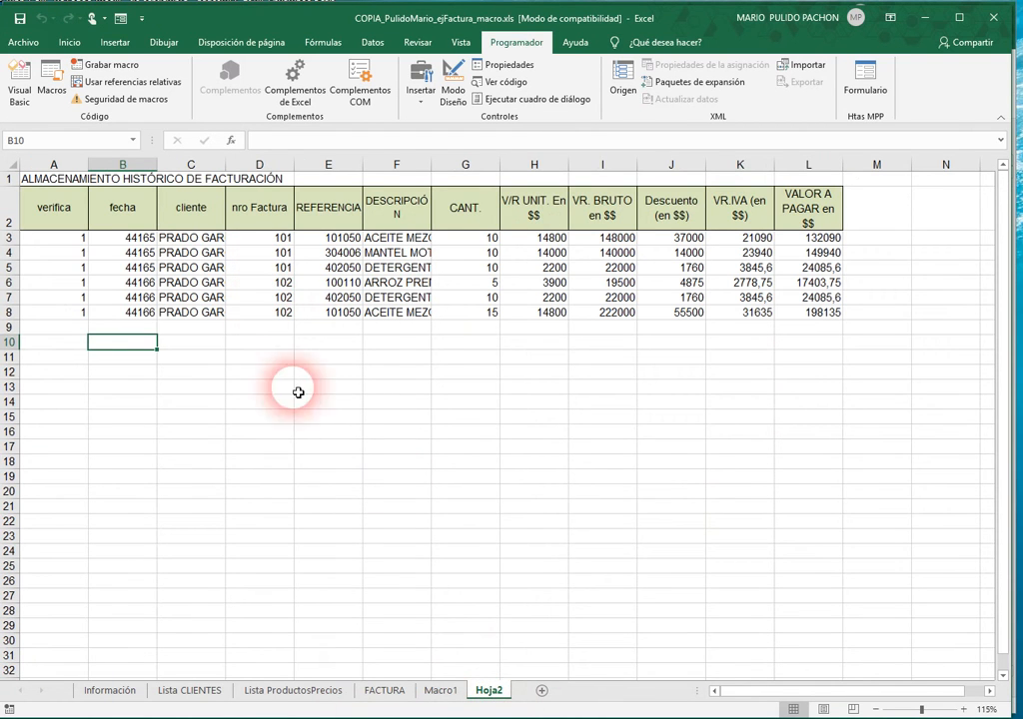
left_click(441, 691)
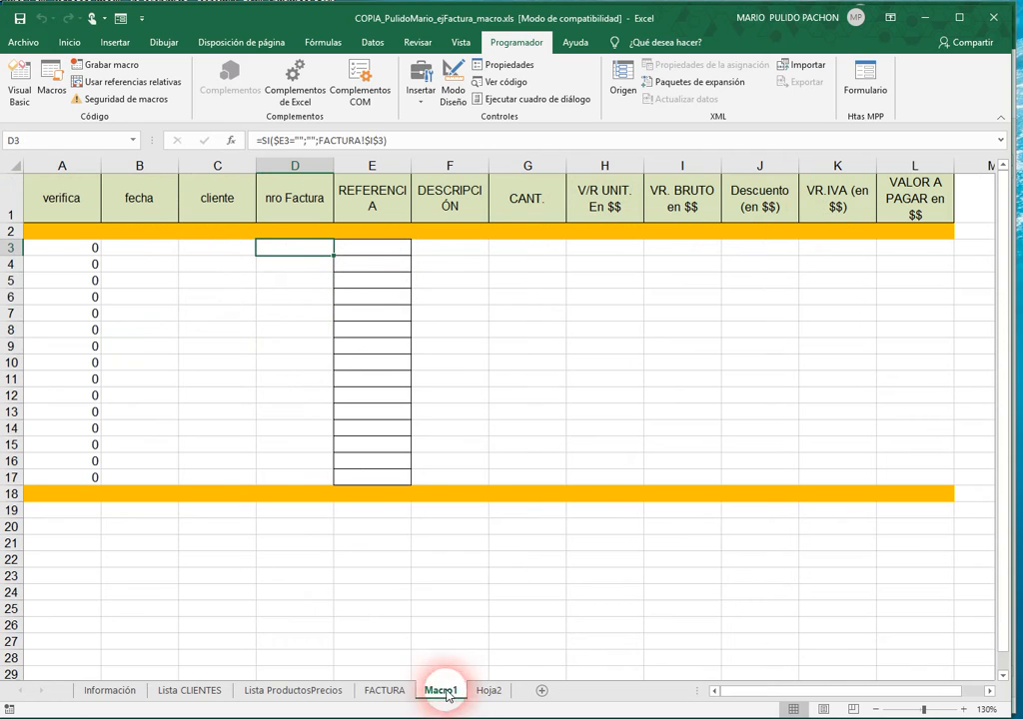
- Choose the customer code of RIASCOS & CIA LTDA on the FACTURA sheet
left_click(384, 691)
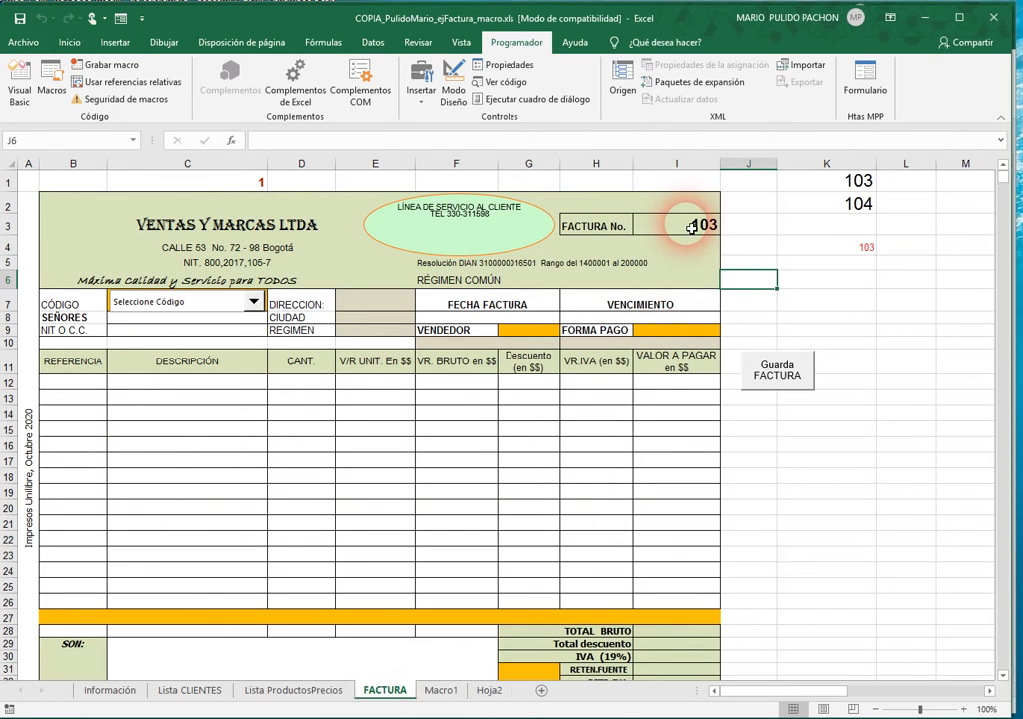
left_click(252, 301)
left_click(134, 347)
- Choose product references 301015 and 402050 for the invoice lines in rows 12 and 13
left_click(102, 382)
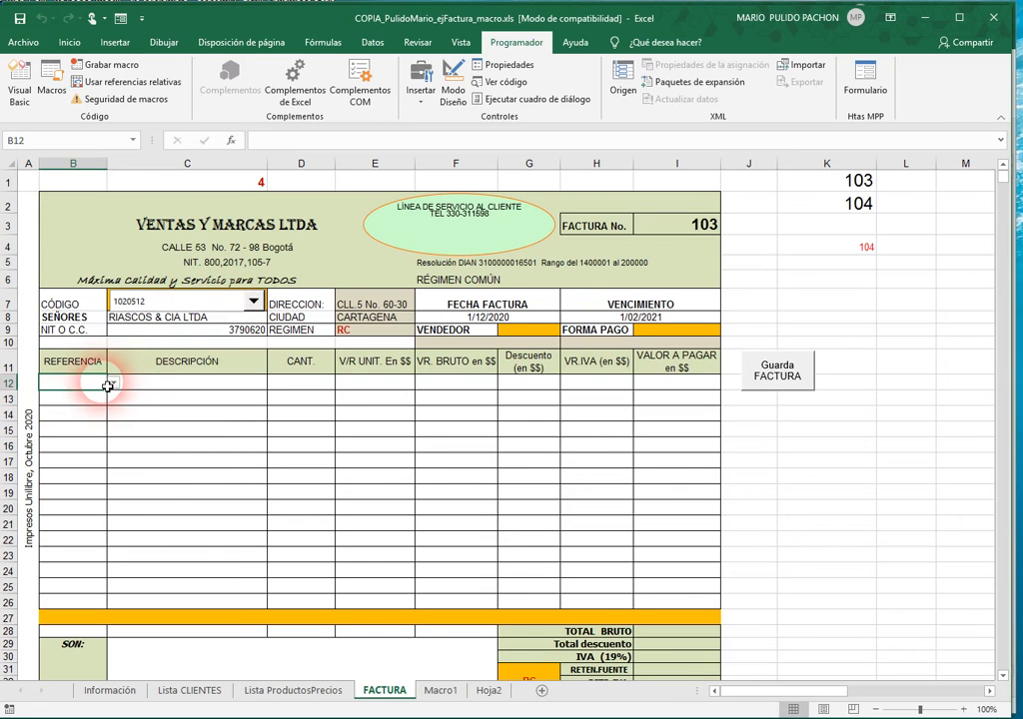
left_click(112, 383)
left_click(111, 442)
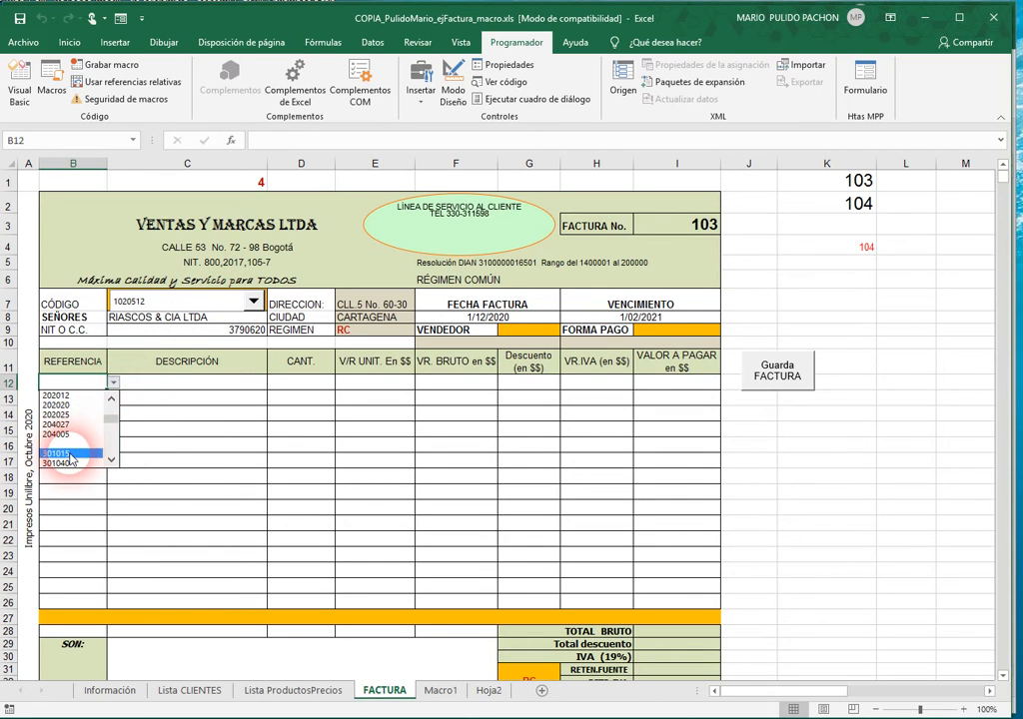
left_click(71, 458)
left_click(95, 400)
left_click(113, 397)
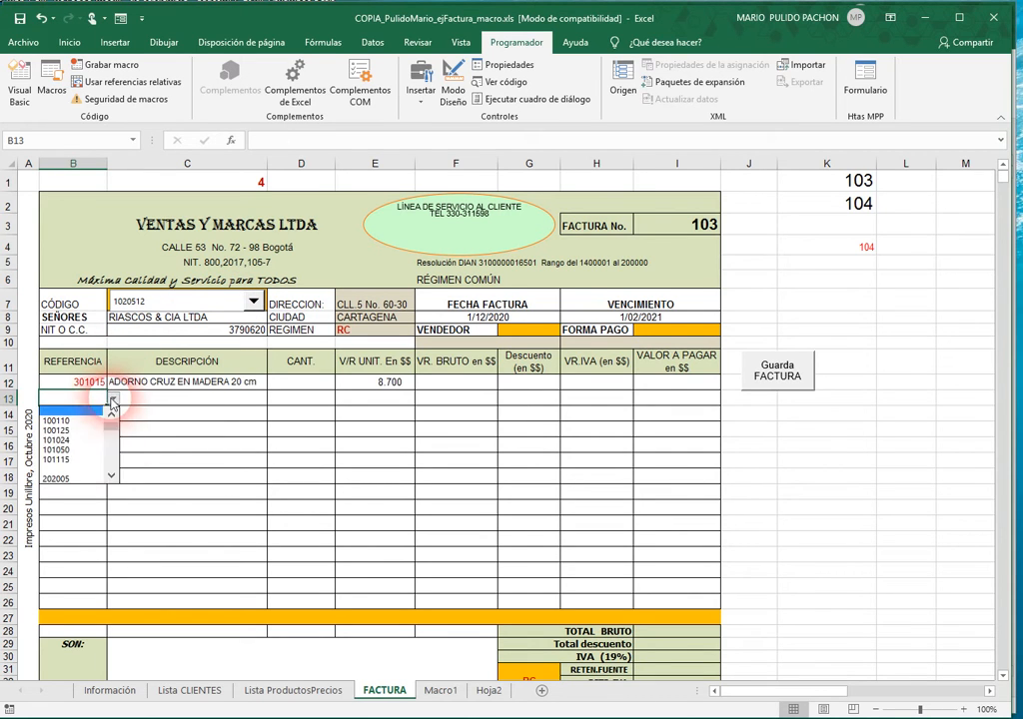
left_click(72, 468)
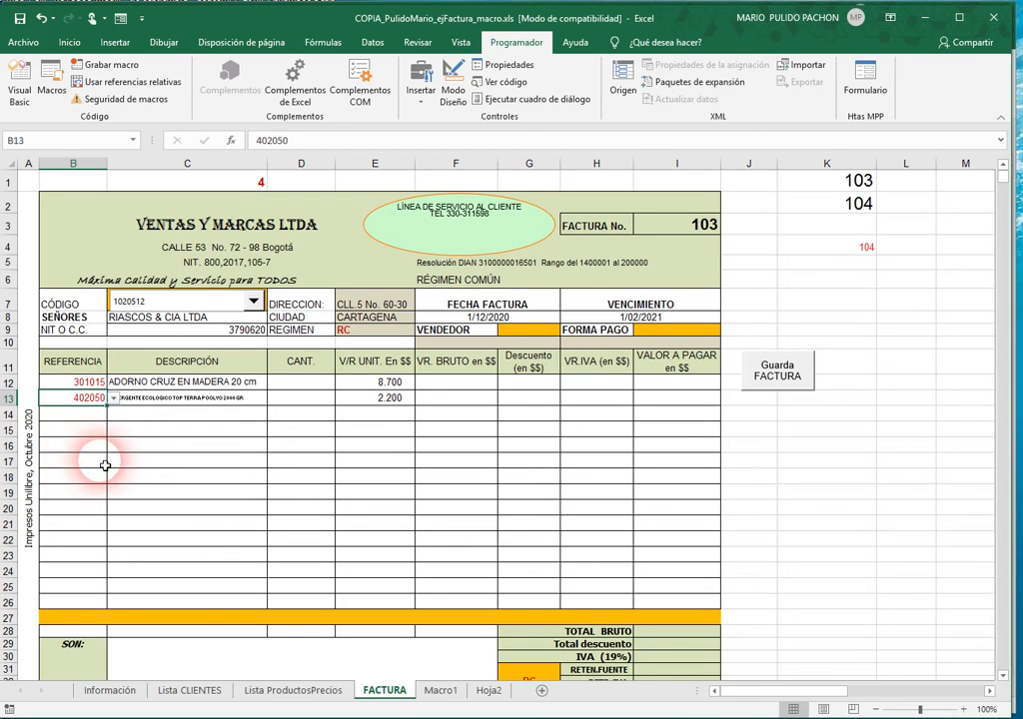
- Enter a quantity of 5 for both the 301015 and 402050 invoice lines
left_click(308, 388)
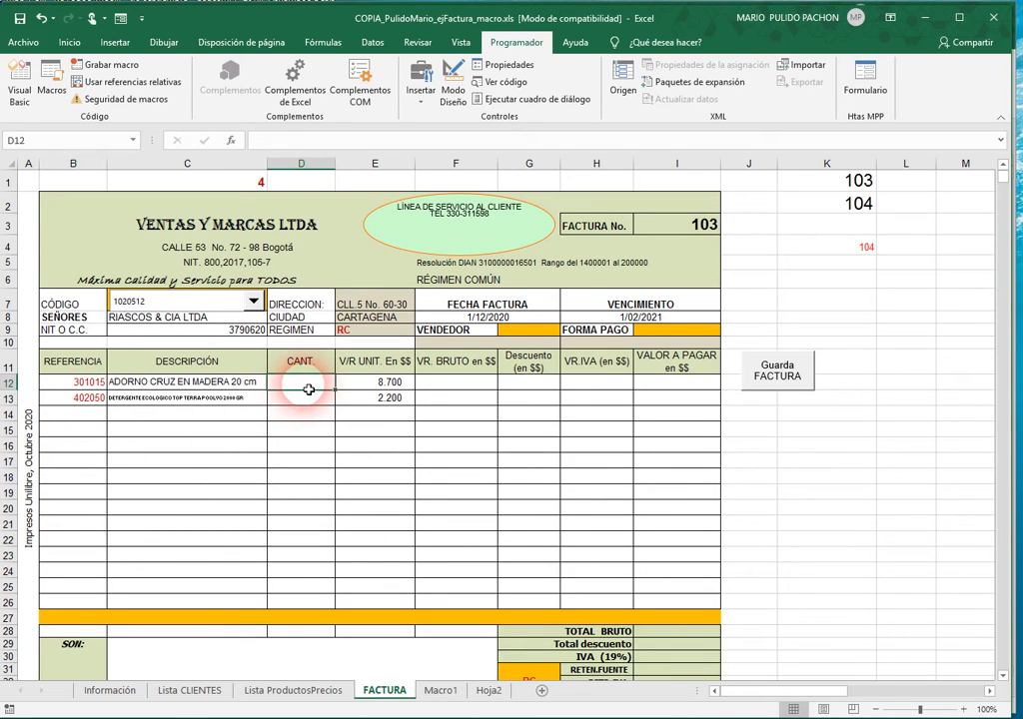
type("5")
key("Return")
type("5")
left_click(314, 388)
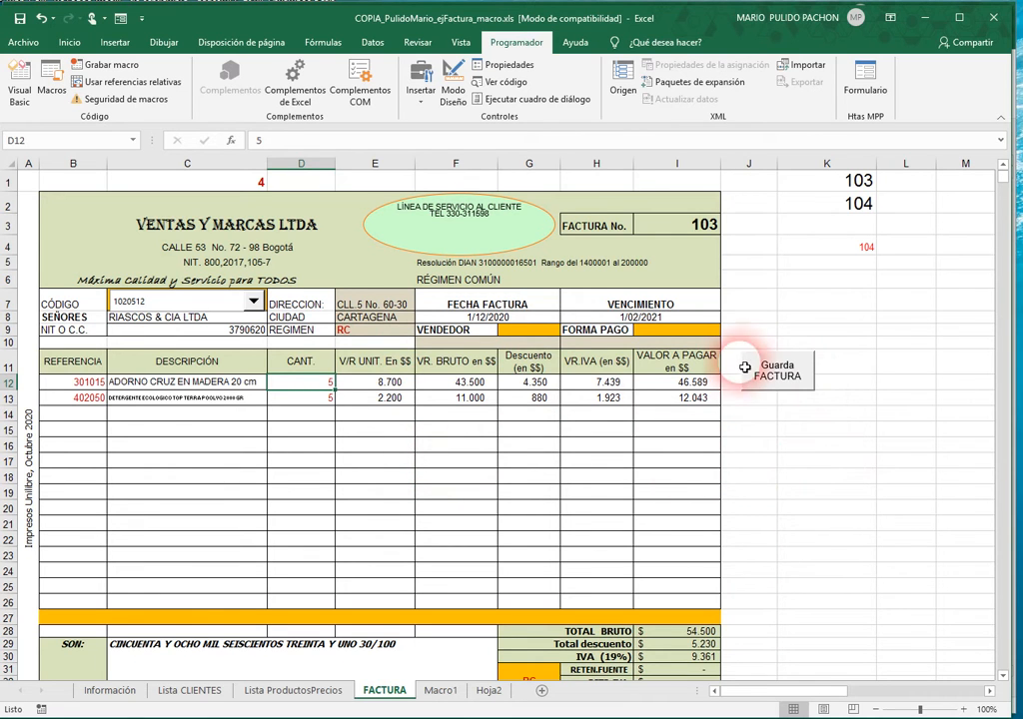
- Save the RIASCOS & CIA LTDA invoice with the macro and view the history in Hoja2
left_click(782, 379)
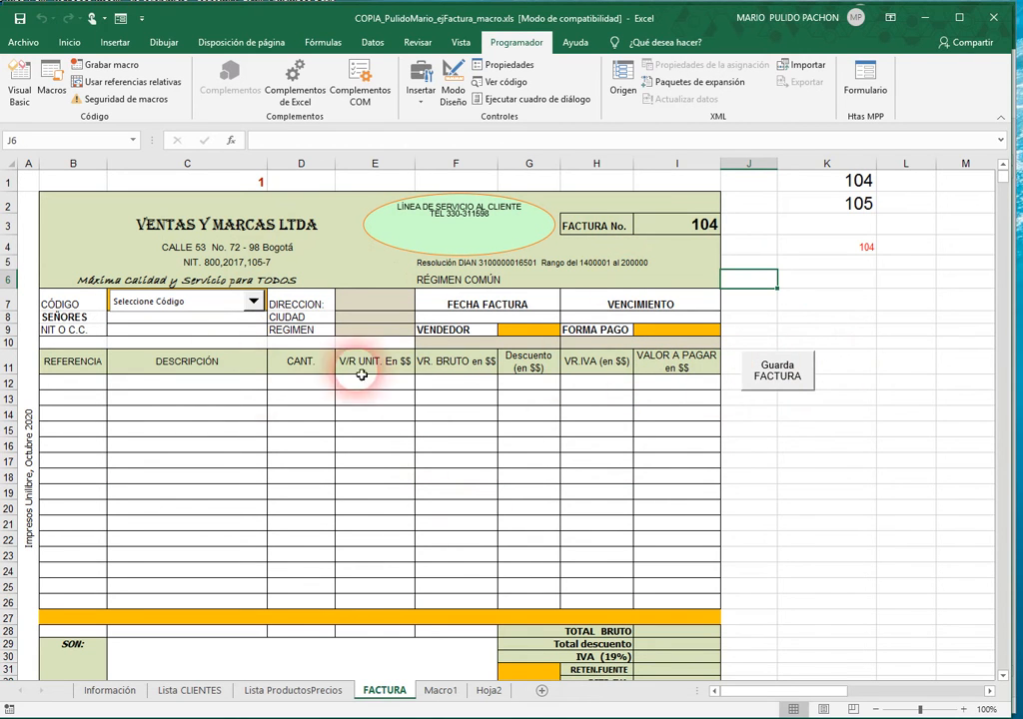
left_click(488, 690)
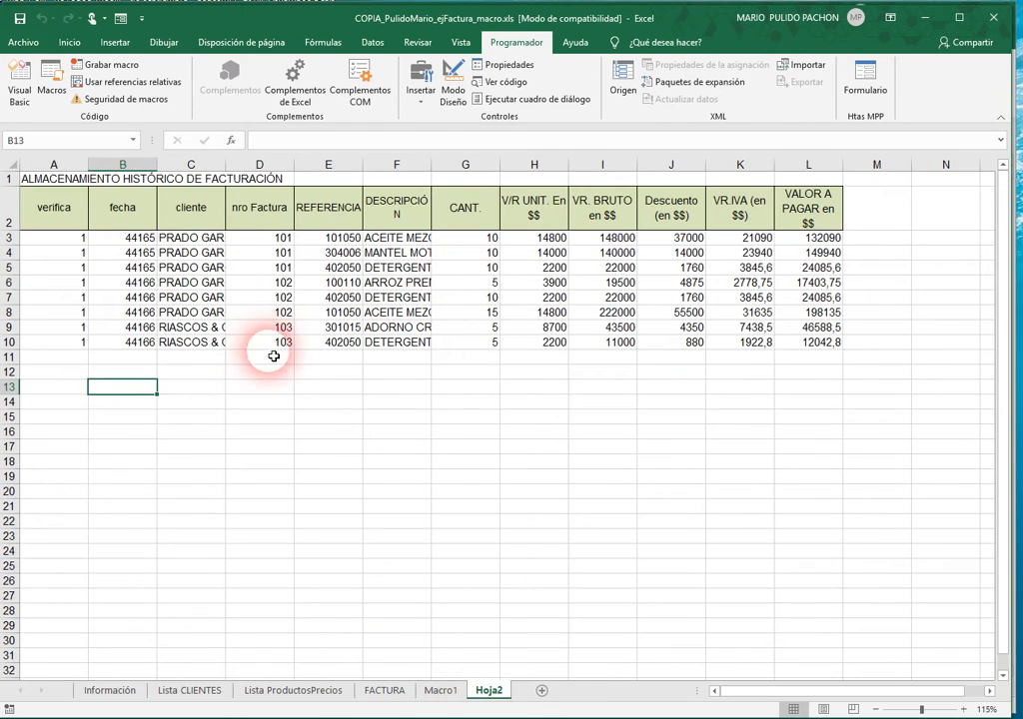
- Run the save macro on the empty invoice and inspect the Macro1 and Hoja2 sheets
left_click(387, 690)
left_click(779, 378)
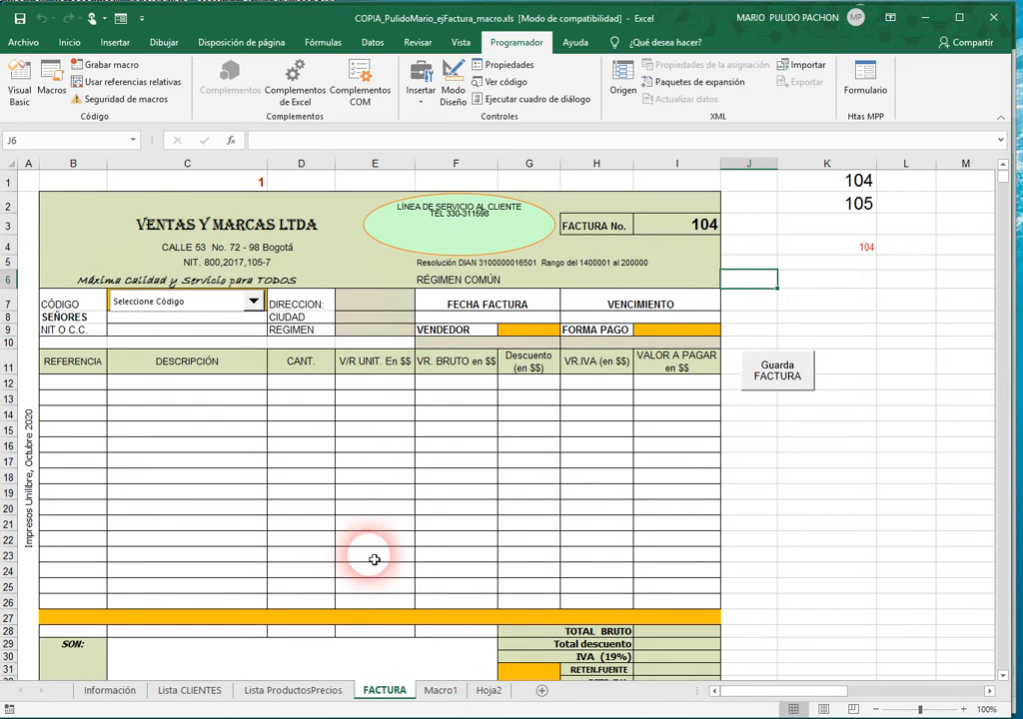
left_click(442, 691)
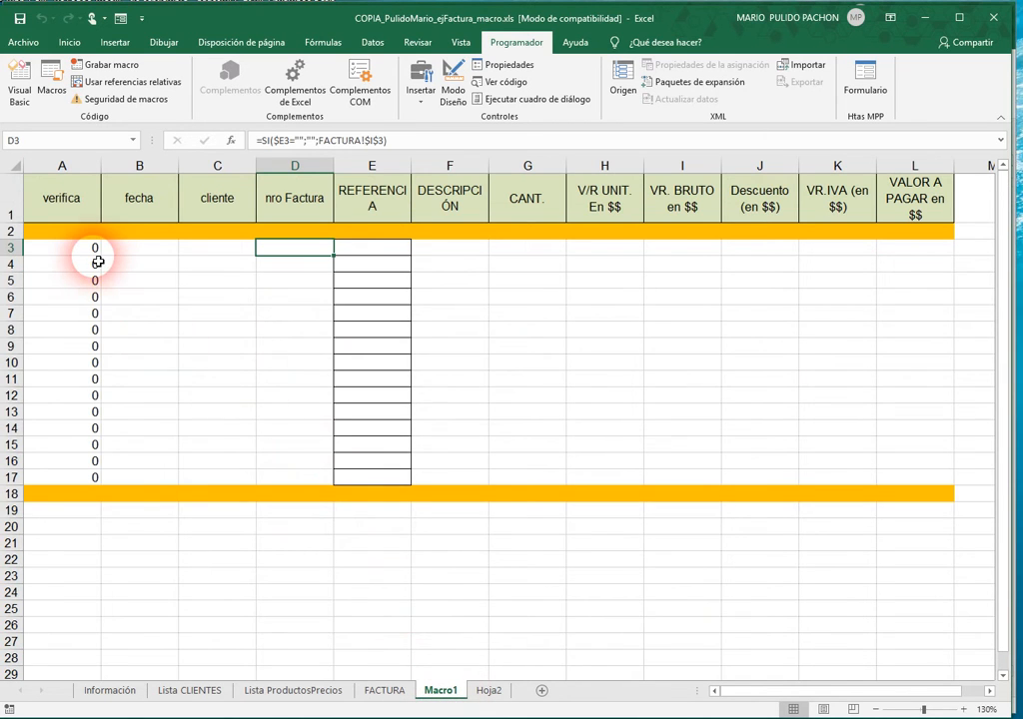
left_click(489, 689)
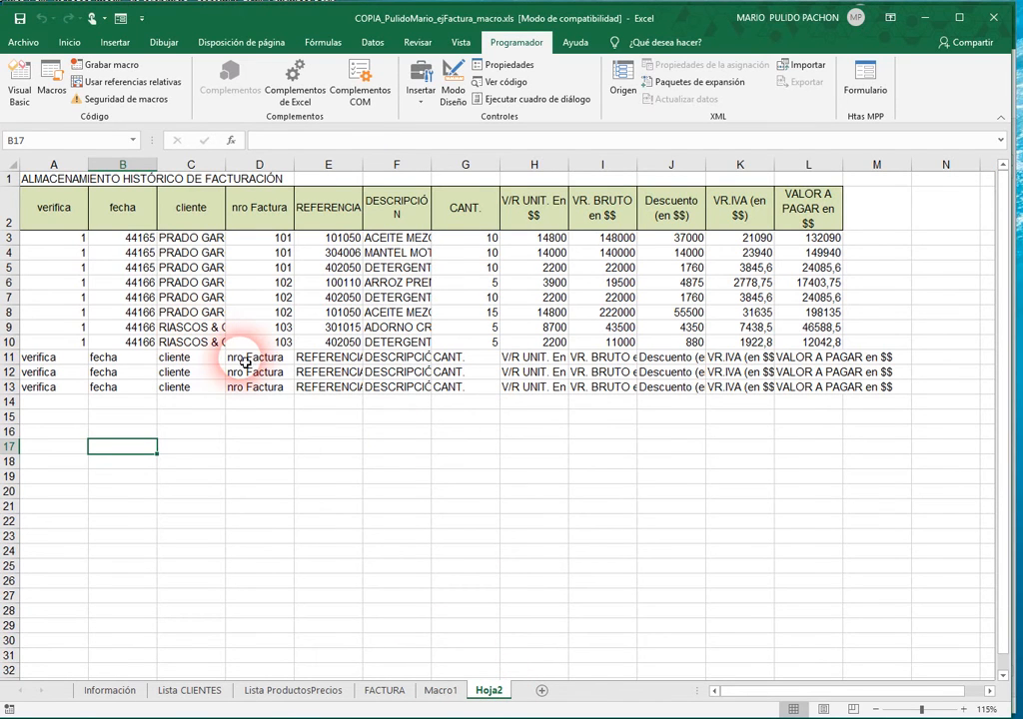
left_click(62, 360)
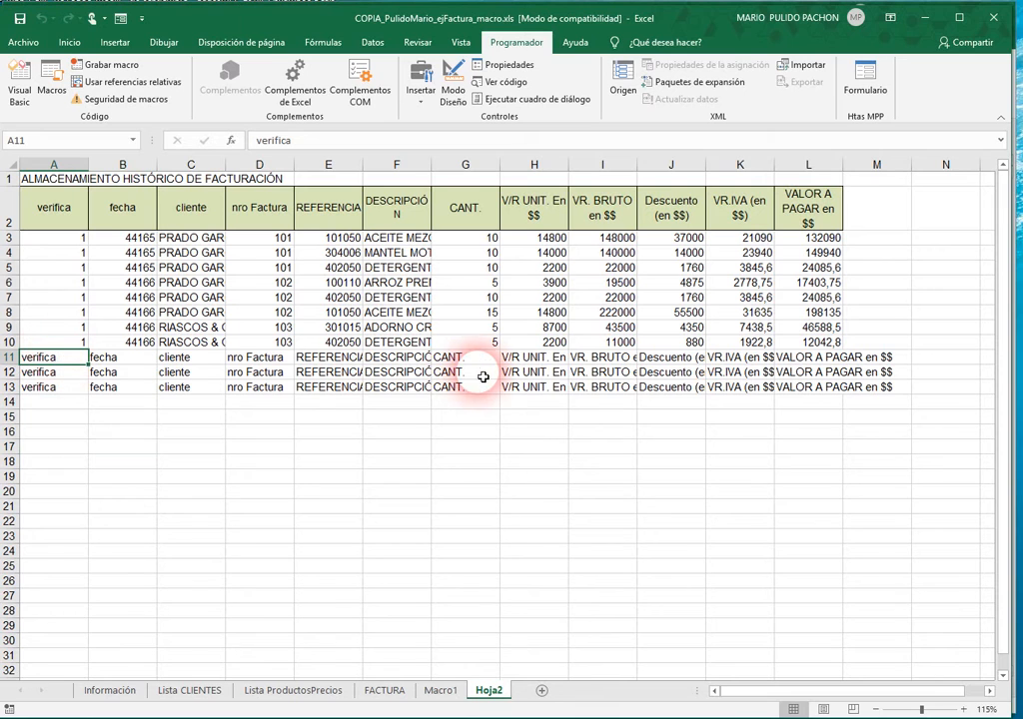
- Choose the code of the Bogota customer with regime RS on the FACTURA sheet
left_click(389, 693)
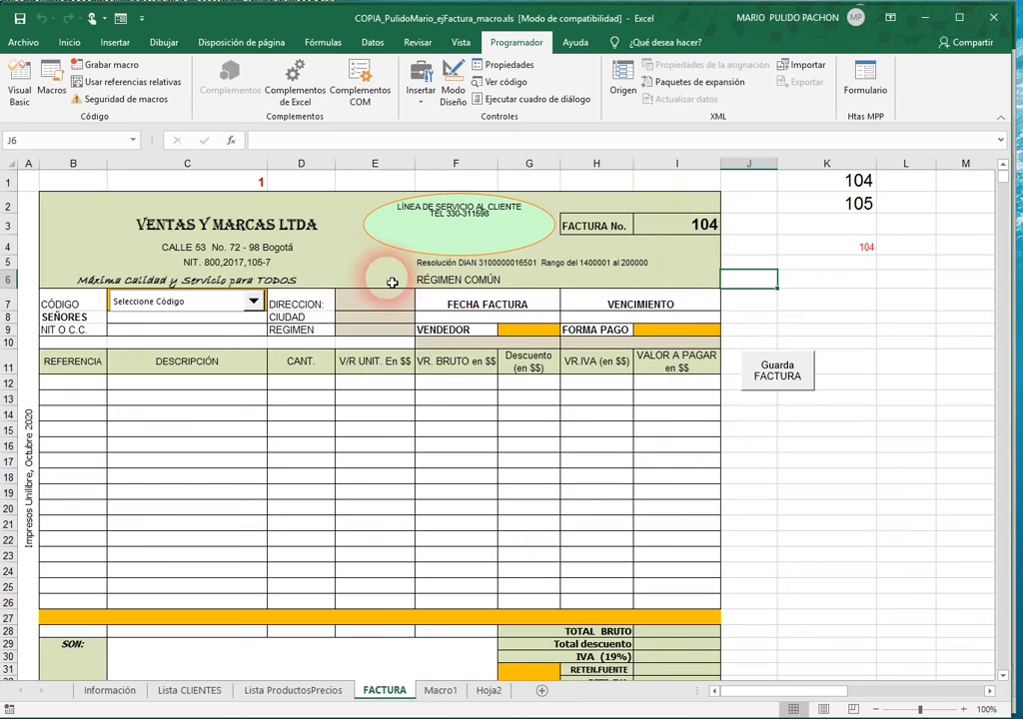
left_click(253, 303)
left_click(134, 324)
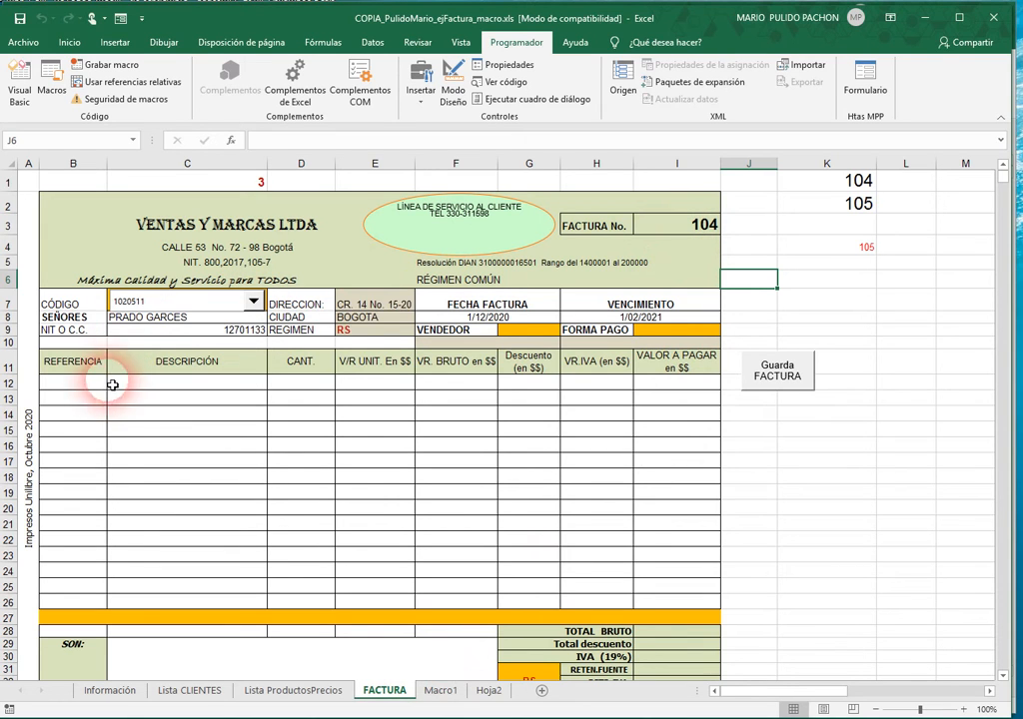
- Choose product references 101050 and 501506 for the invoice lines in rows 12 and 13
left_click(104, 392)
left_click(104, 388)
left_click(122, 385)
left_click(104, 388)
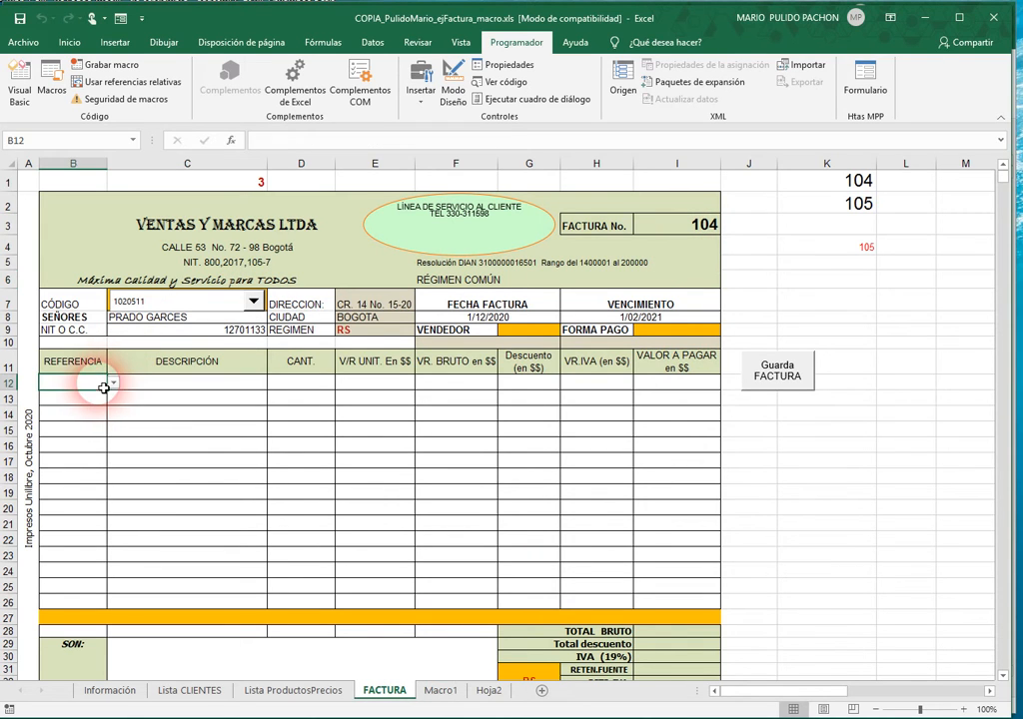
left_click(115, 388)
left_click(73, 433)
left_click(110, 402)
left_click(111, 401)
scroll(113, 456, "down", 5)
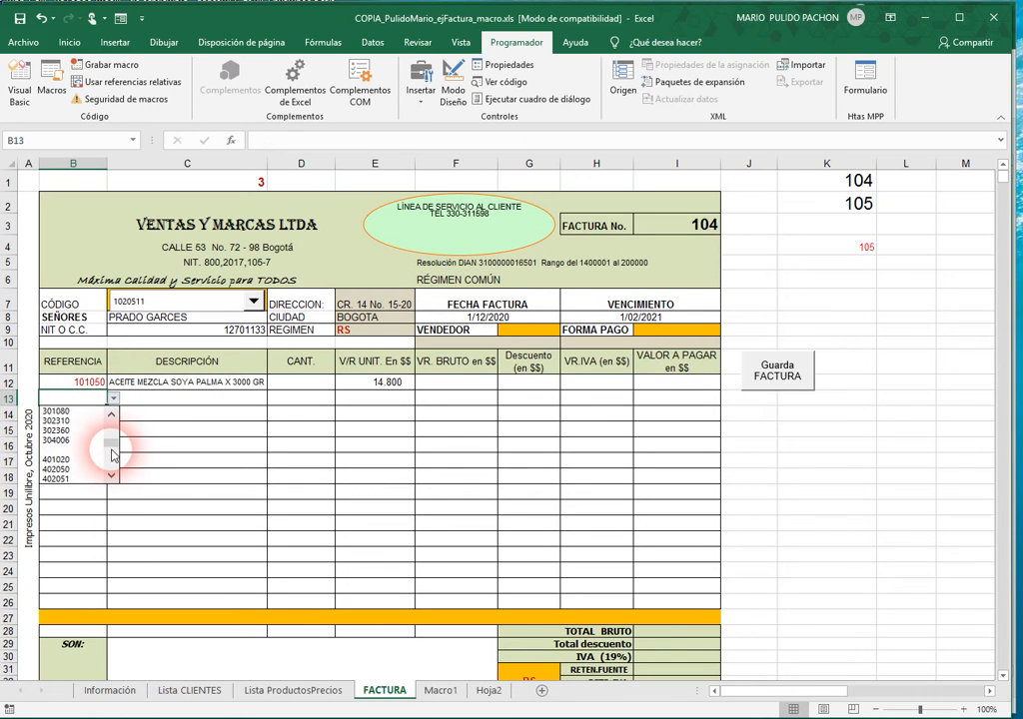
scroll(112, 455, "down", 3)
left_click(80, 457)
- Enter a quantity of 2 for both the 101050 and 501506 invoice lines
left_click(296, 387)
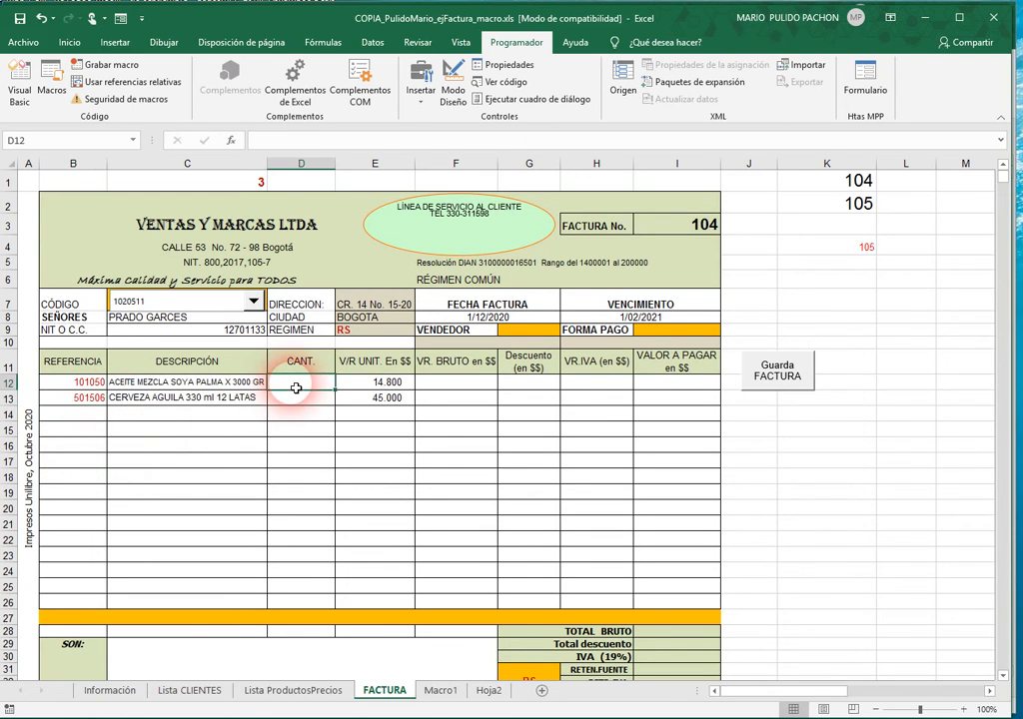
type("2")
key("Return")
type("2")
left_click(296, 388)
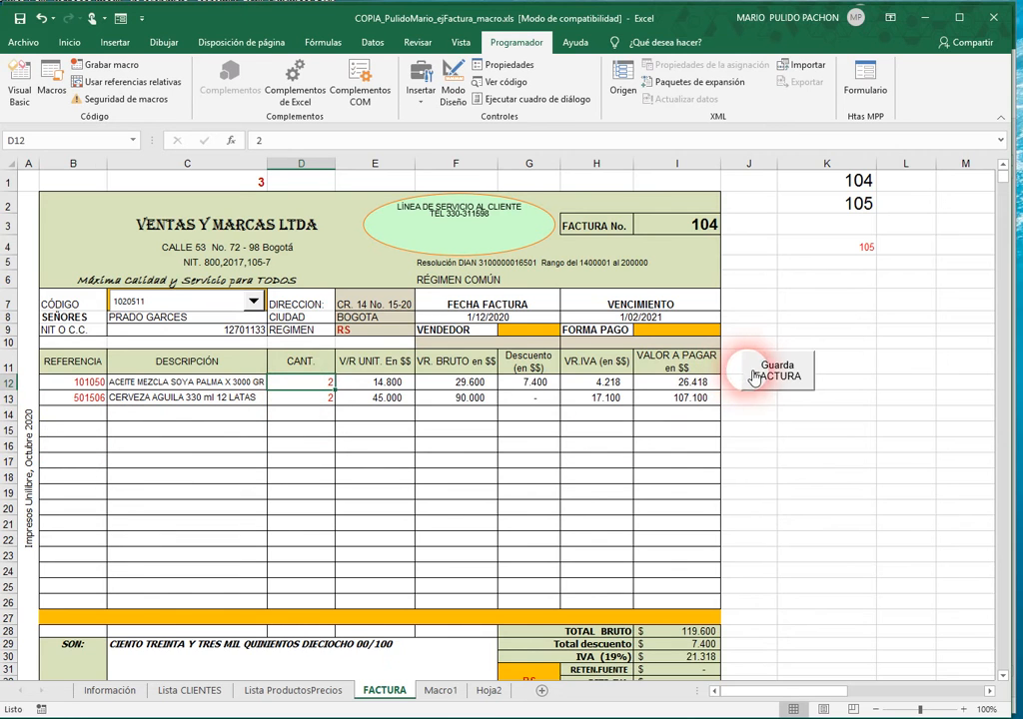
- Save the two-line invoice with the macro and examine the stored records in rows 3 to 15 of Hoja2
left_click(752, 377)
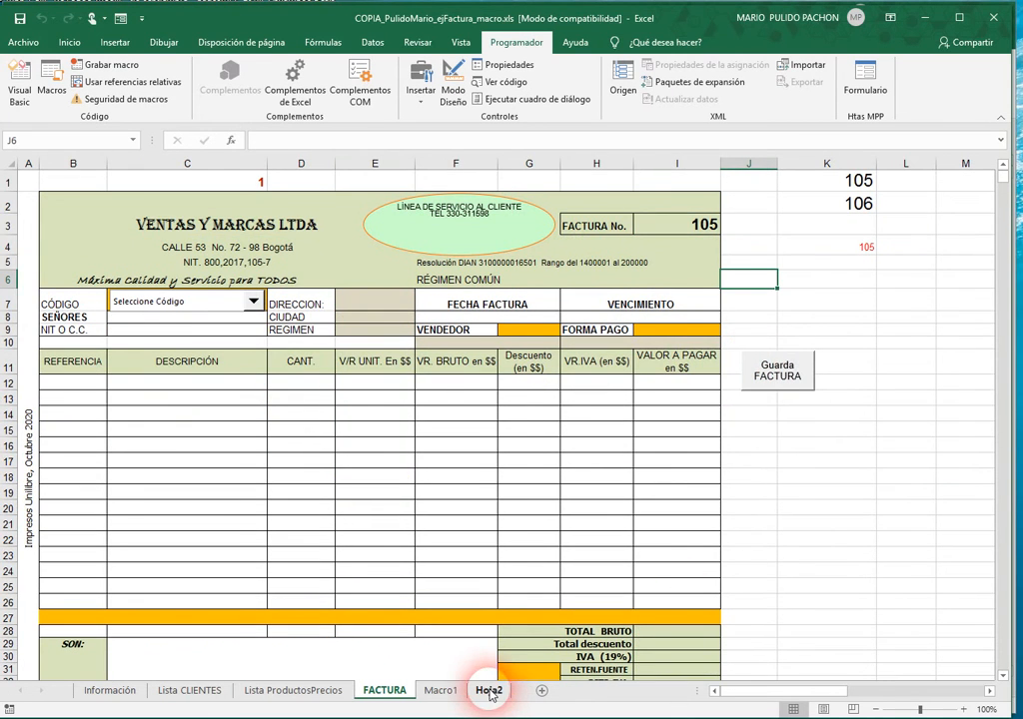
left_click(490, 690)
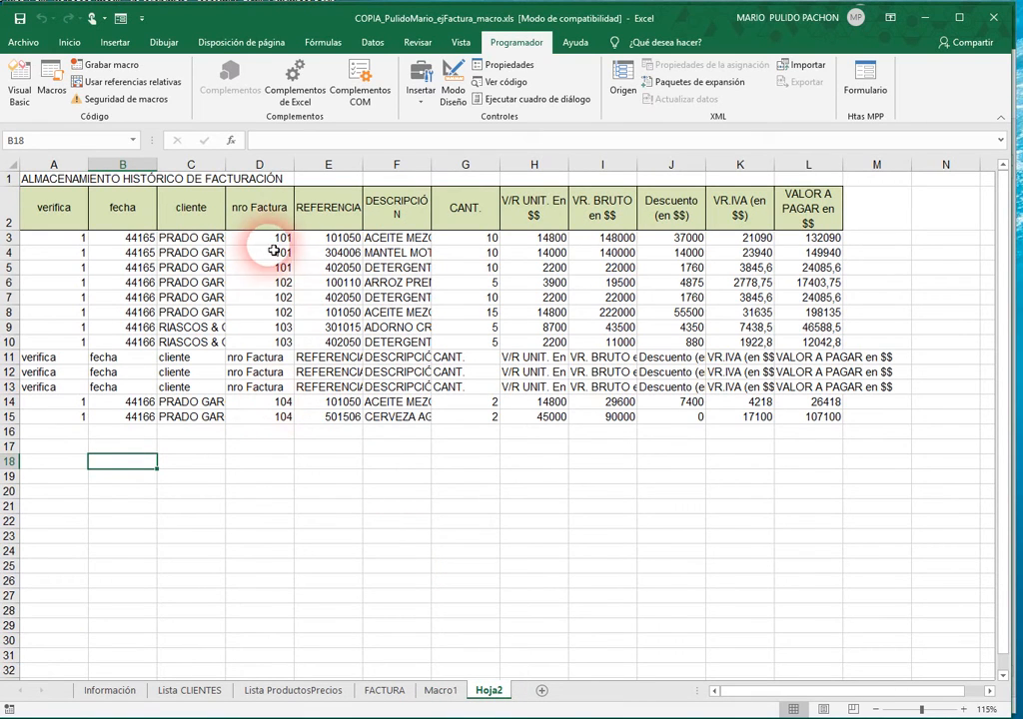
left_click(385, 690)
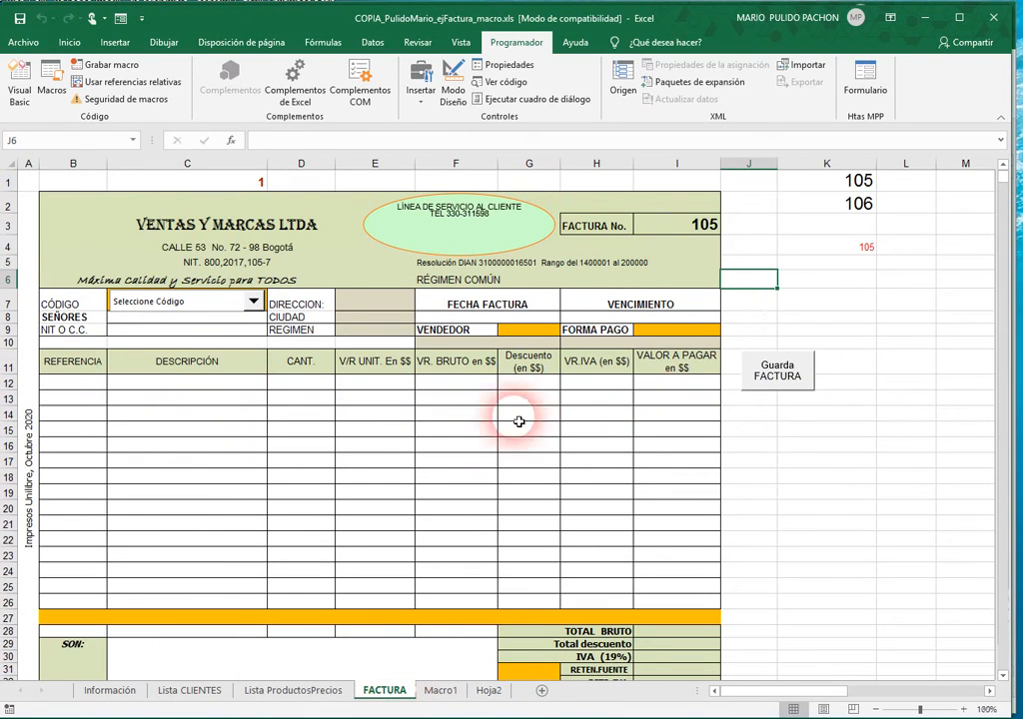
left_click(489, 690)
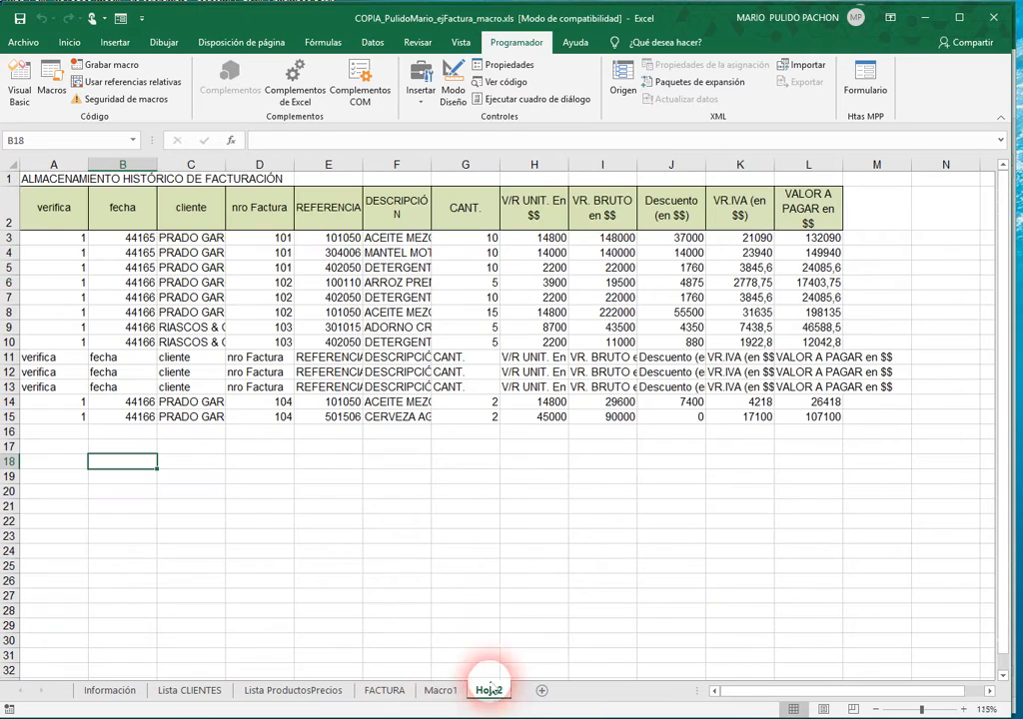
left_click_drag(63, 242, 802, 426)
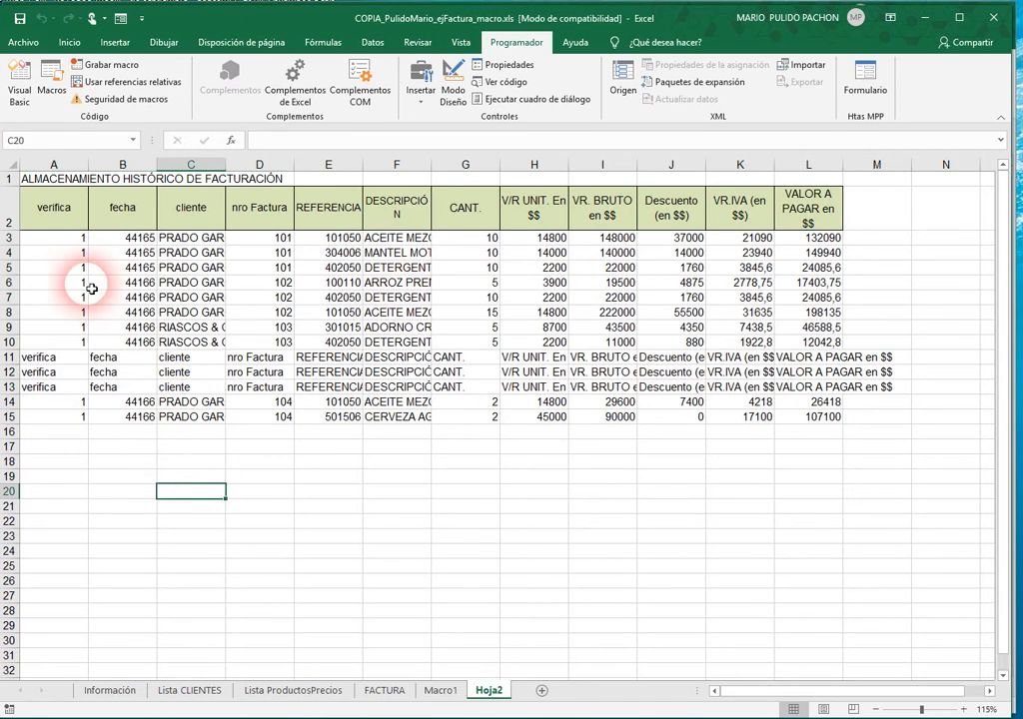
- Review the history records in Hoja2 against the FACTURA sheet, including the repeated heading rows 11 to 13
left_click_drag(62, 240, 753, 452)
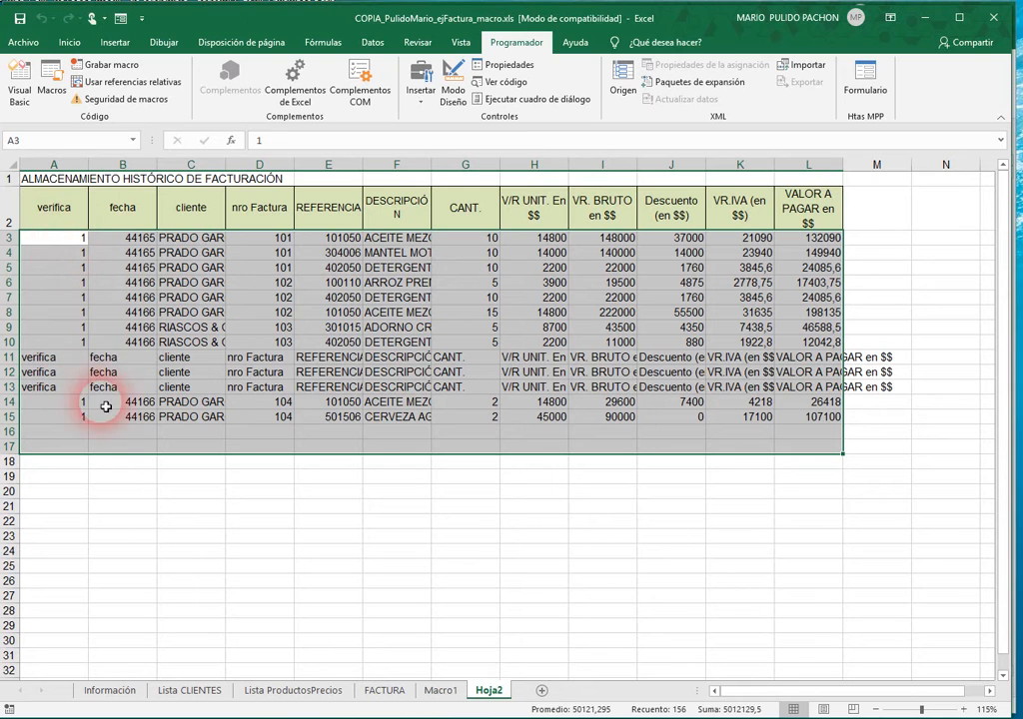
left_click(266, 407)
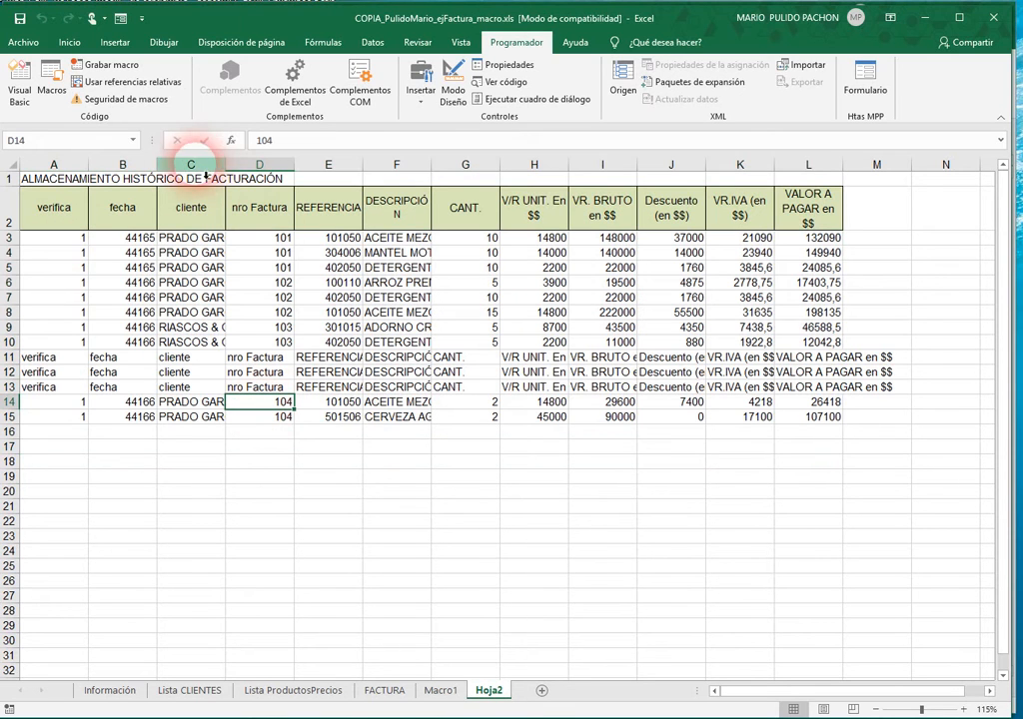
left_click(387, 691)
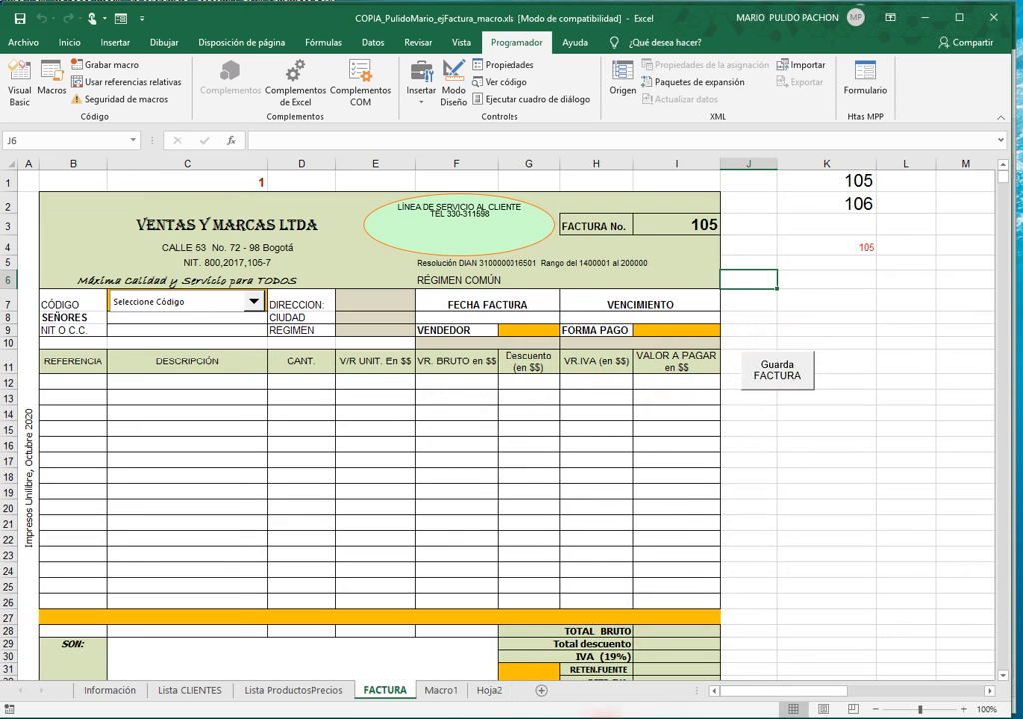
left_click(489, 690)
left_click(55, 359)
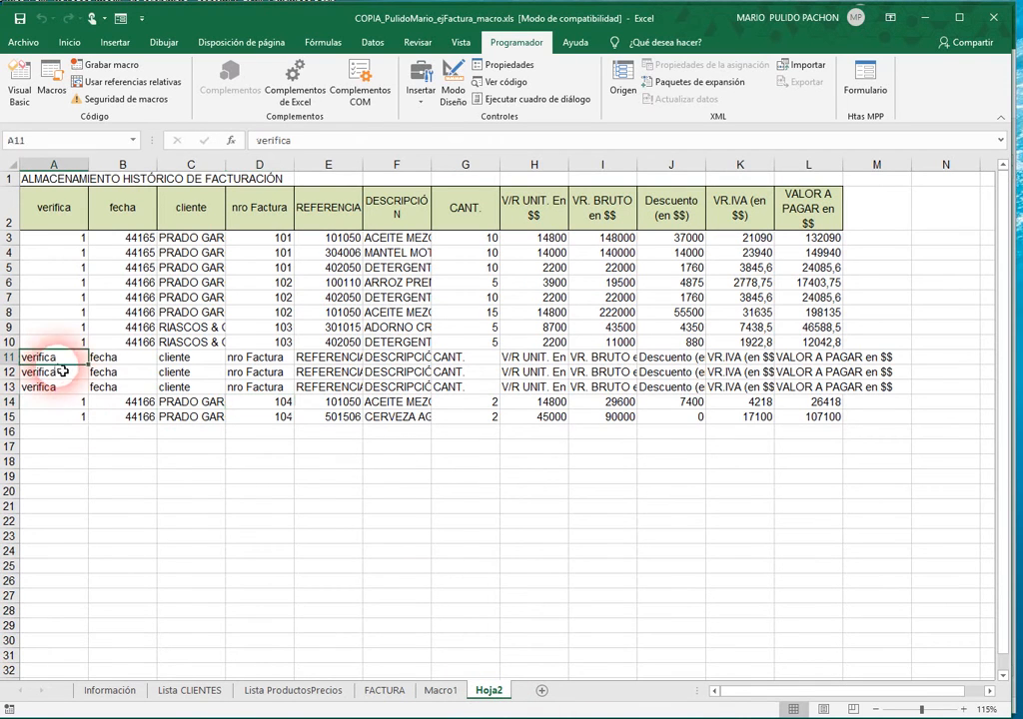
left_click_drag(62, 371, 210, 391)
left_click(365, 465)
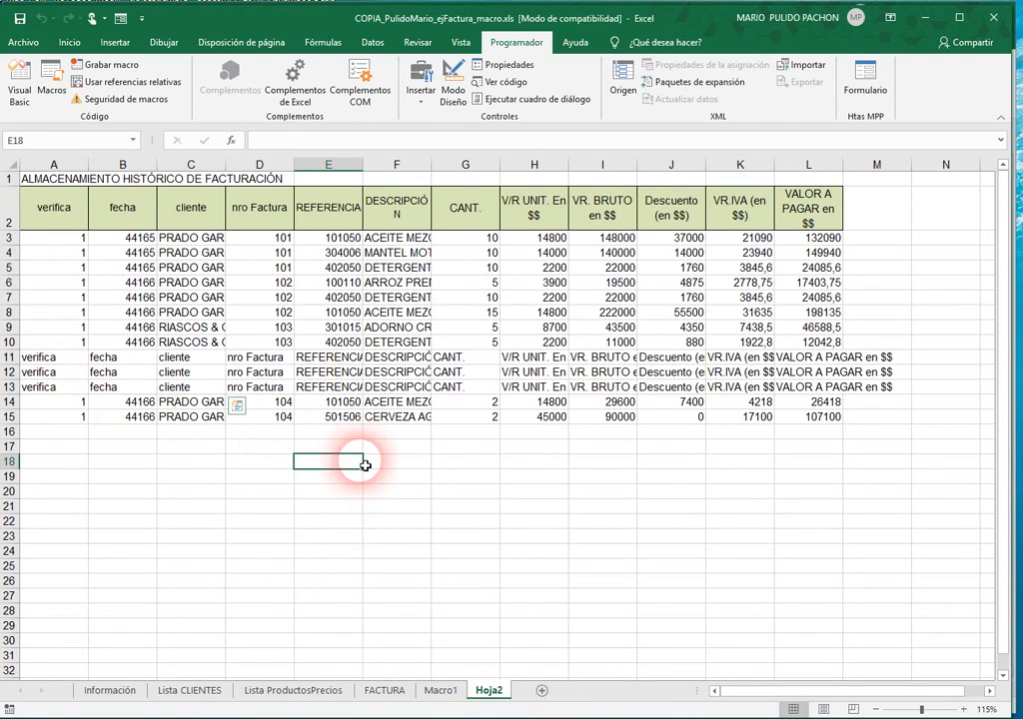
- Switch to the original ejFactura_macro workbook and inspect the invoice-number formula in K4 of the FACTURA sheet
left_click(923, 19)
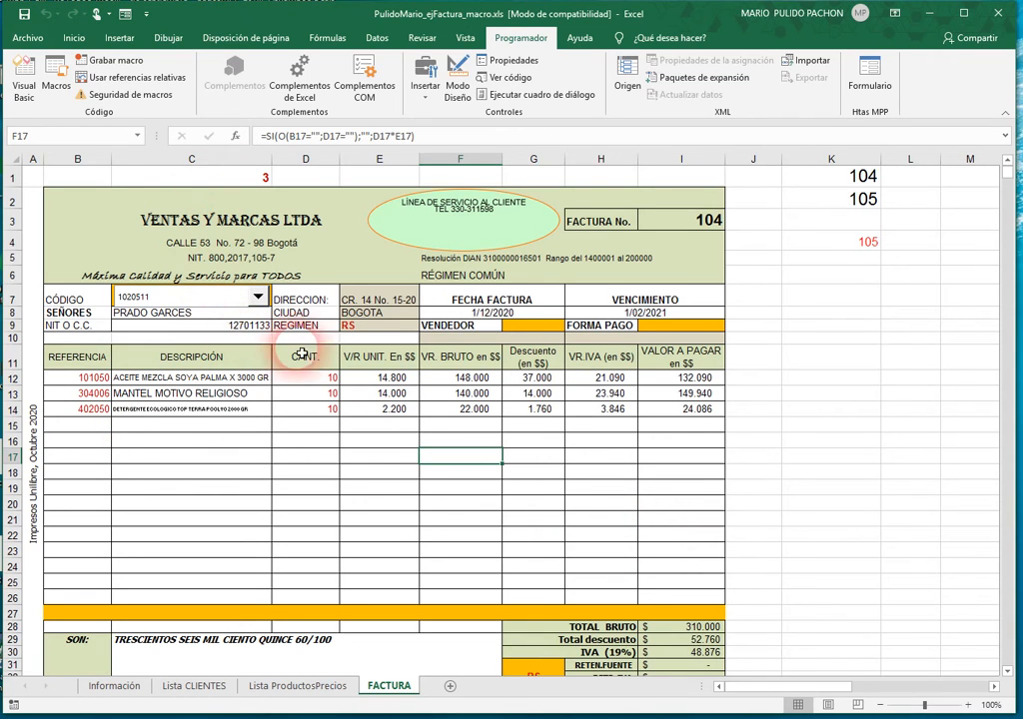
left_click(836, 245)
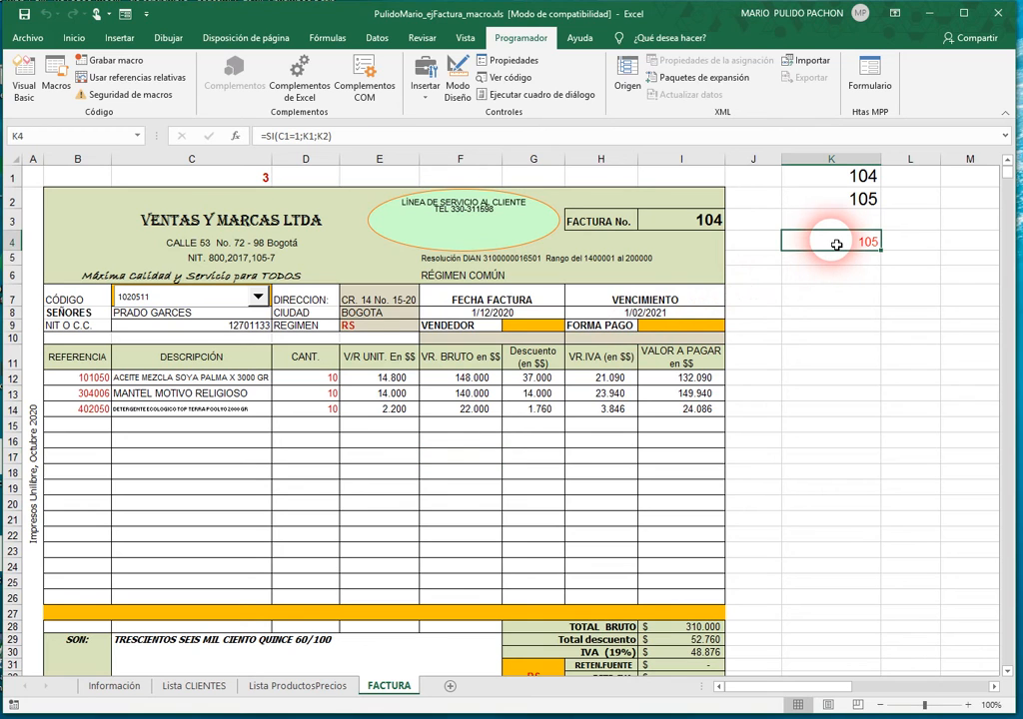
double_click(836, 245)
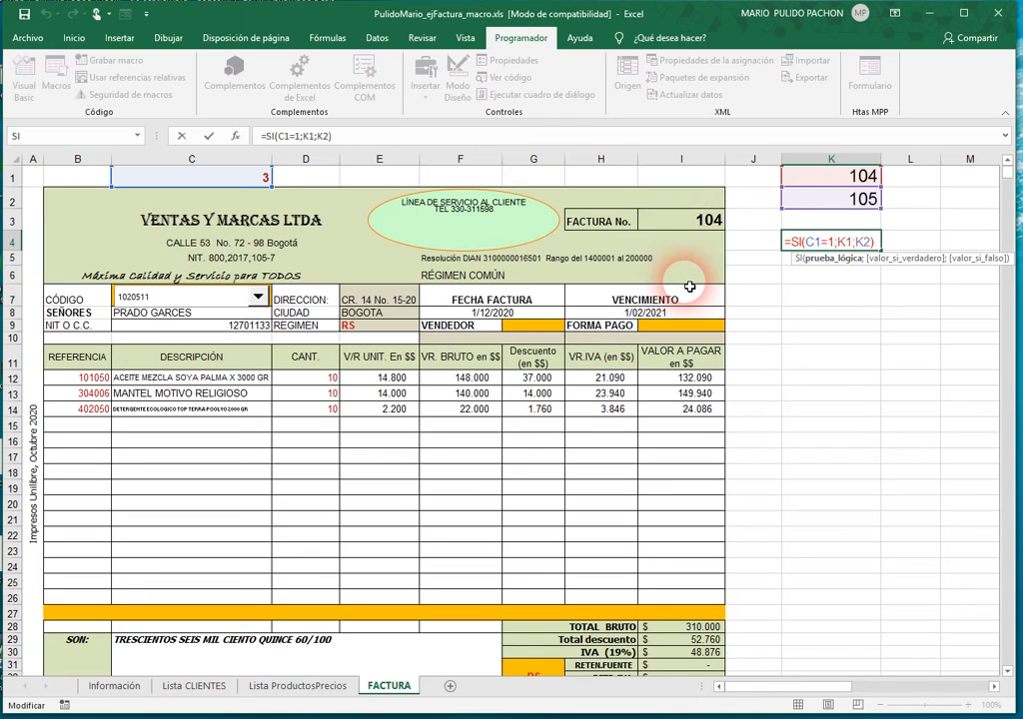
key("ctrl+Return")
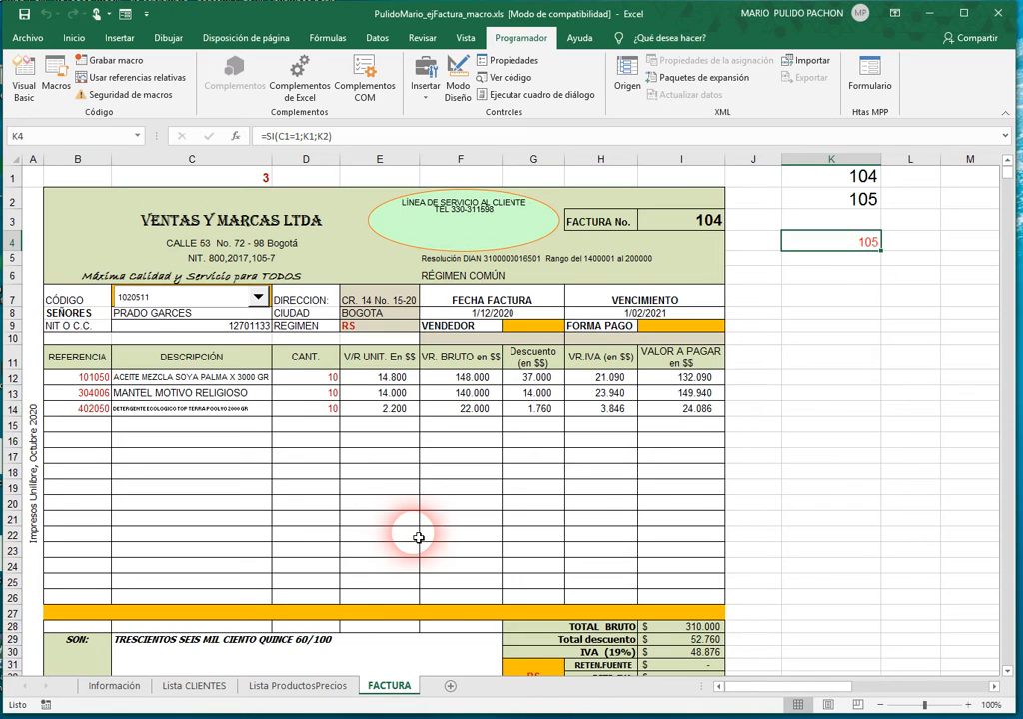
- Add a new worksheet after FACTURA and rename it Macro1
left_click(449, 687)
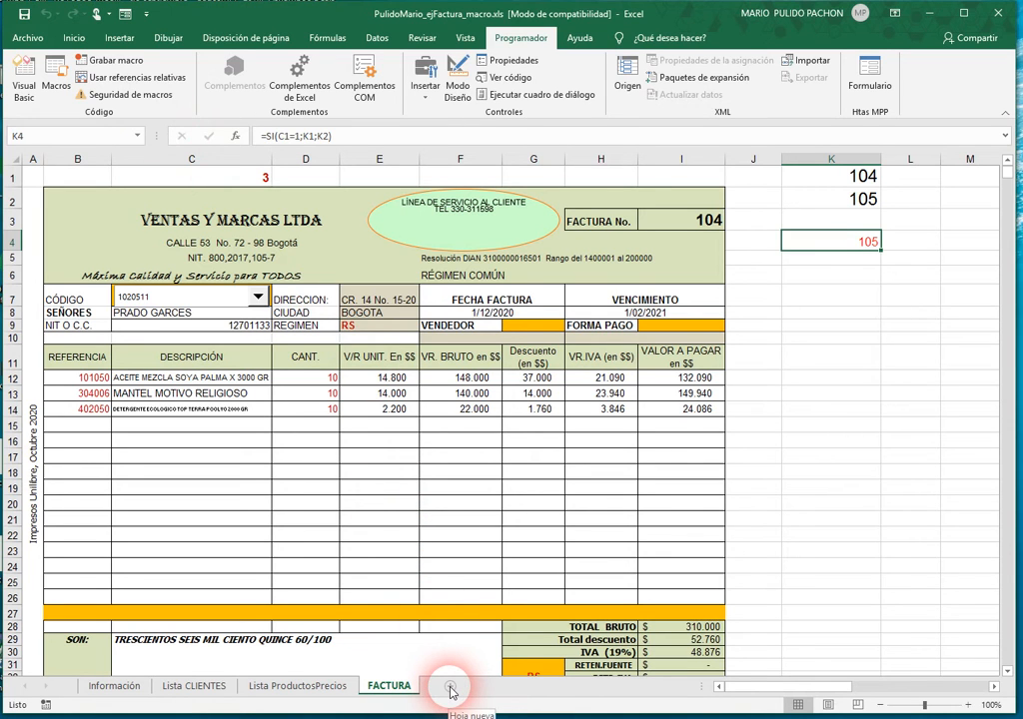
left_click(450, 689)
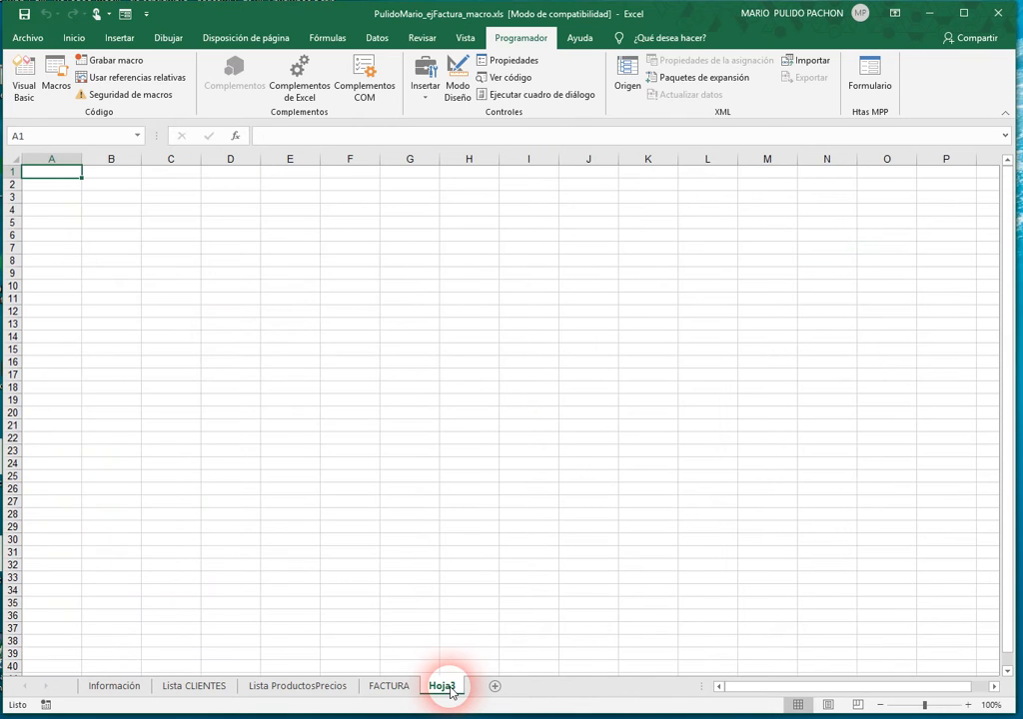
type("Macro1")
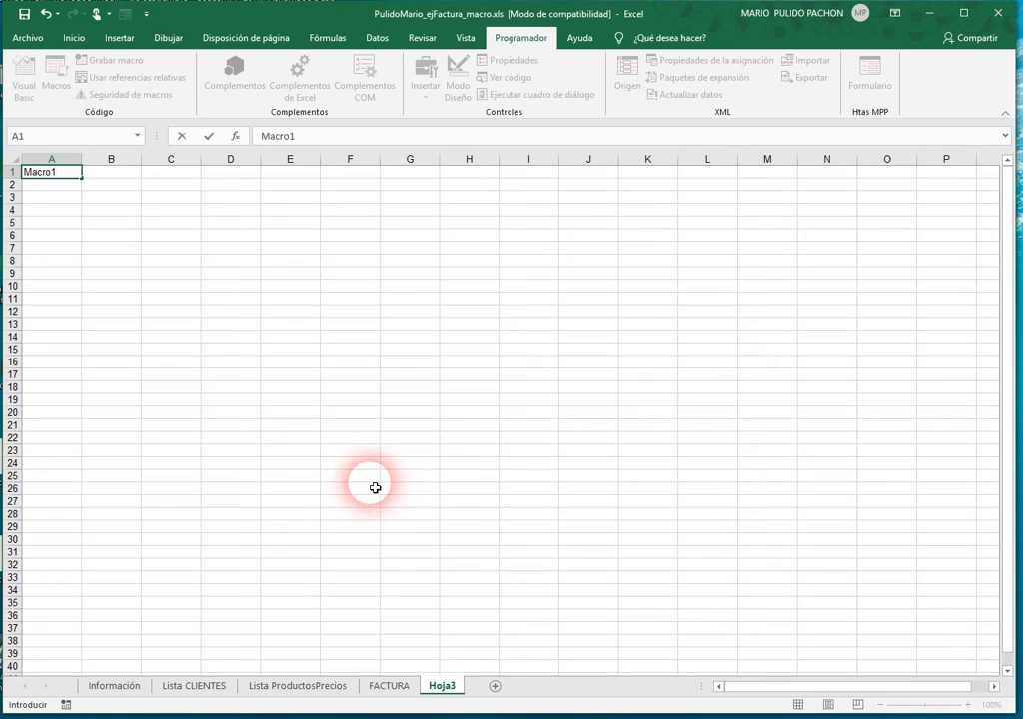
key("Escape")
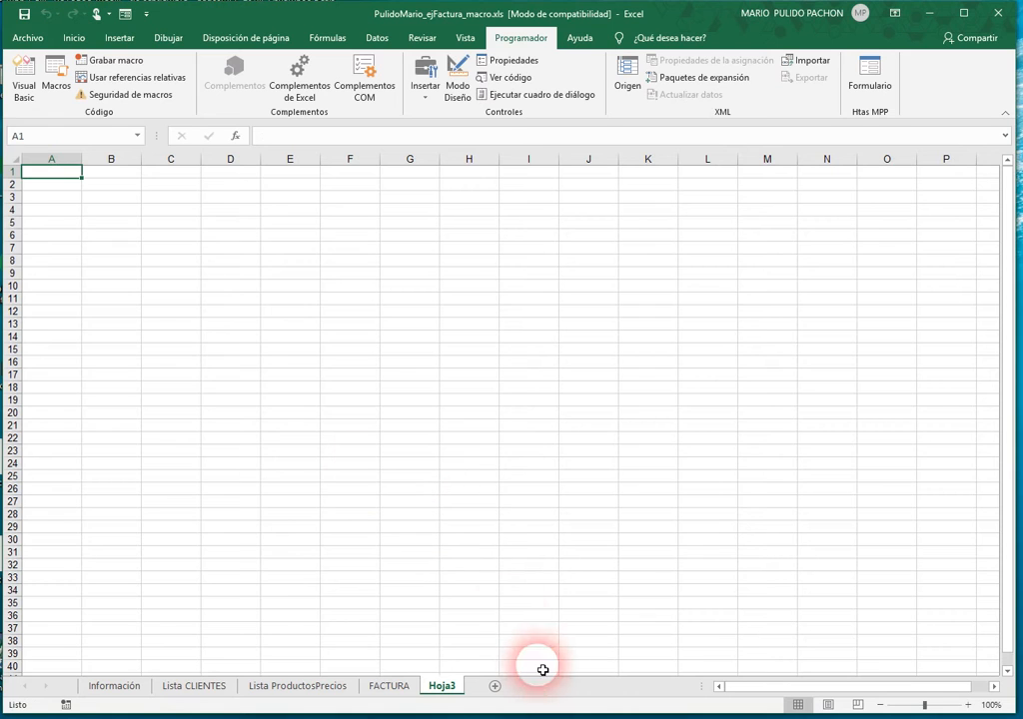
double_click(440, 685)
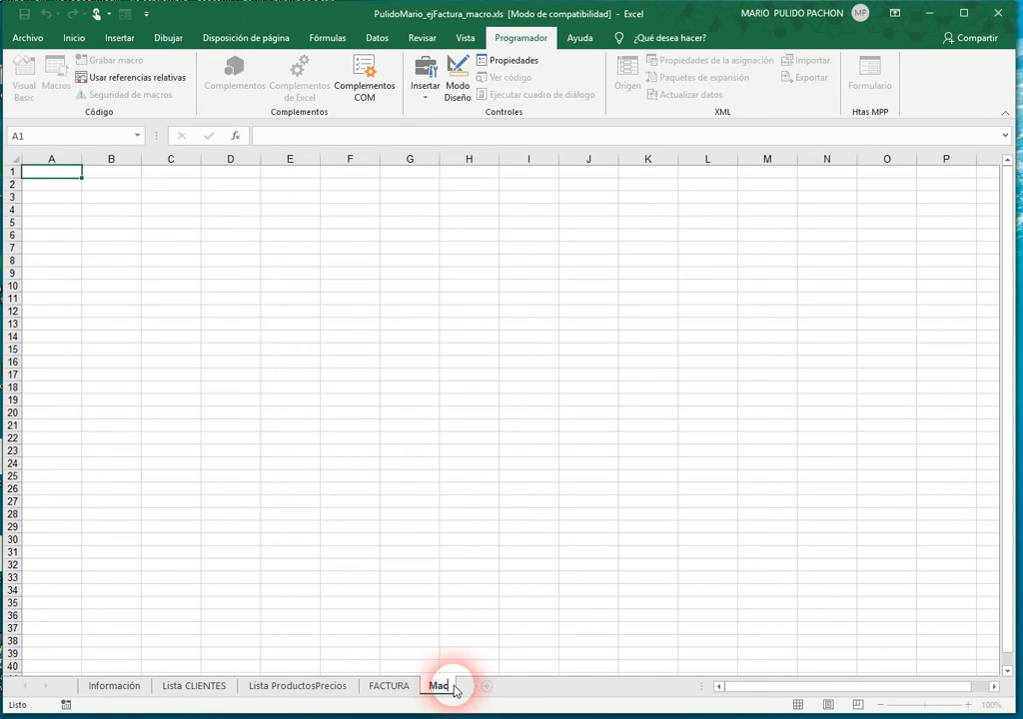
key("Return")
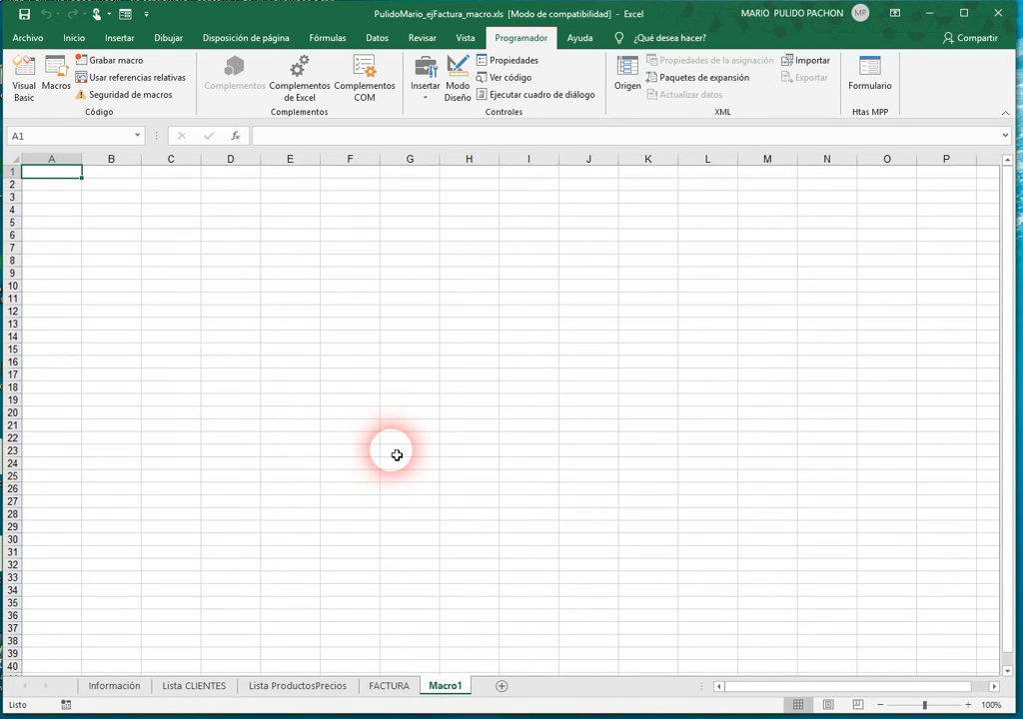
- Enter the headings VERIFICA, FECHA, NOMBRE CLIENTE and Nro FACTURA in cells A1 to D1 of Macro1
scroll(396, 456, "up", 2)
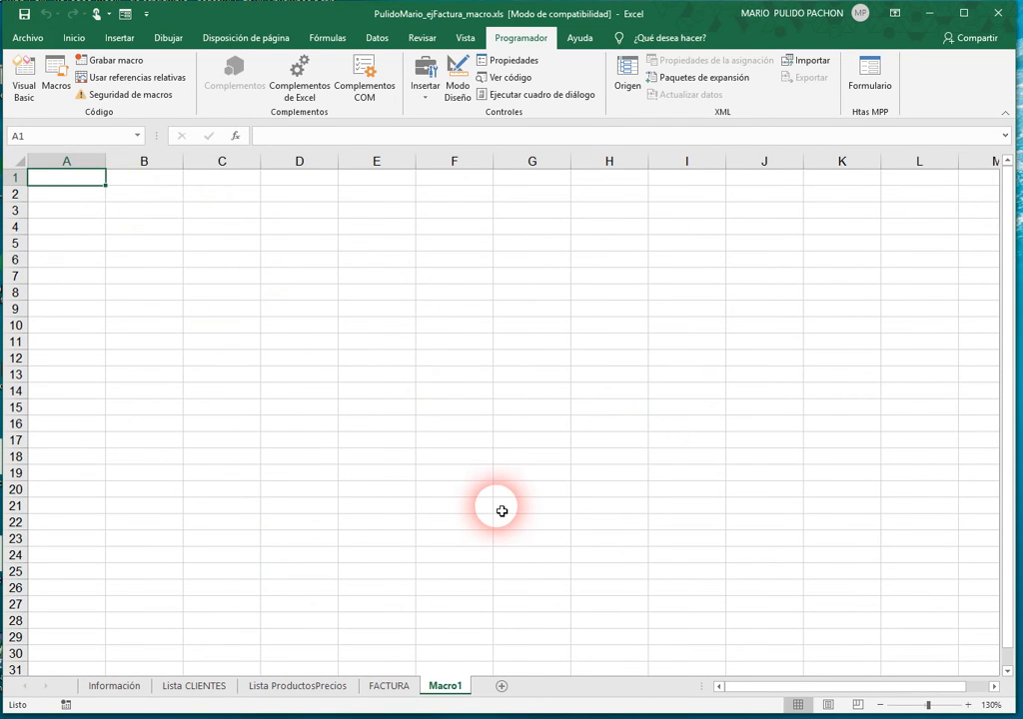
type("v")
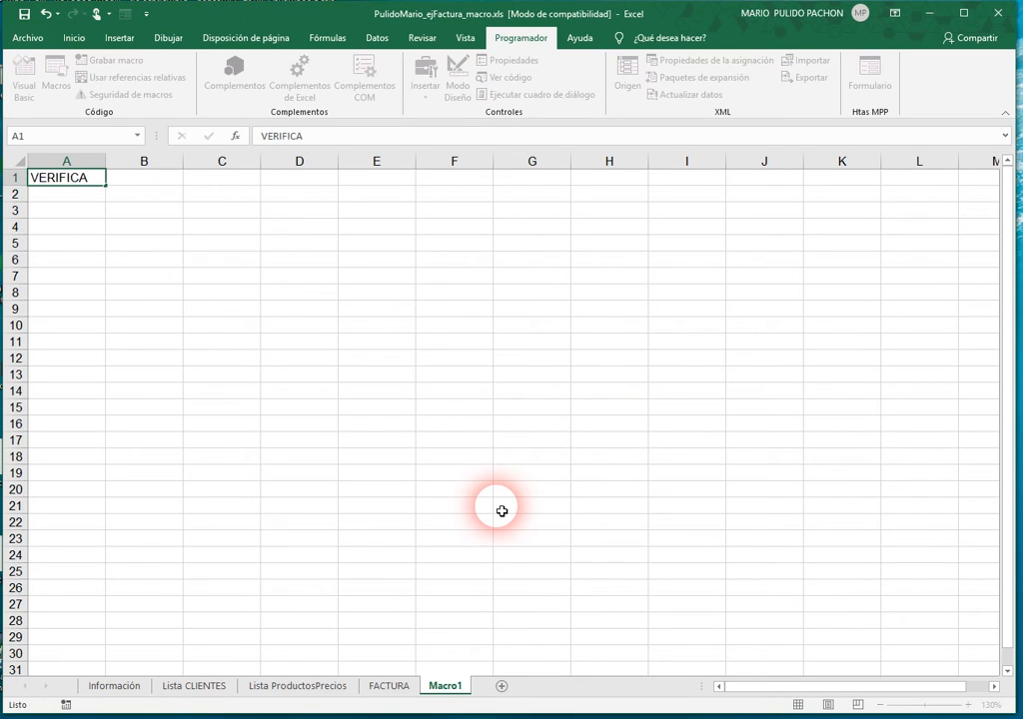
key("Tab")
type("FE")
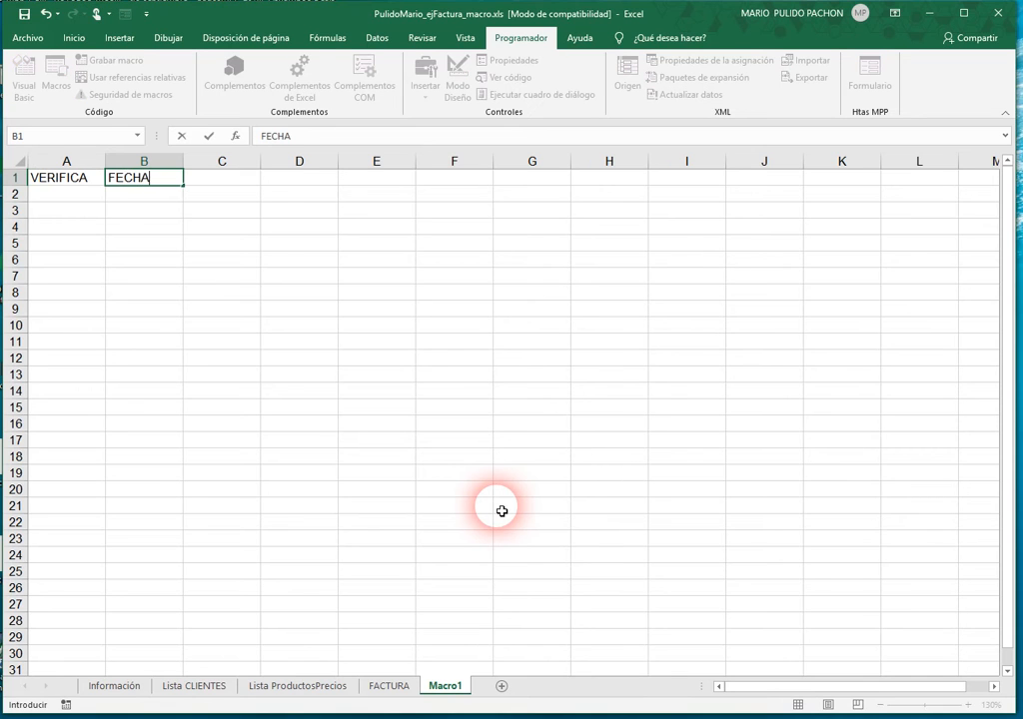
key("Tab")
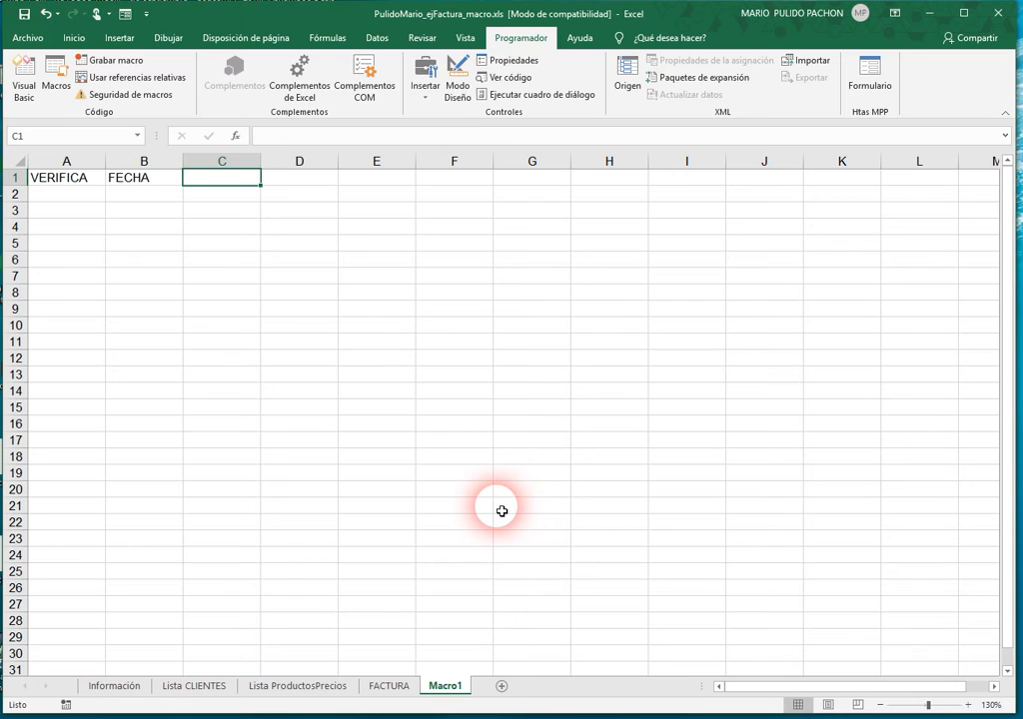
type("NOMBRE CLIENTE")
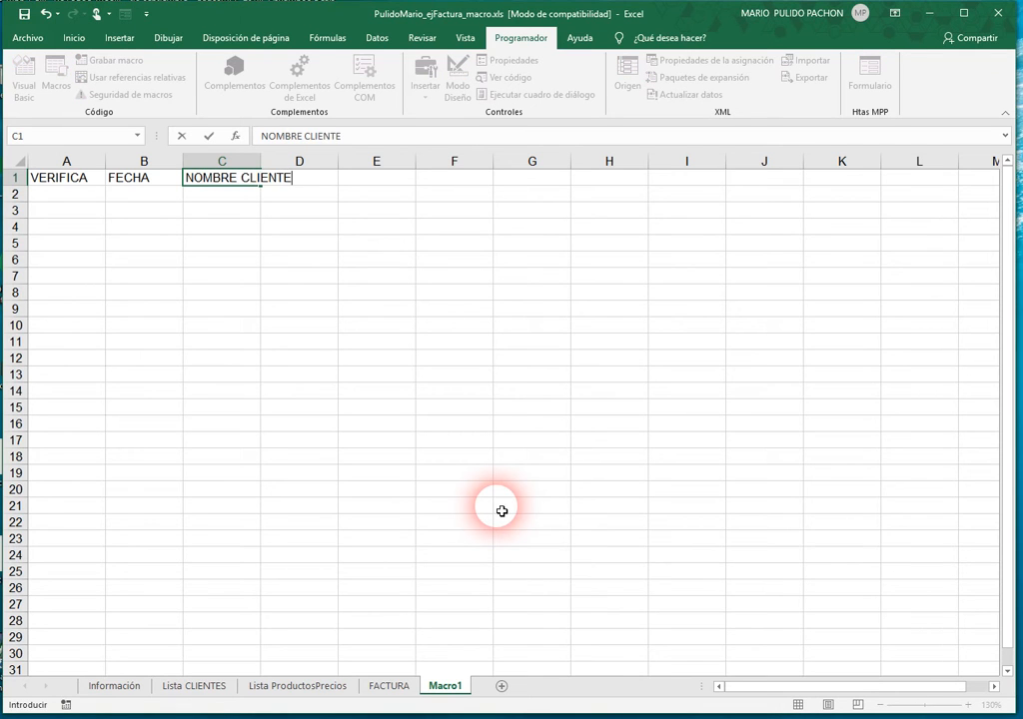
key("Tab")
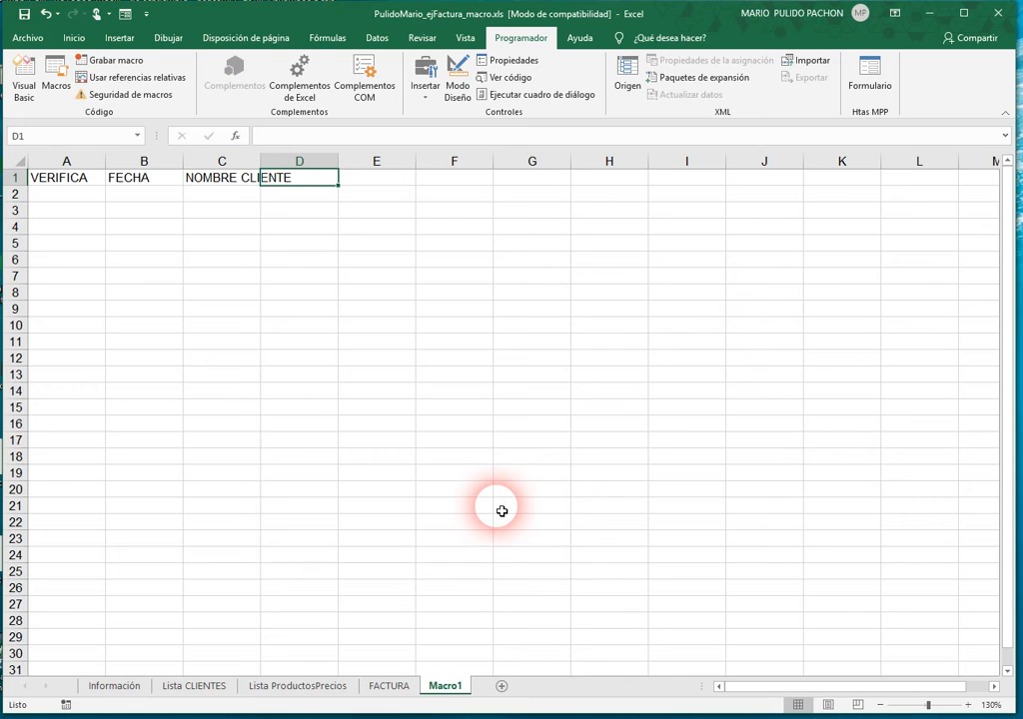
type("Nro FACTURA")
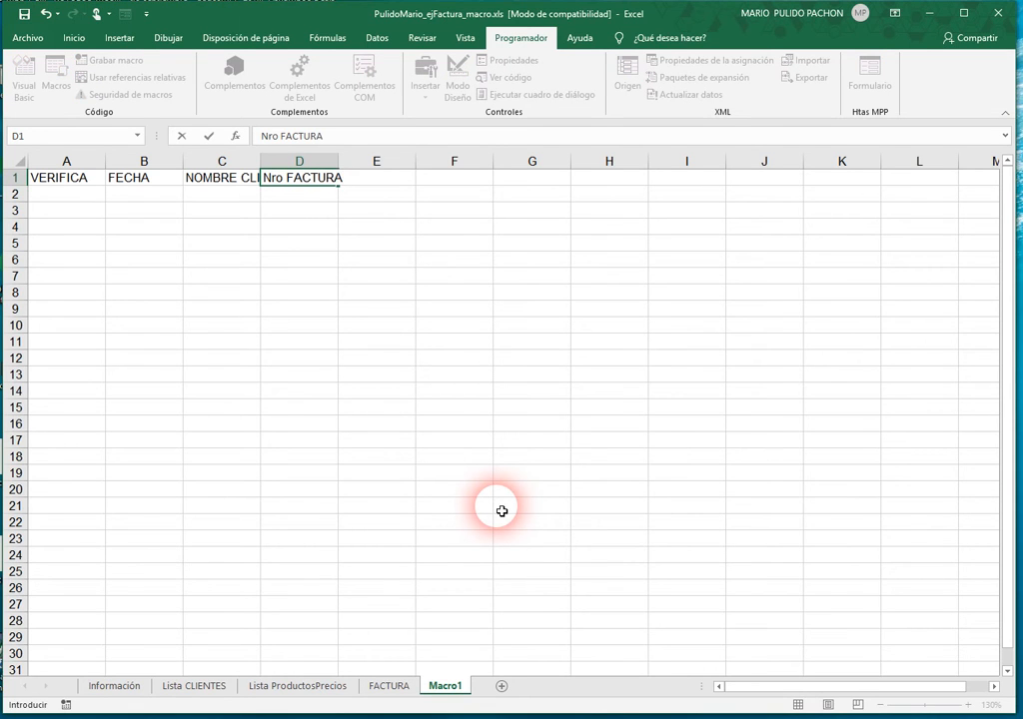
key("Tab")
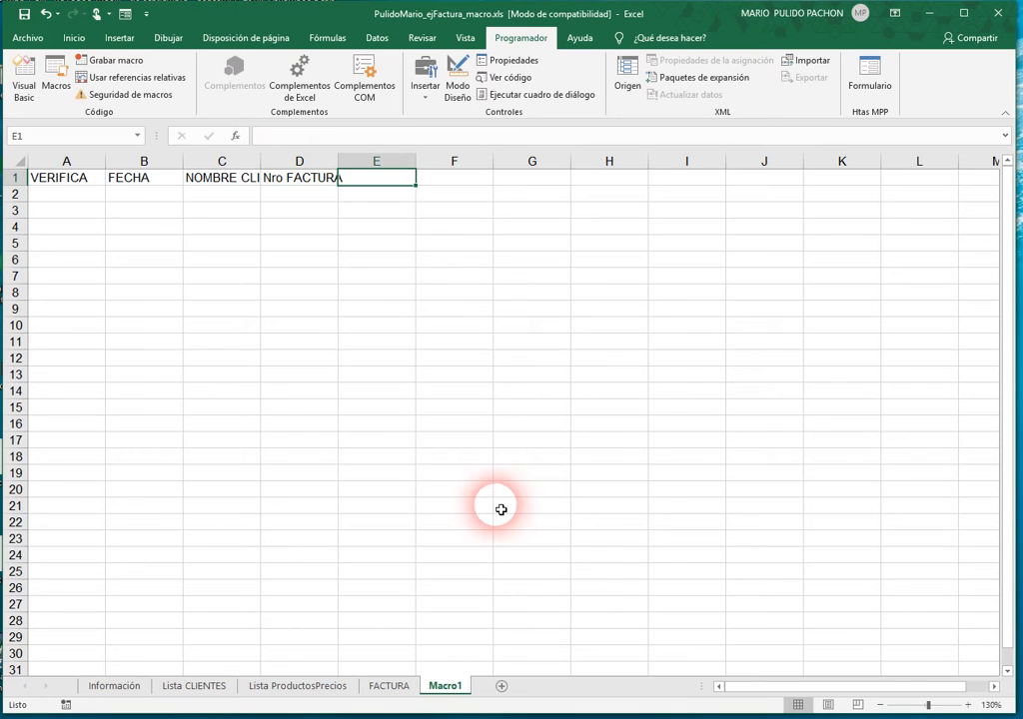
- Copy the item headings in B11:I11 of FACTURA, from REFERENCIA to VALOR A PAGAR, into Macro1 starting at E1
left_click(384, 686)
left_click_drag(98, 356, 672, 368)
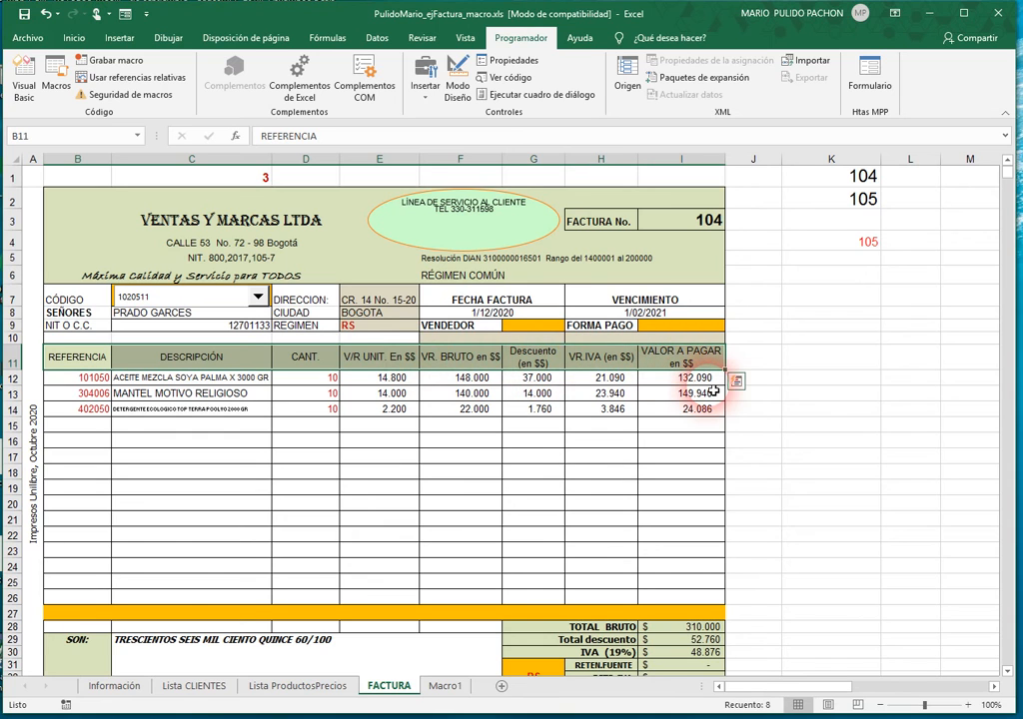
key("ctrl+c")
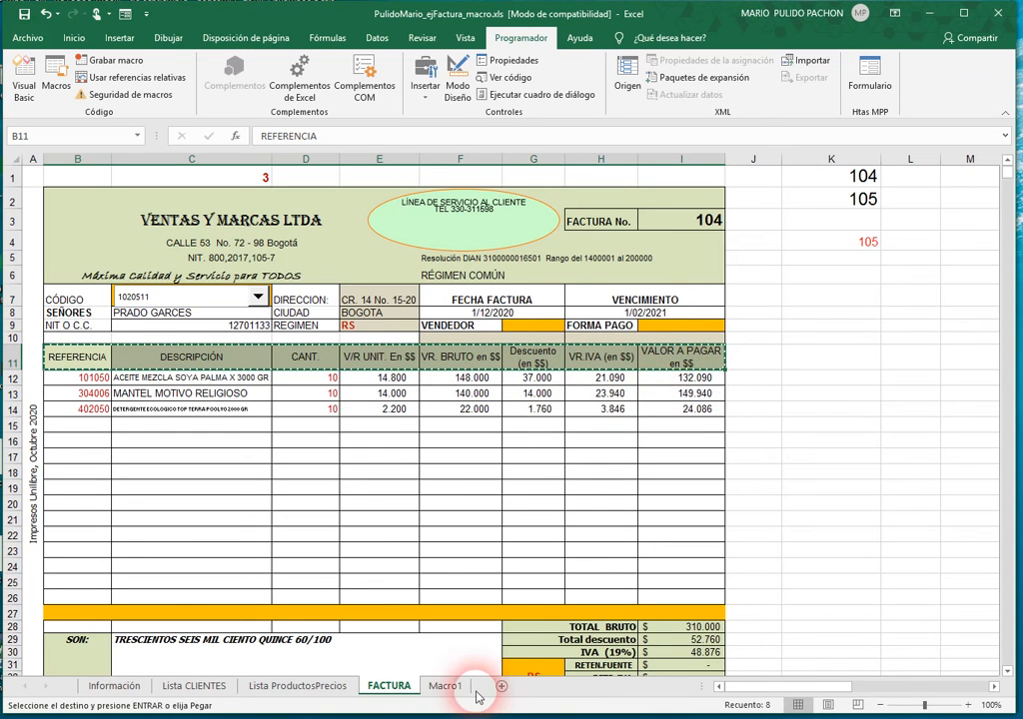
left_click(443, 691)
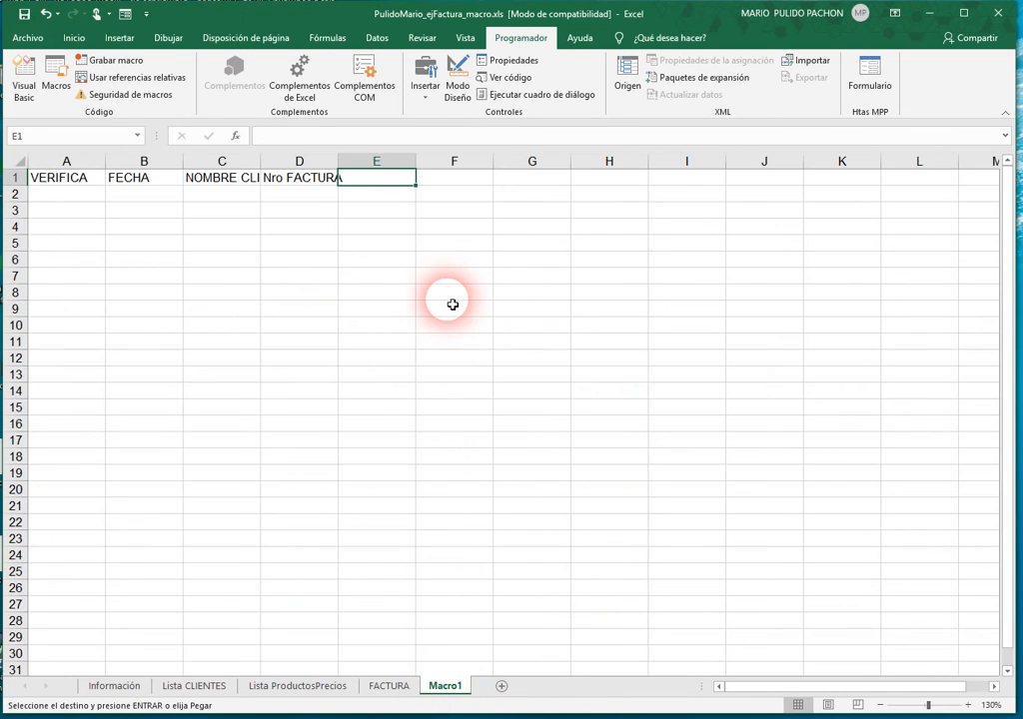
key("ctrl+v")
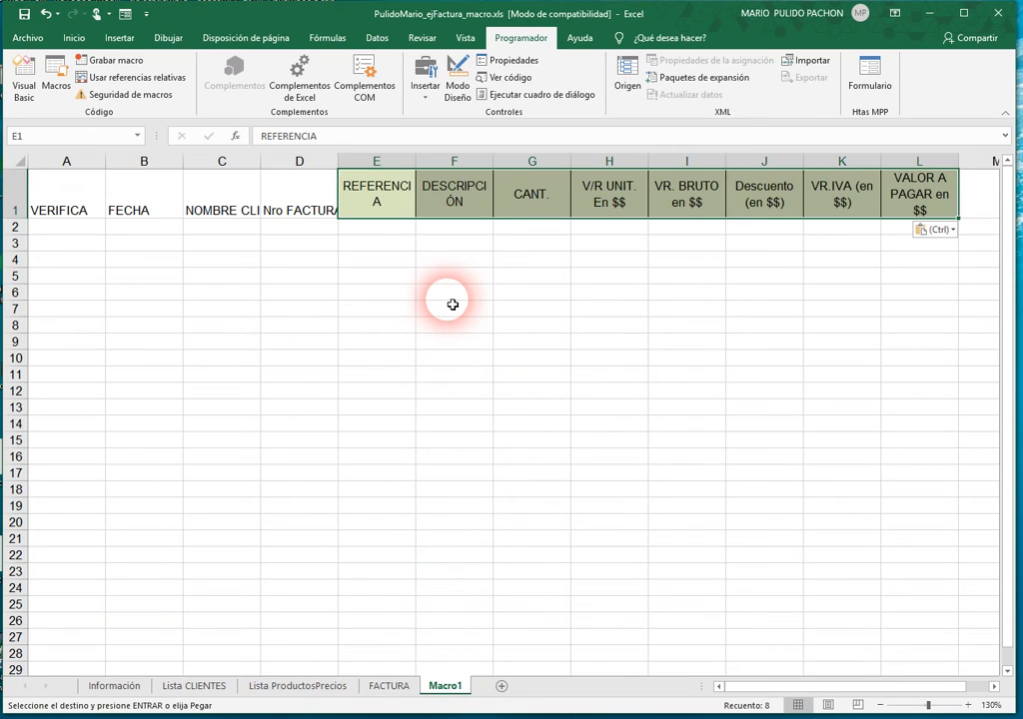
- Copy the formatting of the REFERENCIA heading in E1 onto the headings in A1:D1
left_click(376, 192)
left_click(84, 44)
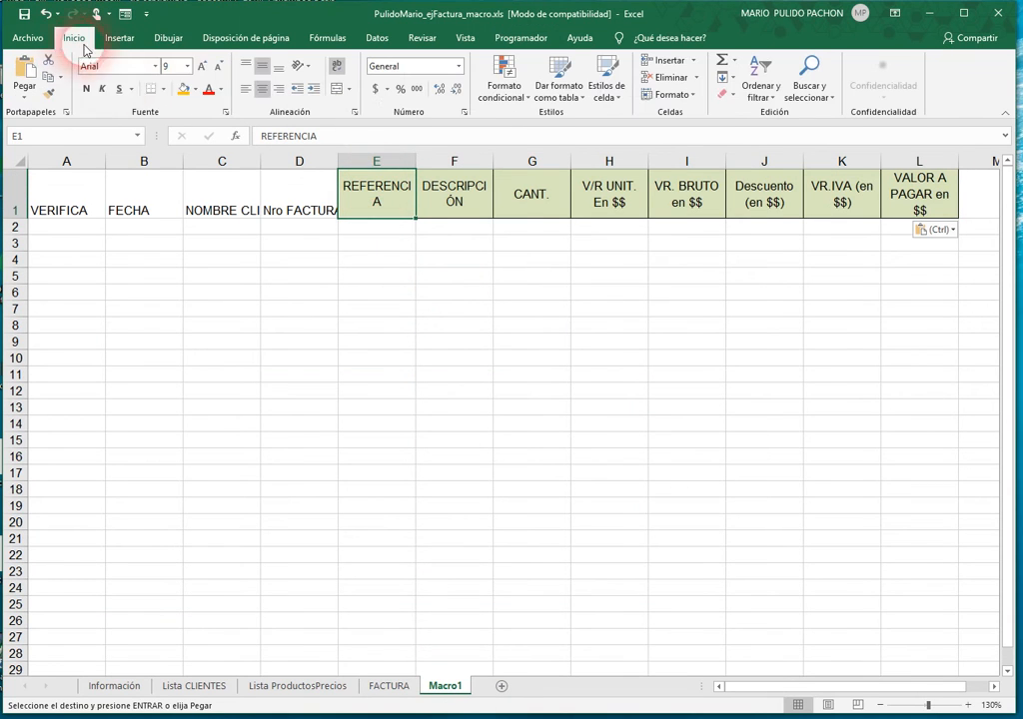
left_click(47, 93)
left_click_drag(299, 195, 65, 194)
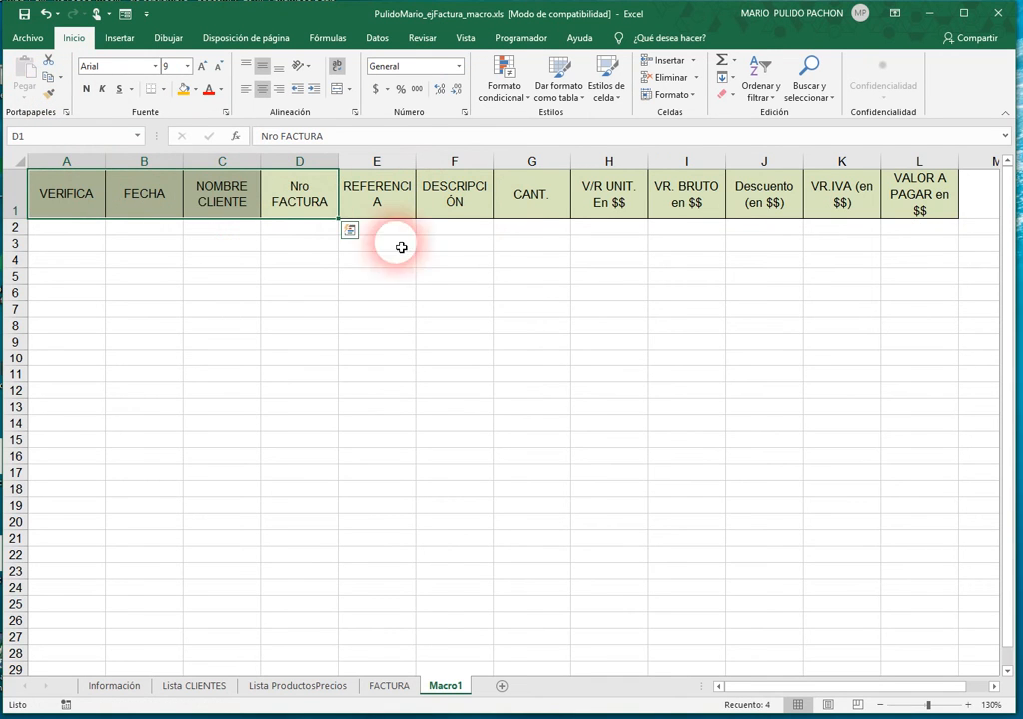
left_click(313, 306)
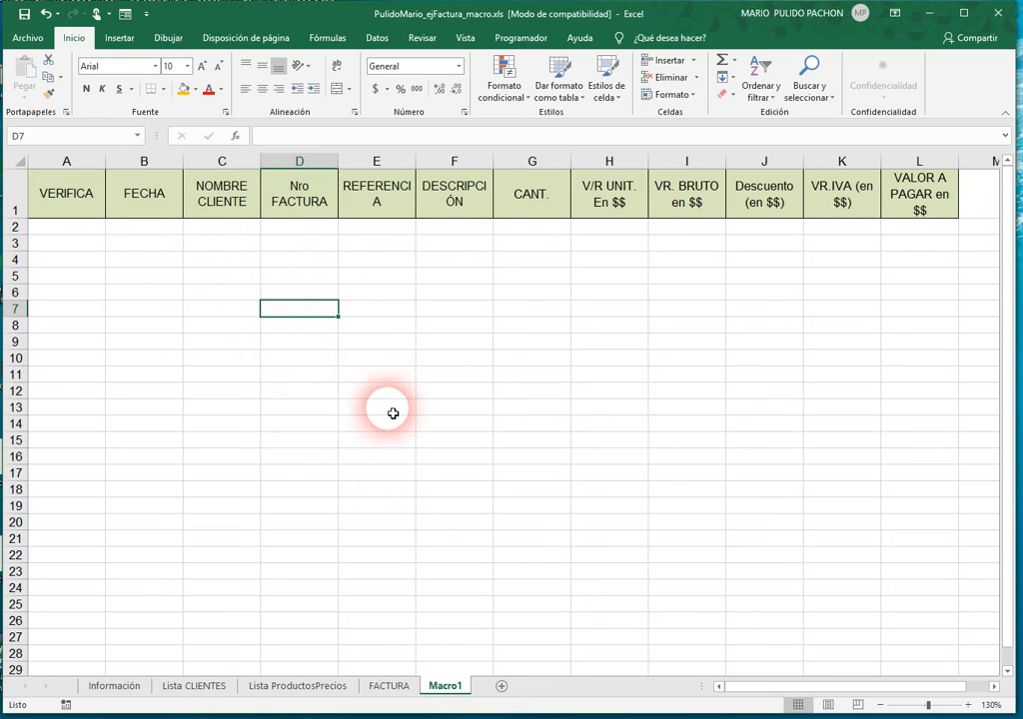
- Fill cells A2:L2 beneath the Macro1 headings with orange
left_click_drag(66, 229, 895, 235)
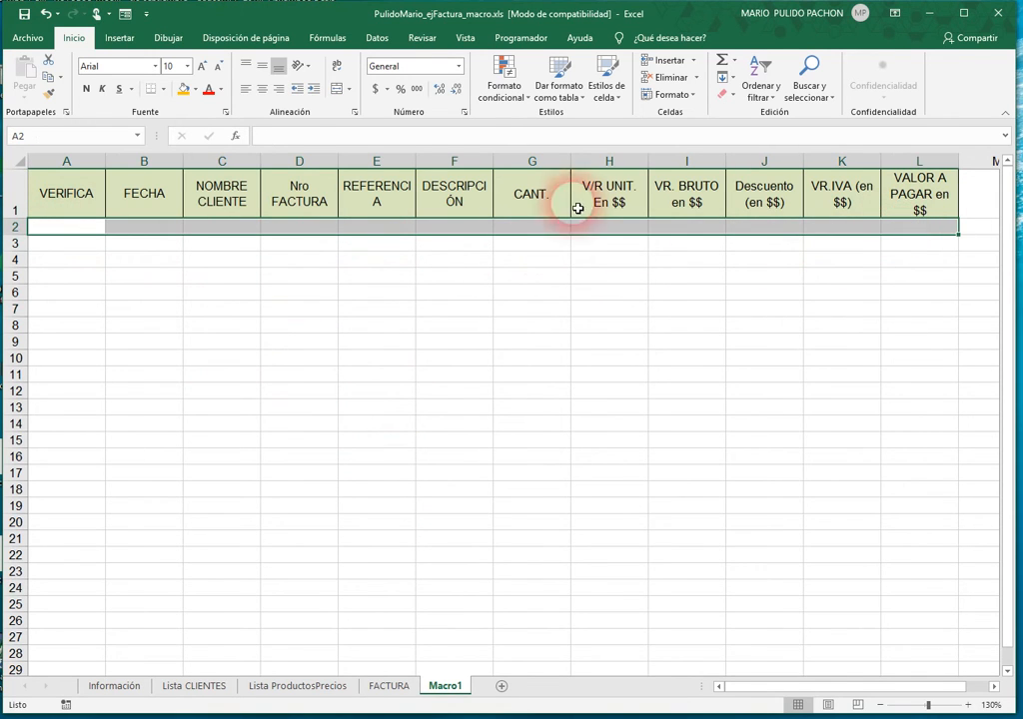
left_click(182, 90)
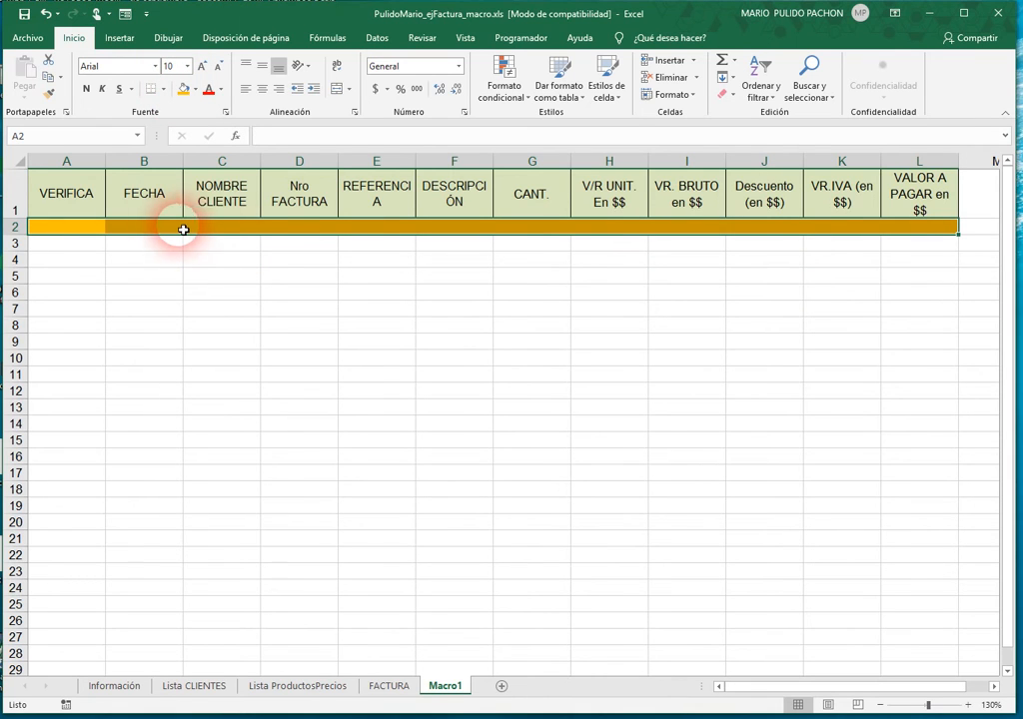
left_click(169, 230)
key("Right")
key("Right")
key("Left")
key("Left")
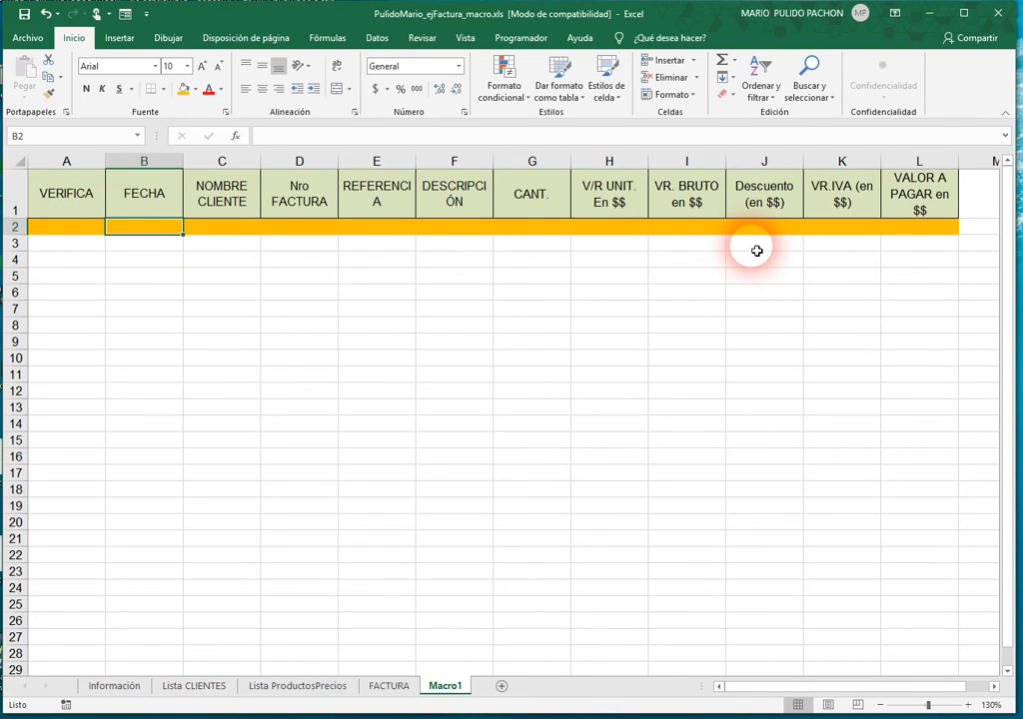
- Fill cells A18:L18 of Macro1 with orange to close off the item area A3:L17
left_click_drag(60, 242, 304, 474)
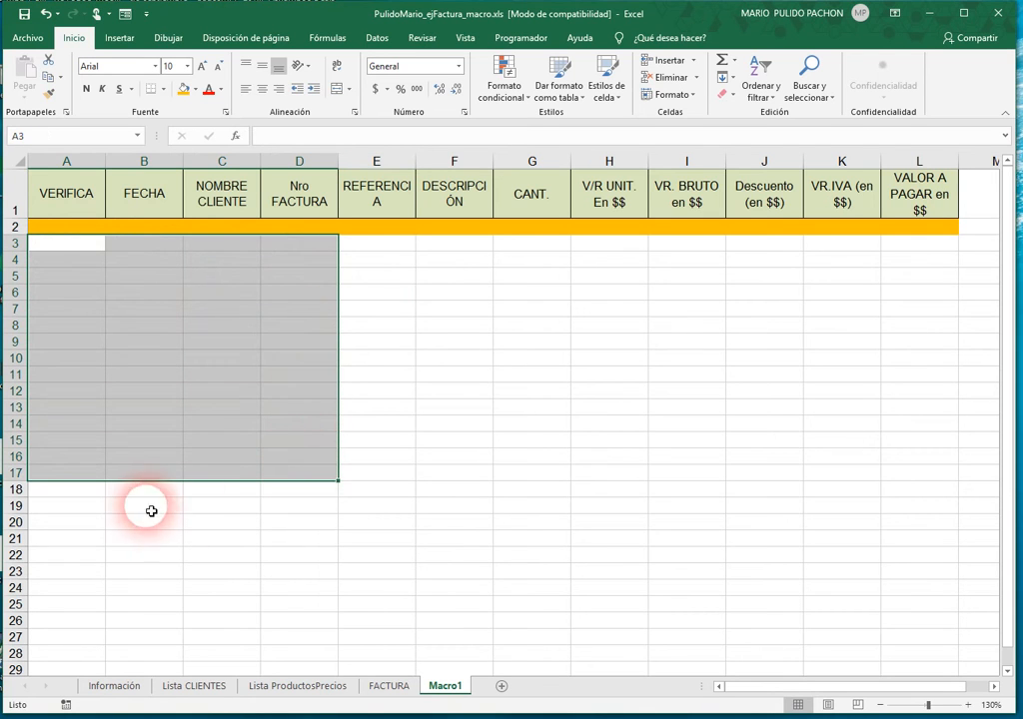
left_click_drag(97, 494, 900, 495)
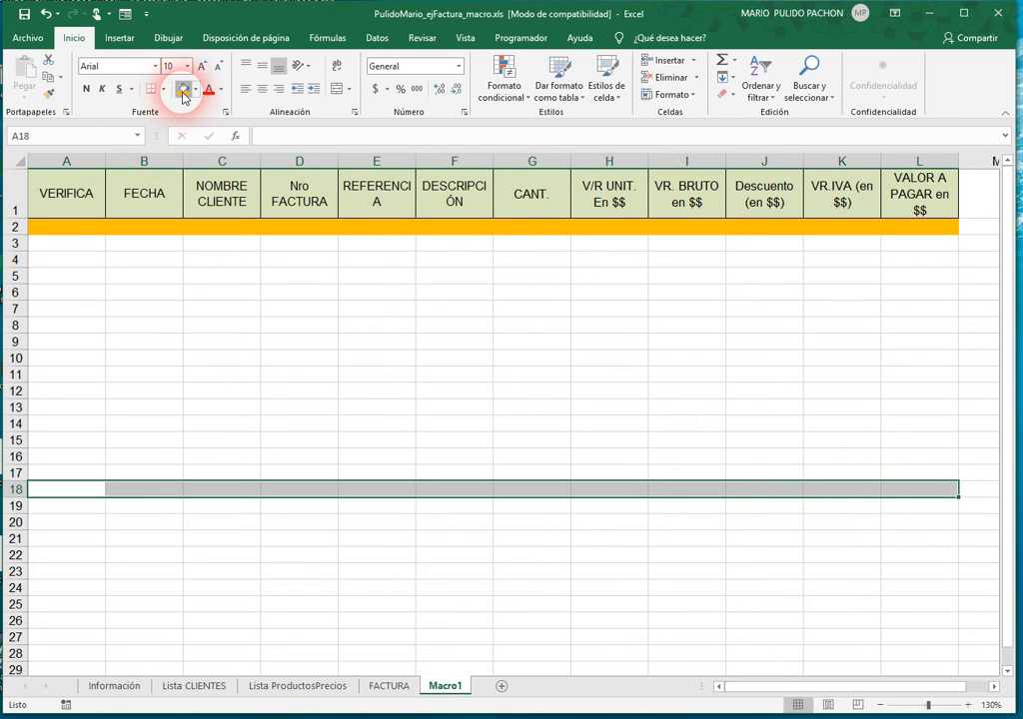
left_click(183, 92)
left_click_drag(91, 248, 908, 479)
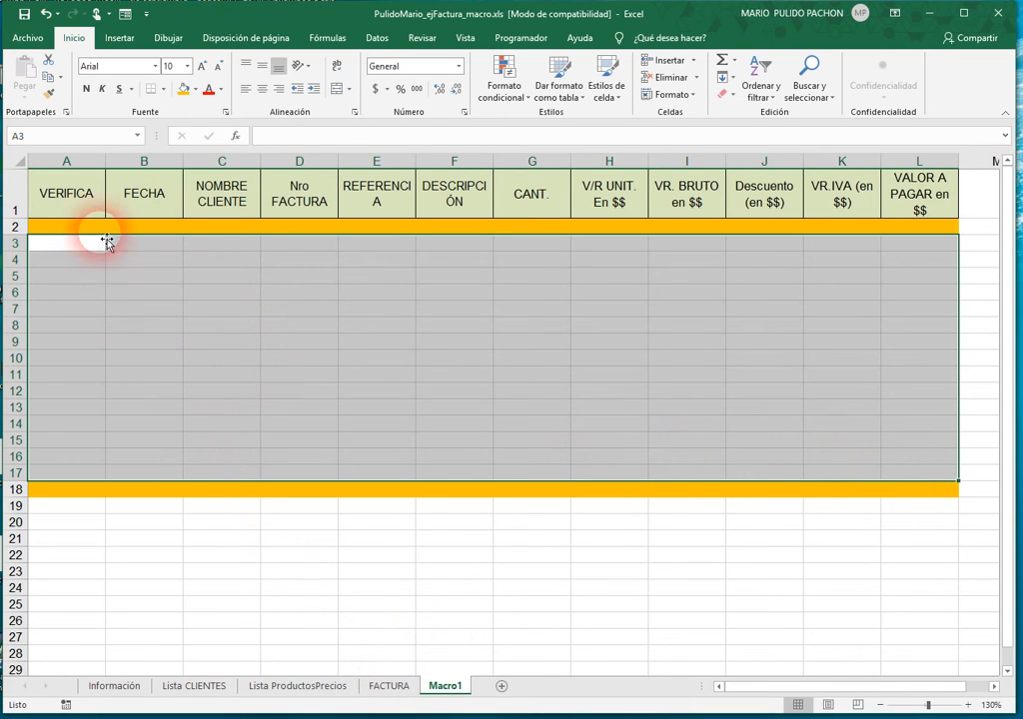
left_click(124, 308)
- Copy the item references in B12:B15 of FACTURA into Macro1 starting at E3 under REFERENCIA
left_click(384, 685)
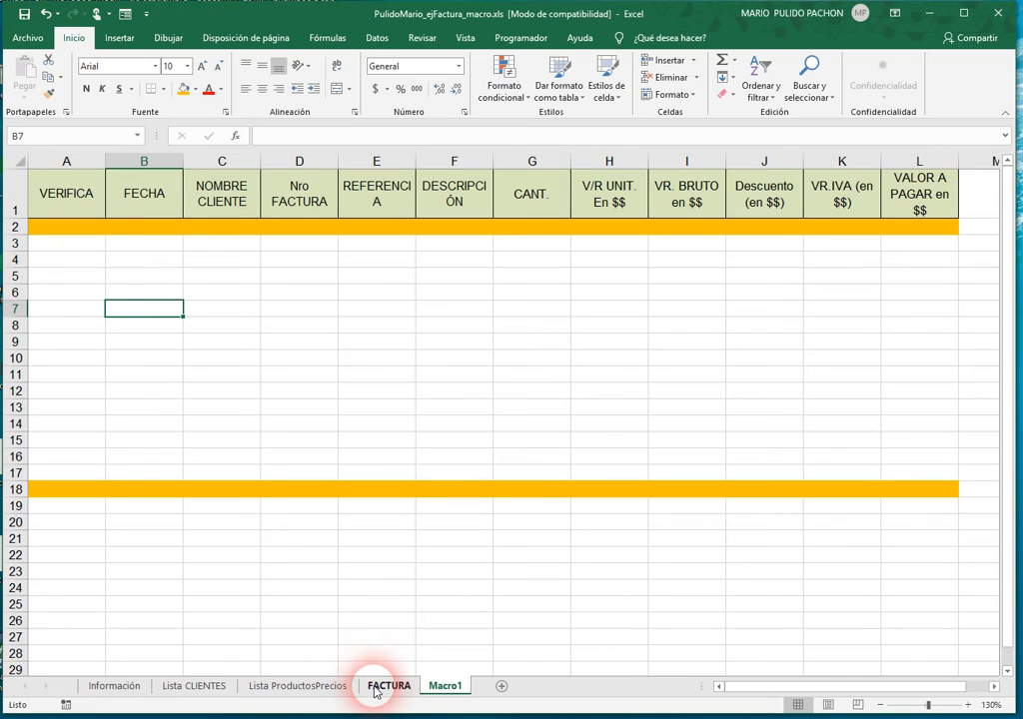
left_click_drag(75, 378, 80, 430)
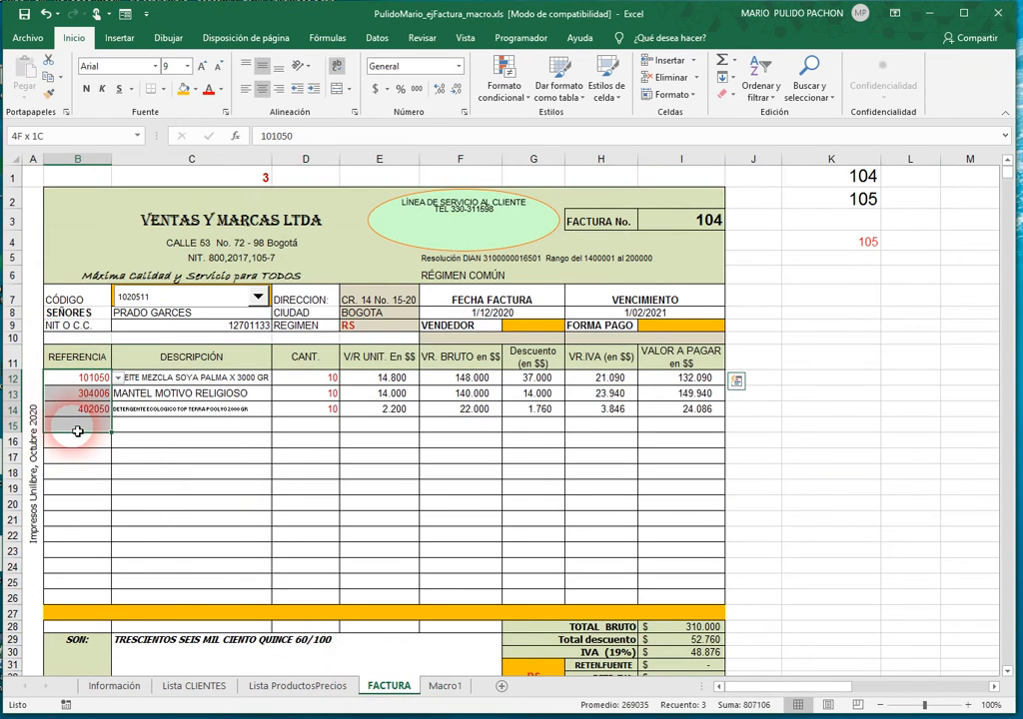
key("ctrl+c")
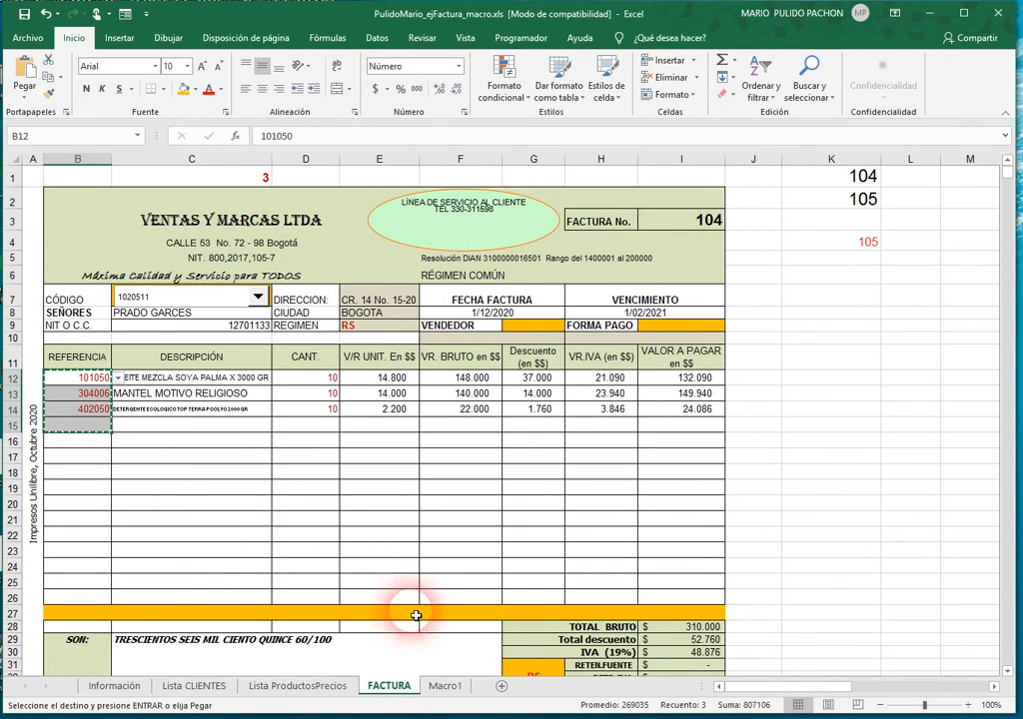
left_click(443, 686)
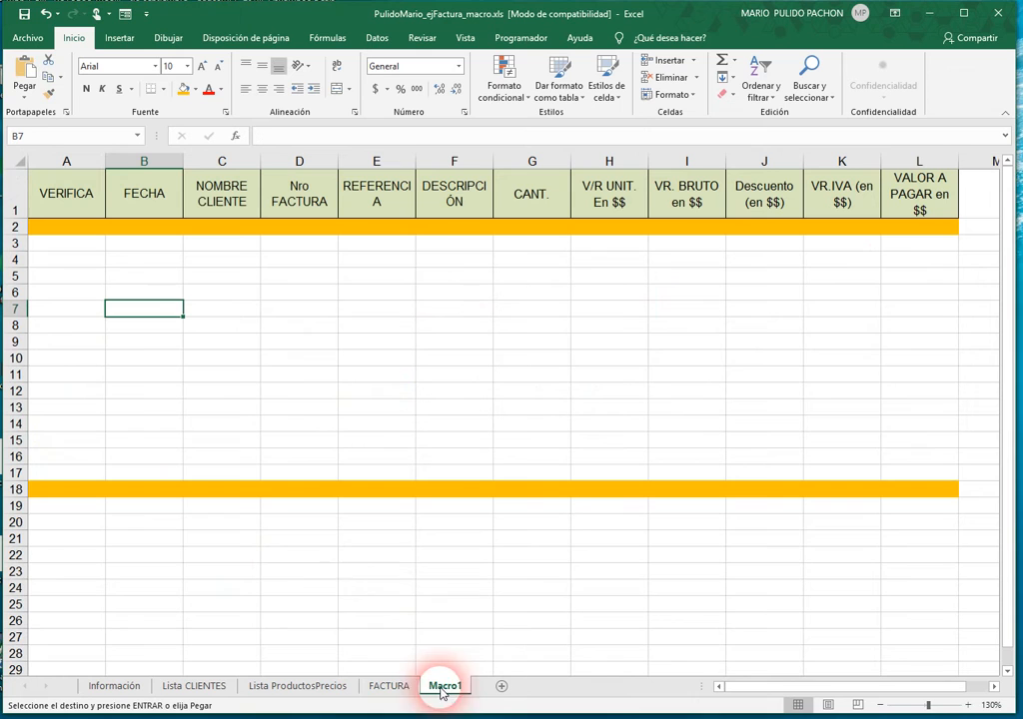
left_click(398, 245)
key("ctrl+v")
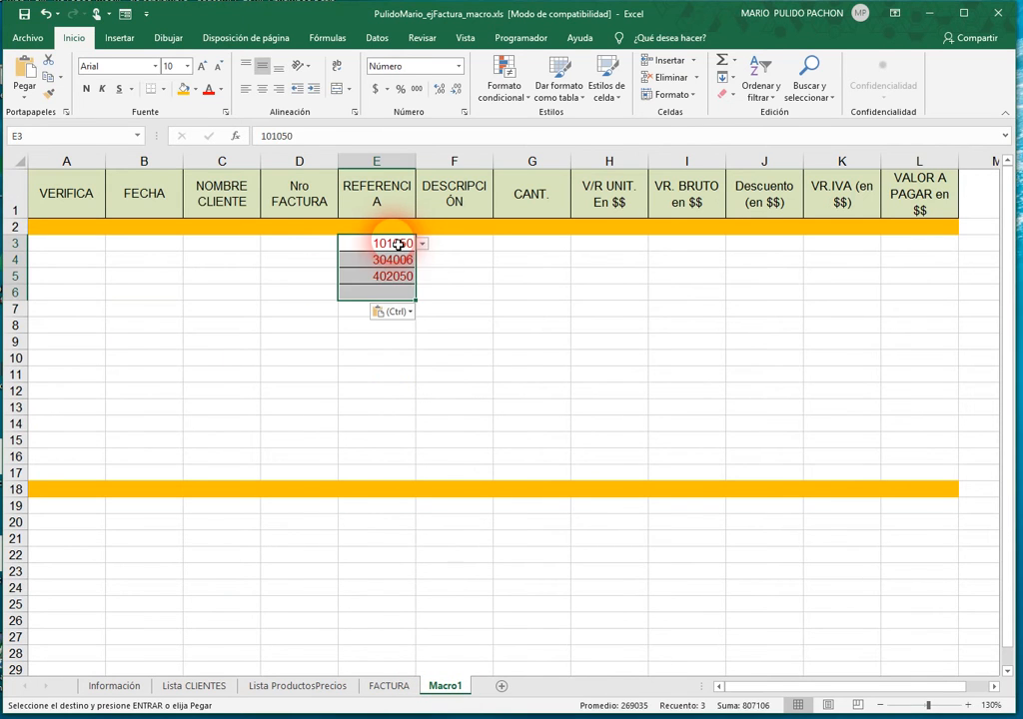
- Enter =SI(E3="";0;1) in A3 under VERIFICA and fill the formula down to A17
key("Left")
key("Left")
key("Left")
key("Left")
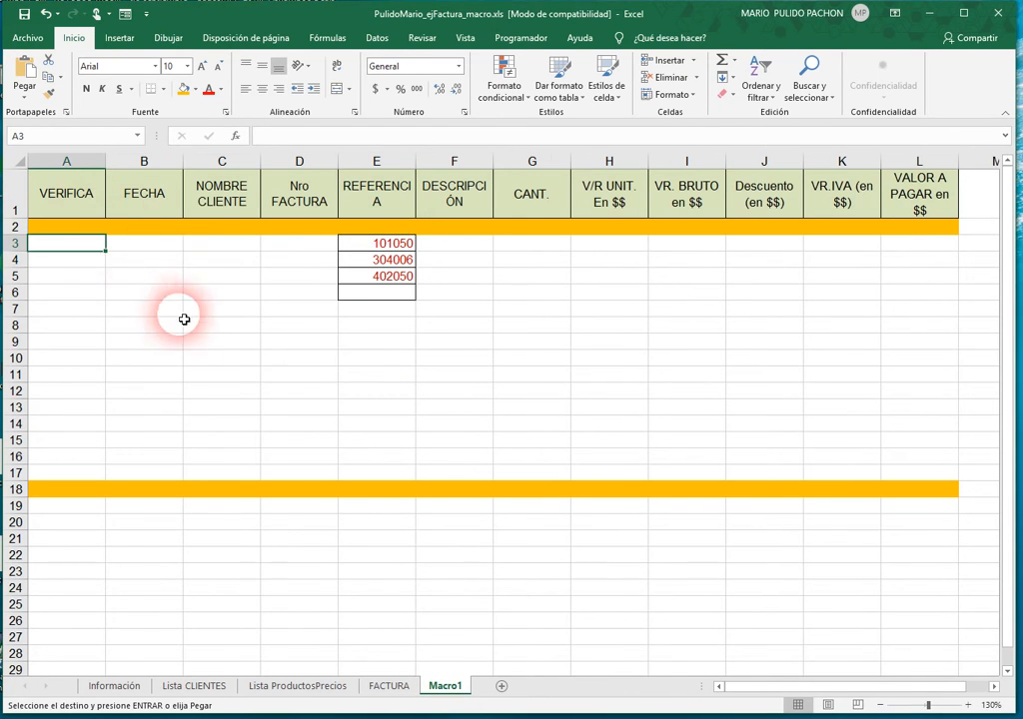
scroll(174, 322, "up", 1)
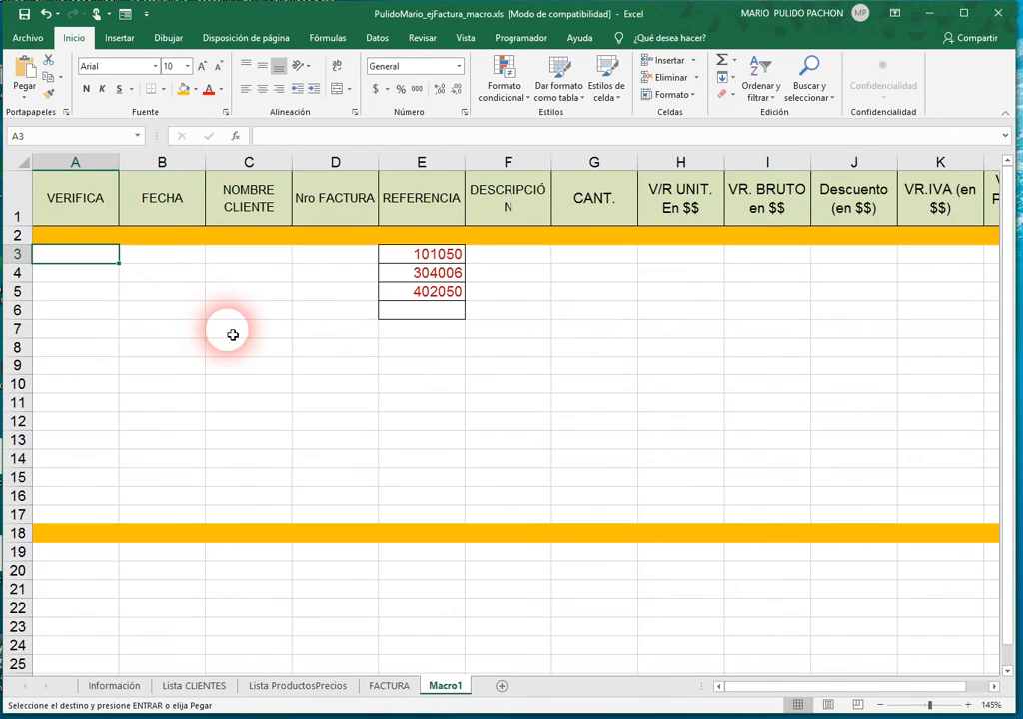
left_click(237, 137)
left_click_drag(719, 389, 519, 378)
double_click(465, 460)
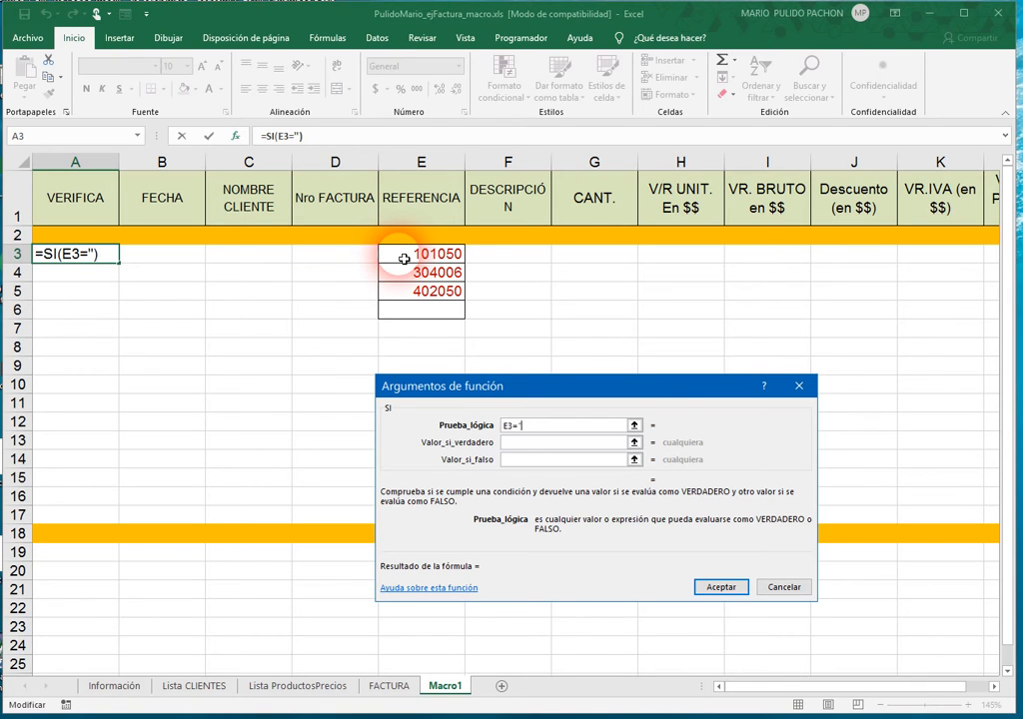
key("Tab")
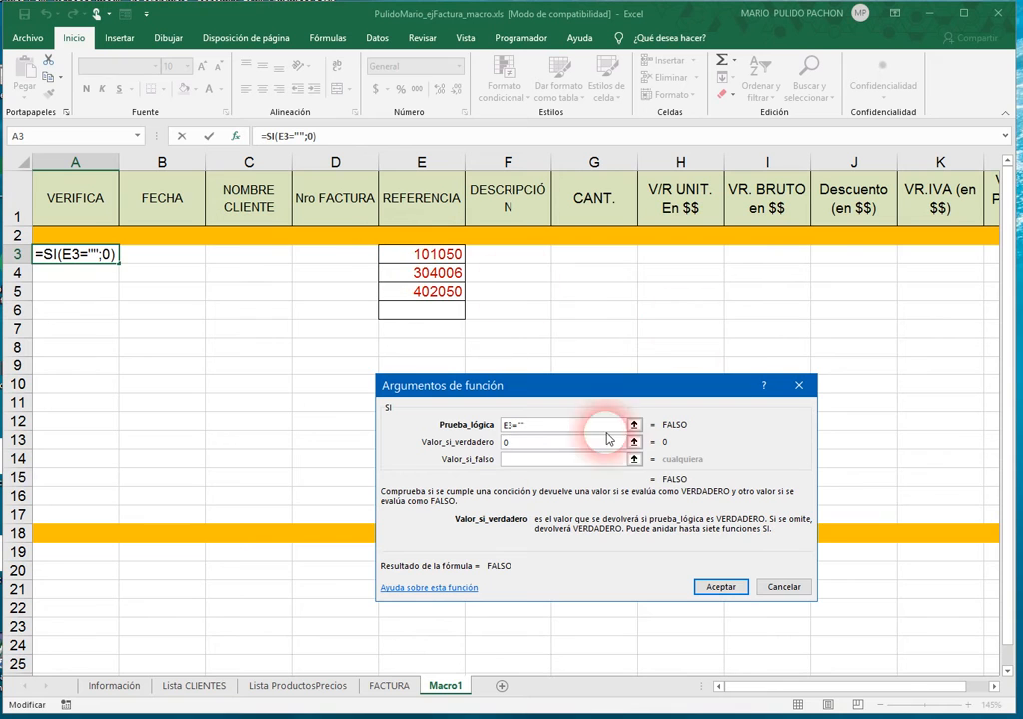
left_click(527, 461)
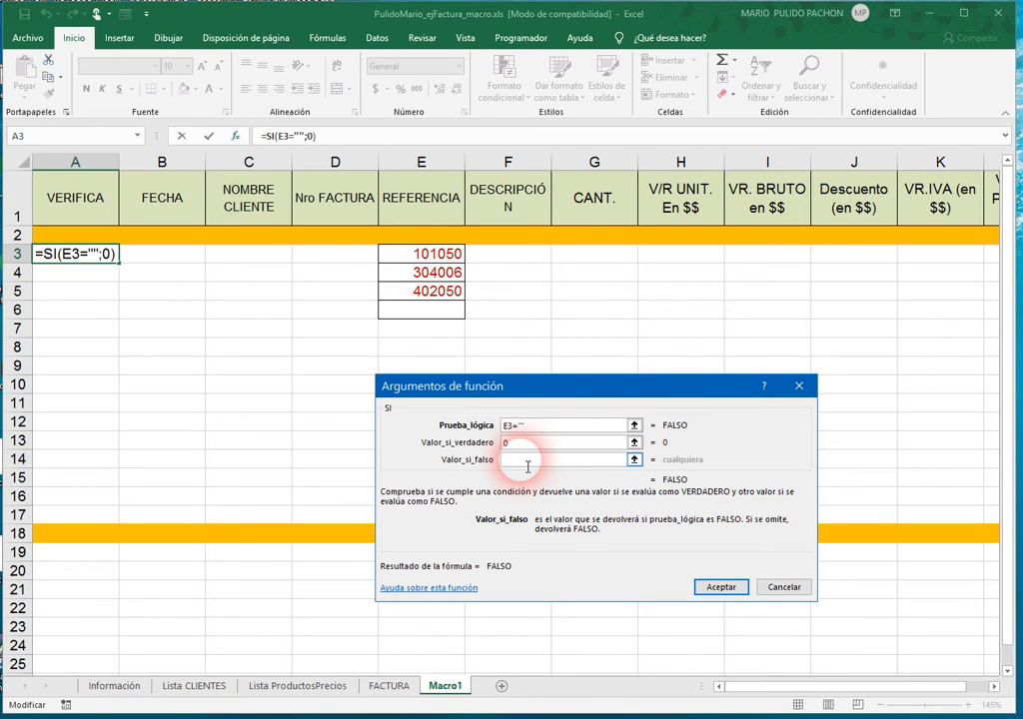
key("Return")
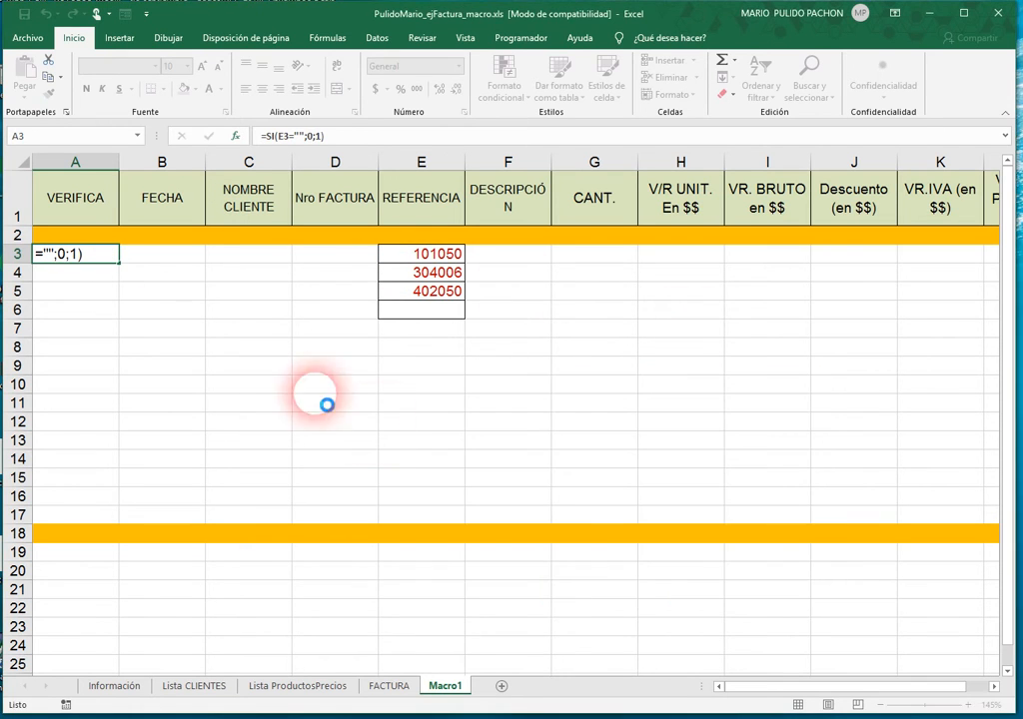
left_click_drag(119, 262, 108, 531)
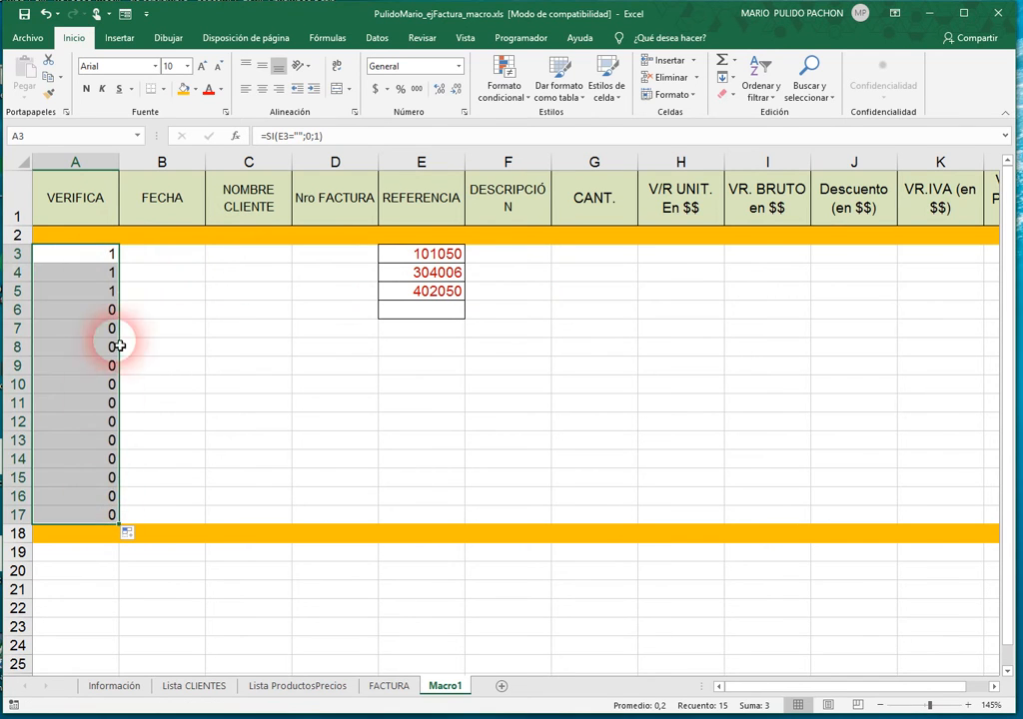
left_click_drag(82, 254, 374, 296)
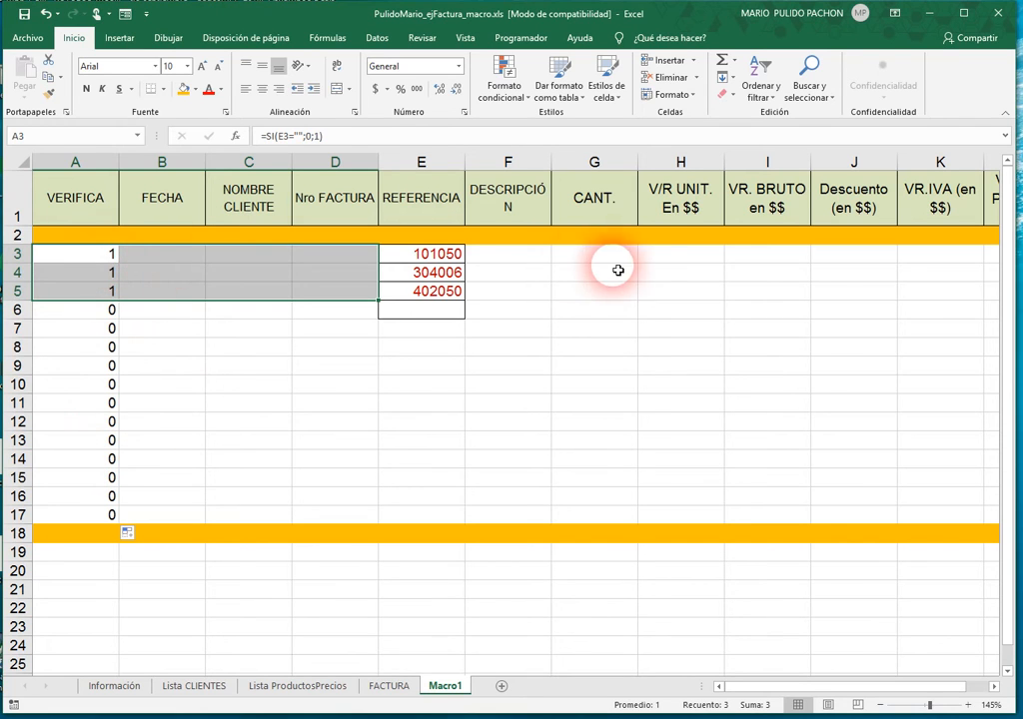
- Enter the formula =SI($E3="";"";HOY()) in B3 under FECHA
left_click(159, 257)
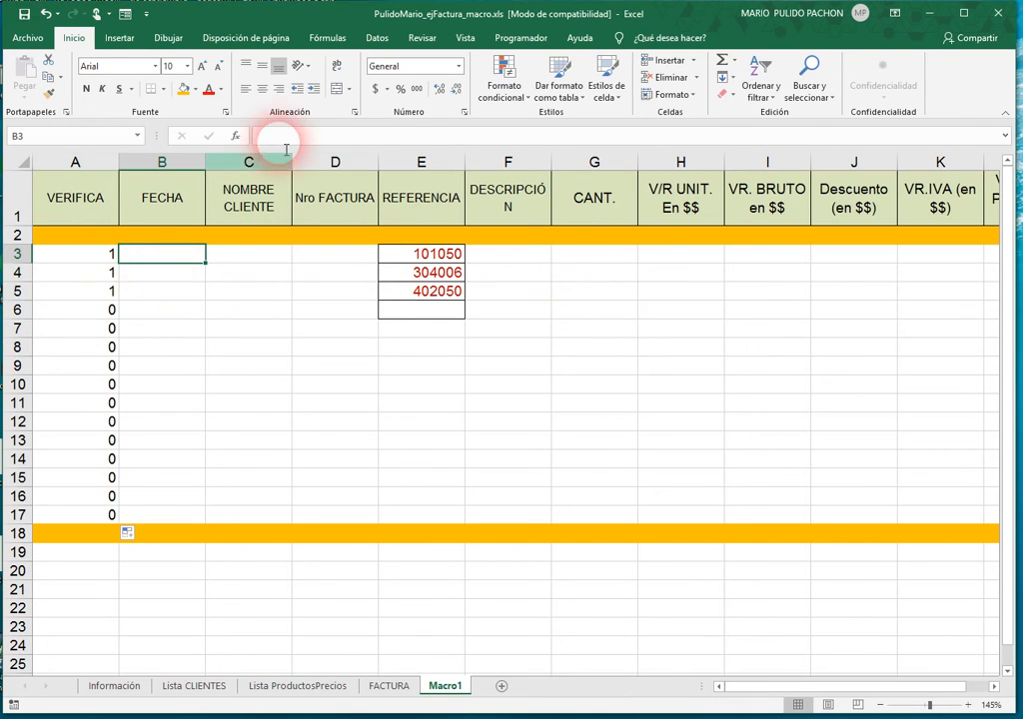
left_click(236, 135)
double_click(460, 464)
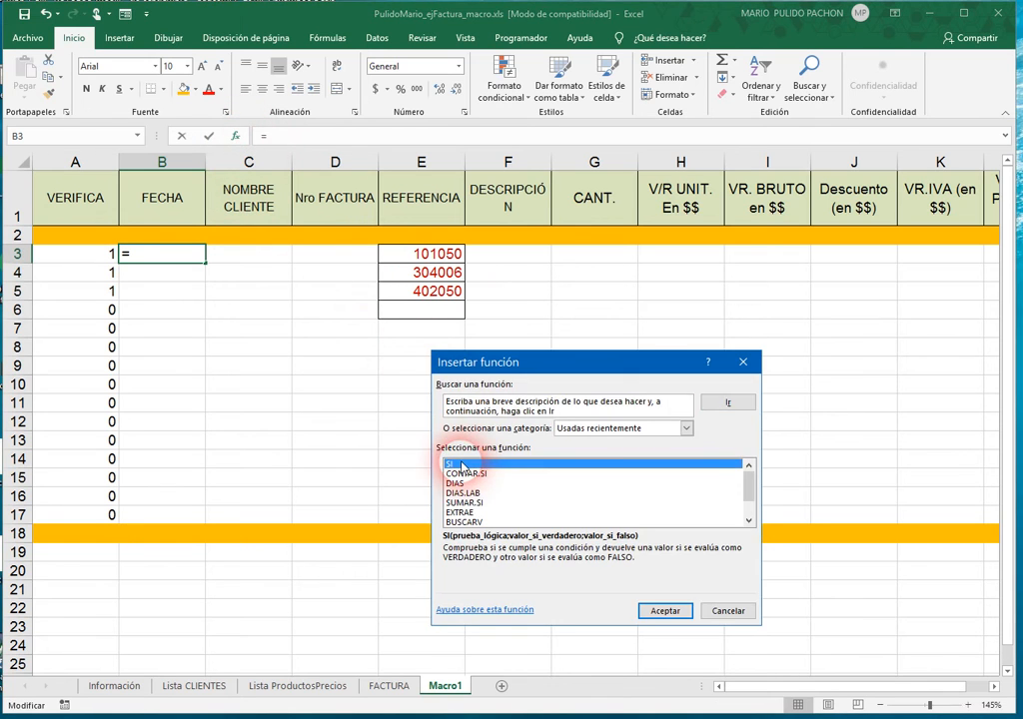
left_click_drag(392, 430, 362, 360)
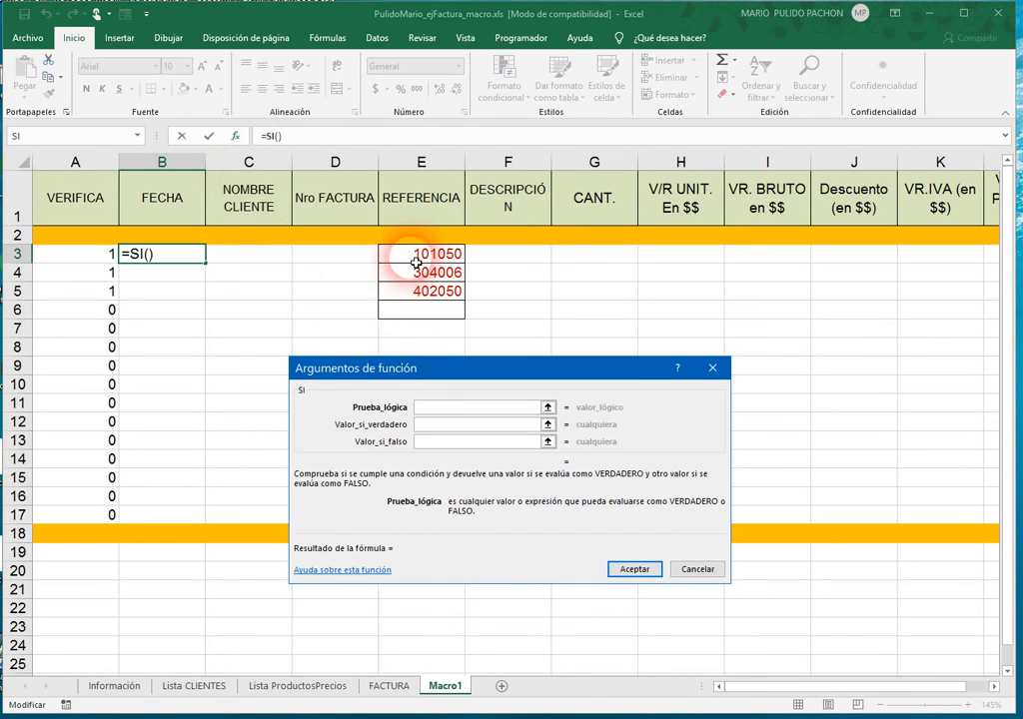
left_click(389, 256)
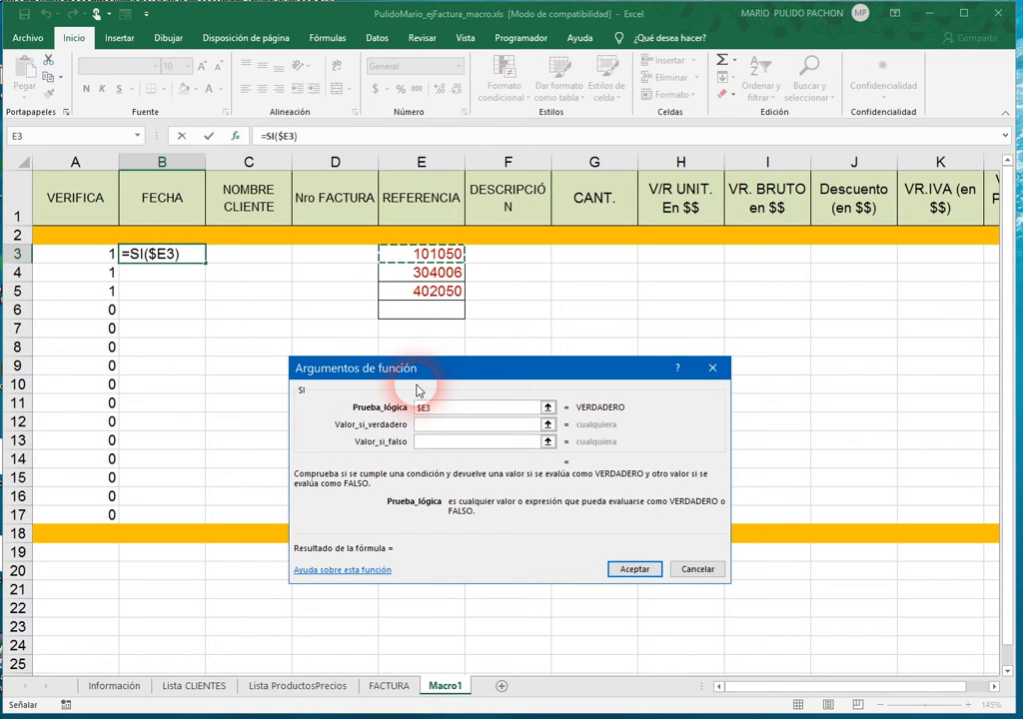
key("Tab")
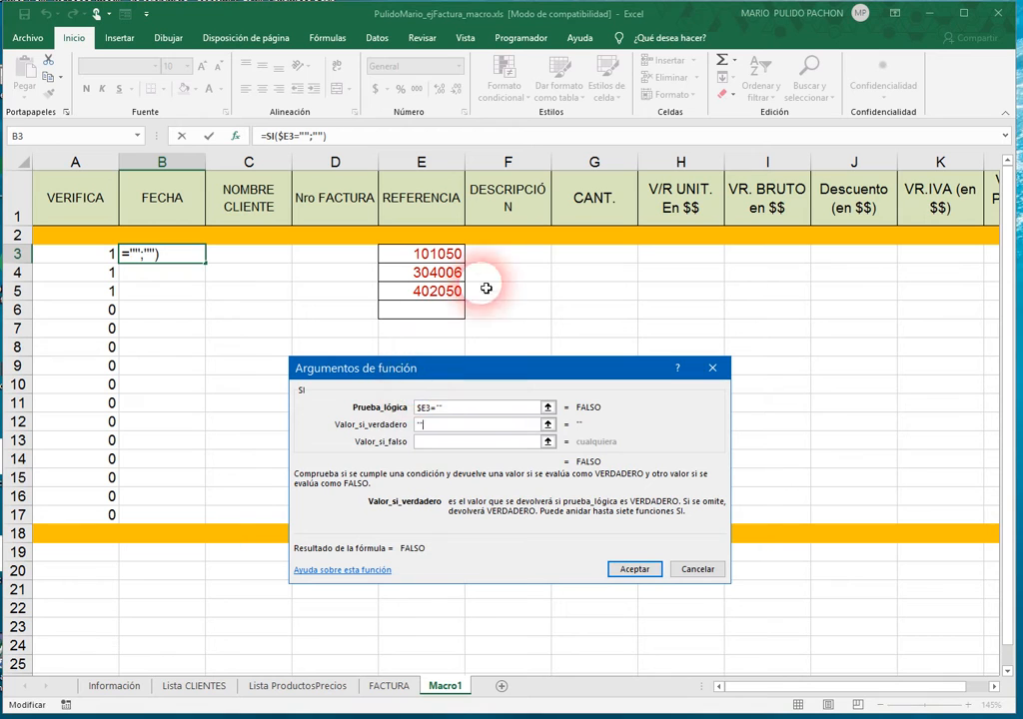
left_click(428, 443)
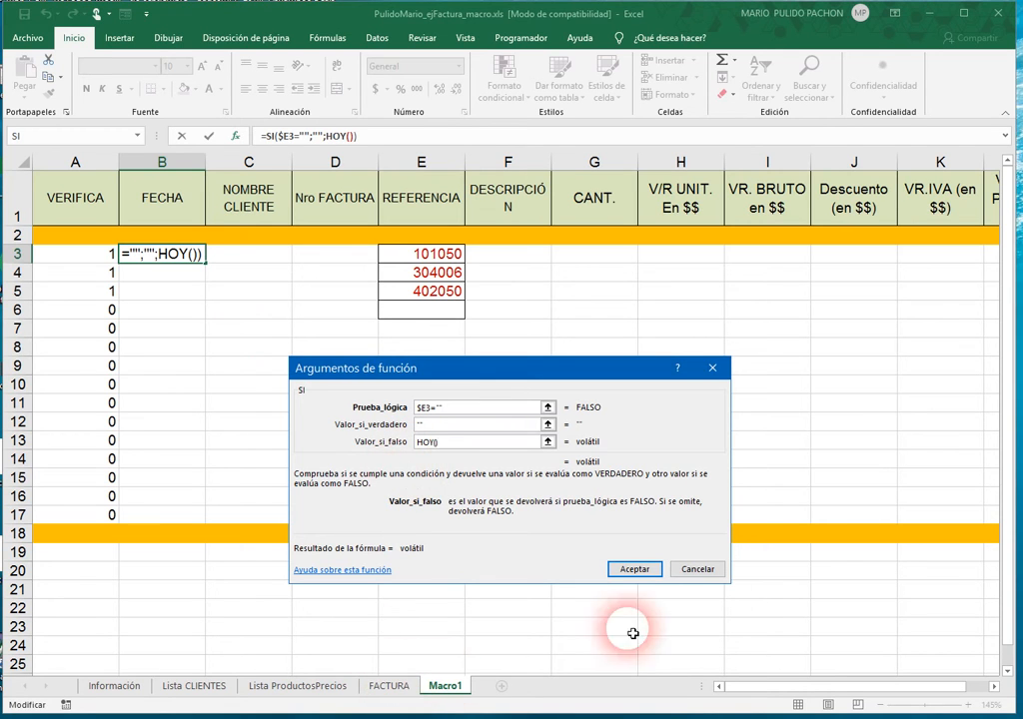
left_click(634, 569)
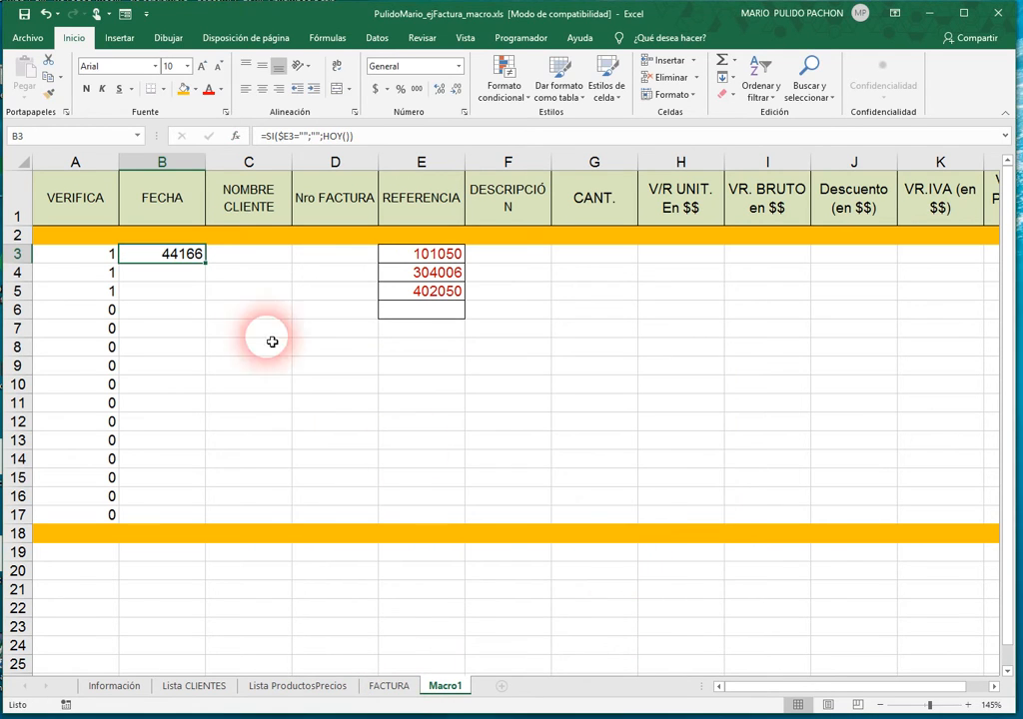
- Copy the B3 date formula across to C3 and D3, and into F3 under DESCRIPCIÓN
left_click_drag(211, 269, 345, 265)
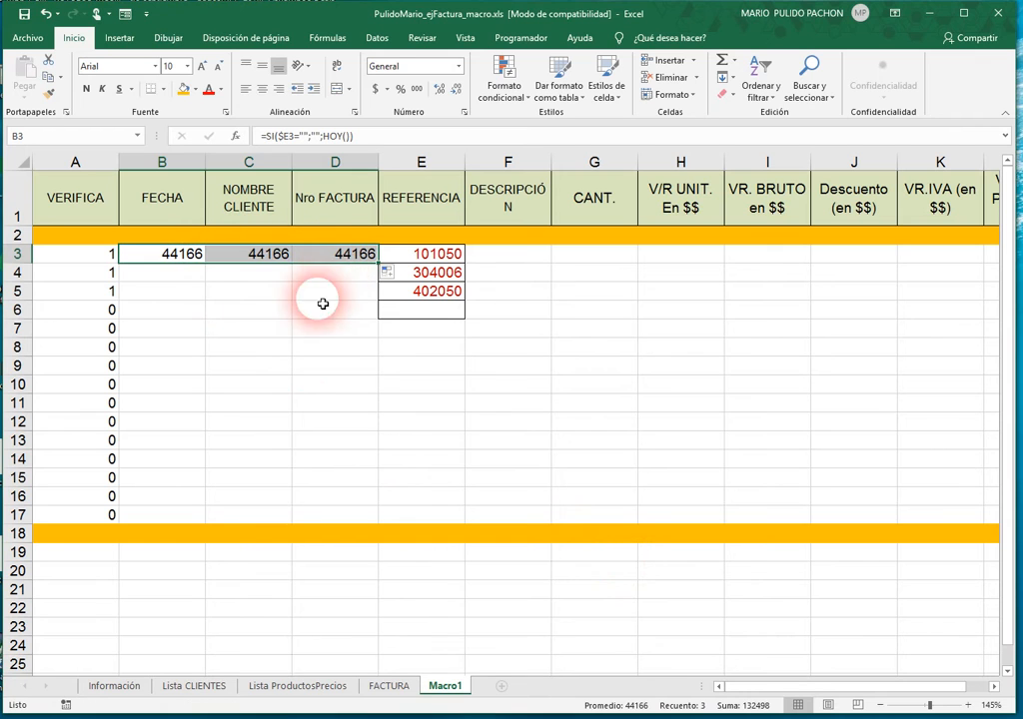
left_click(347, 262)
key("ctrl+c")
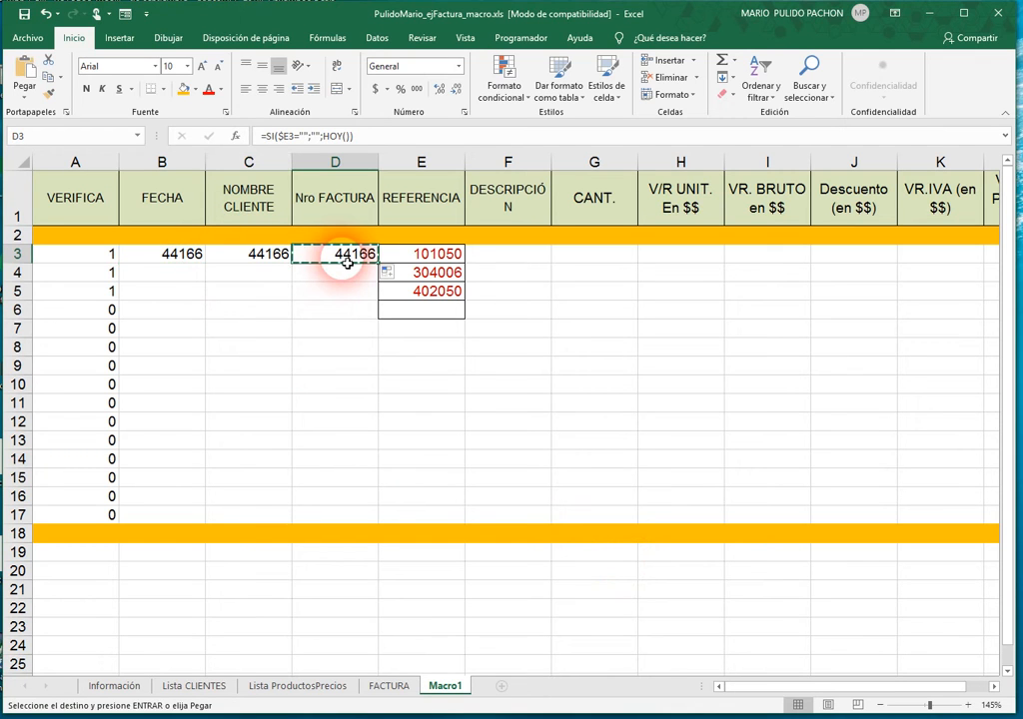
key("Right")
key("Right")
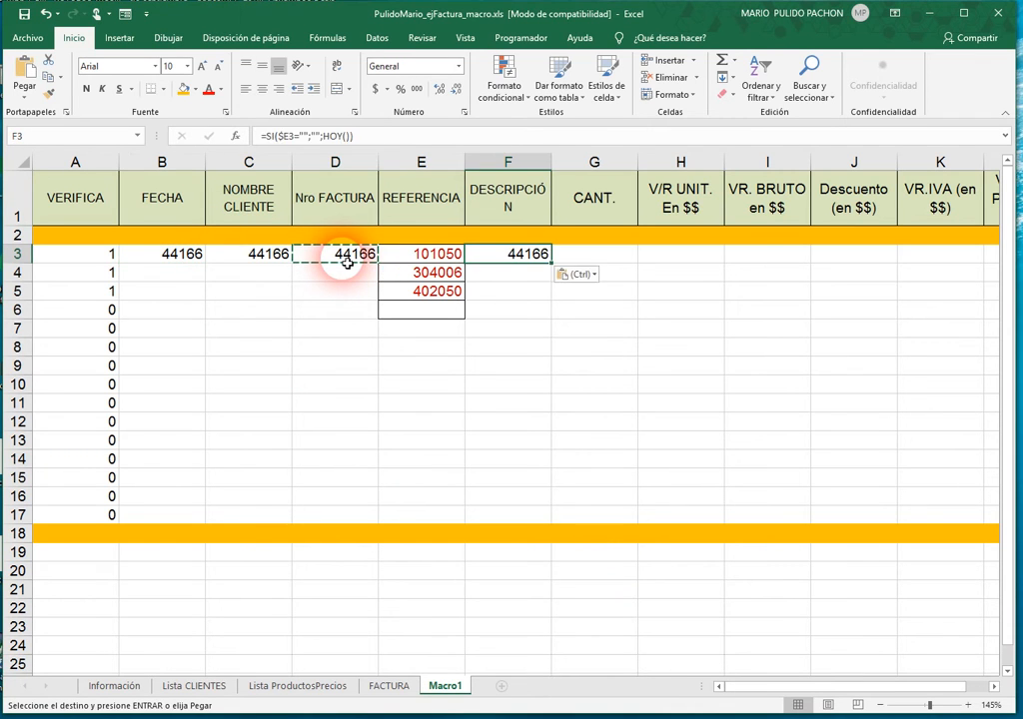
key("Escape")
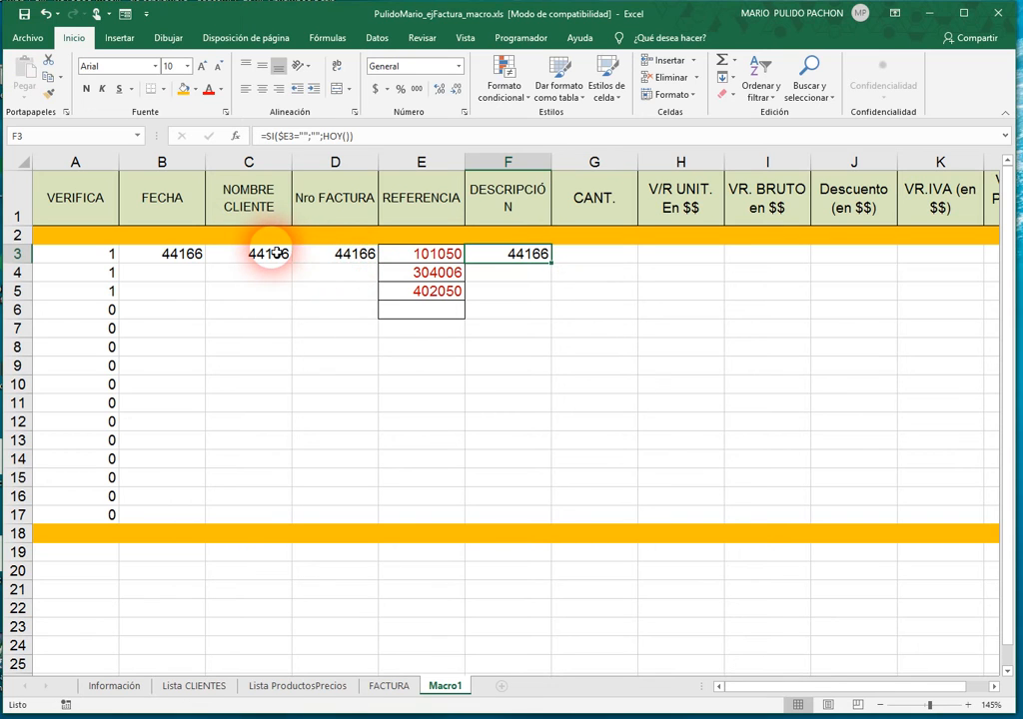
- Replace HOY() in the C3 formula with the customer name cell, giving =SI($E3="";"";FACTURA!$C$8)
double_click(276, 256)
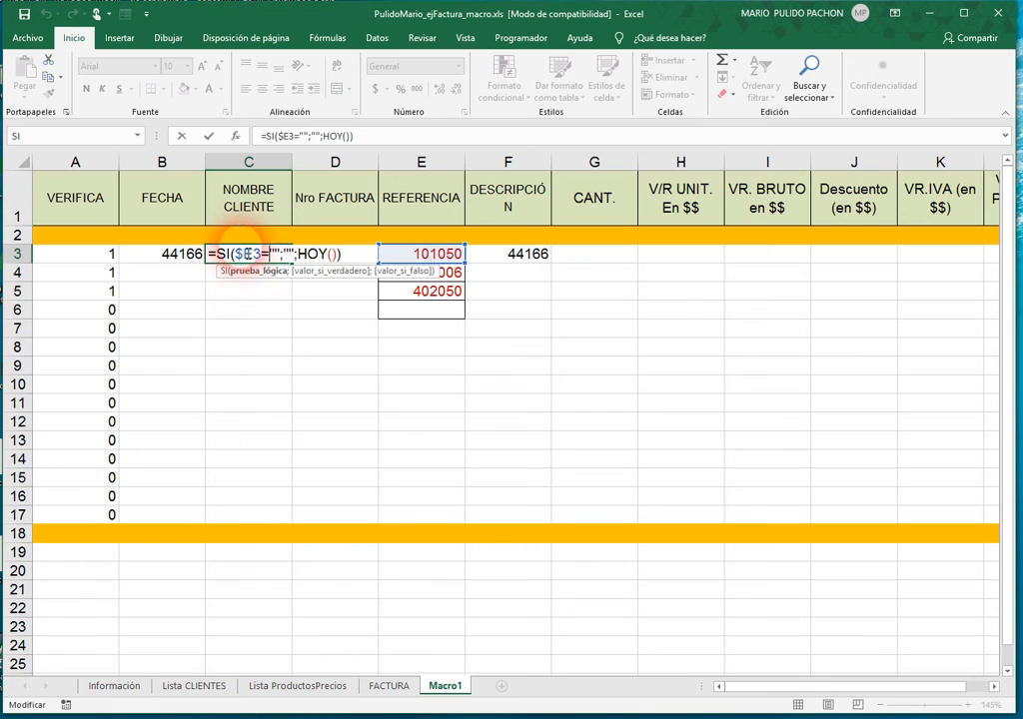
key("BackSpace")
key("BackSpace")
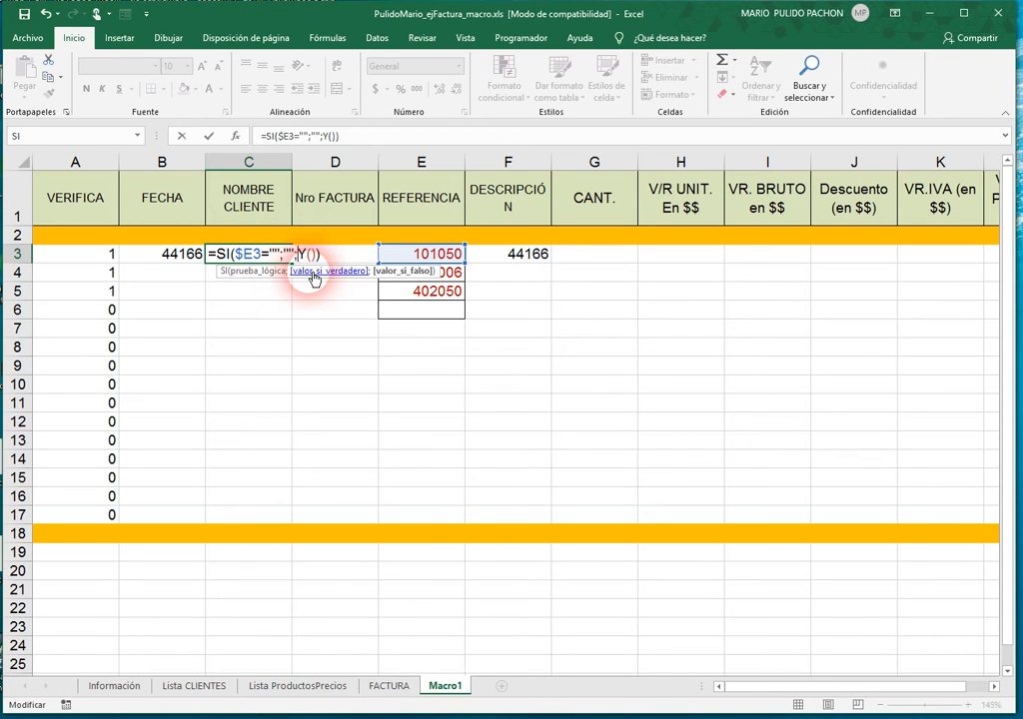
key("Delete")
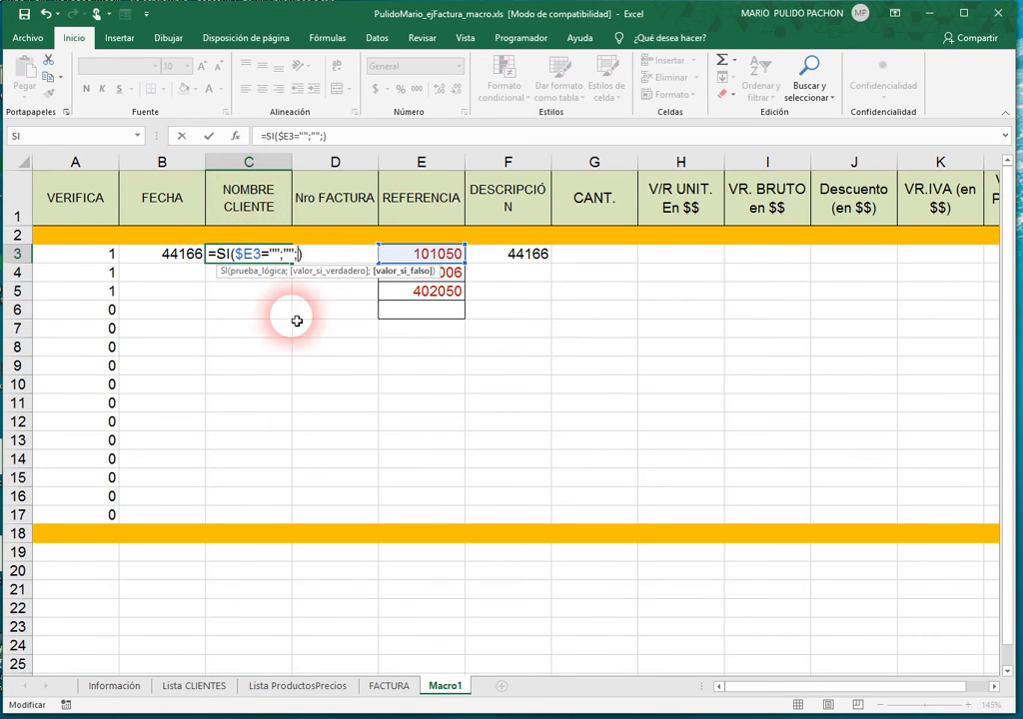
left_click(389, 686)
left_click(208, 315)
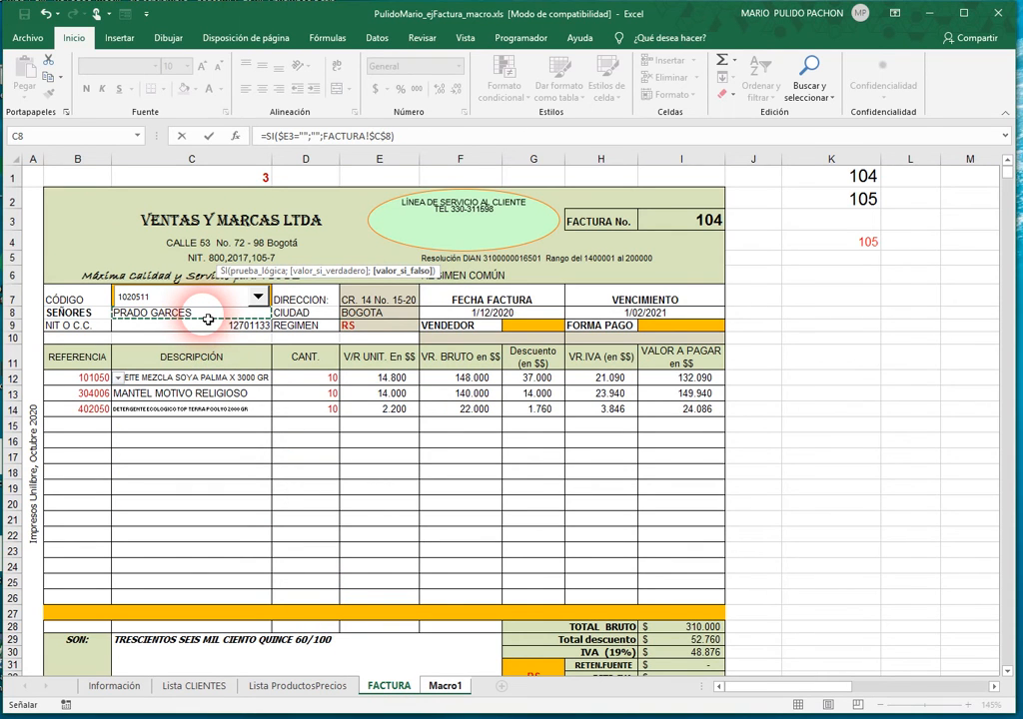
key("Return")
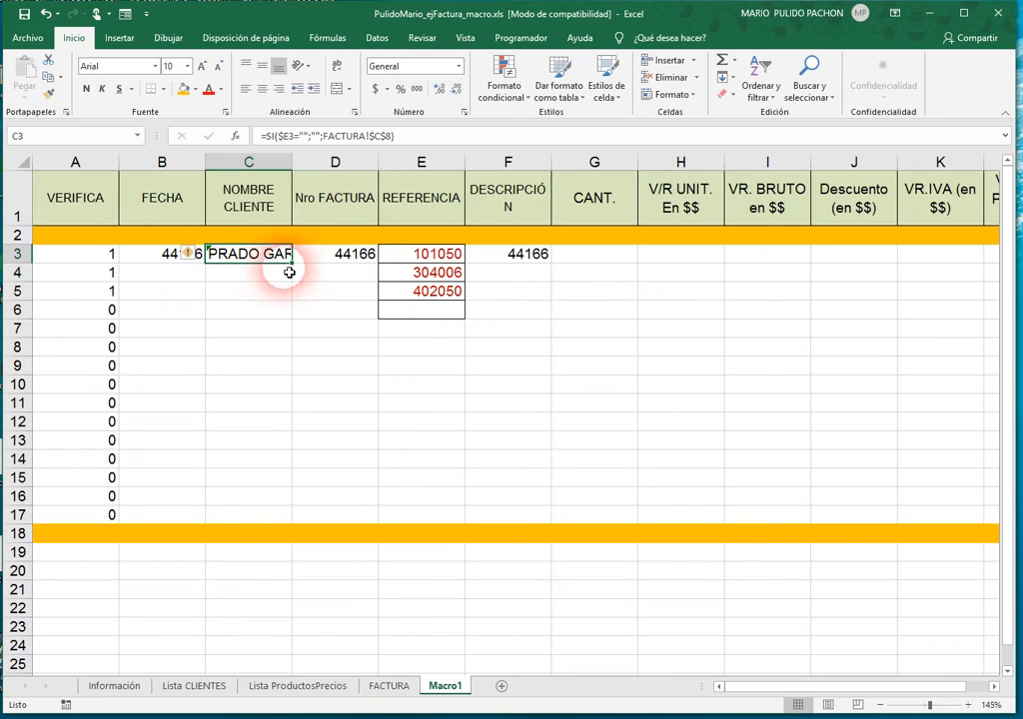
- Fill the NOMBRE CLIENTE formula in C3 and the FECHA formula in B3 down to row 17
left_click_drag(296, 268, 267, 521)
left_click(185, 460)
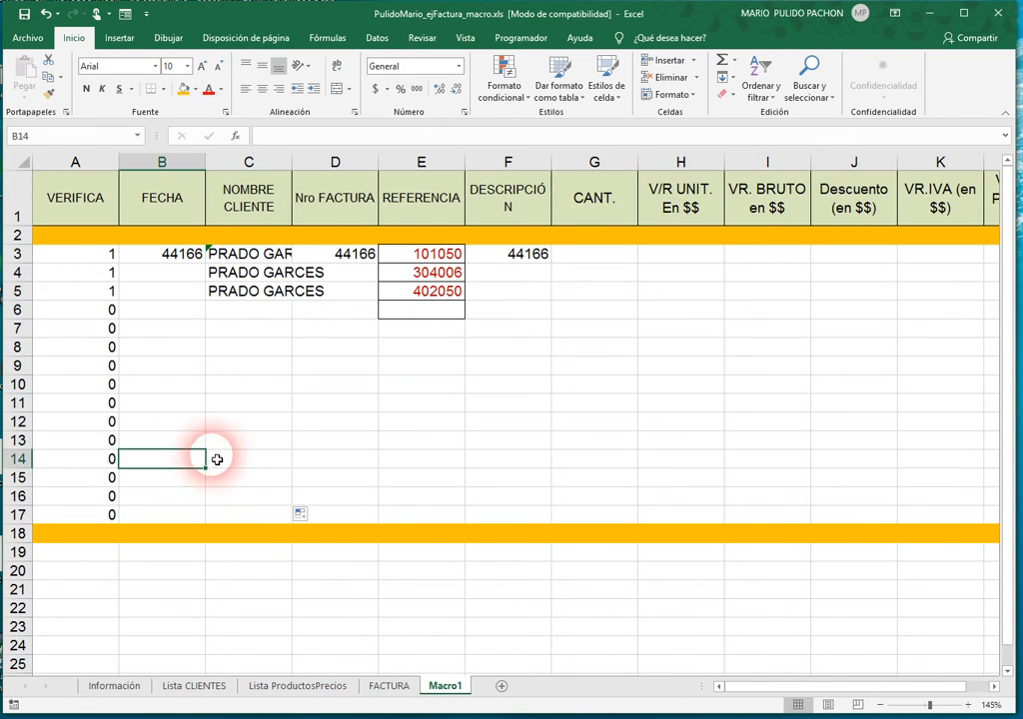
left_click(175, 253)
left_click_drag(207, 263, 196, 520)
left_click(262, 291)
left_click_drag(295, 307, 297, 525)
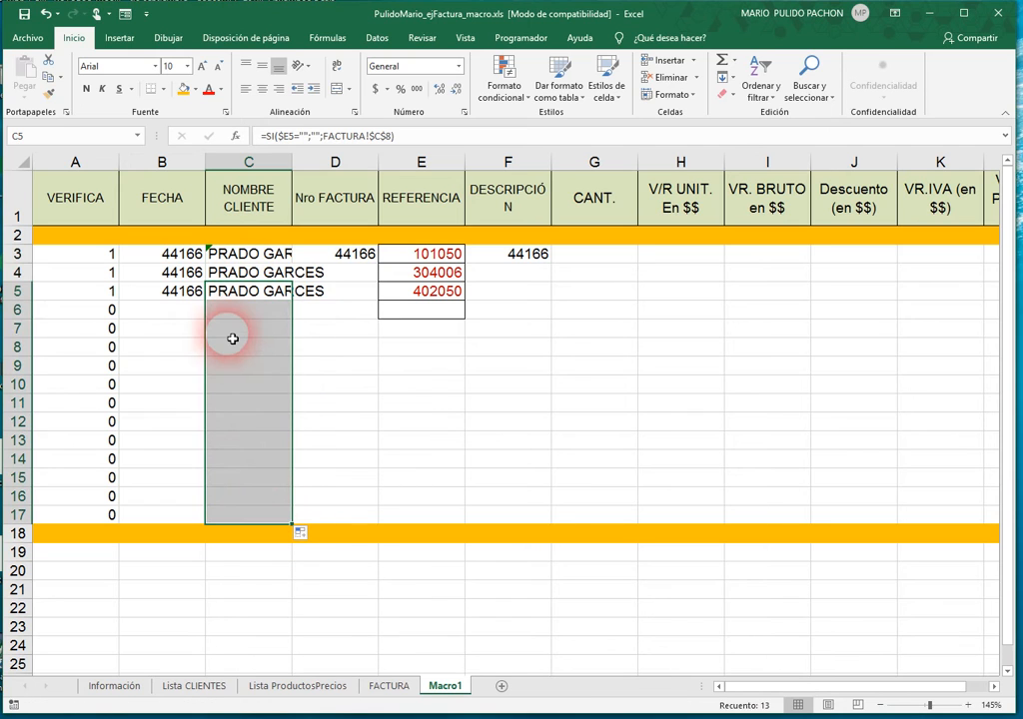
- Replace HOY() in the D3 formula with the invoice number cell, giving =SI($E3="";"";FACTURA!$I$3)
double_click(344, 258)
left_click(383, 254)
key("Delete")
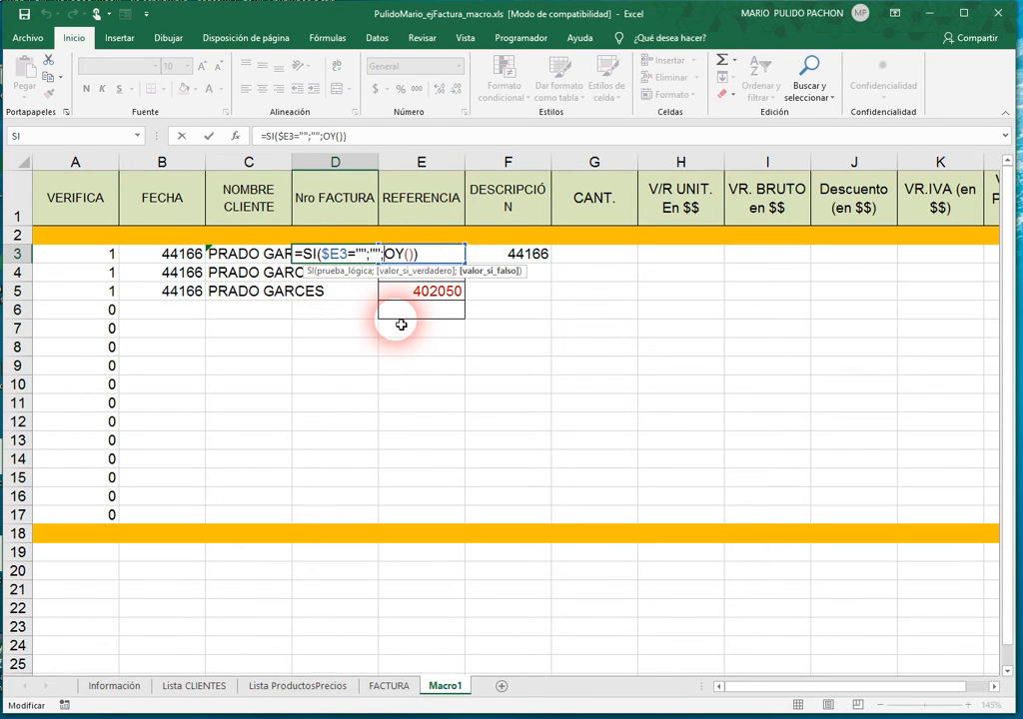
left_click(388, 686)
left_click(689, 219)
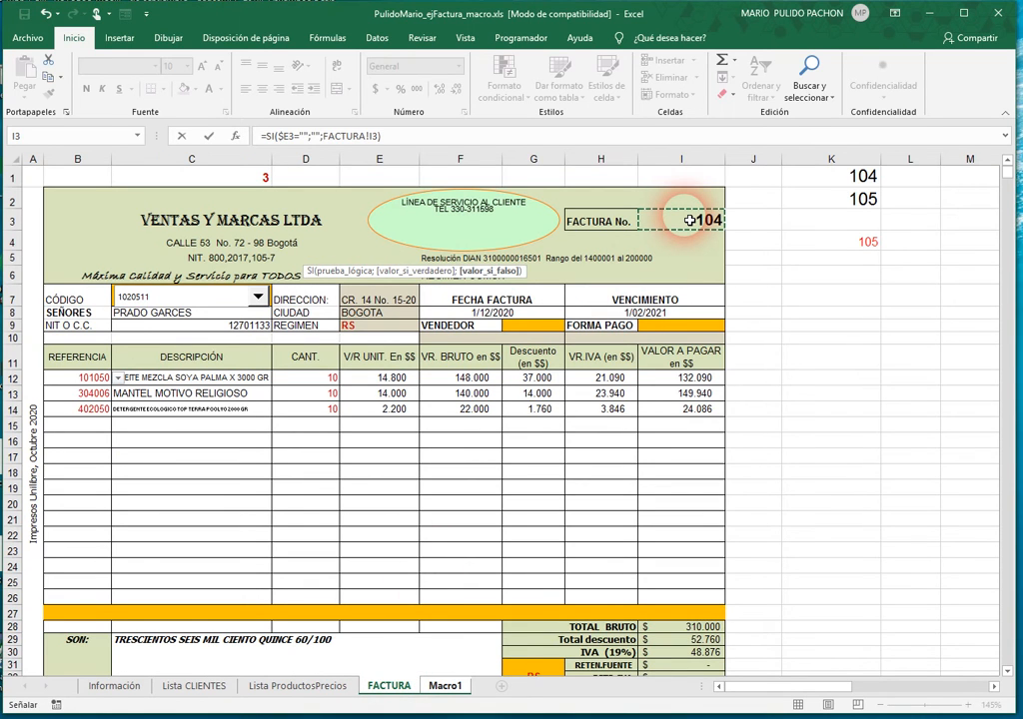
key("Return")
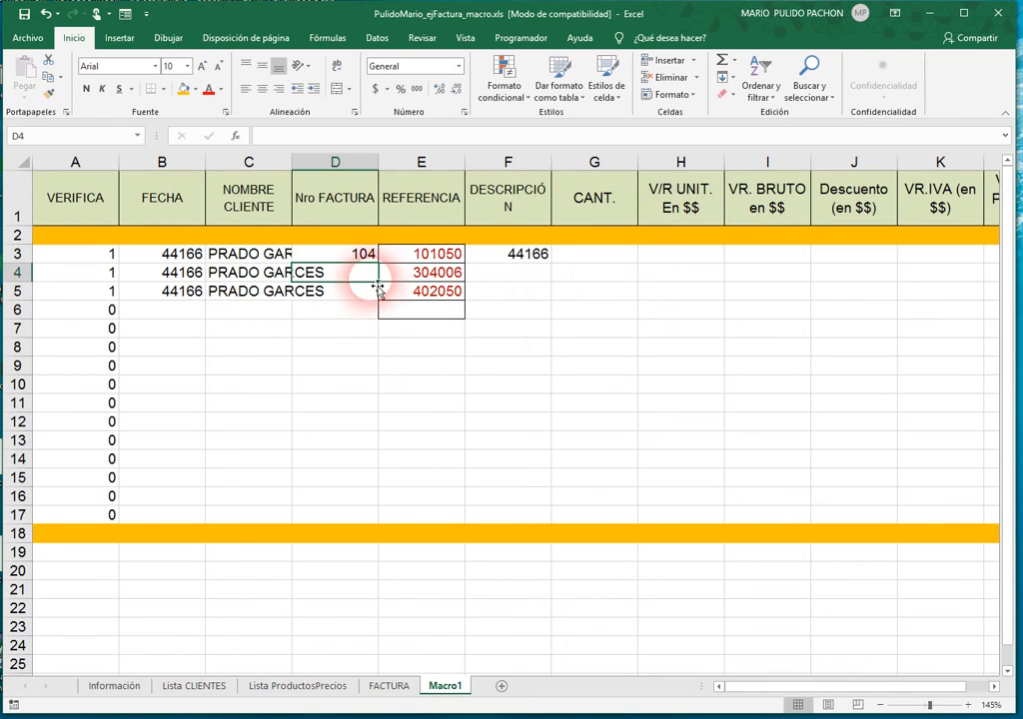
- Fill the Nro FACTURA formula in D3 down to row 17
key("Up")
left_click_drag(383, 270, 350, 521)
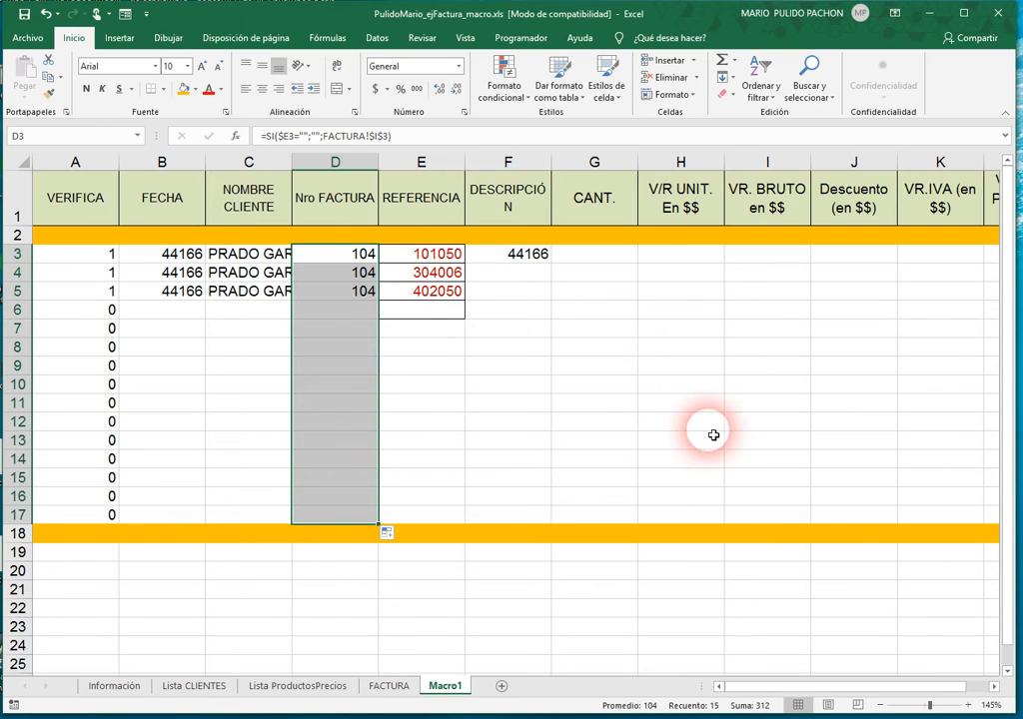
left_click(326, 259)
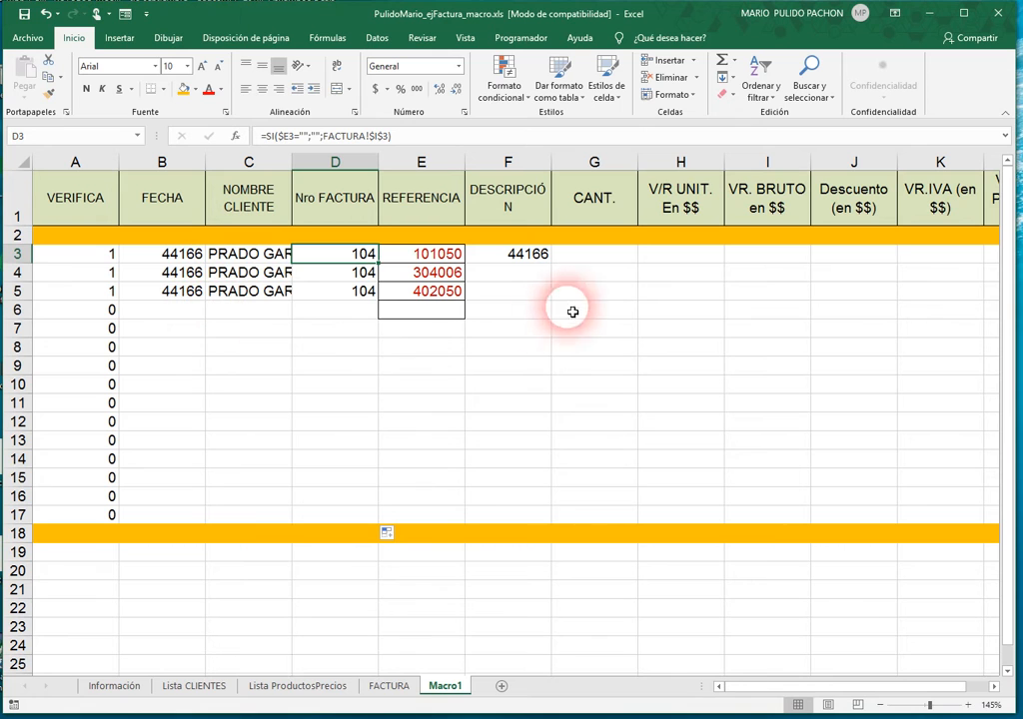
- Replace HOY() in the F3 formula with the first item's description cell, giving =SI($E3="";"";FACTURA!C12)
left_click(989, 274)
left_click(989, 274)
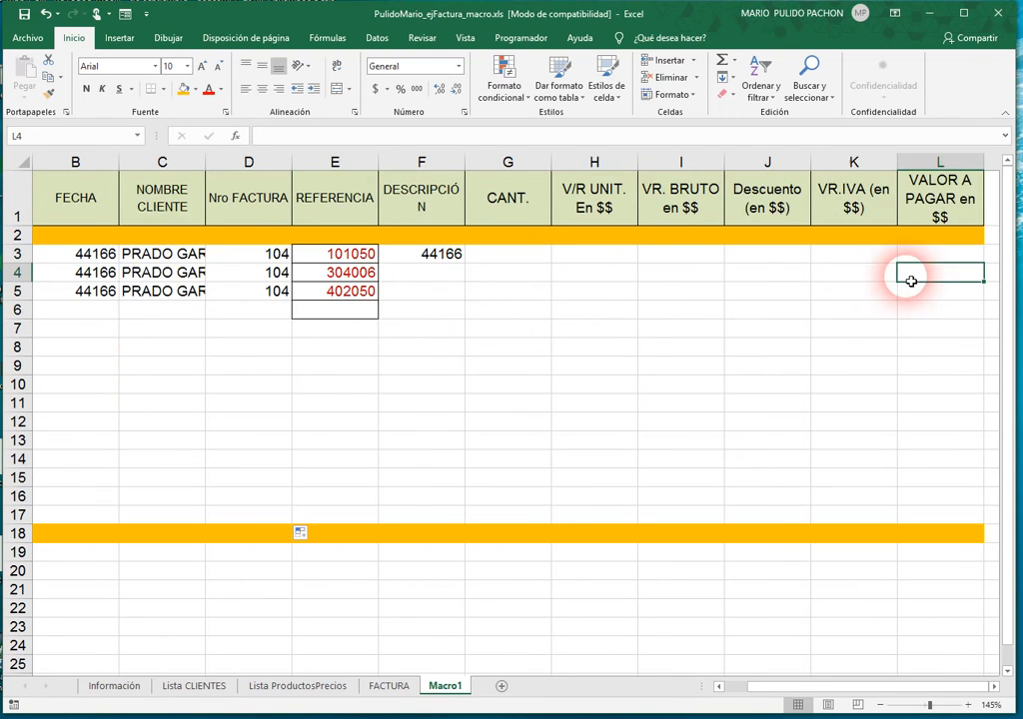
left_click(358, 254)
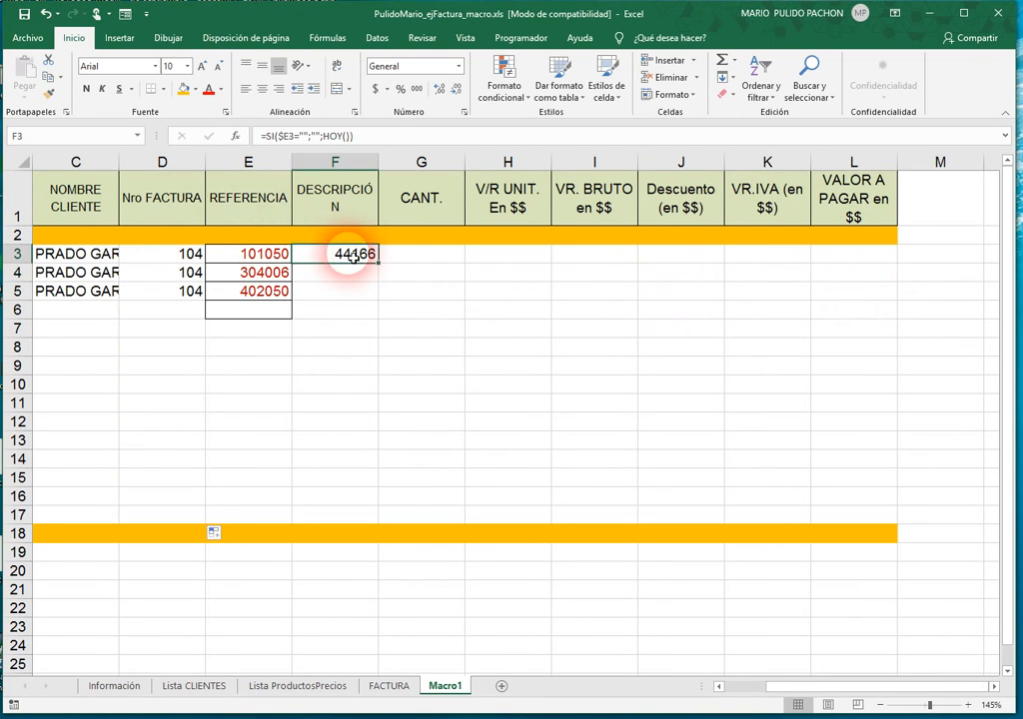
key("F2")
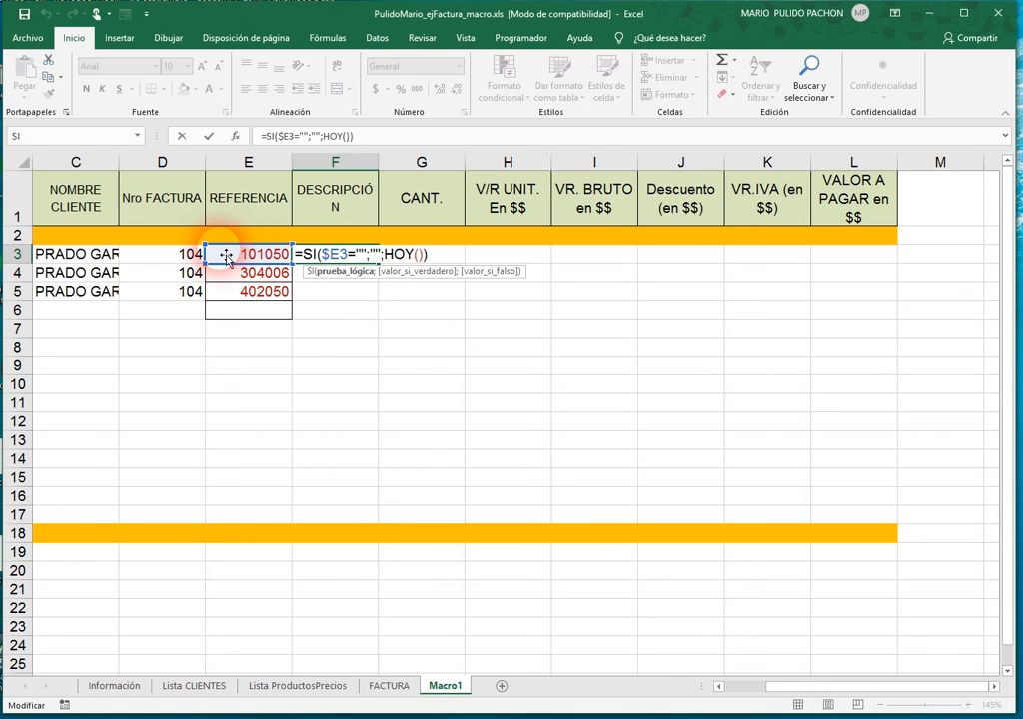
left_click(387, 257)
key("Delete")
key("Delete")
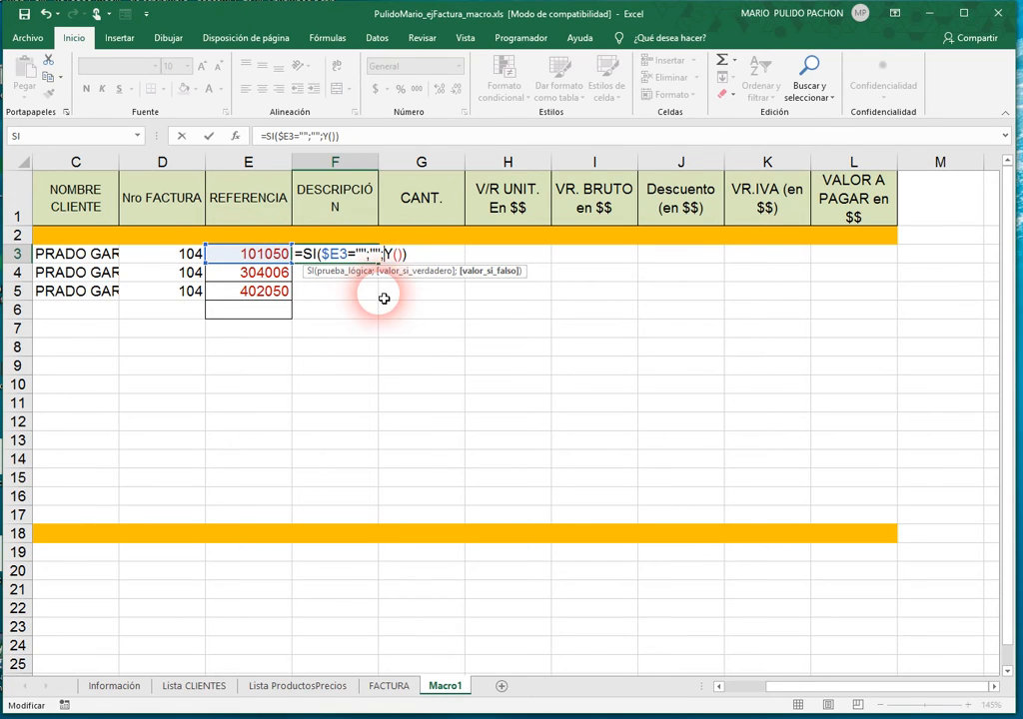
key("Delete")
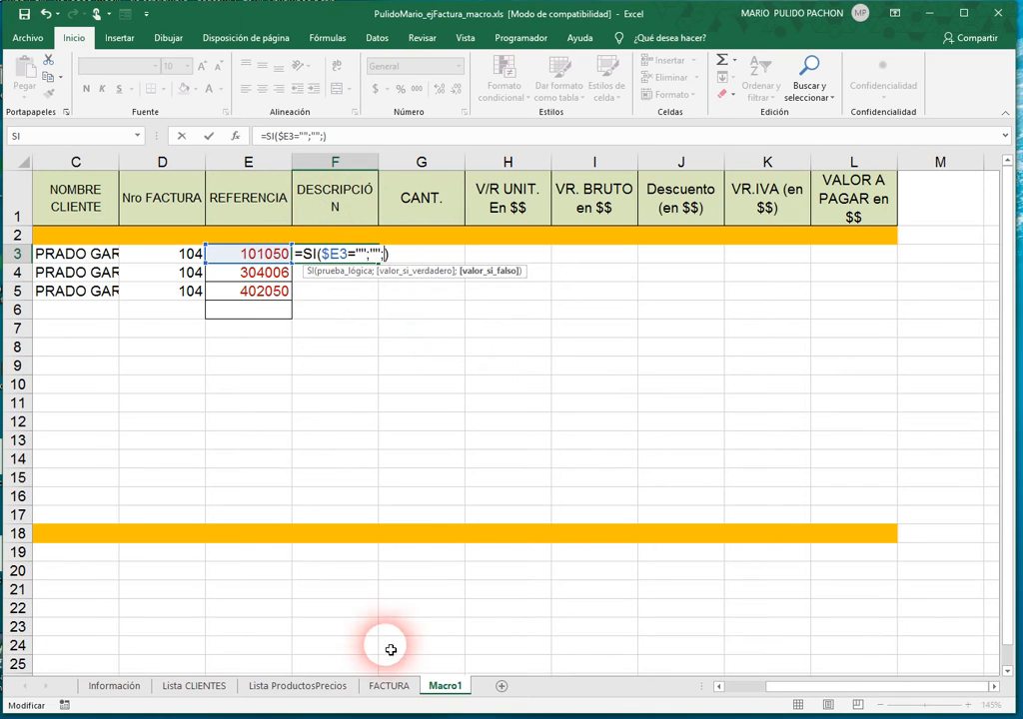
left_click(386, 686)
left_click(199, 380)
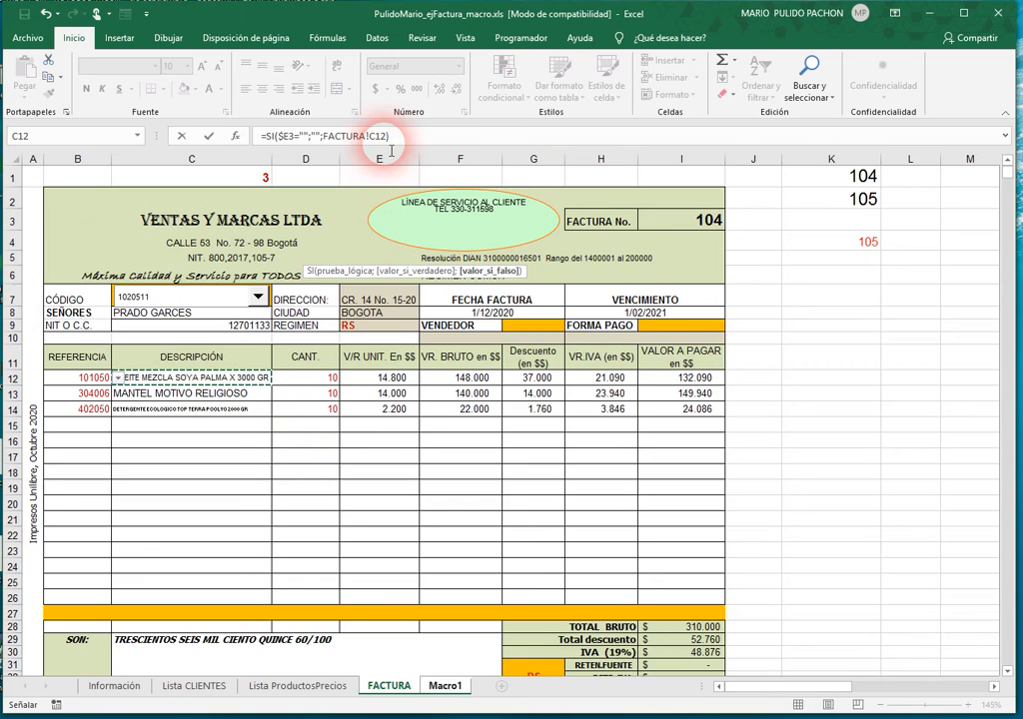
key("Return")
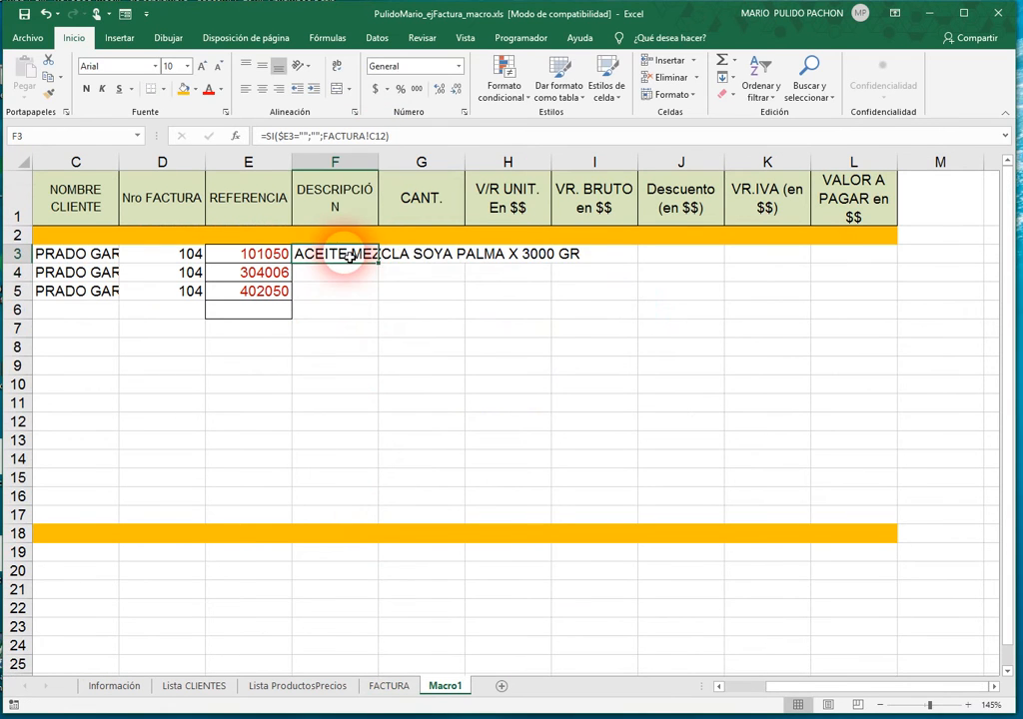
- Fill the F3 formula across to VALOR A PAGAR in column L and down to row 17
double_click(342, 255)
key("Return")
key("Up")
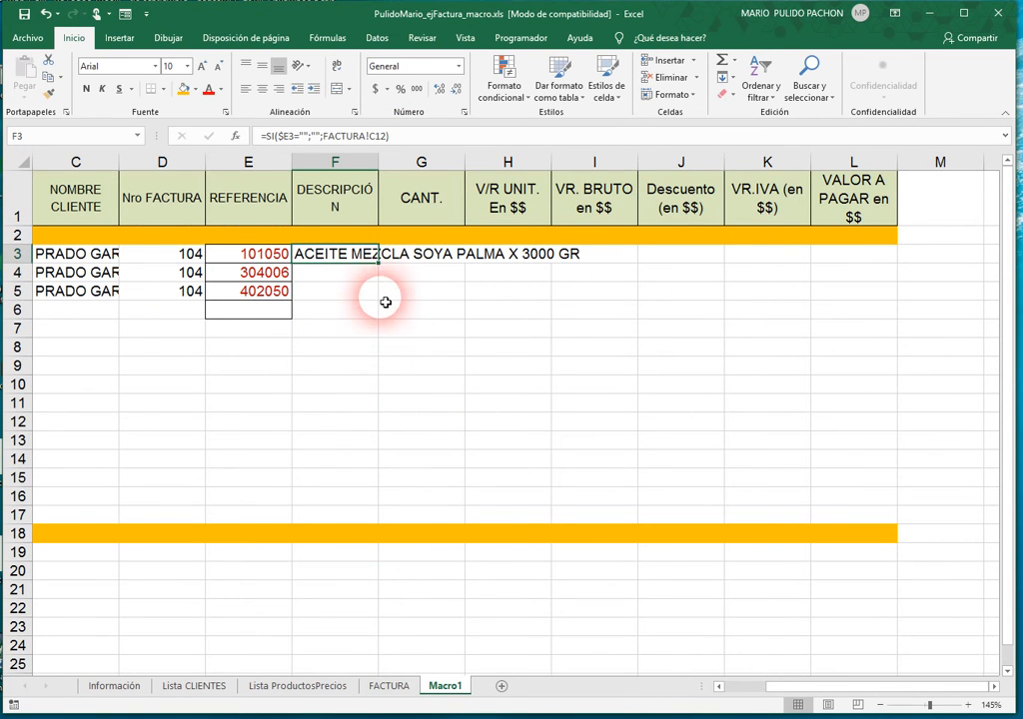
left_click_drag(378, 263, 880, 522)
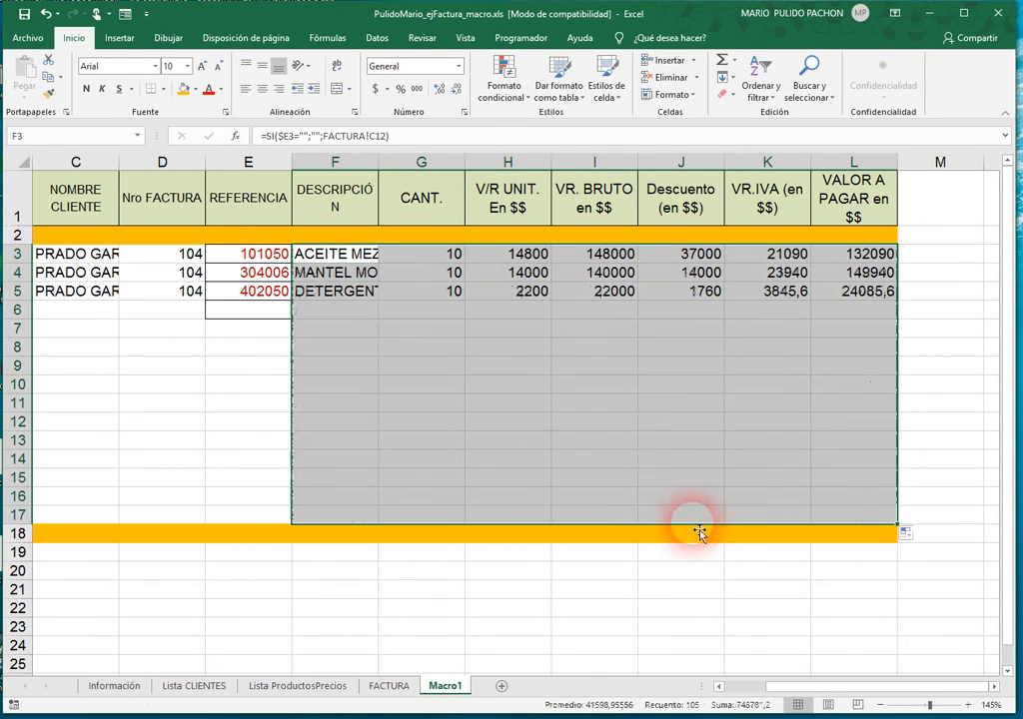
left_click(369, 255)
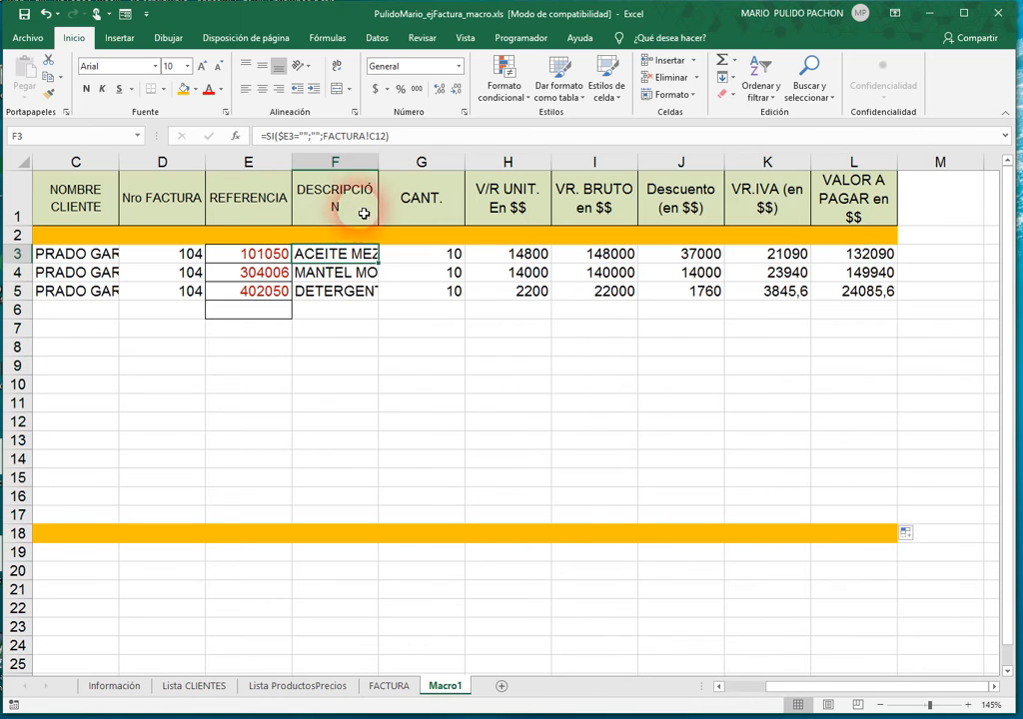
- Widen column F so that the DESCRIPCIÓN heading fits on one line
mouse_move(381, 174)
left_mouse_down()
mouse_move(510, 189)
mouse_move(532, 171)
mouse_move(386, 184)
left_mouse_up()
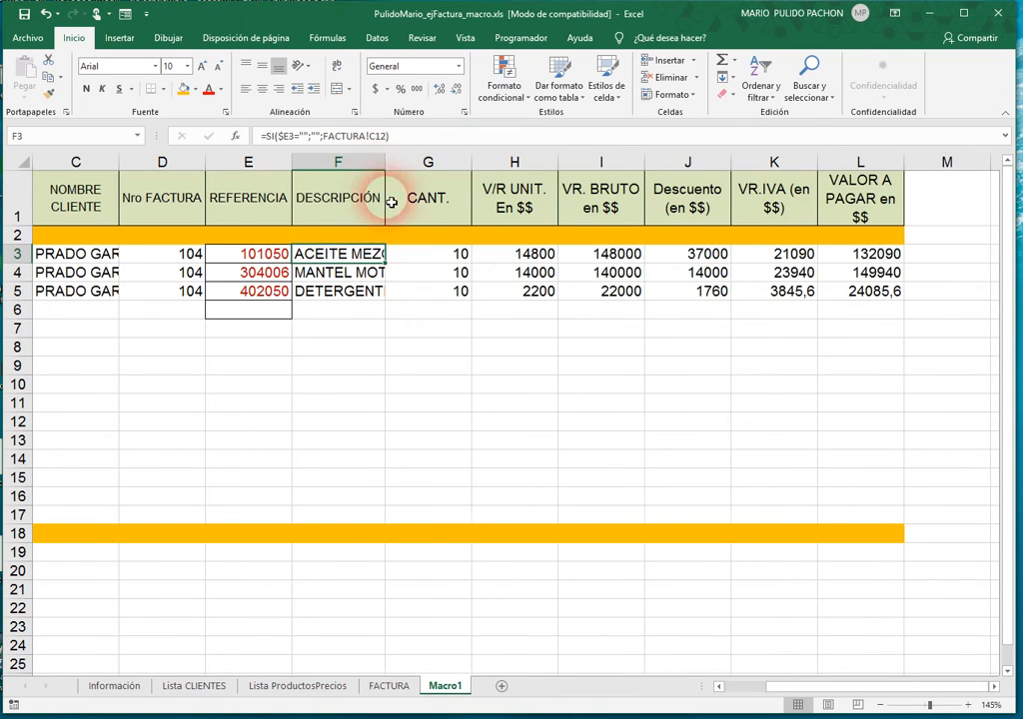
left_click_drag(385, 176, 395, 174)
left_click(376, 355)
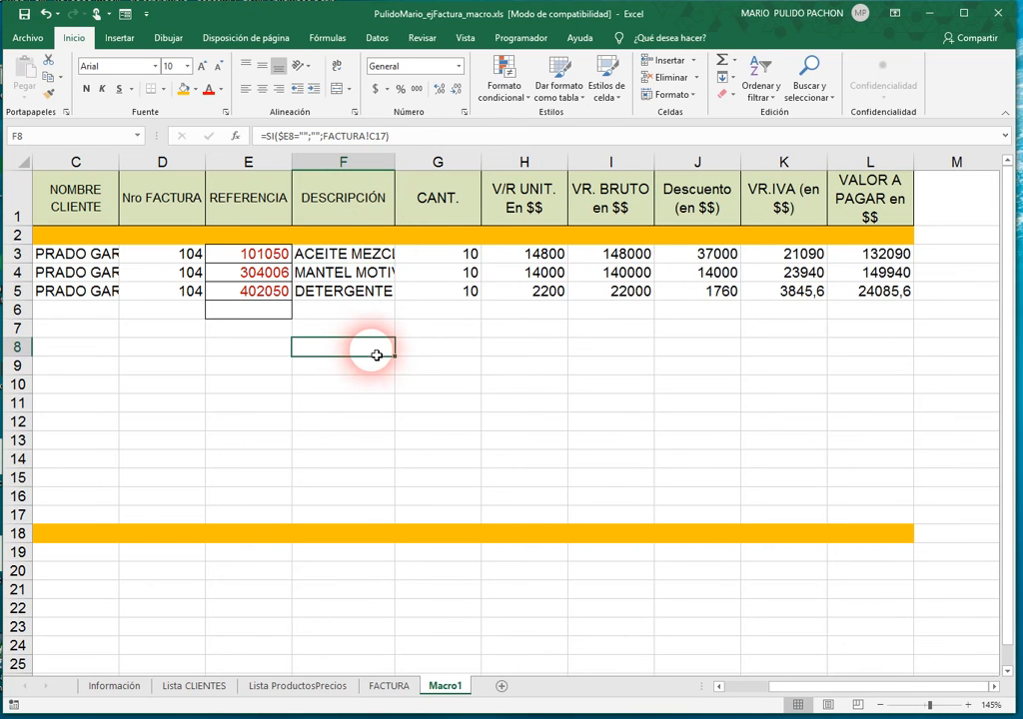
- Check the formulas in row 17, the last row of the filled range, back to column A
double_click(438, 515)
key("Escape")
key("Left")
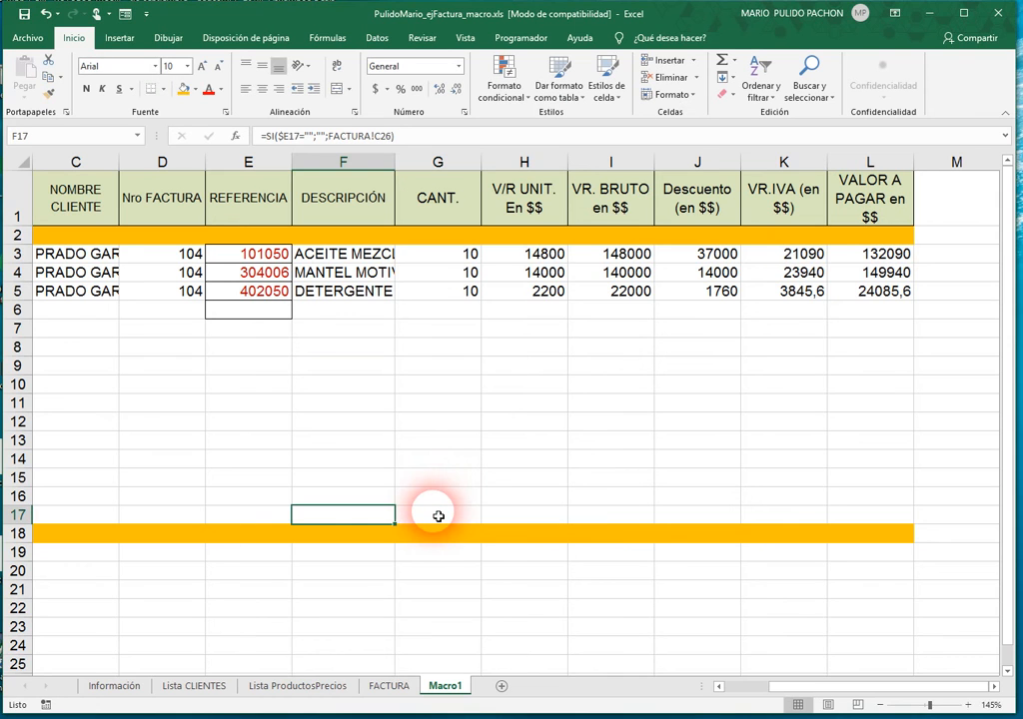
key("Home")
scroll(257, 412, "down", 2, "ctrl")
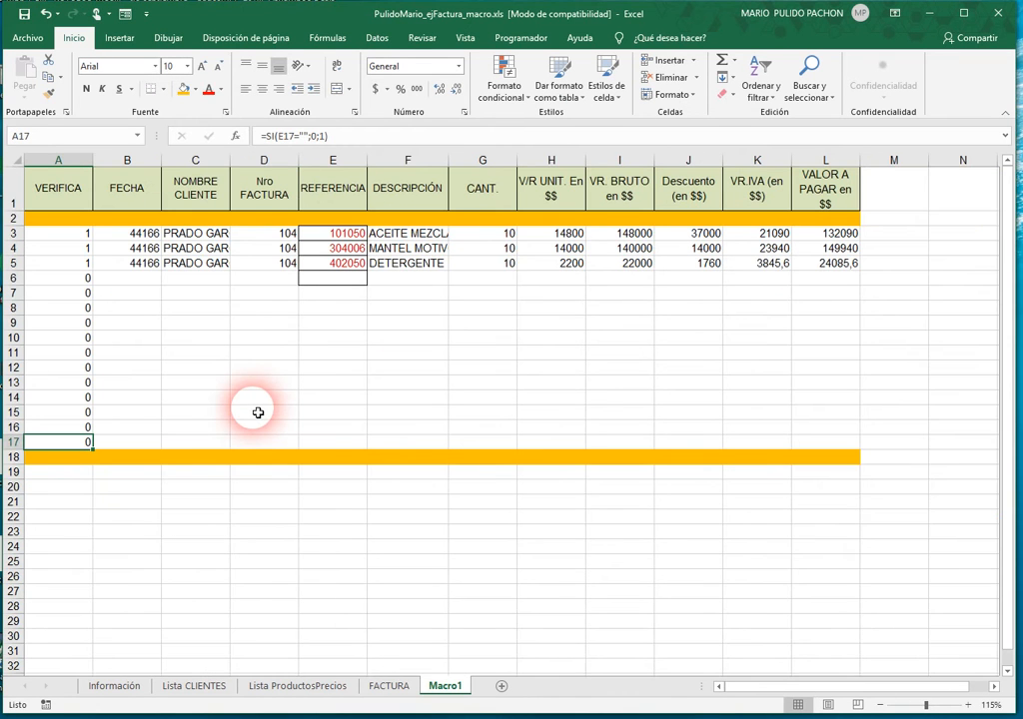
- Add a new sheet named ALMAC FINAL and enter the title ALMACENAMIENTO HISTÓRICO DE FACTURACIÓN in A1
left_click(501, 687)
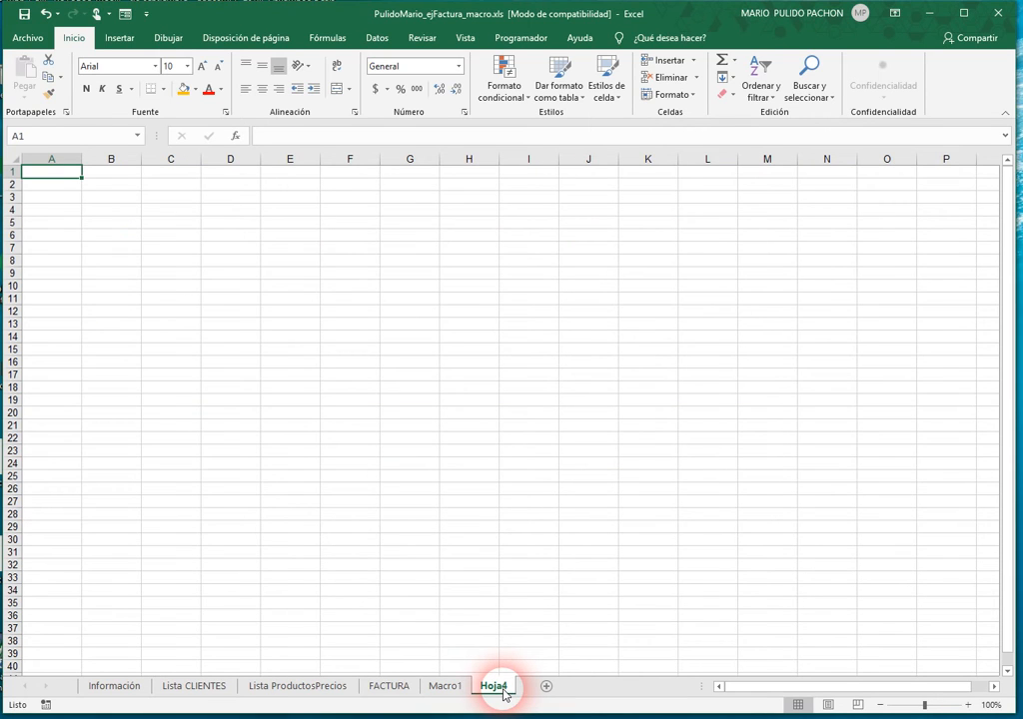
double_click(493, 686)
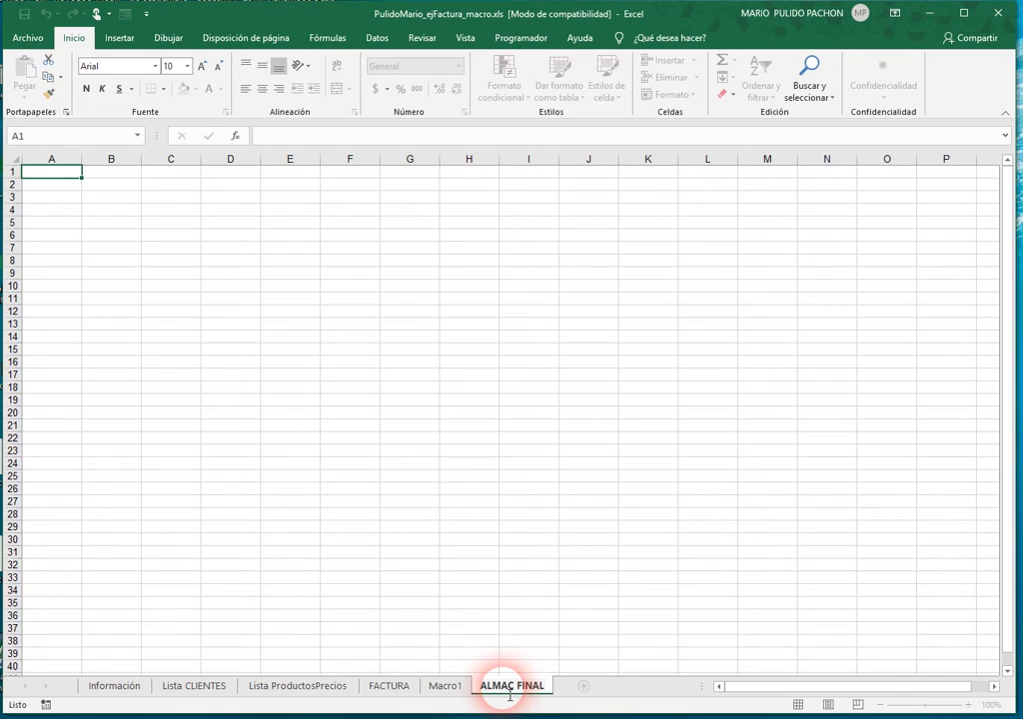
key("Return")
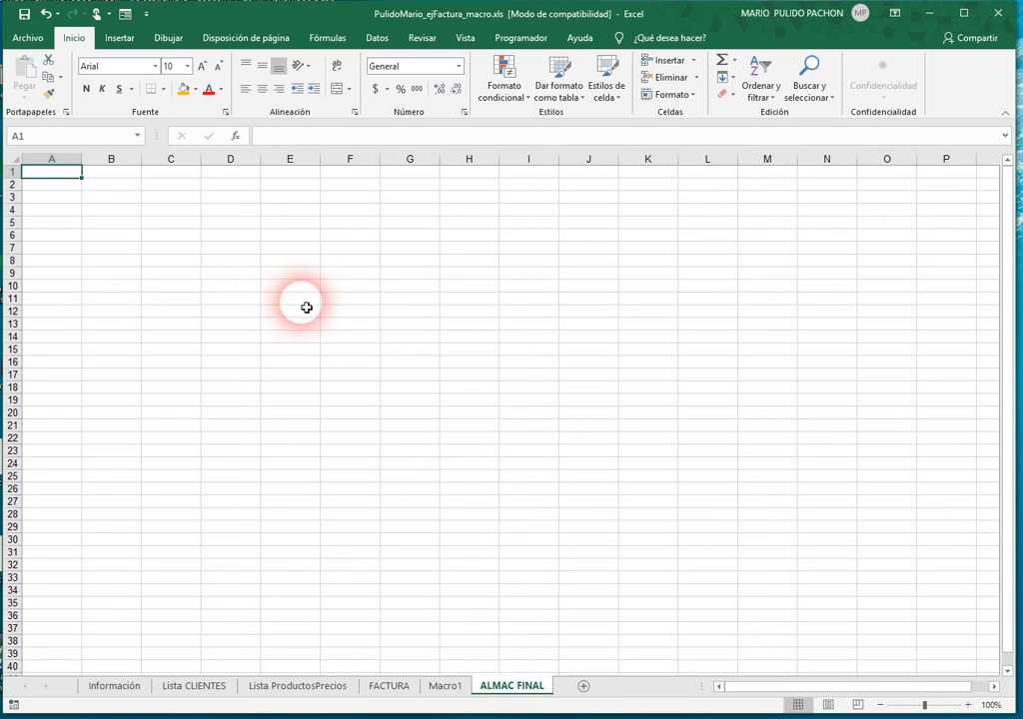
scroll(303, 309, "up", 1)
type("A")
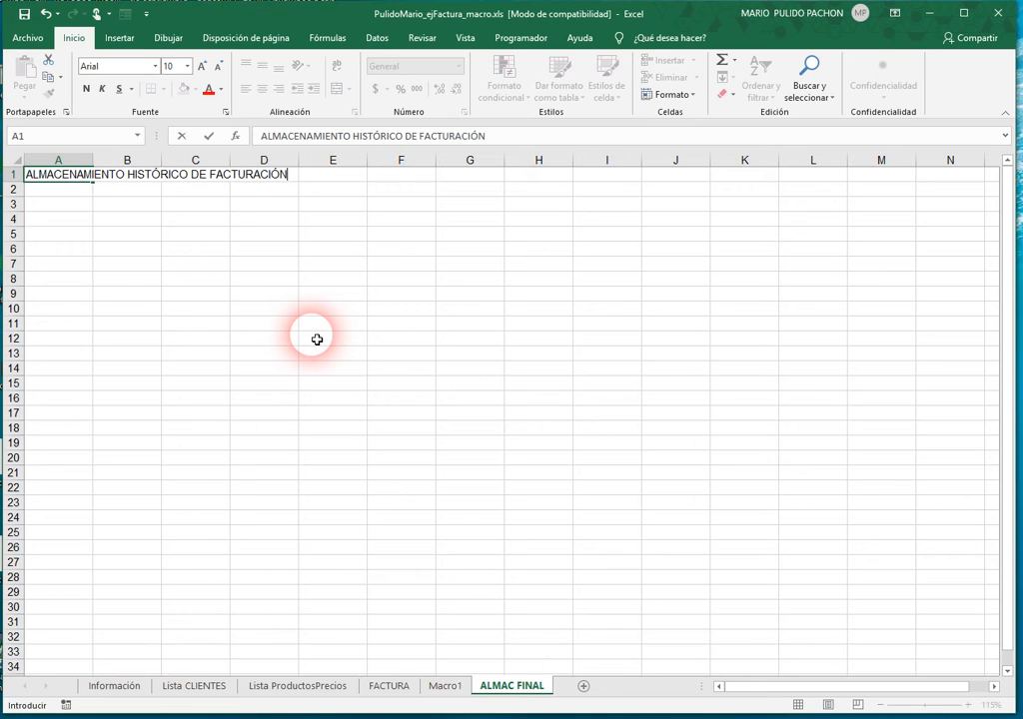
key("Return")
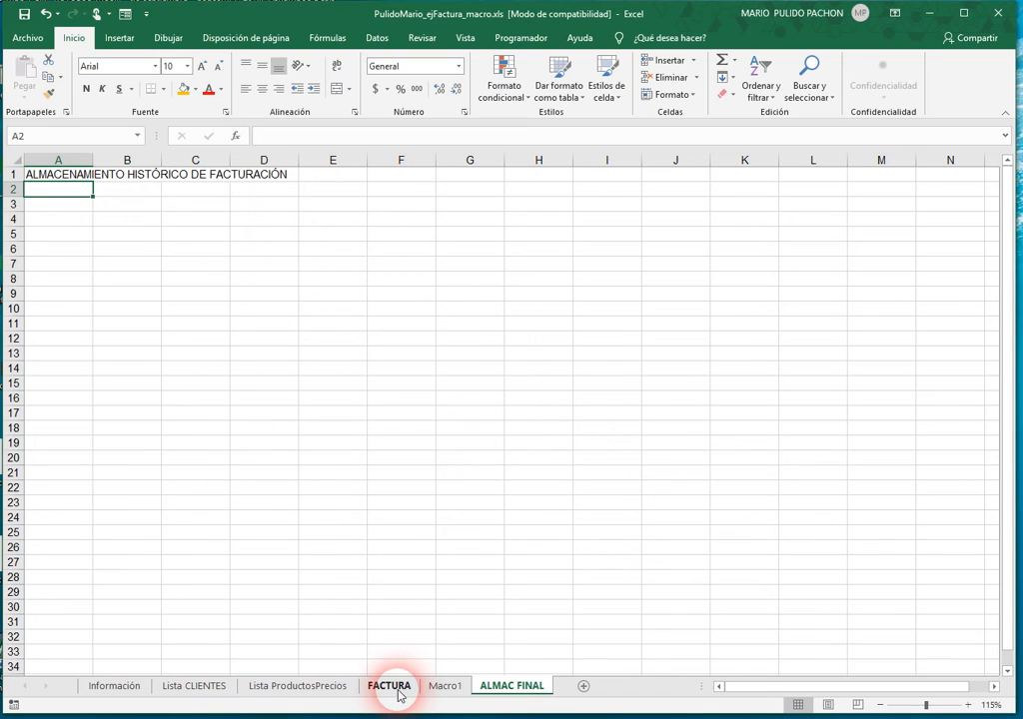
- Copy the header row A1:L1 from Macro1 into ALMAC FINAL starting at A2
left_click(445, 685)
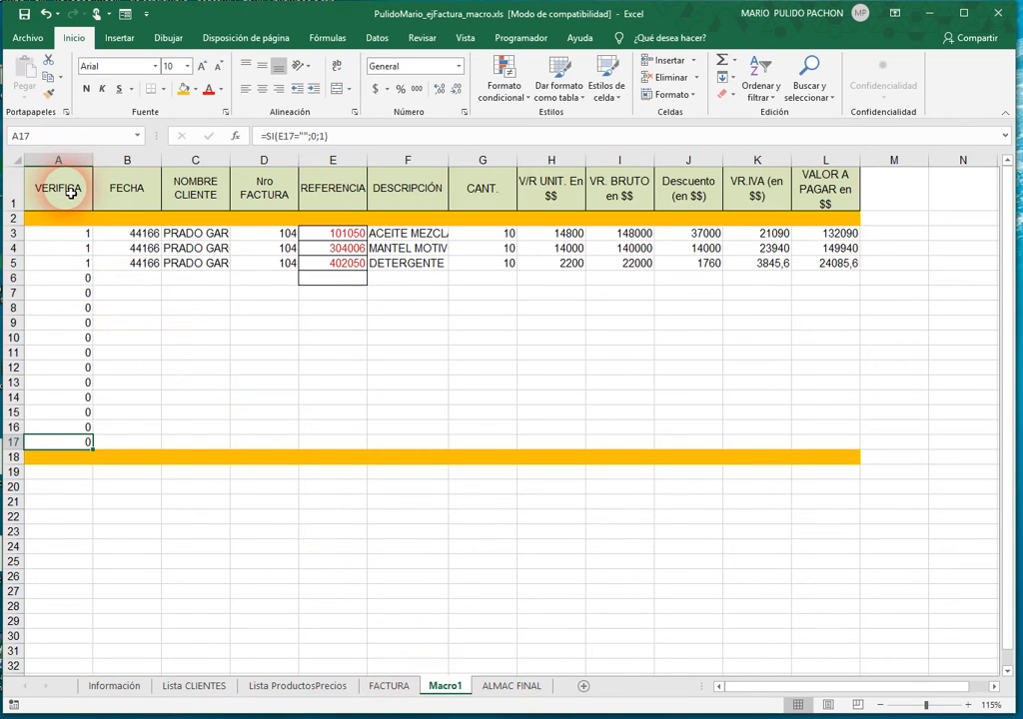
left_click_drag(833, 190, 75, 187)
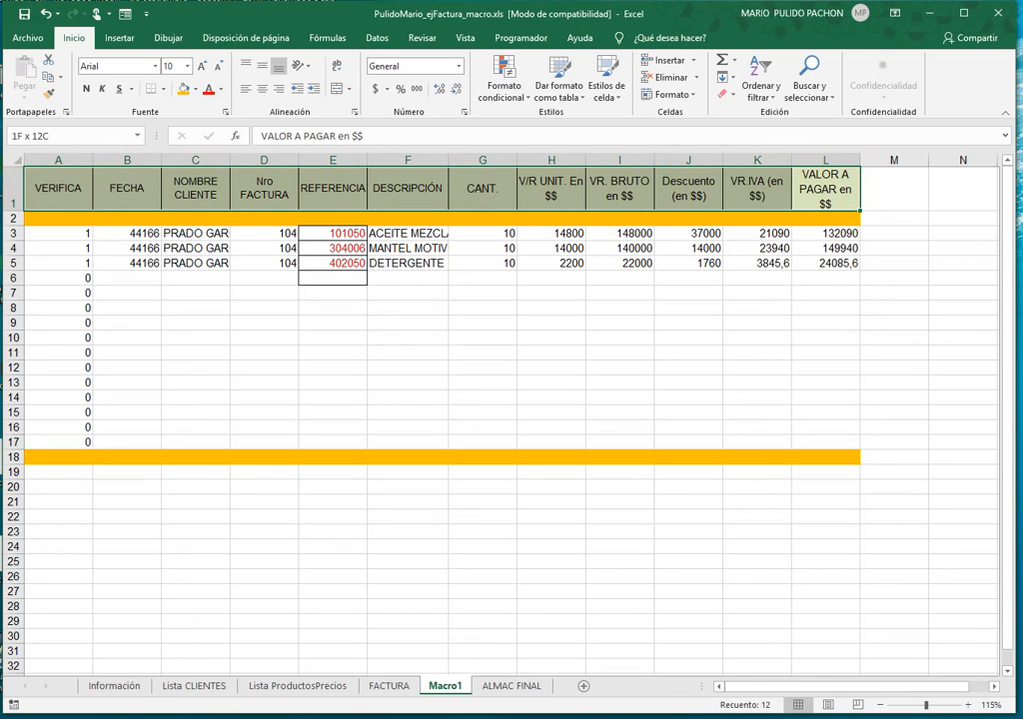
key("ctrl+c")
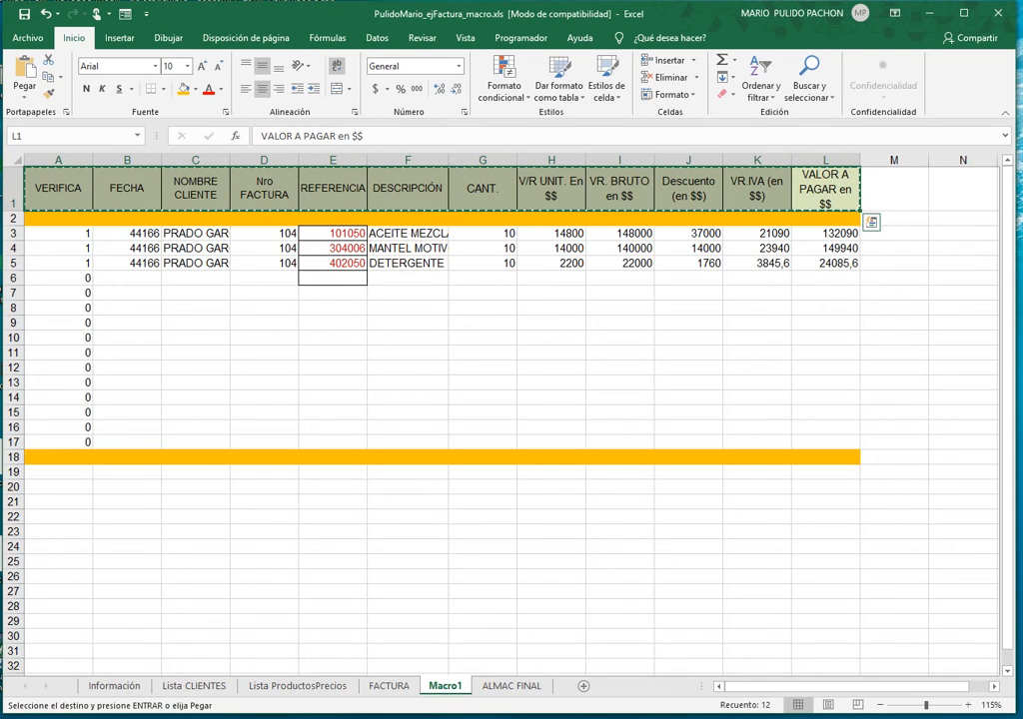
left_click(509, 685)
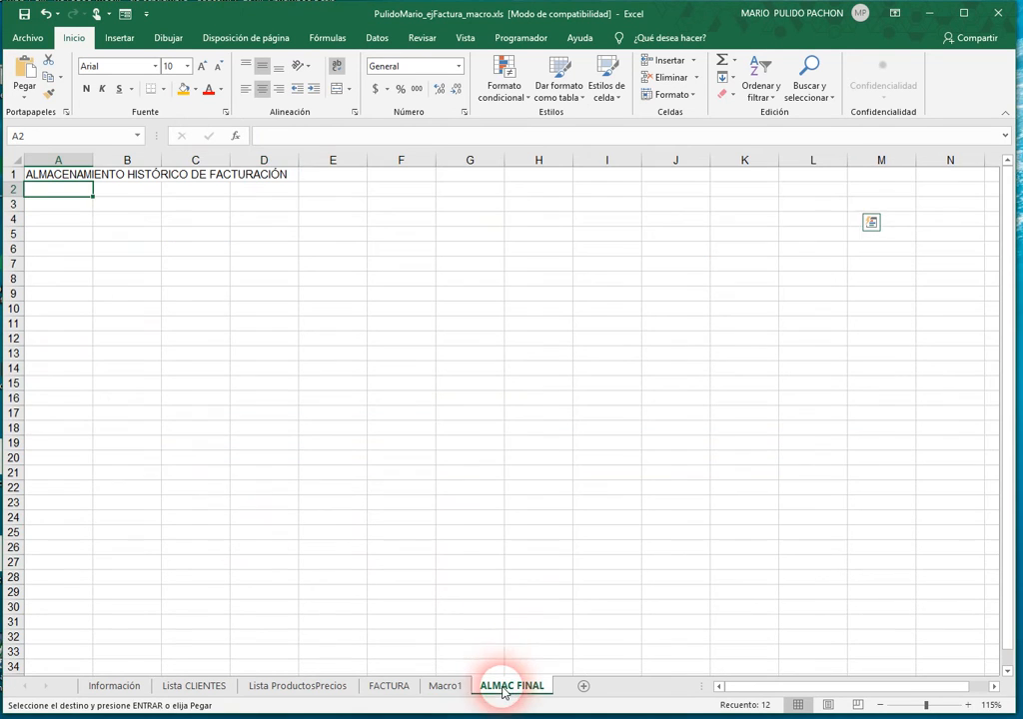
key("ctrl+v")
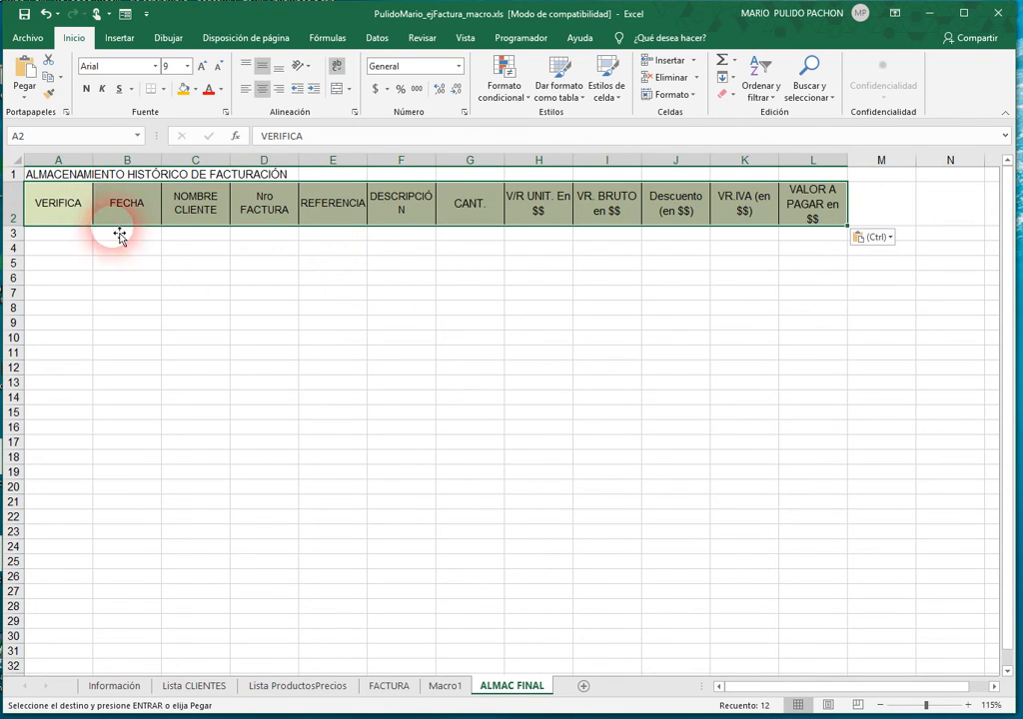
left_click(69, 239)
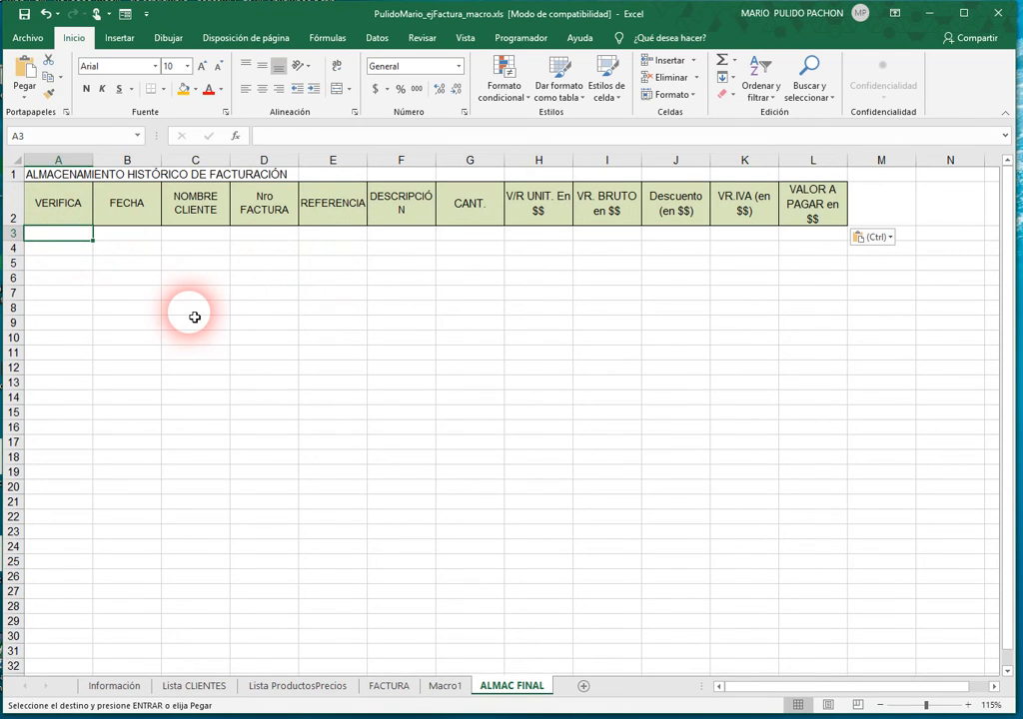
- Clear the product references from E3:E7 in the REFERENCIA column of Macro1
left_click(446, 686)
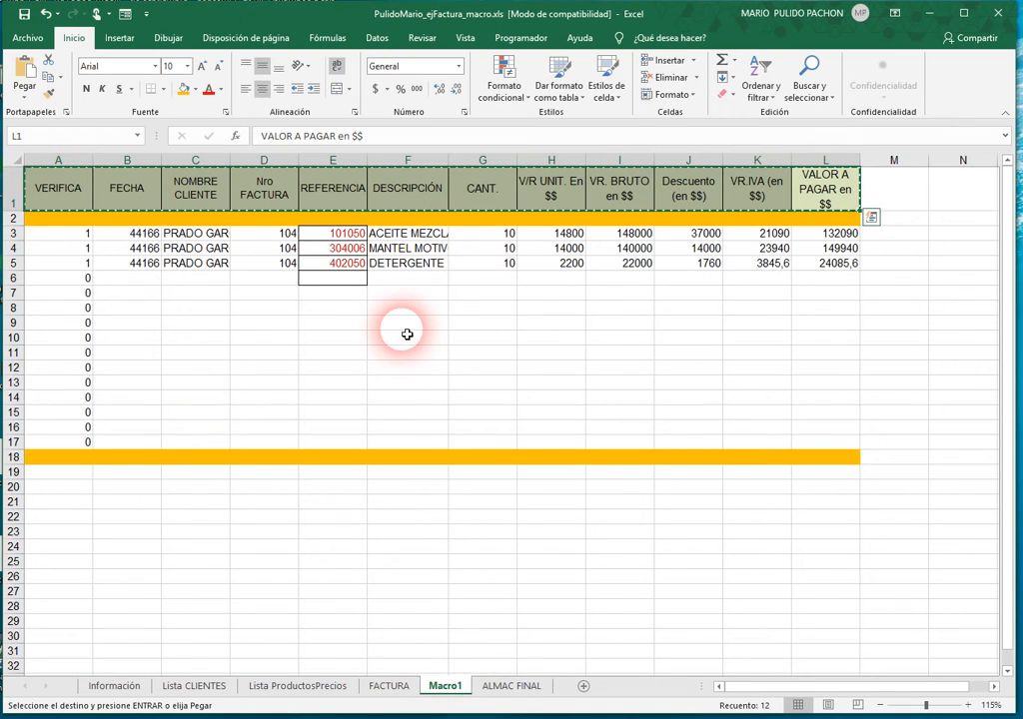
left_click_drag(337, 240, 342, 289)
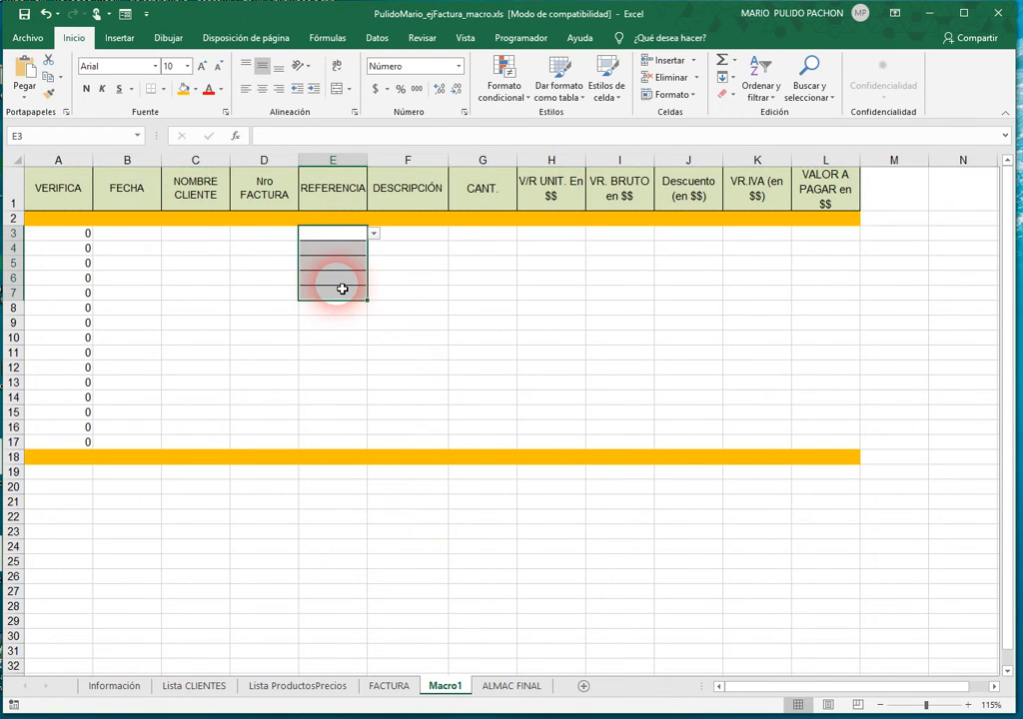
key("Down")
key("Left")
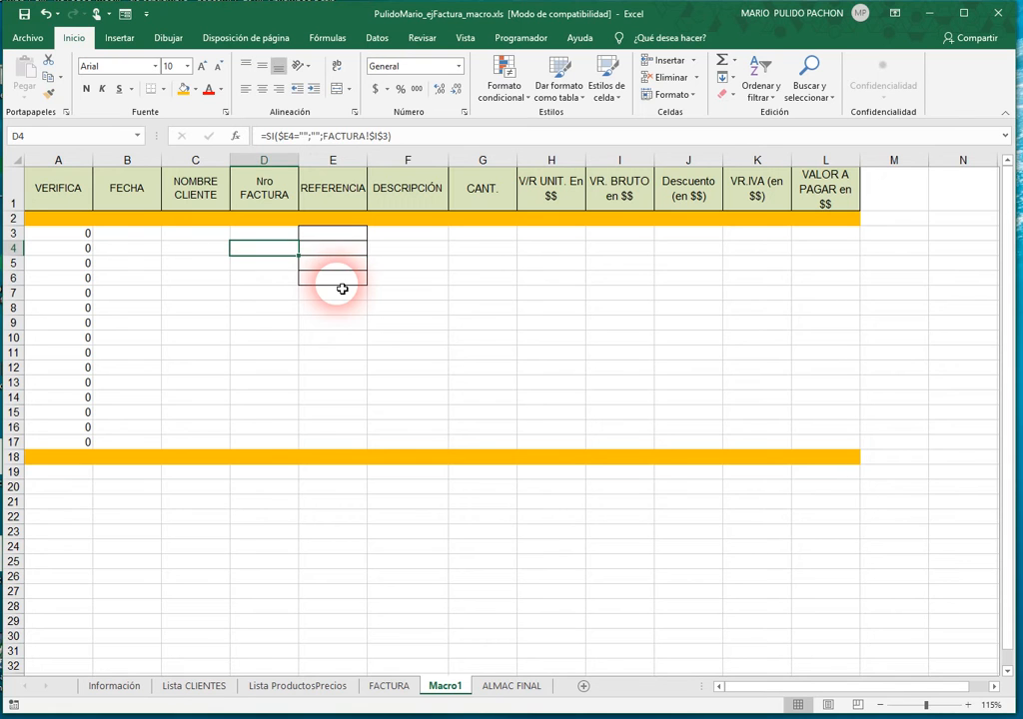
- Copy the product references from B12:B16 of FACTURA into the REFERENCIA column of Macro1 starting at E3
left_click(388, 686)
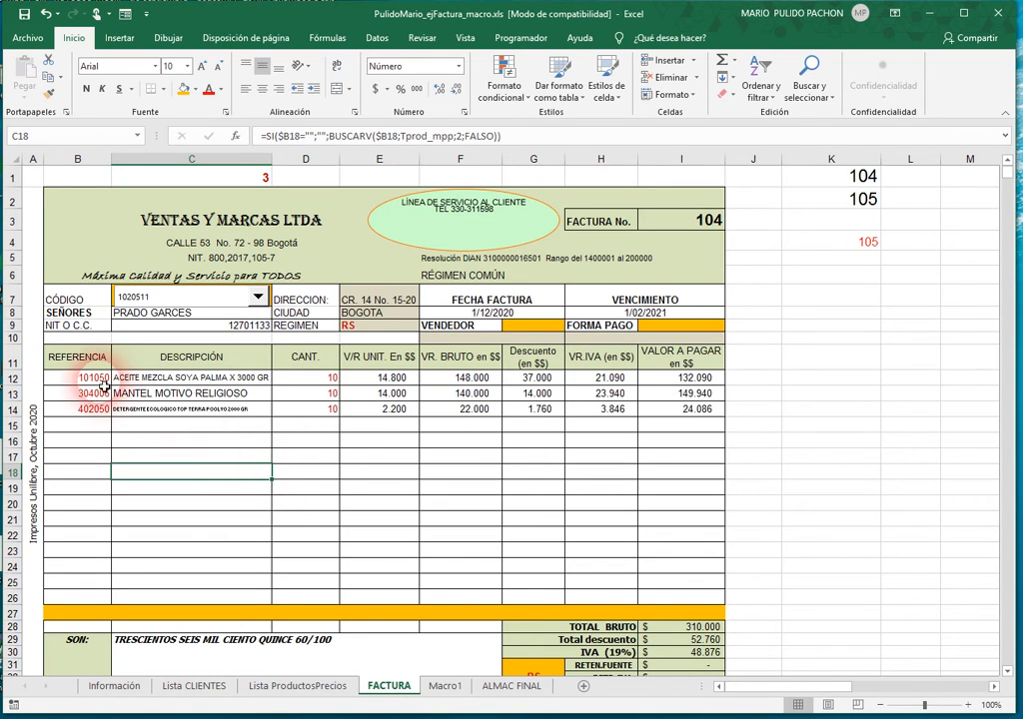
left_click_drag(79, 378, 90, 445)
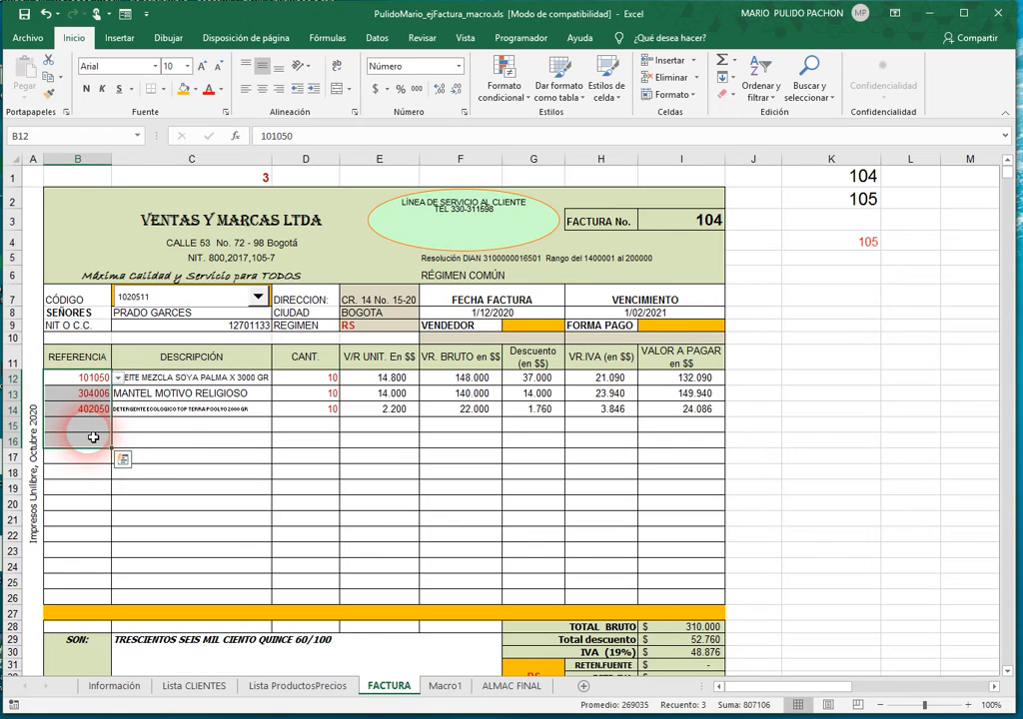
left_click(446, 685)
left_click(343, 237)
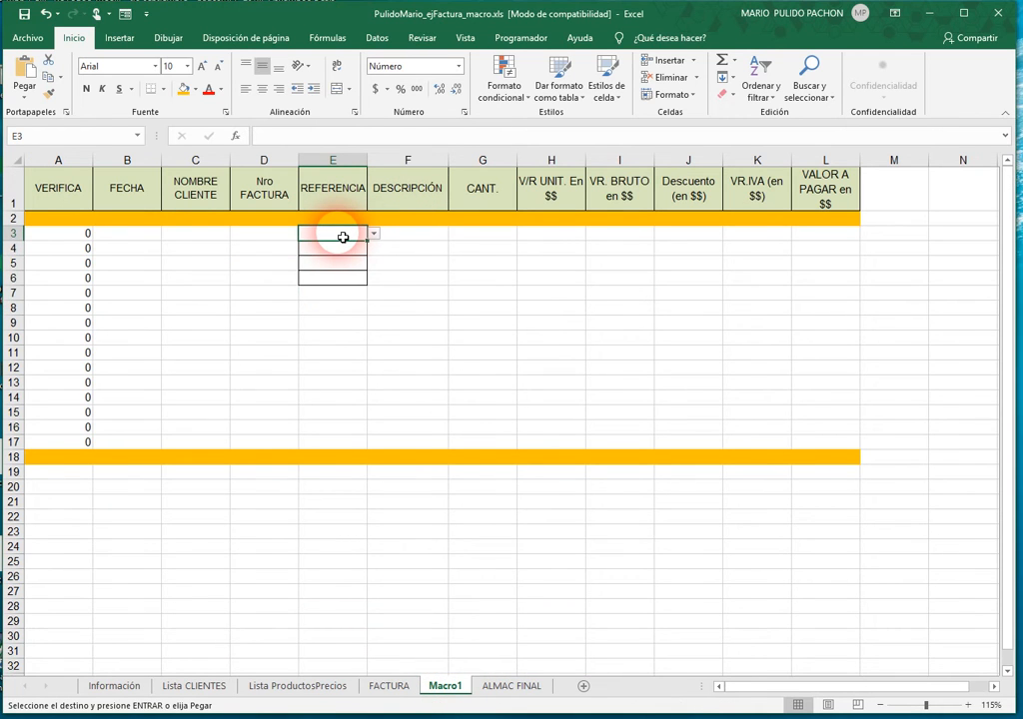
key("ctrl+v")
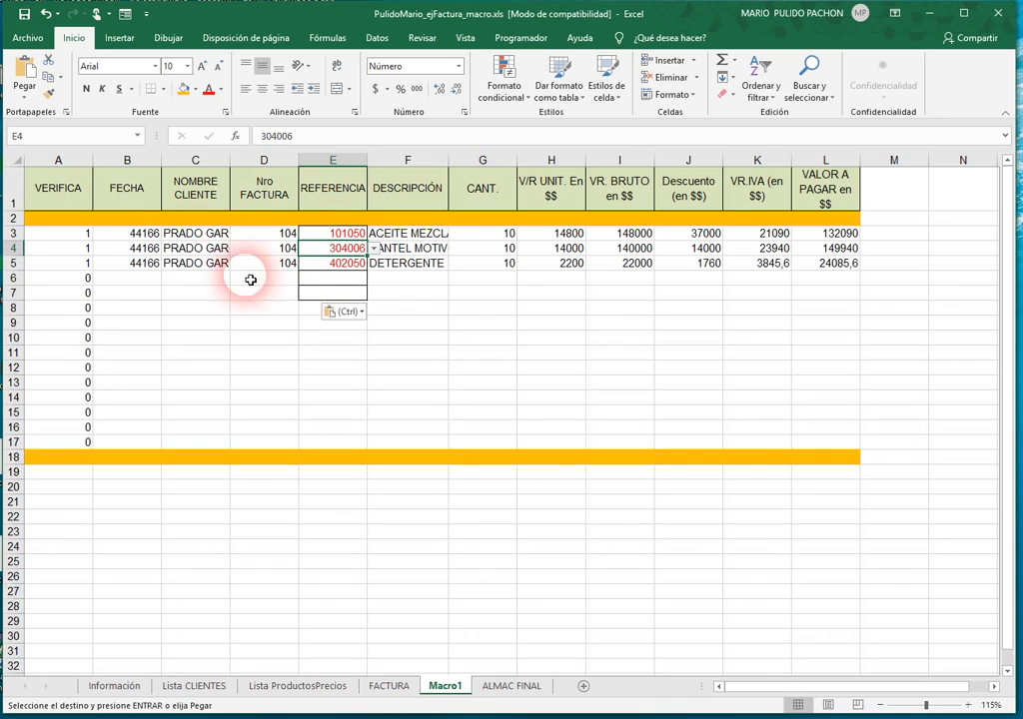
- Copy the filled rows A3:L5 of Macro1 and paste them as values into ALMAC FINAL starting at A3
left_click(81, 205)
key("Down")
key("Down")
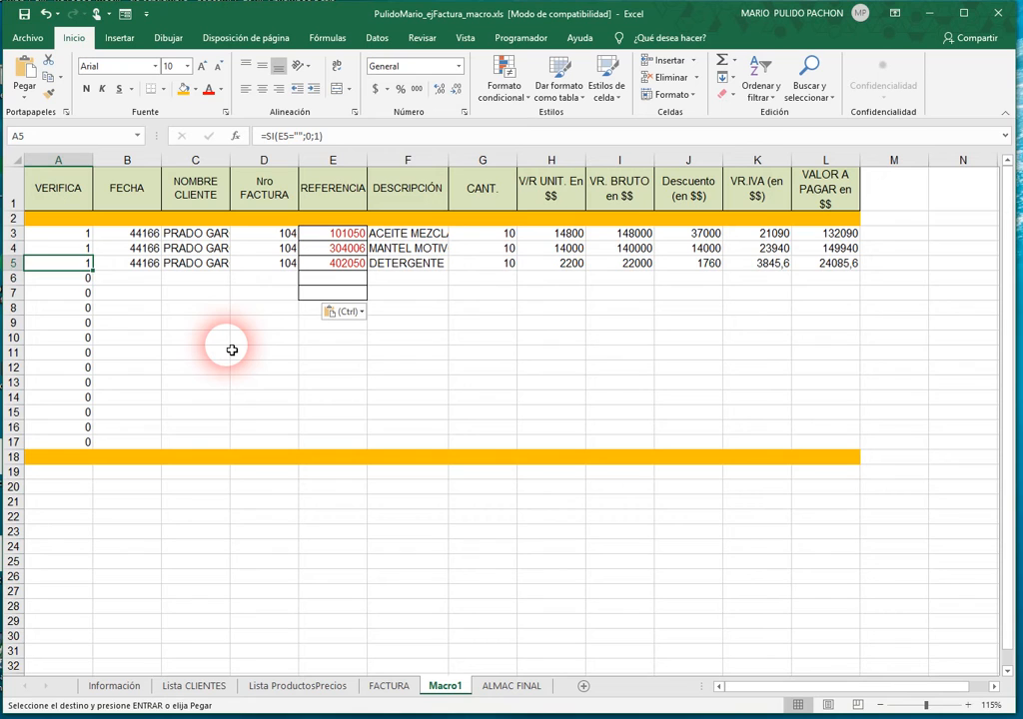
key("shift+Up")
key("shift+Up")
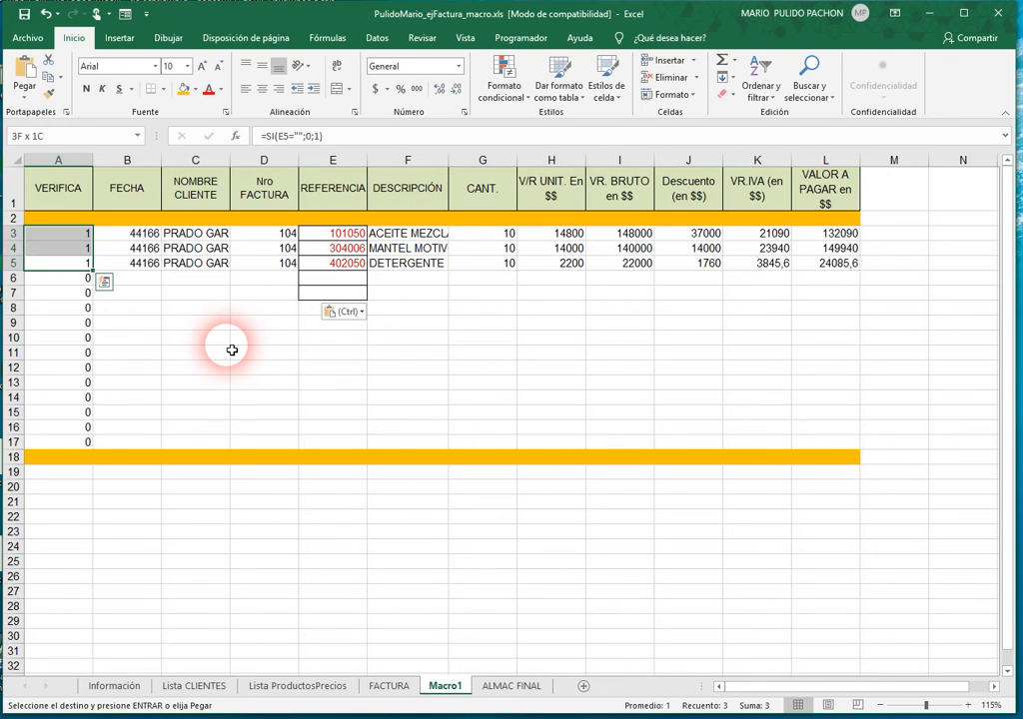
key("ctrl+shift+Right")
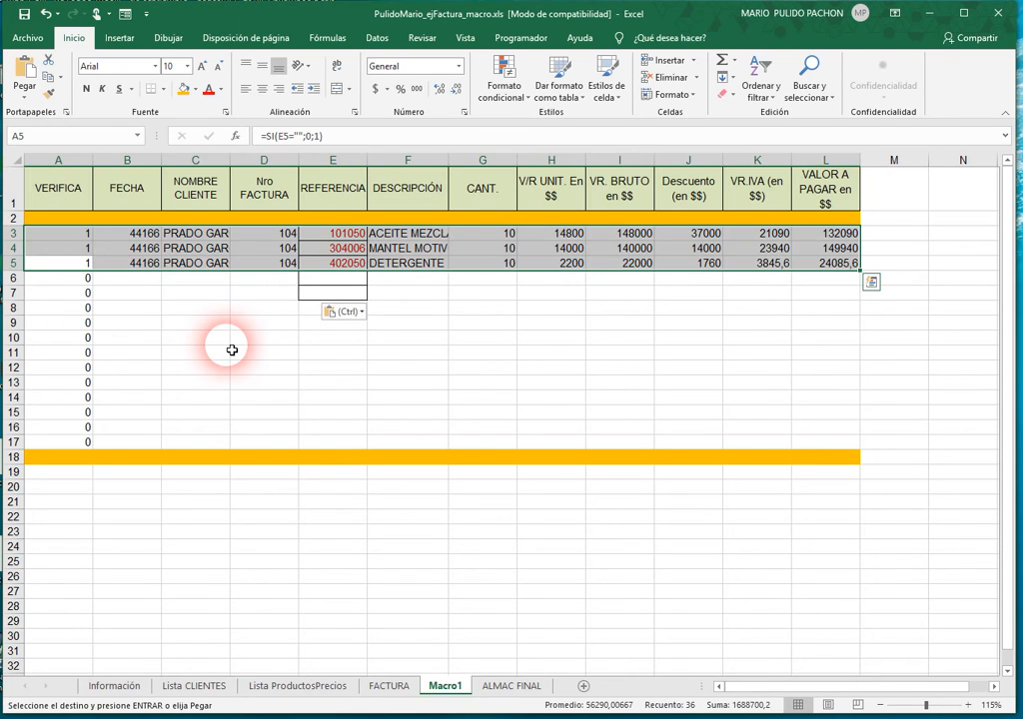
key("ctrl+c")
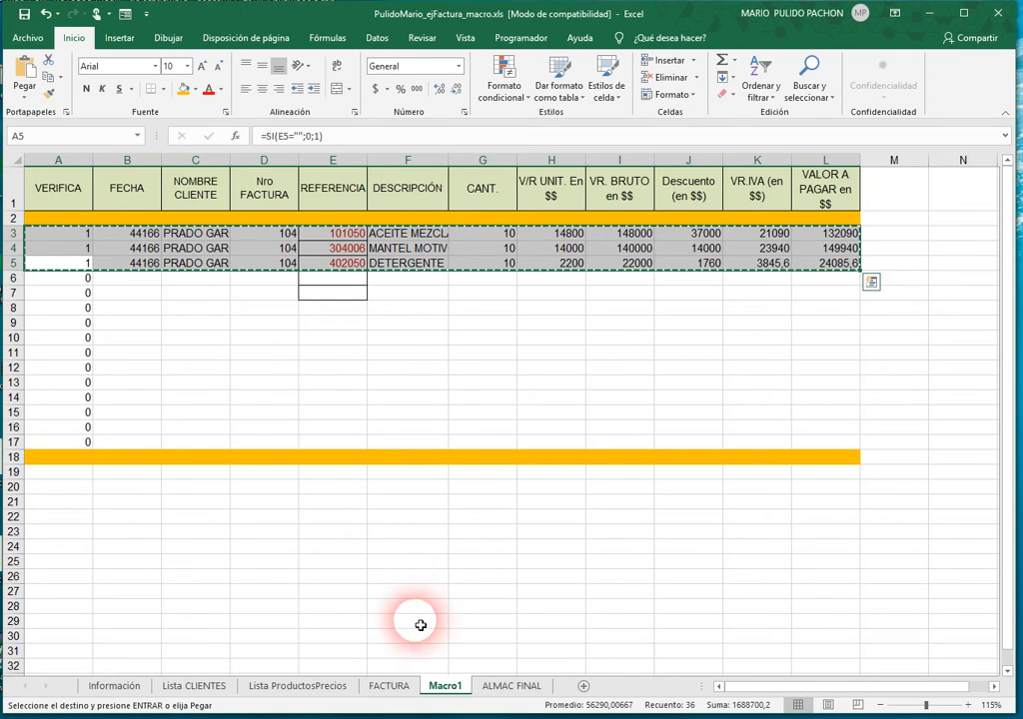
left_click(511, 686)
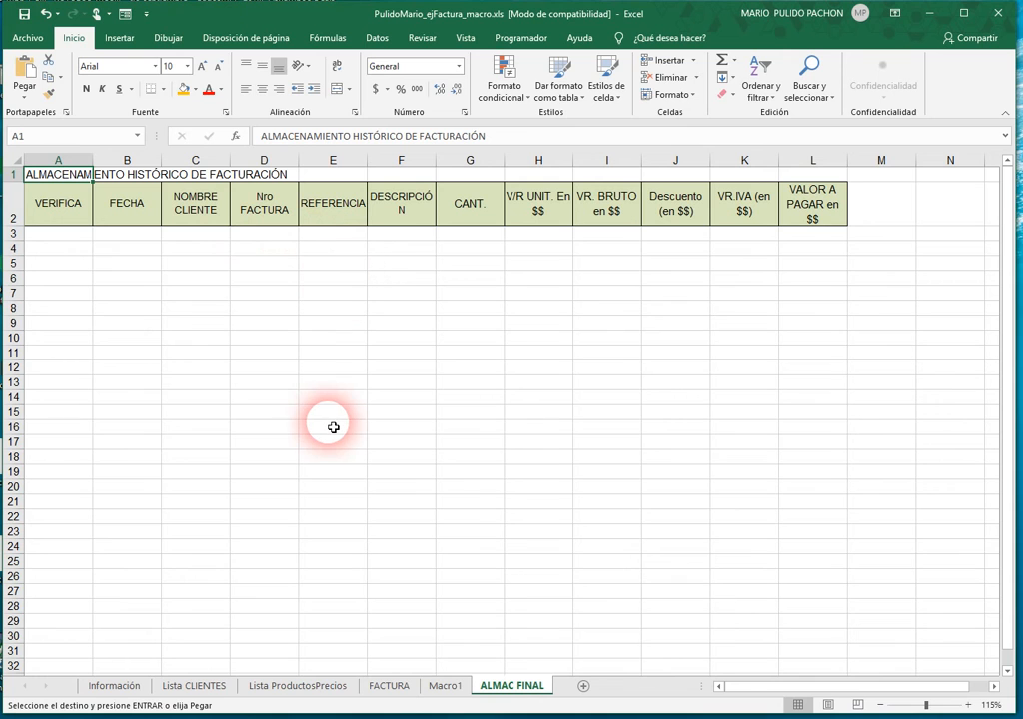
key("Down")
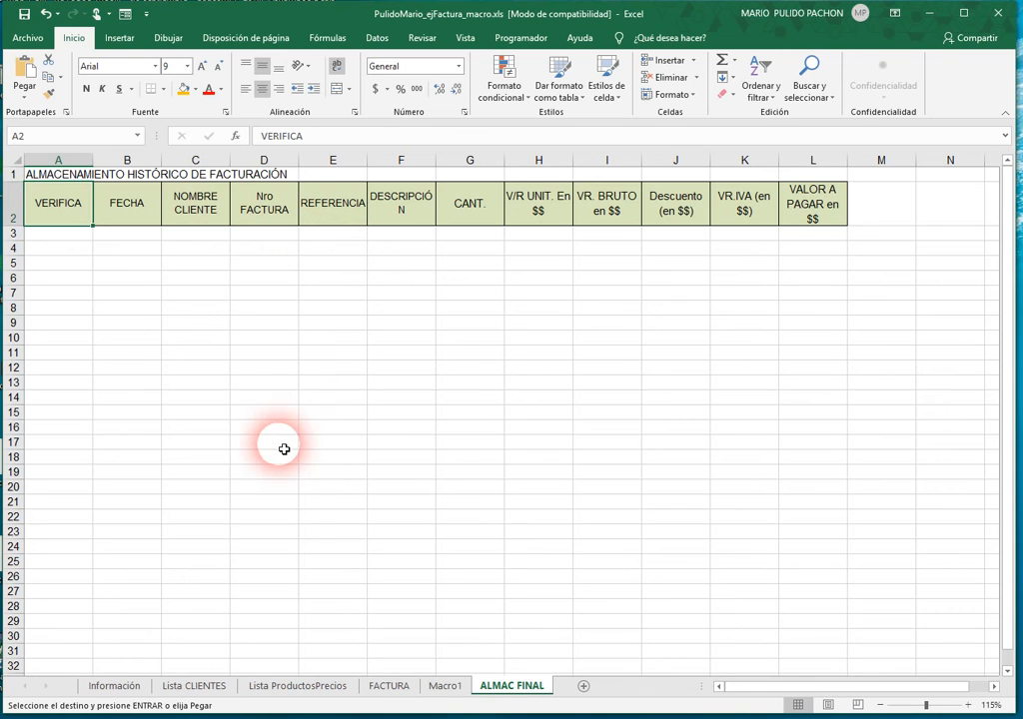
left_click(64, 240)
right_click(76, 240)
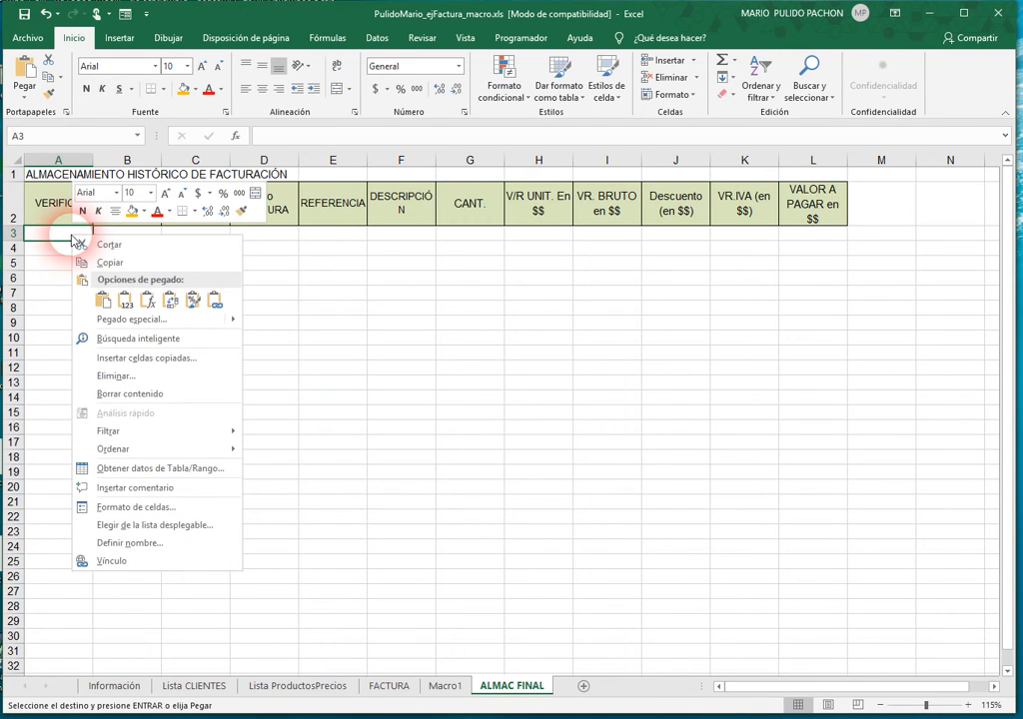
left_click(125, 301)
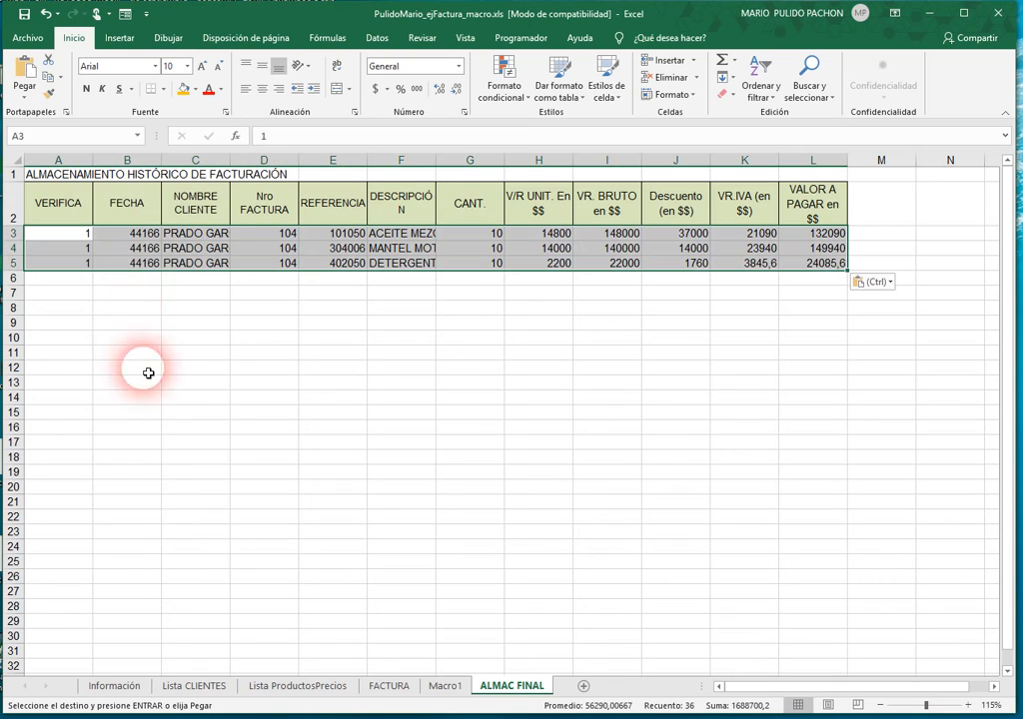
double_click(145, 250)
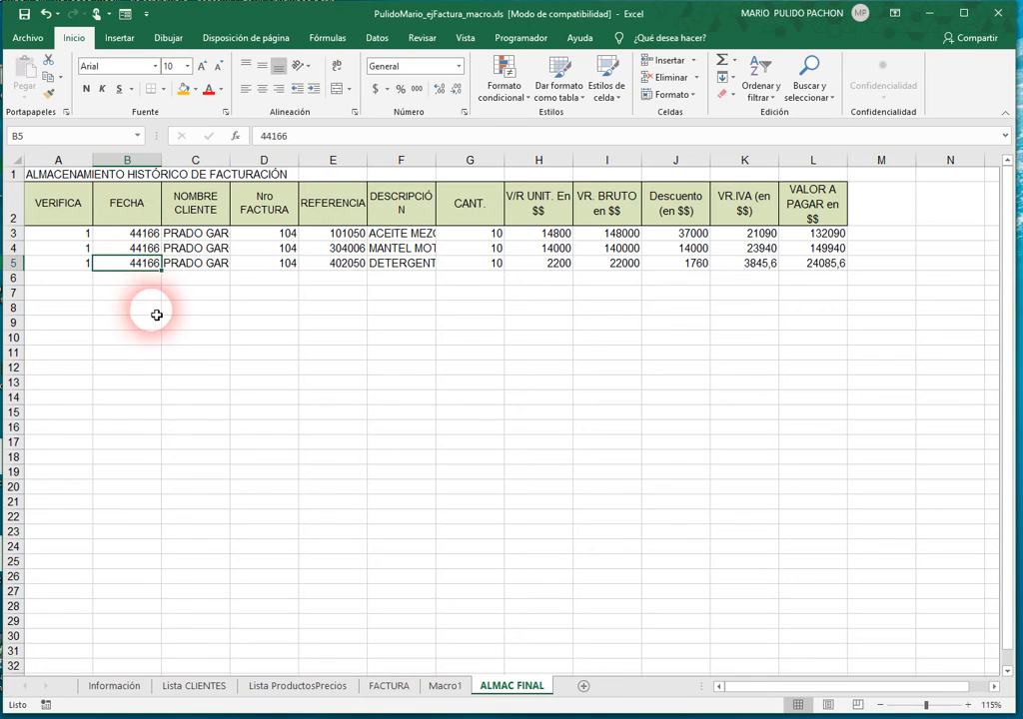
- Clear the product references from E3:E10 in the REFERENCIA column of Macro1
left_click(447, 688)
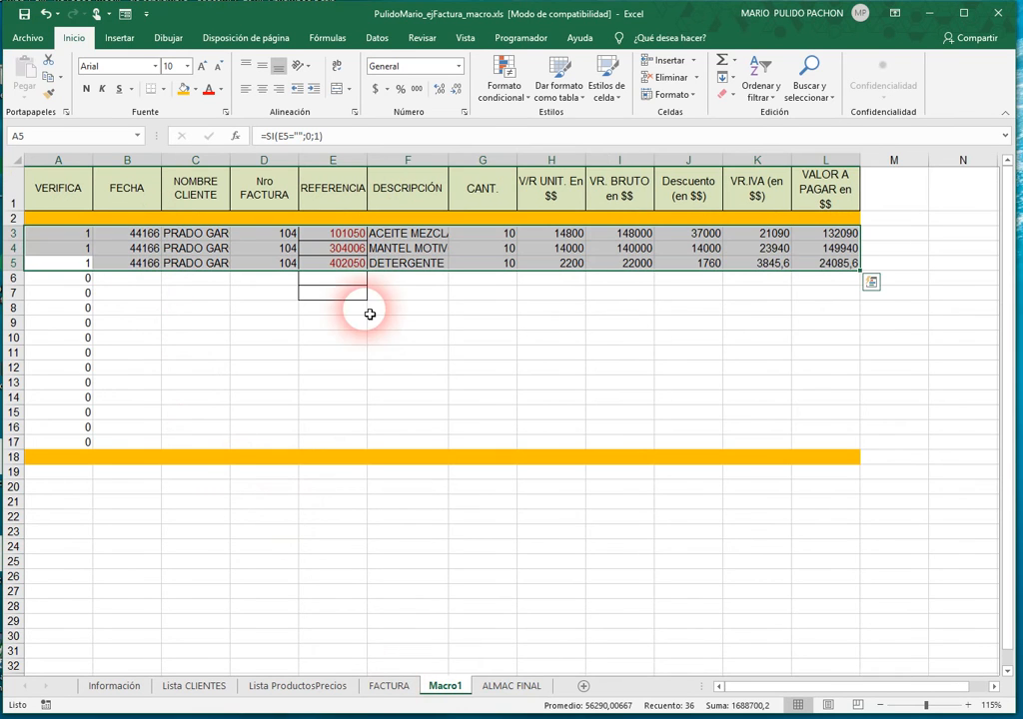
left_click(508, 687)
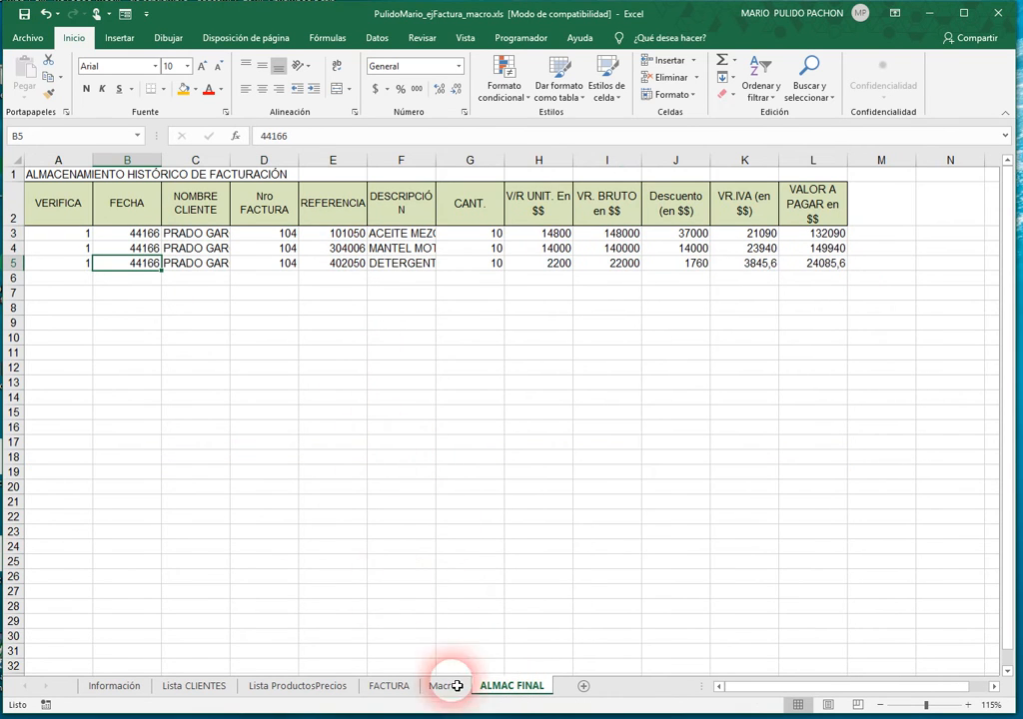
left_click(320, 332)
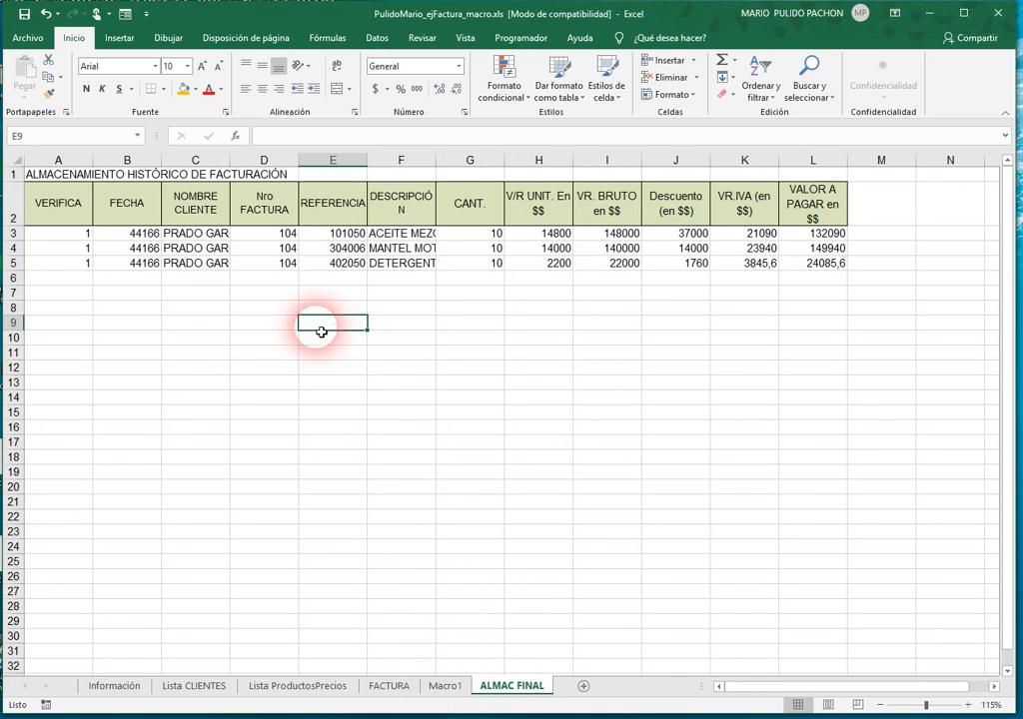
left_click(441, 688)
left_click(339, 320)
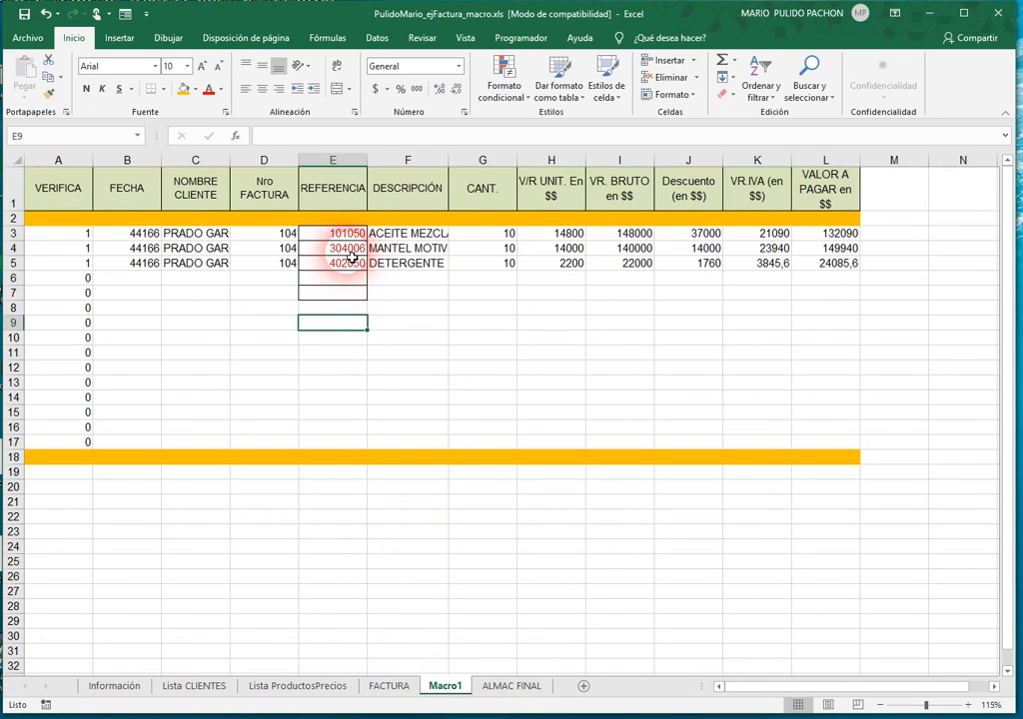
left_click_drag(345, 235, 343, 338)
key("Delete")
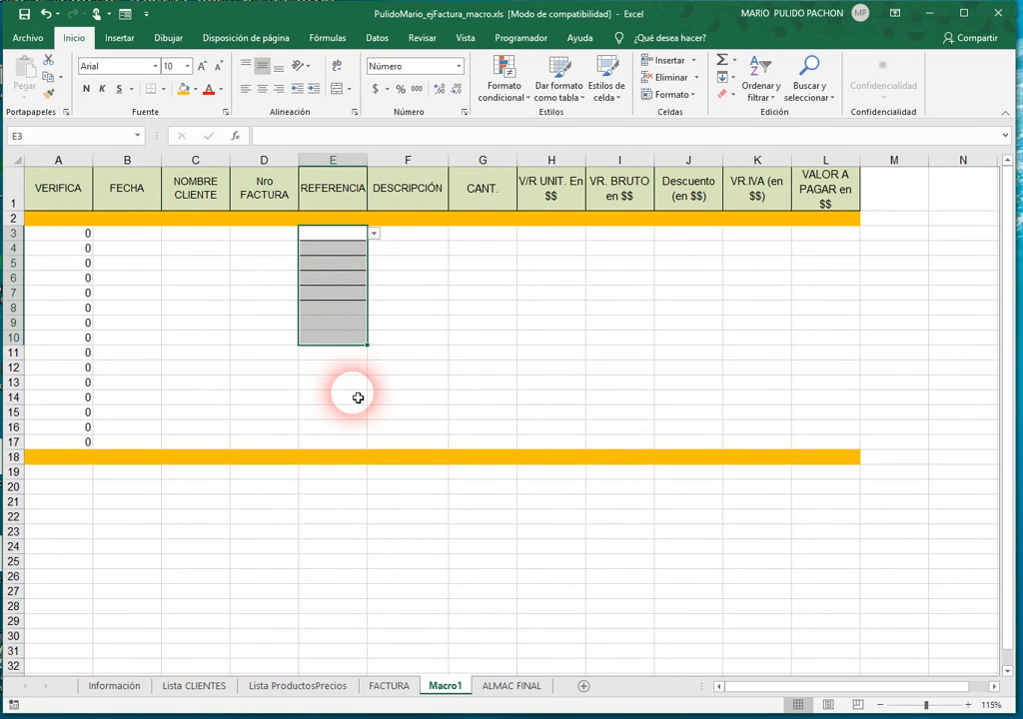
key("Left")
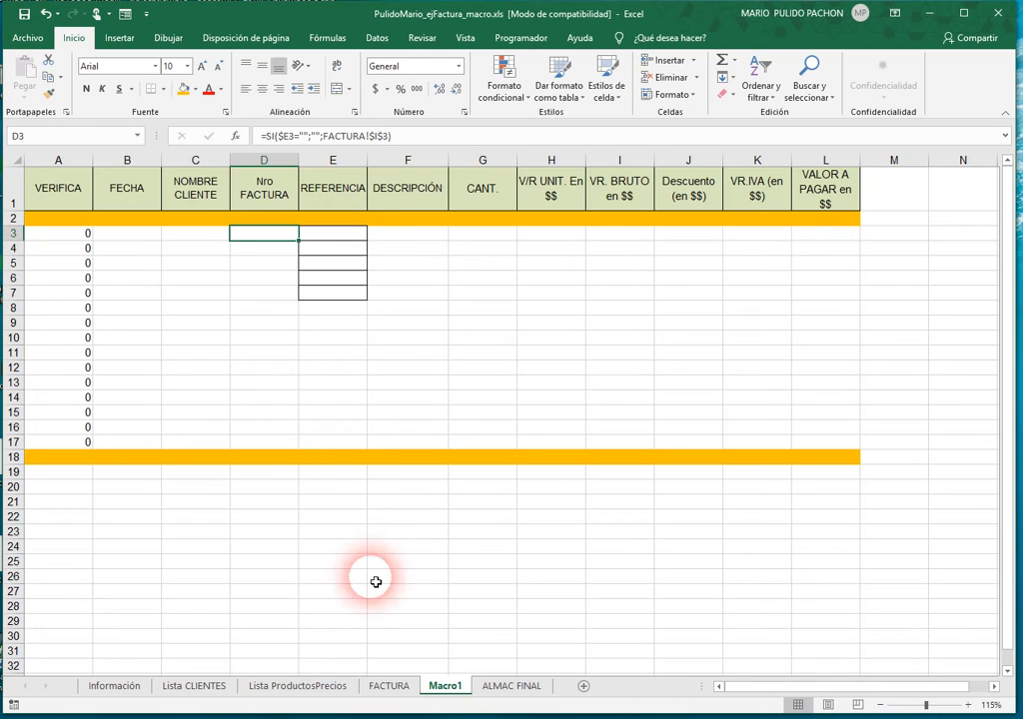
- Check the invoice-numbering formulas in K1, K2 and K4 of the FACTURA sheet
left_click(404, 689)
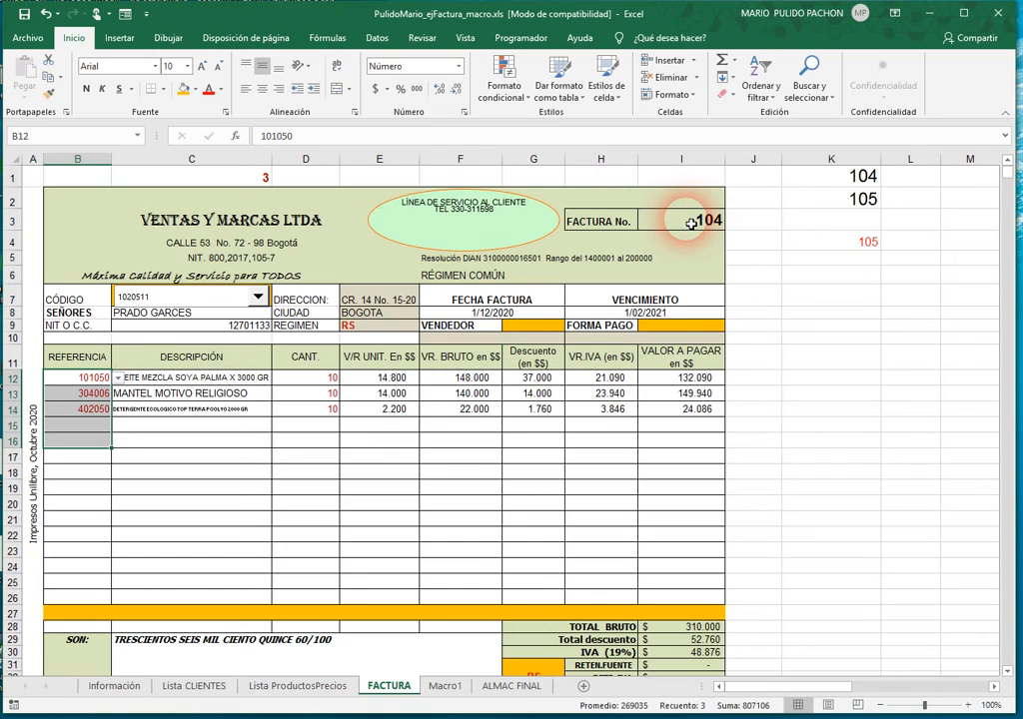
left_click(837, 177)
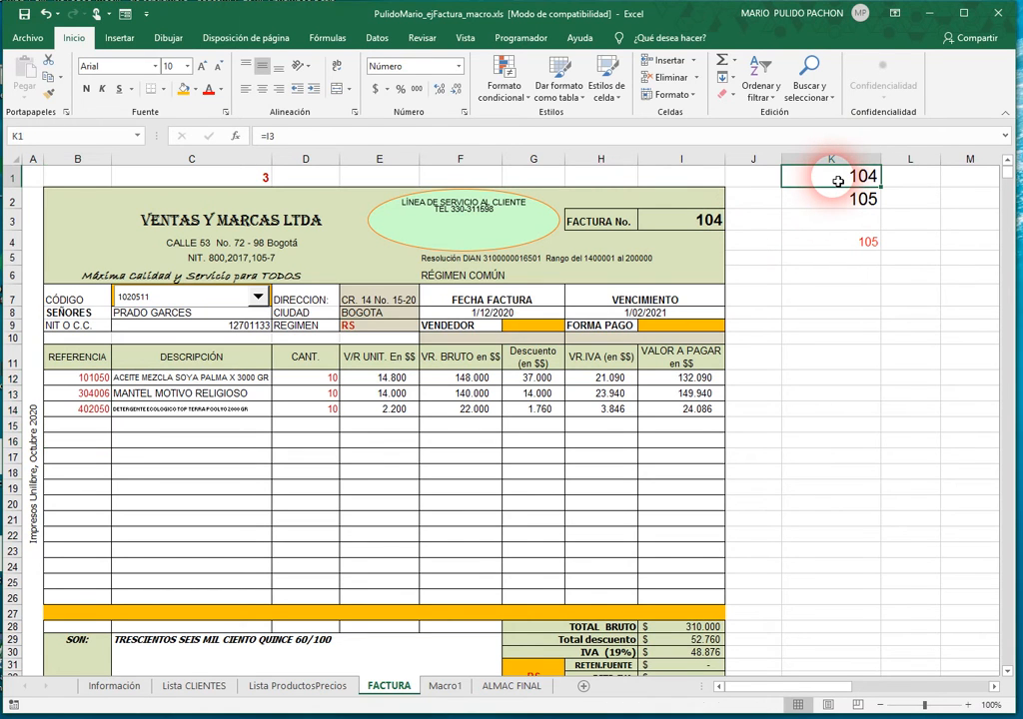
key("Return")
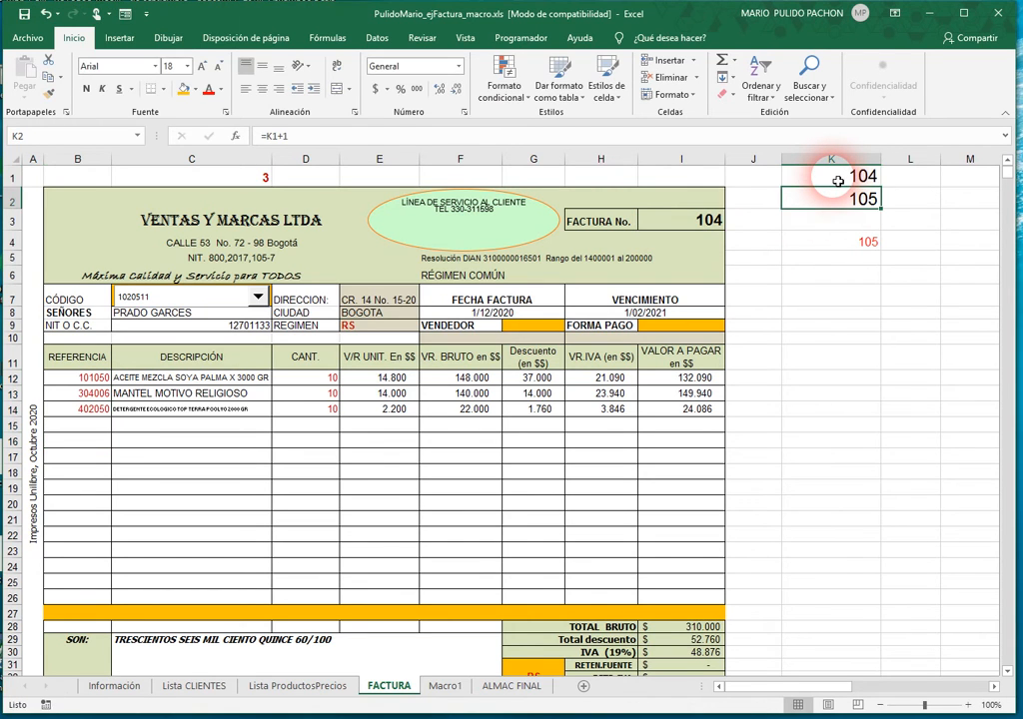
key("ctrl+Return")
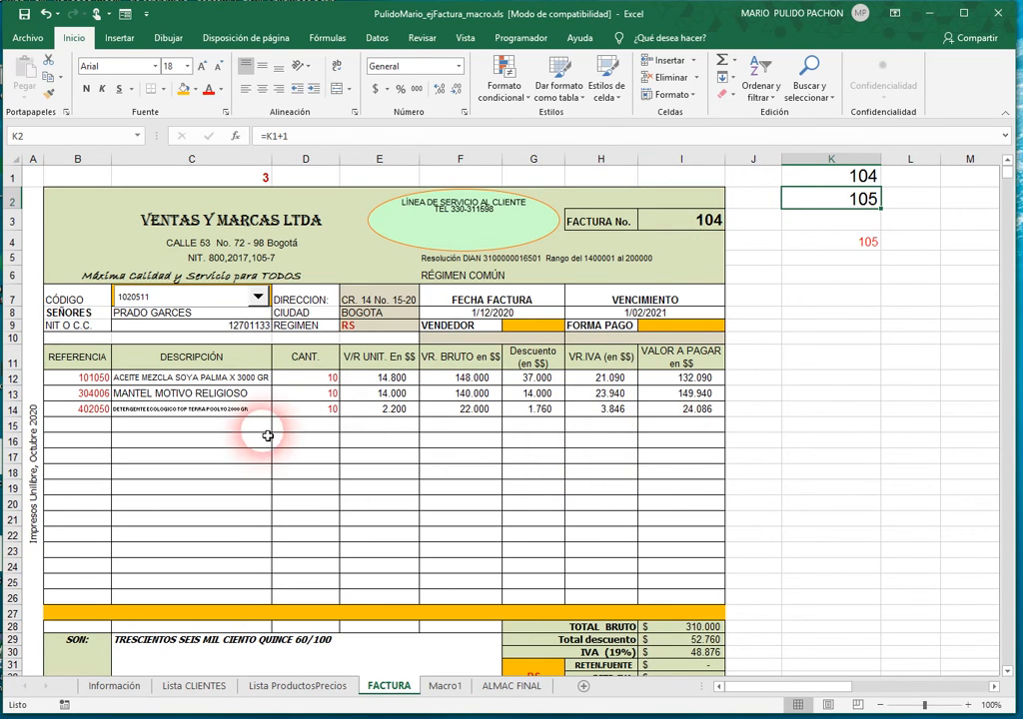
double_click(840, 249)
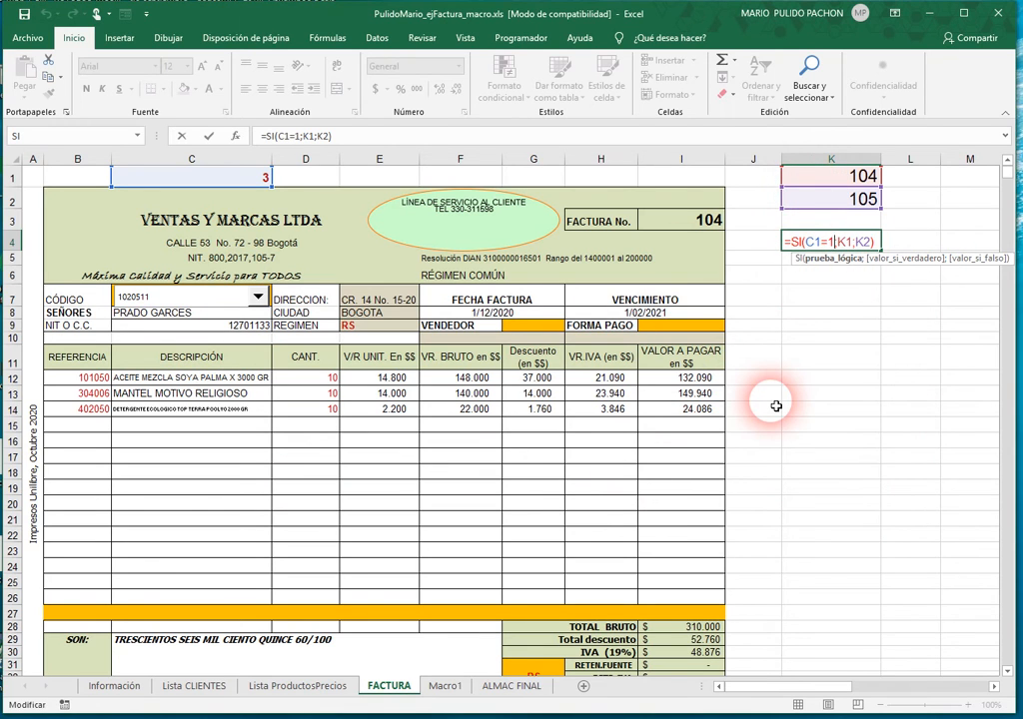
key("ctrl+Return")
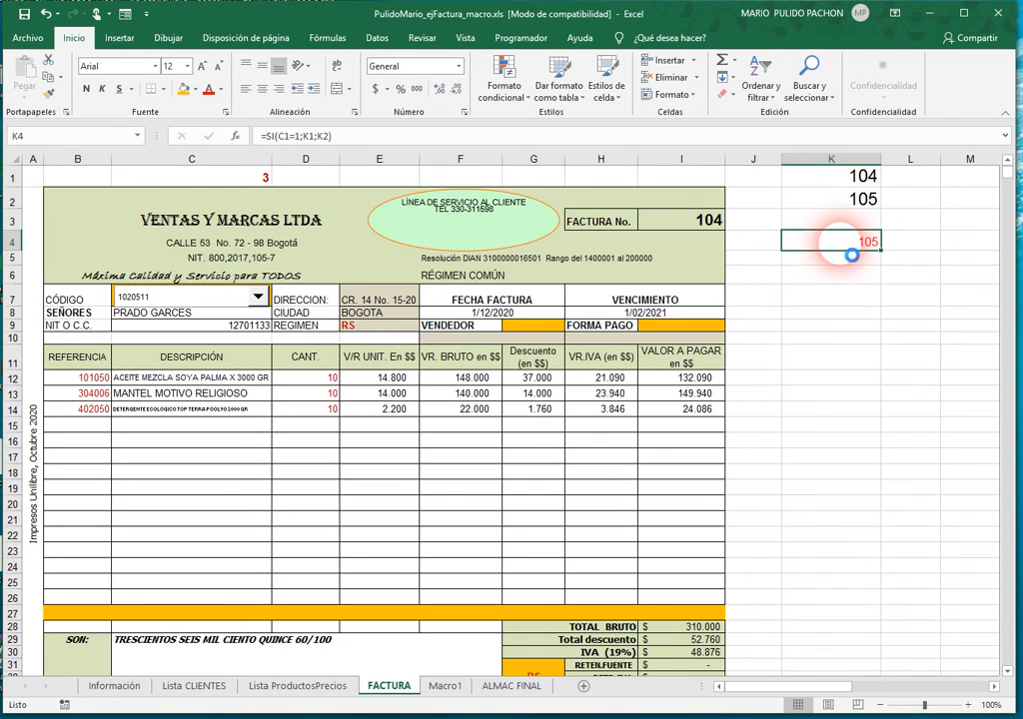
- Update the FACTURA No. in I3 by pasting only the value of the next number calculated in K4
right_click(691, 220)
left_click(740, 283)
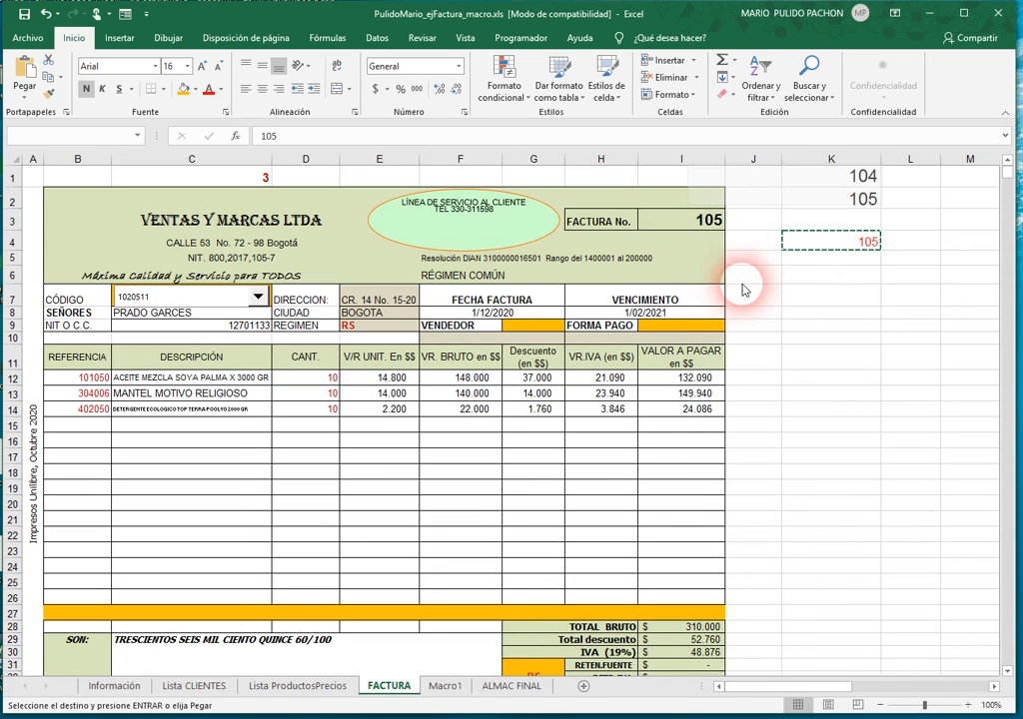
left_click(799, 319)
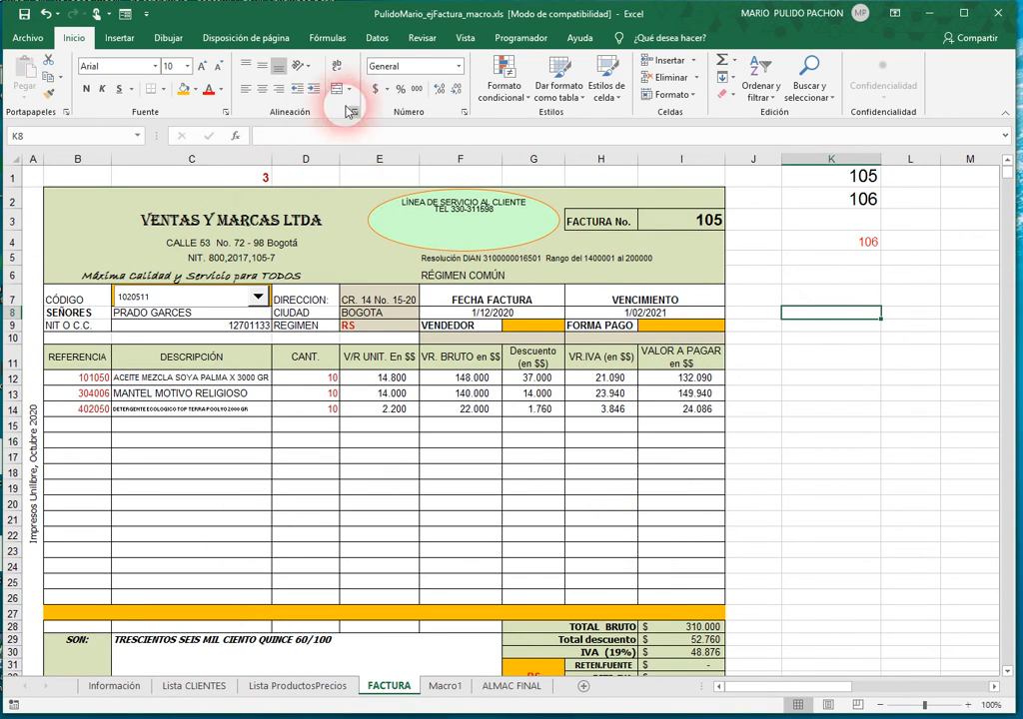
- Set C1 of FACTURA to 1 so the customer code selector resets to Seleccione Código
left_click(245, 183)
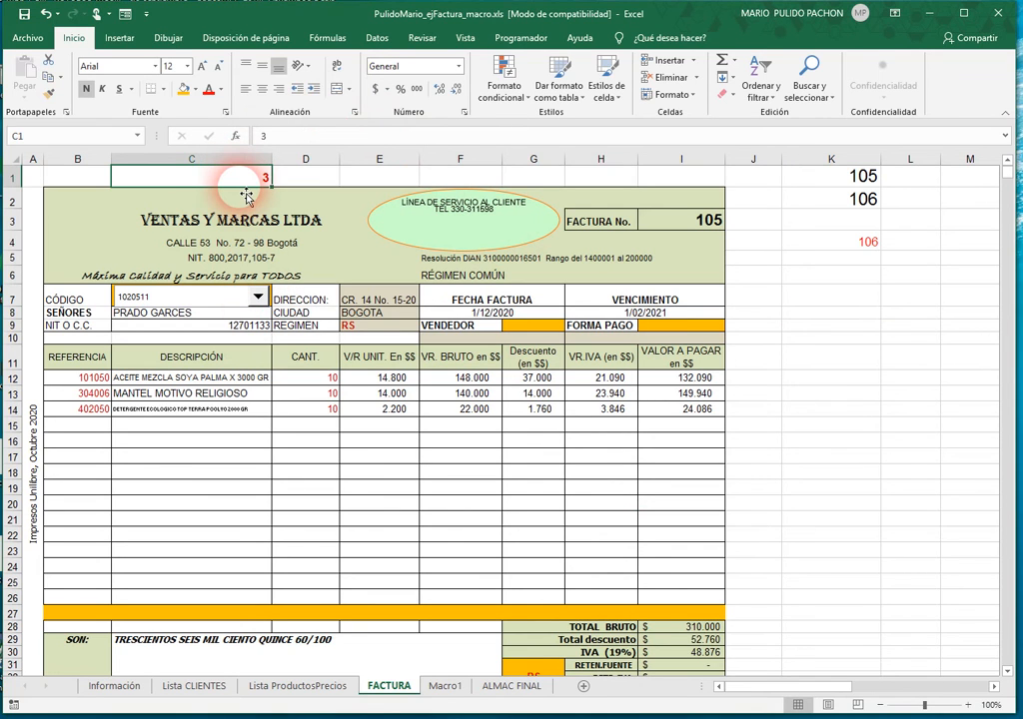
type("1")
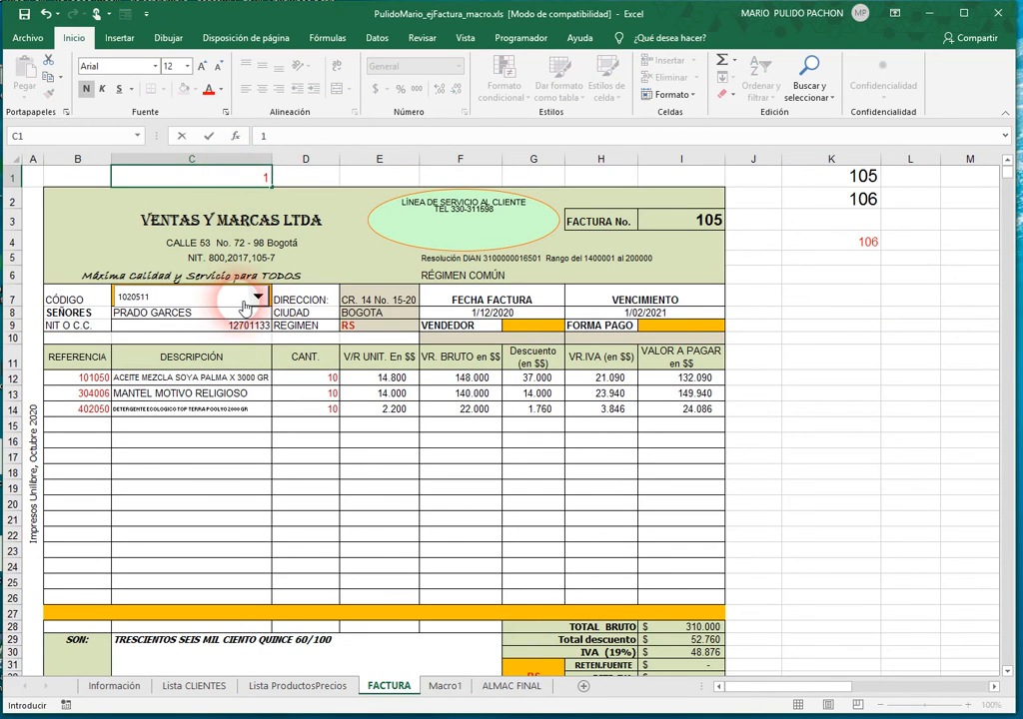
key("Return")
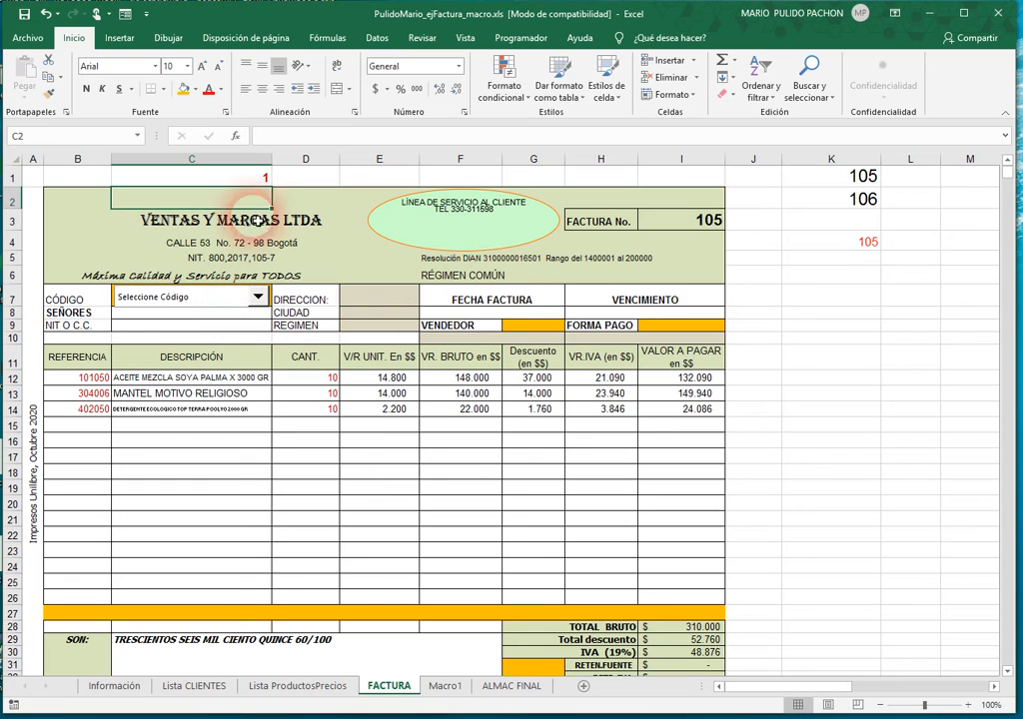
left_click(259, 299)
left_click(256, 298)
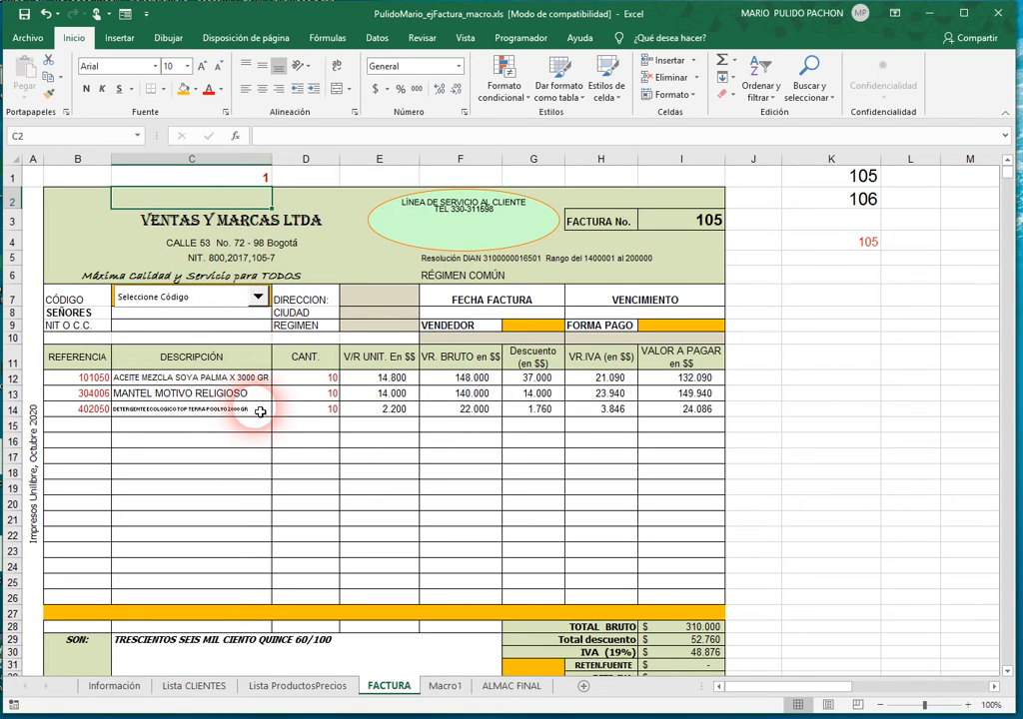
- Clear the product references in B12:B18 and the quantities in D12:D18 of FACTURA, and return to ALMAC FINAL
left_click_drag(97, 384, 90, 478)
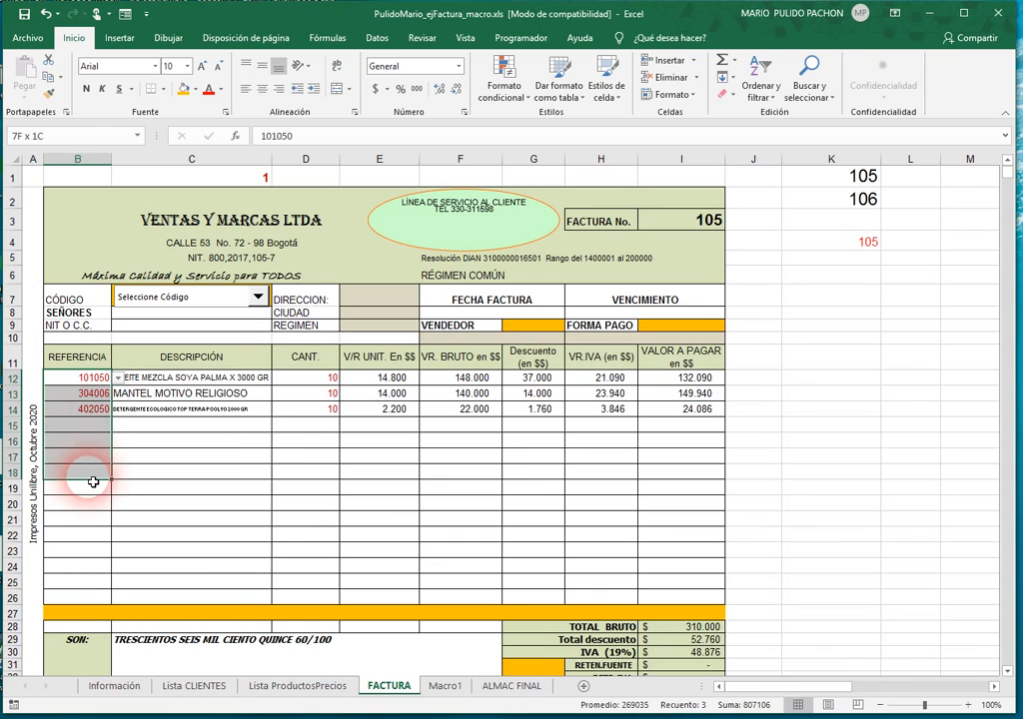
key("Delete")
left_click_drag(319, 384, 320, 475)
key("Up")
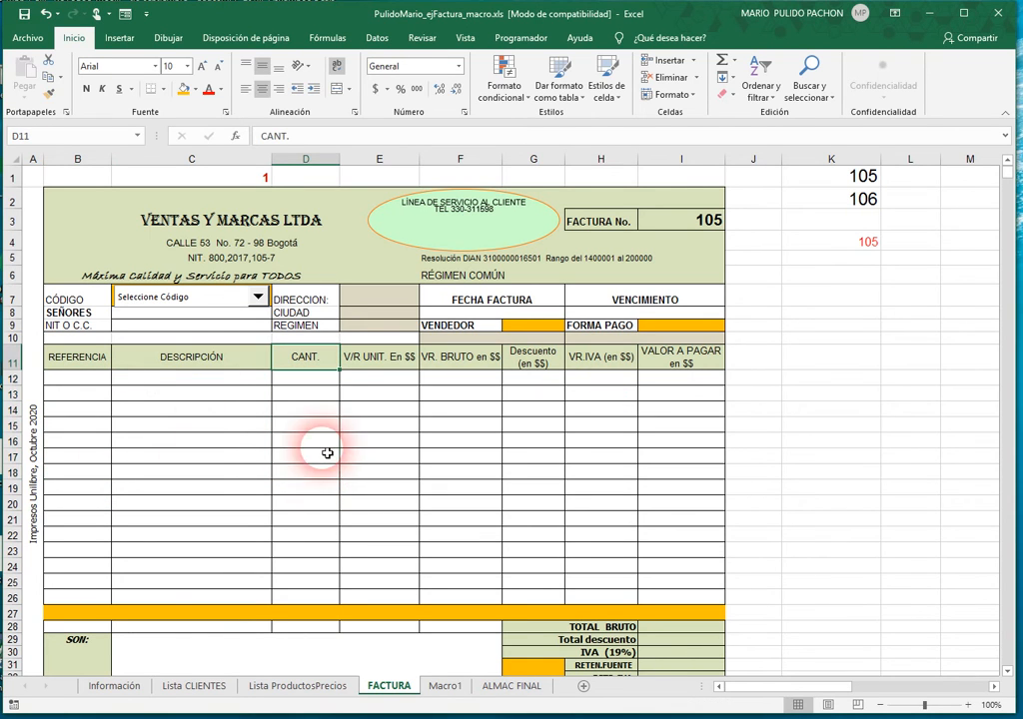
left_click(755, 327)
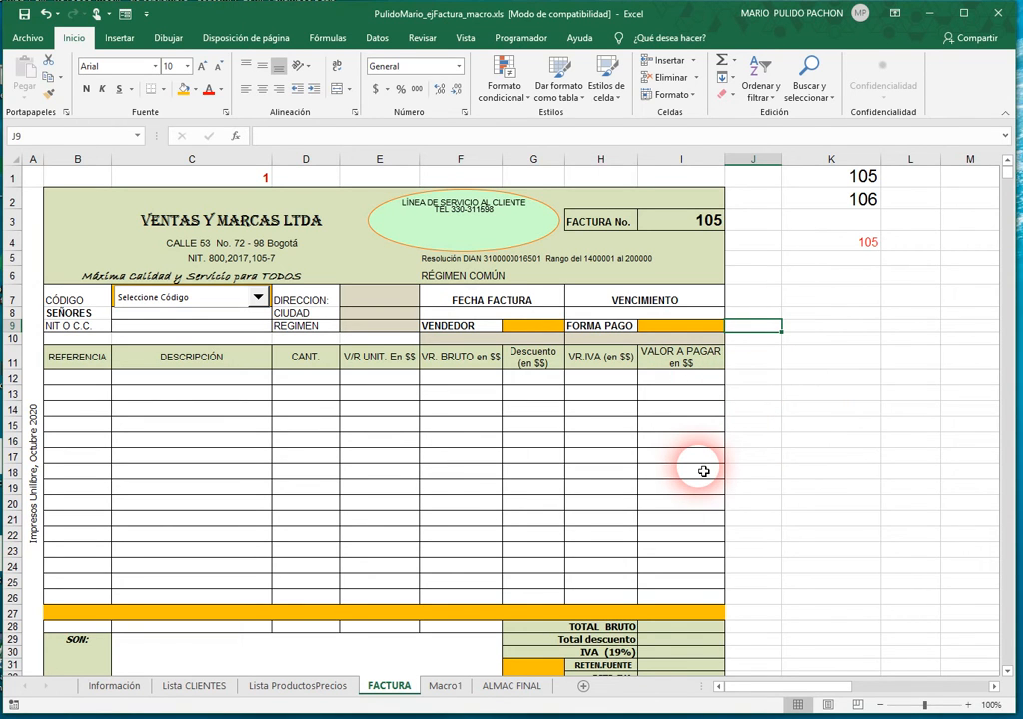
left_click(511, 686)
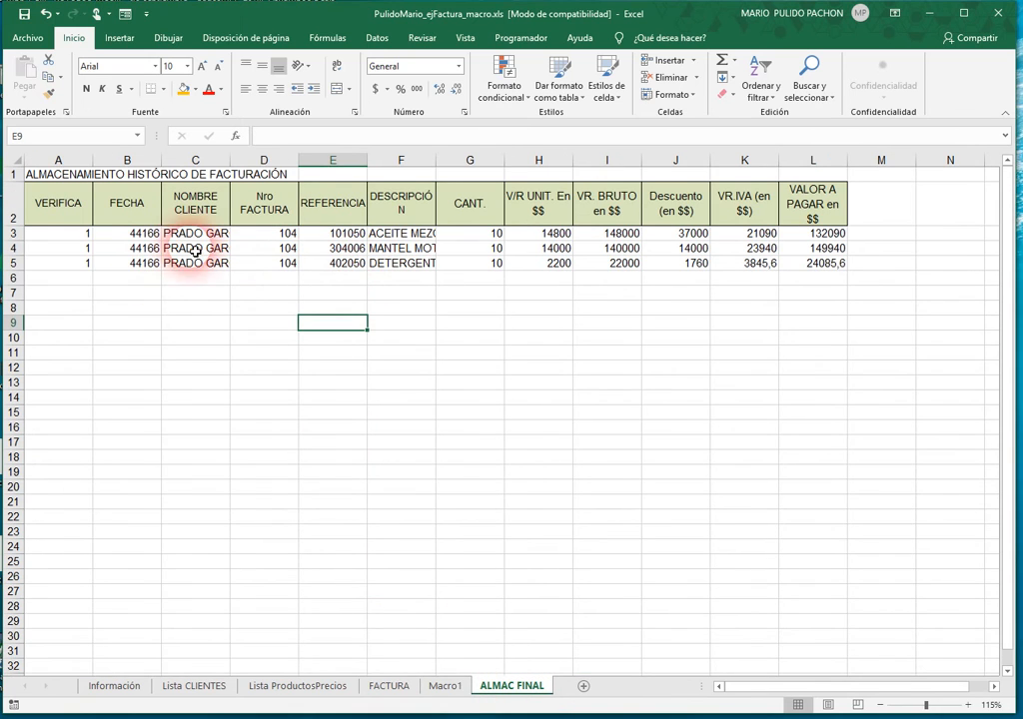
- Delete the stored test invoice rows in A3:L5 of ALMAC FINAL and return to cell A1
left_click_drag(71, 240, 805, 267)
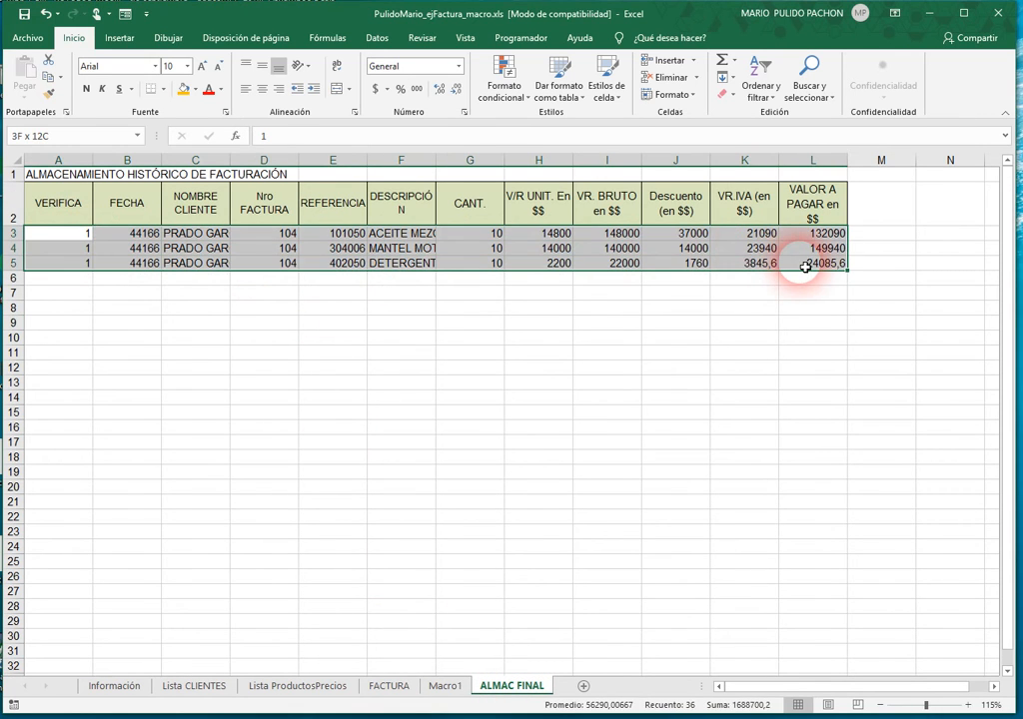
key("Delete")
key("Up")
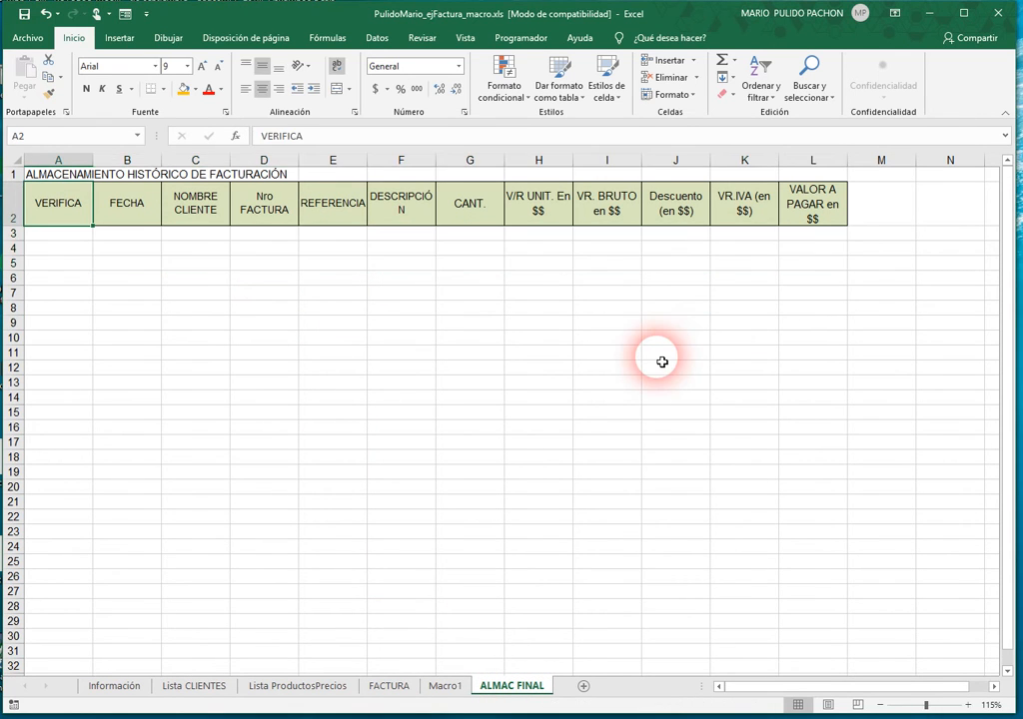
key("Up")
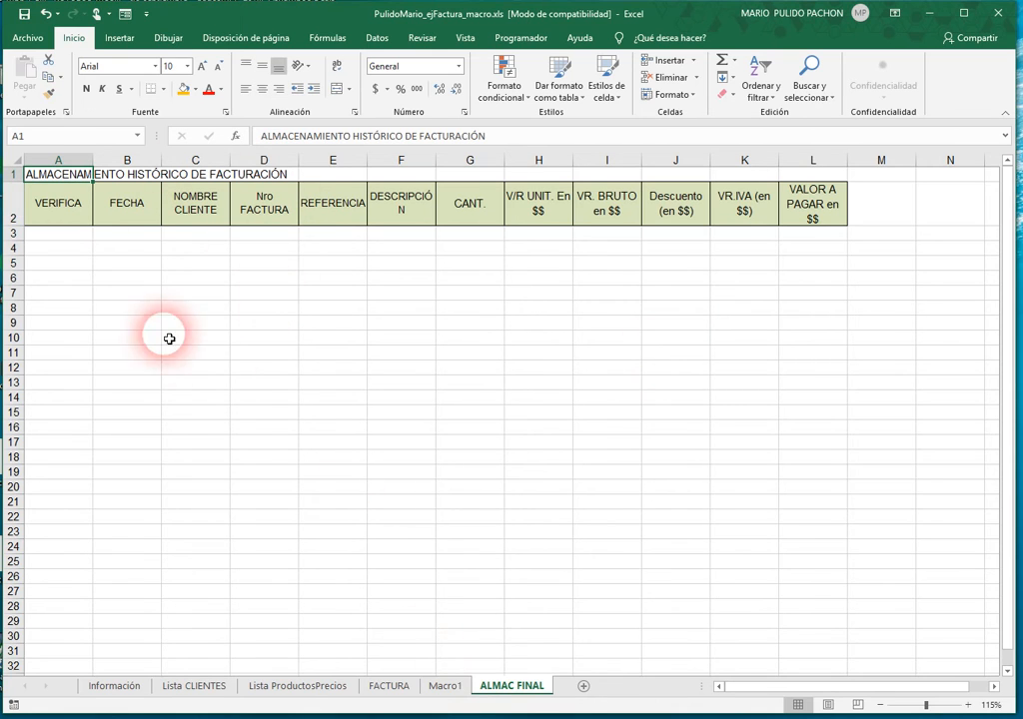
key("Down")
key("Up")
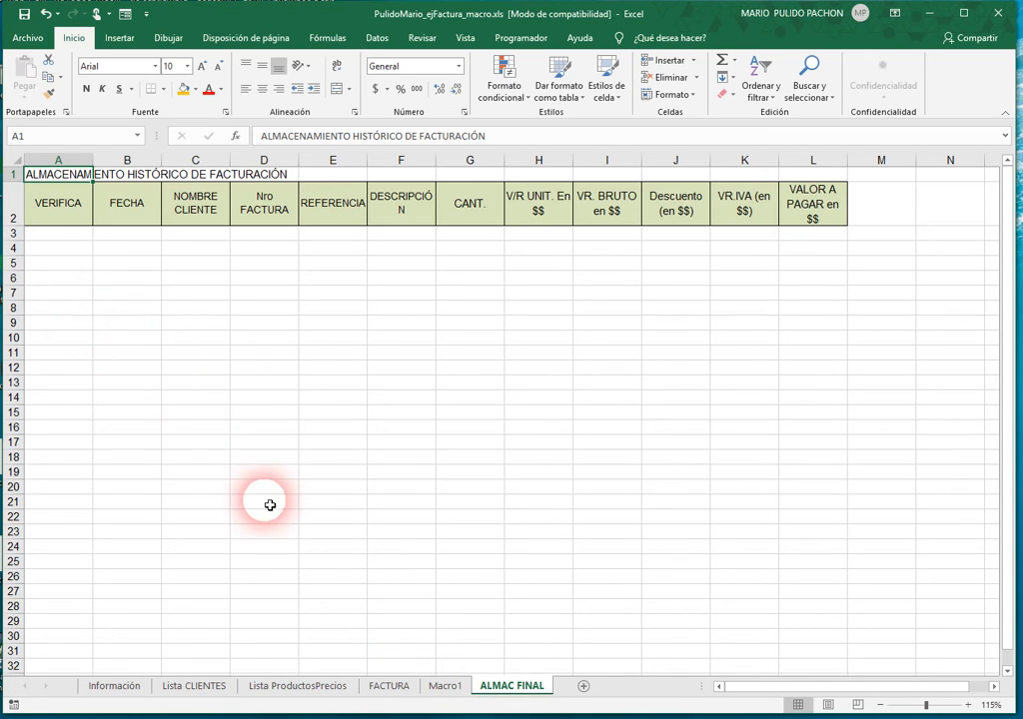
- Go to the FACTURA sheet and choose the second customer code in the CÓDIGO selector
left_click(444, 685)
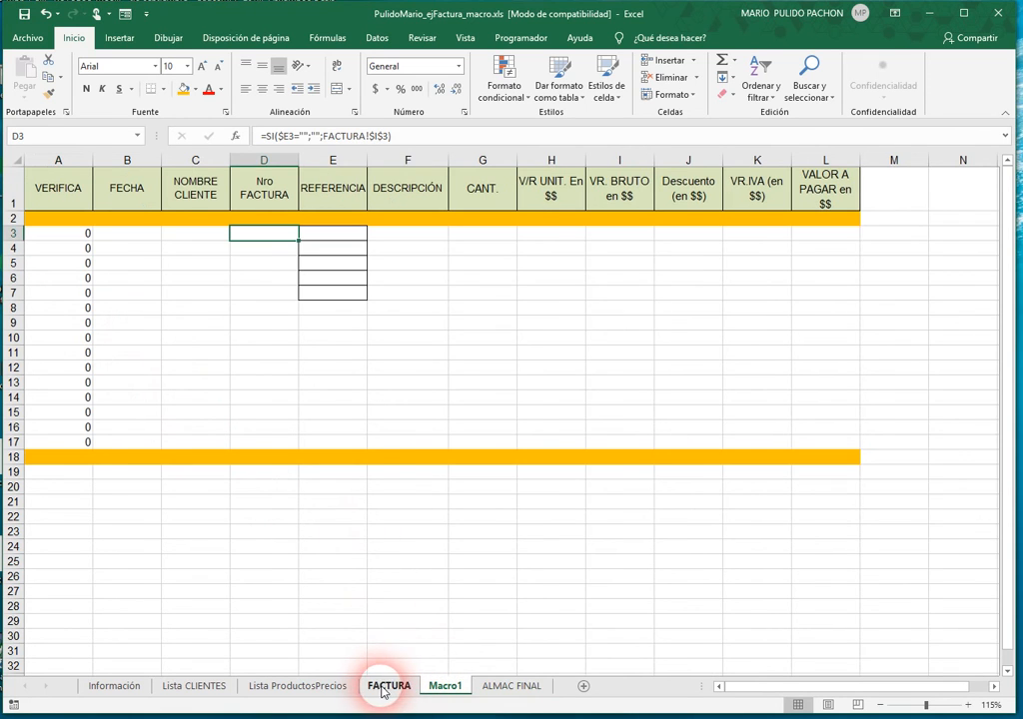
left_click(382, 687)
scroll(365, 461, "down", 1)
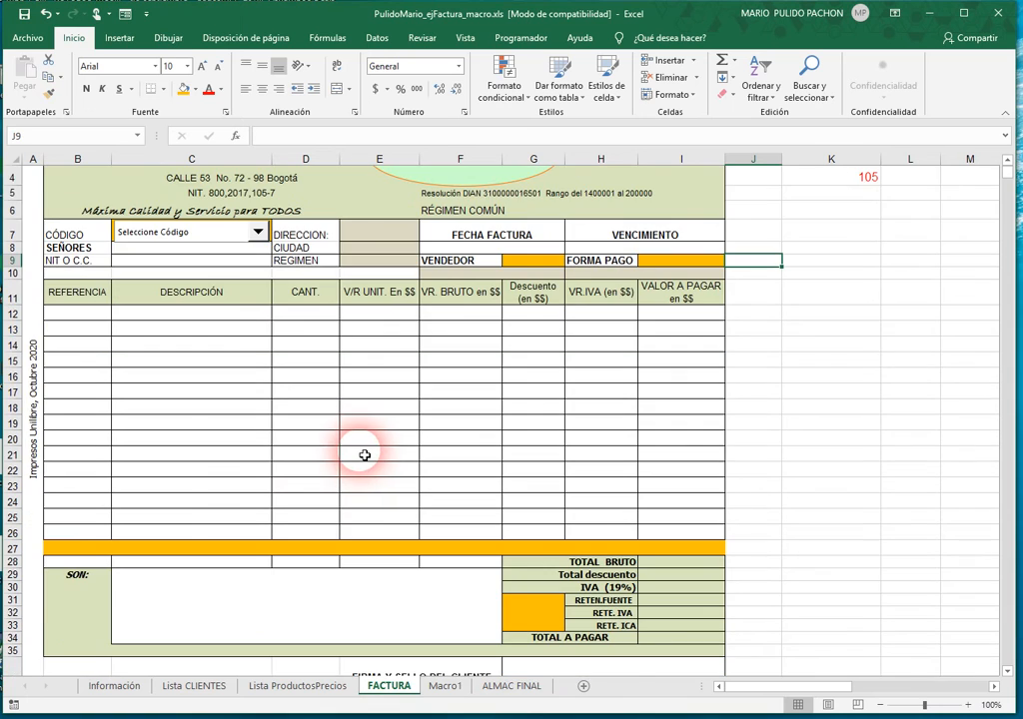
scroll(365, 455, "up", 1)
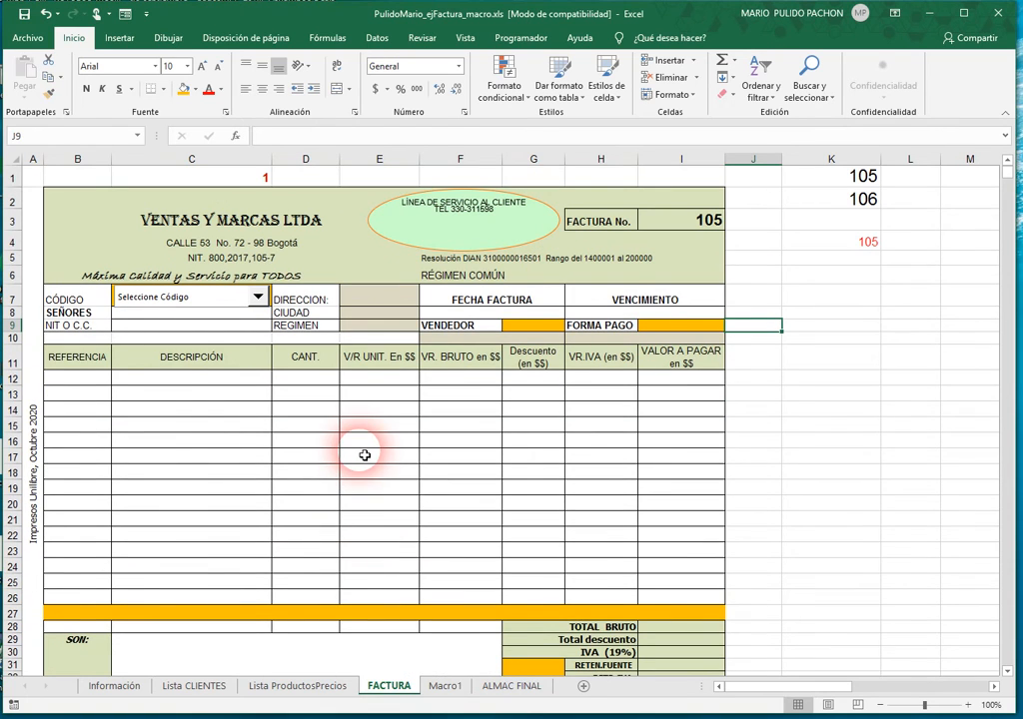
left_click(258, 296)
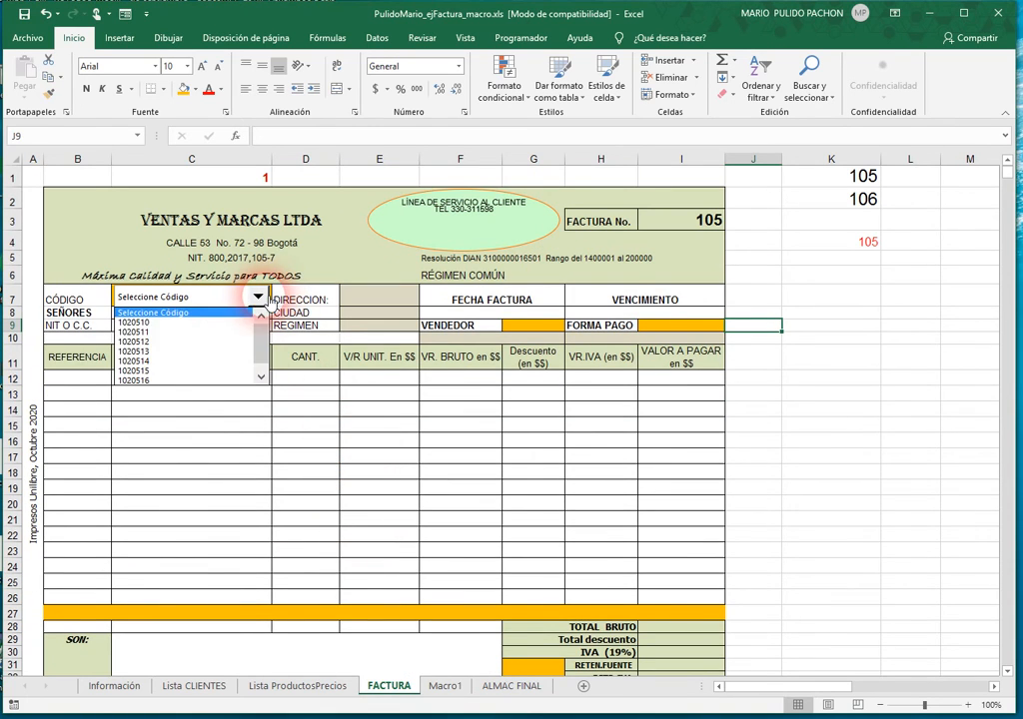
left_click(138, 332)
- Fill the product references in B12:B14 of the invoice with 101024, 301040 and 302310
left_click(95, 379)
left_click(118, 381)
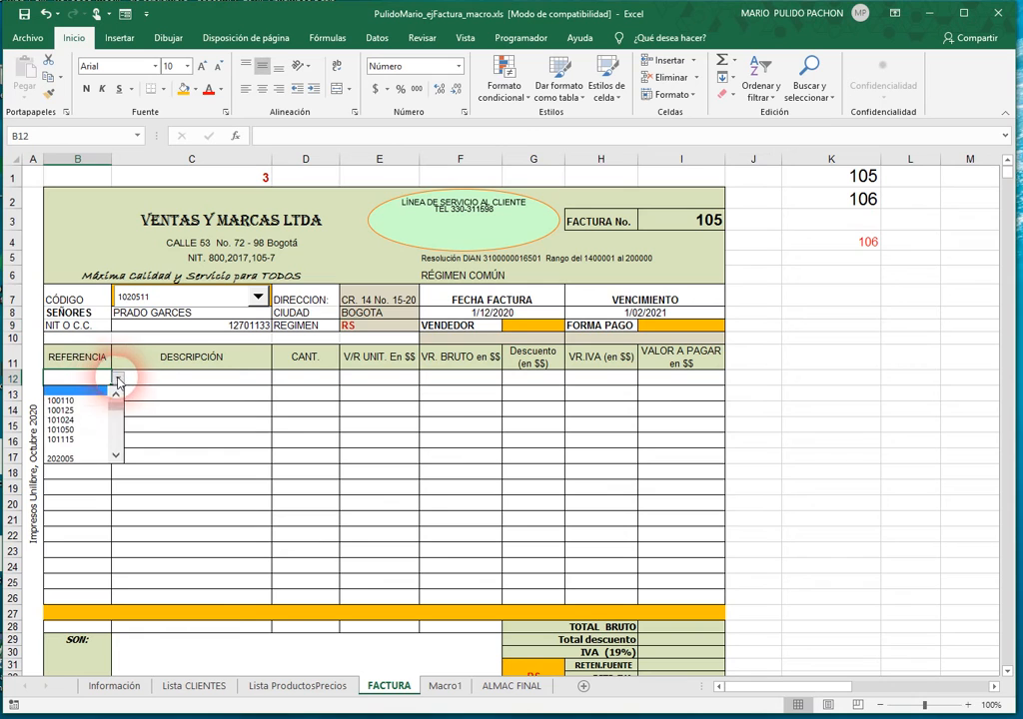
left_click(75, 419)
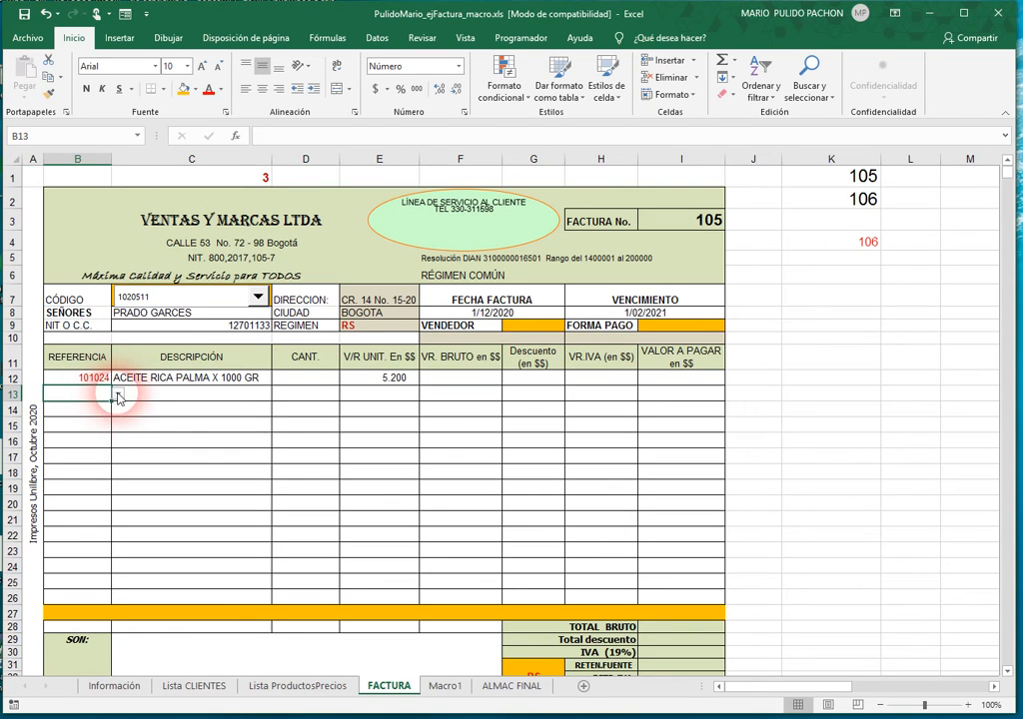
left_click(117, 394)
scroll(70, 449, "down", 3)
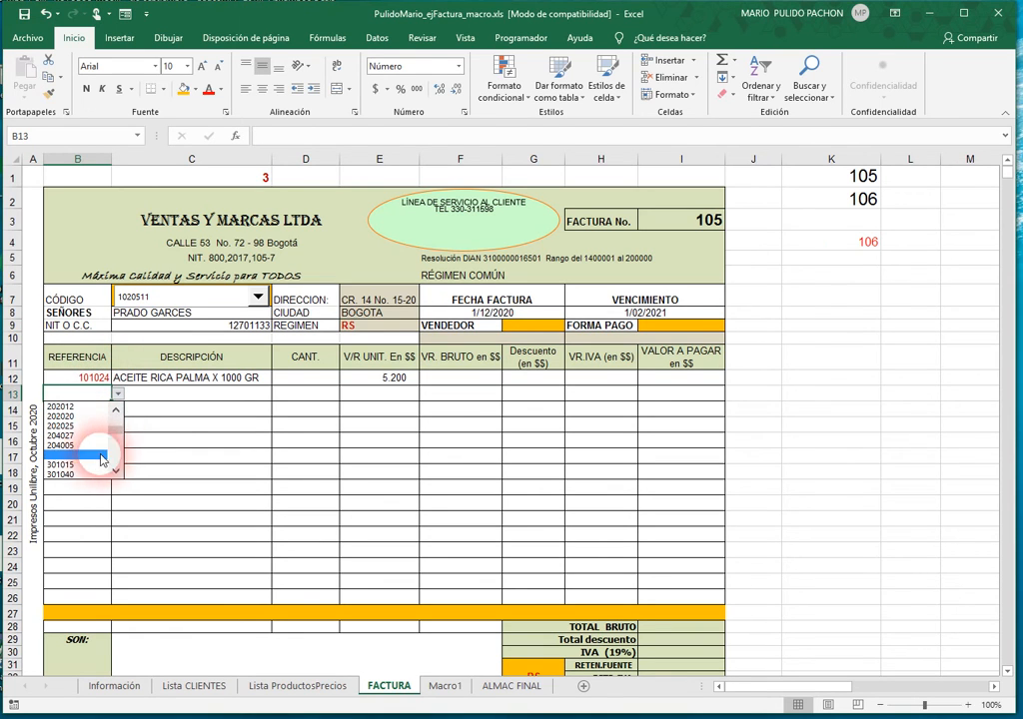
left_click(66, 460)
left_click(105, 412)
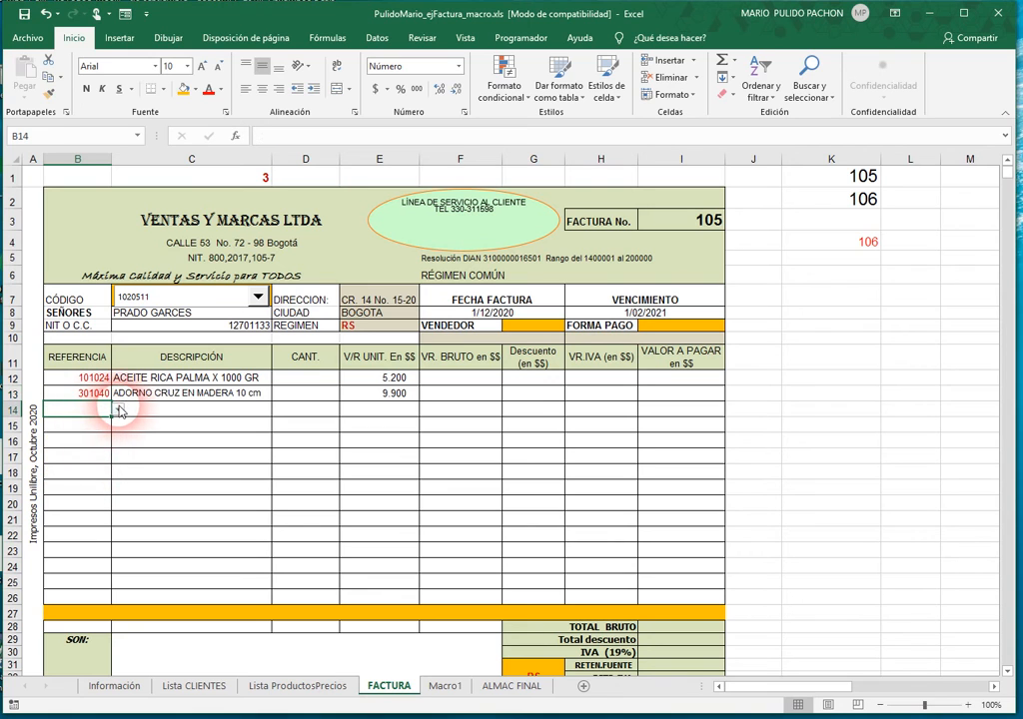
left_click(118, 410)
left_click(118, 463)
scroll(108, 465, "down", 5)
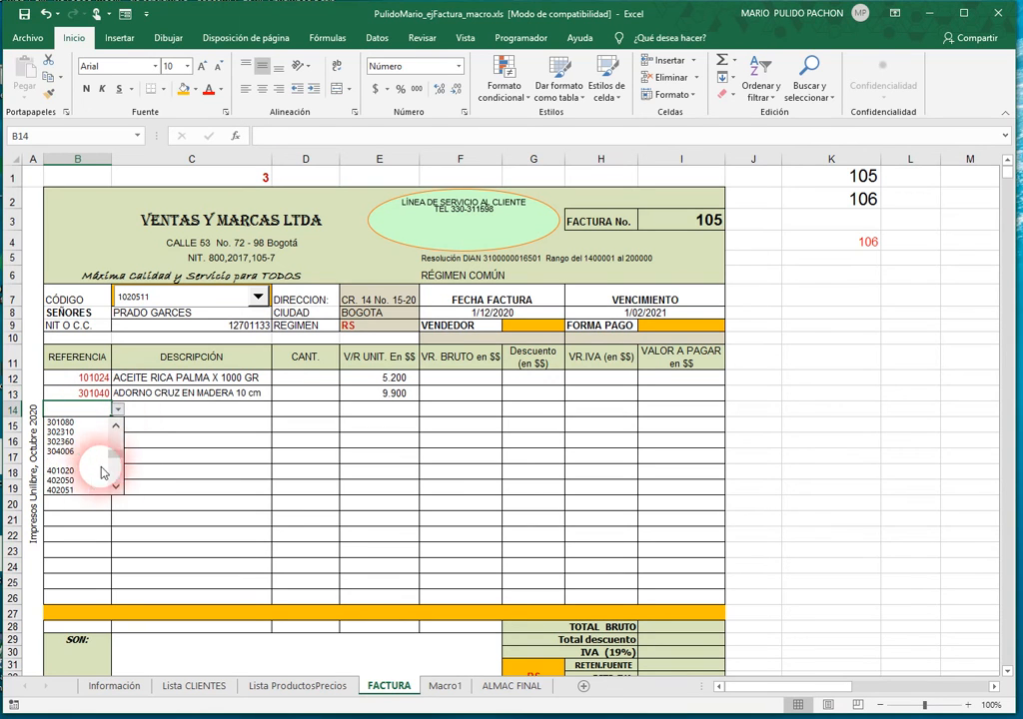
left_click(60, 431)
- Enter a quantity of 5 for each of the three products in D12:D14
left_click(303, 384)
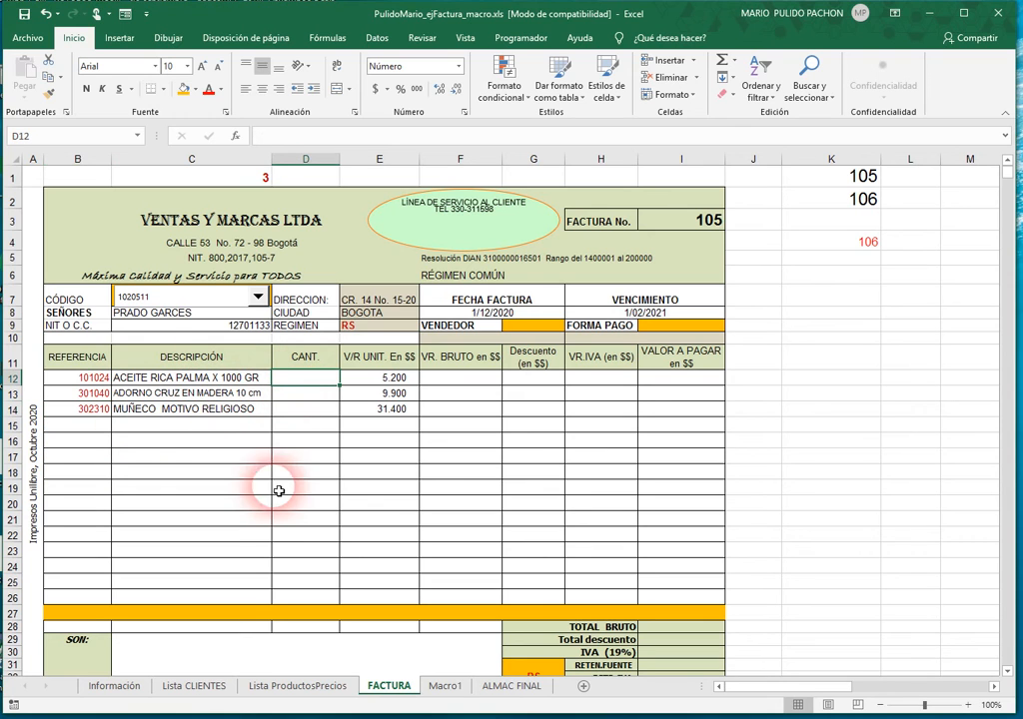
type("5")
key("Return")
type("5")
key("Return")
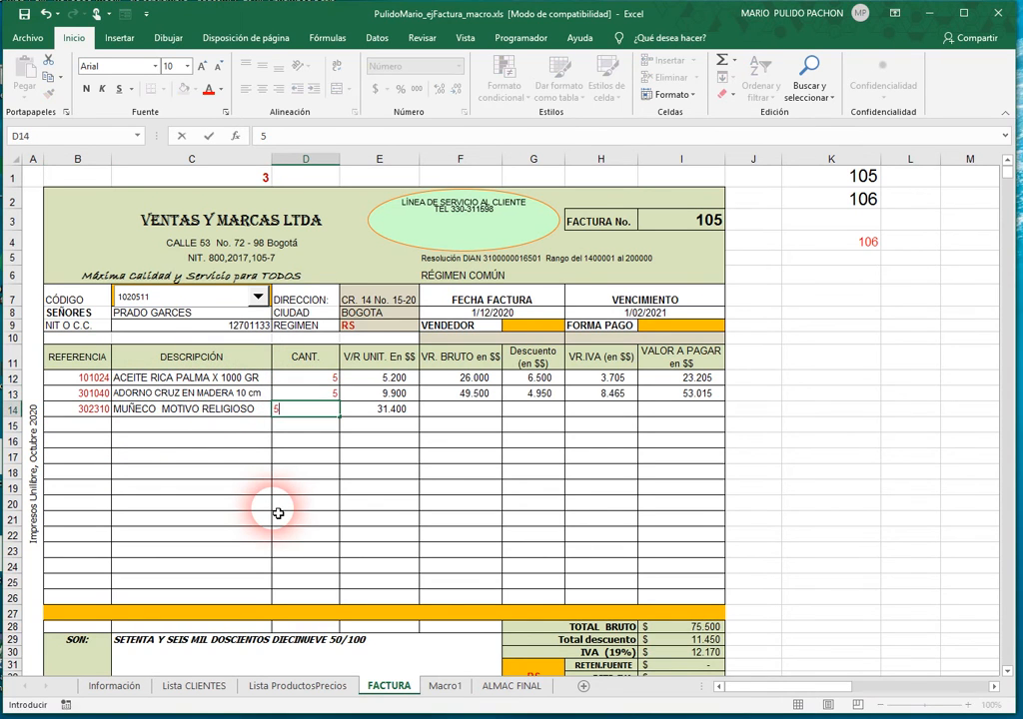
type("5")
key("Return")
key("Up")
key("Up")
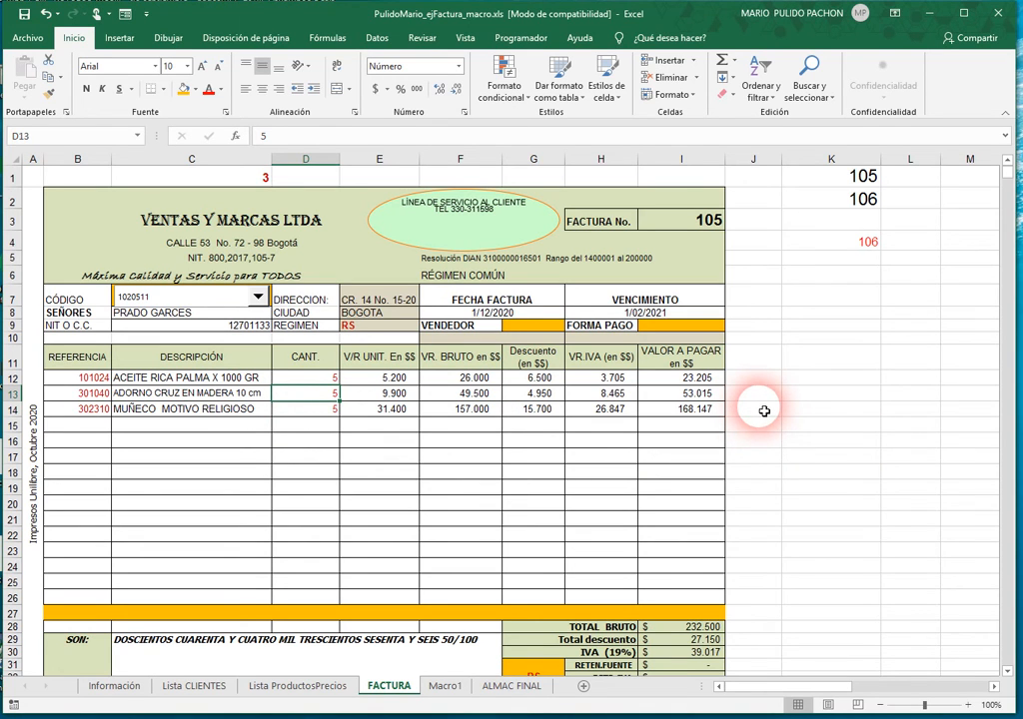
- Start recording a macro named GuardaFACT, stored in Este libro
left_click(521, 40)
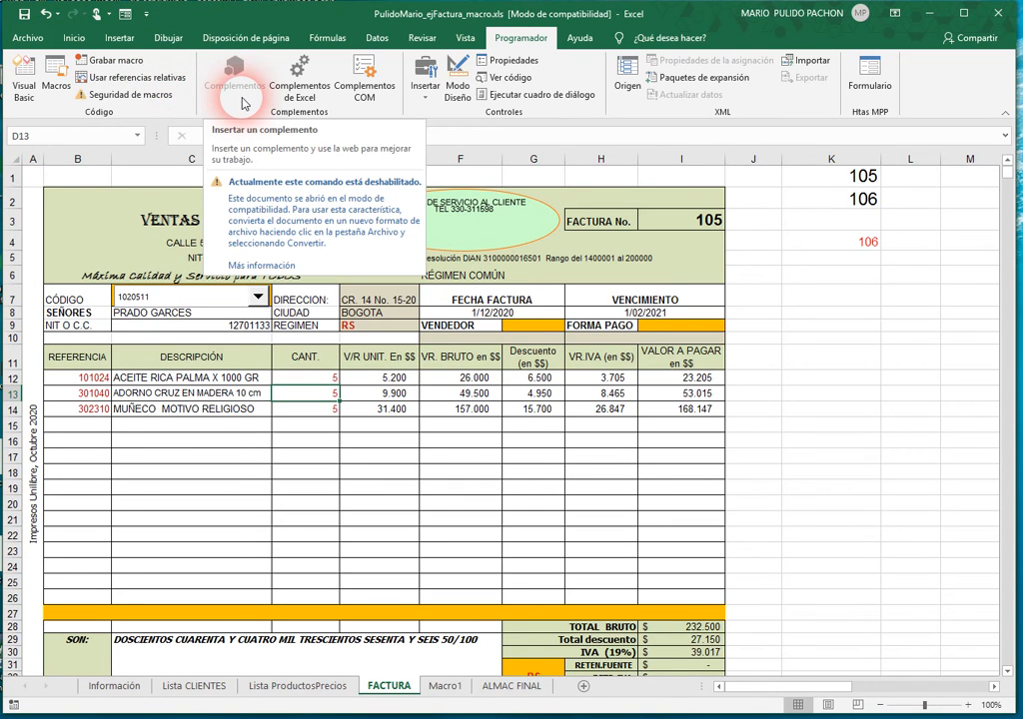
left_click(117, 61)
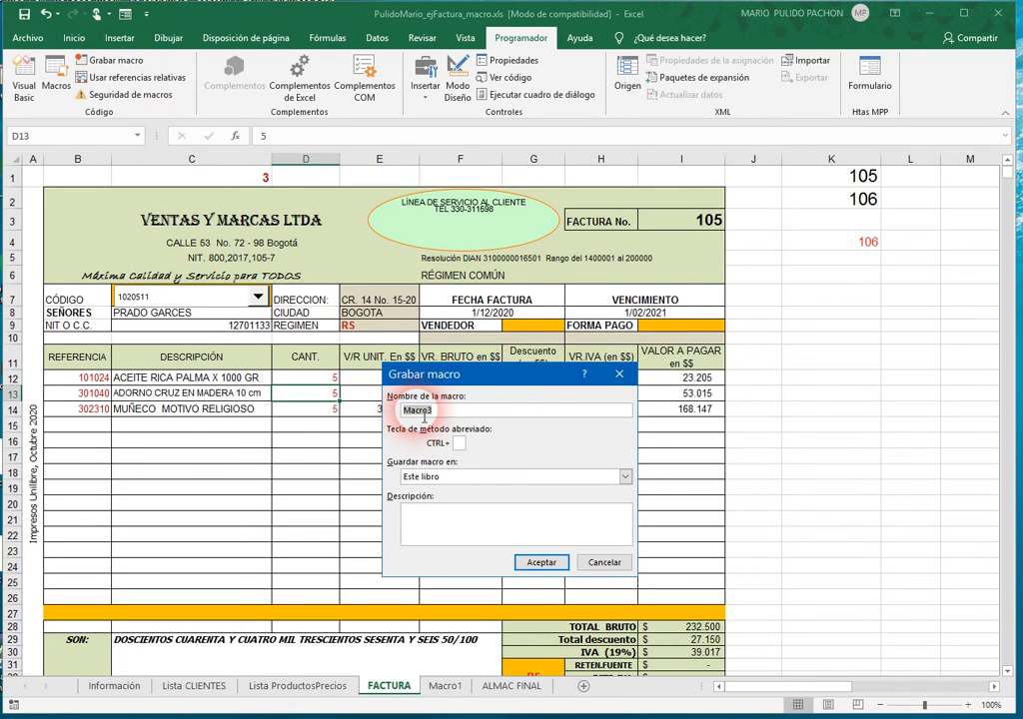
type("GuardaFACT")
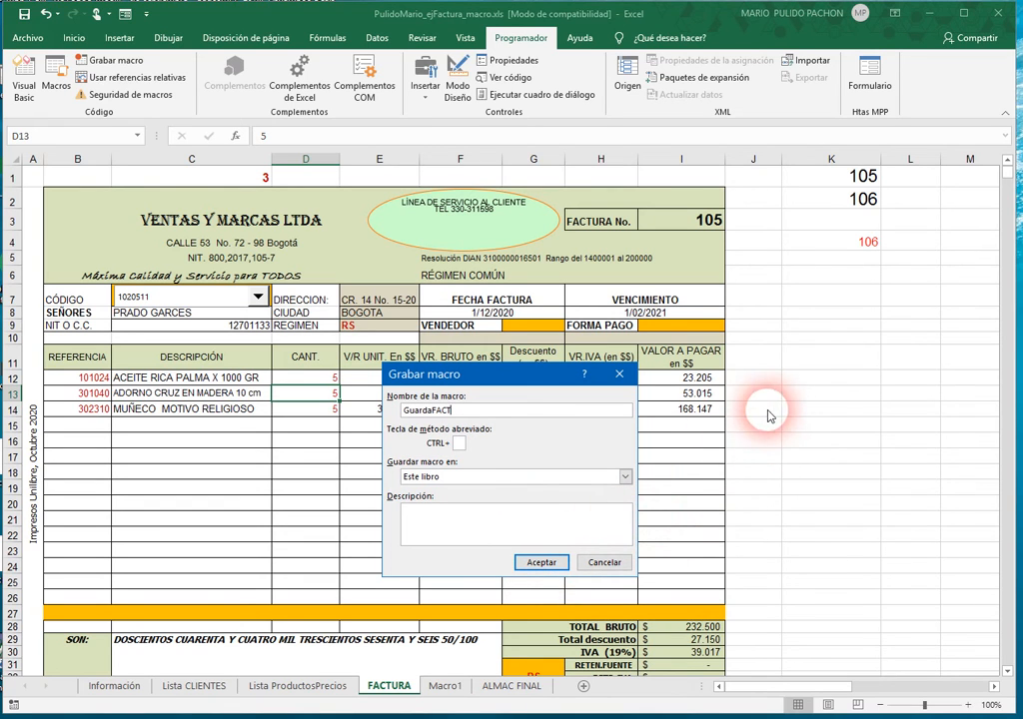
left_click(535, 560)
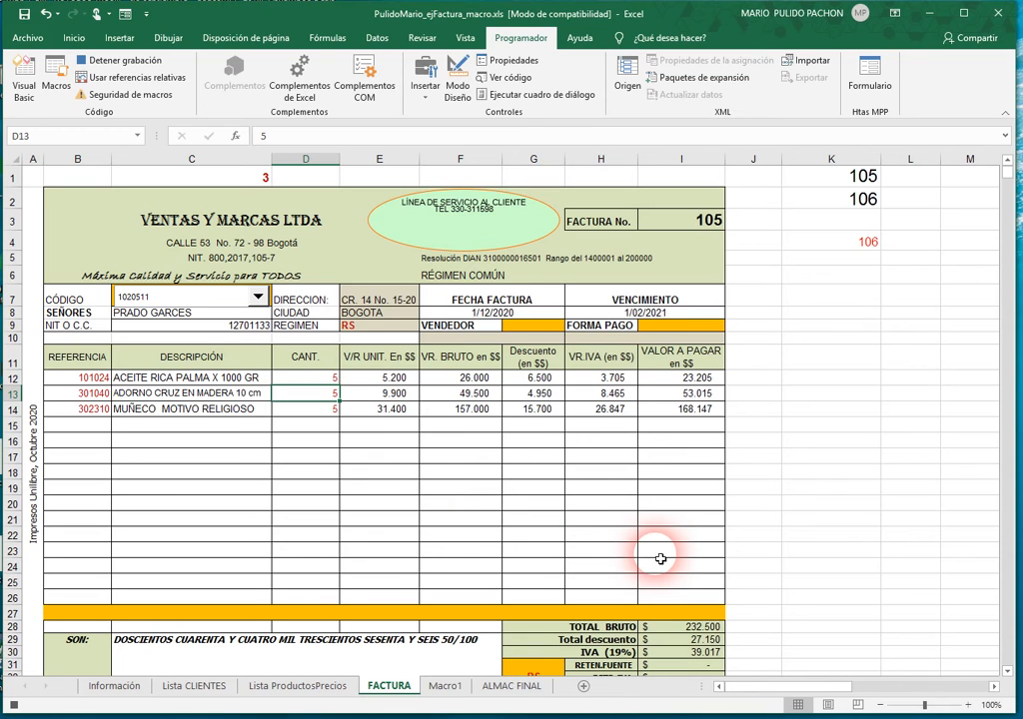
- Go to cell B12 of FACTURA and copy the reference range B12:B26
key("F5")
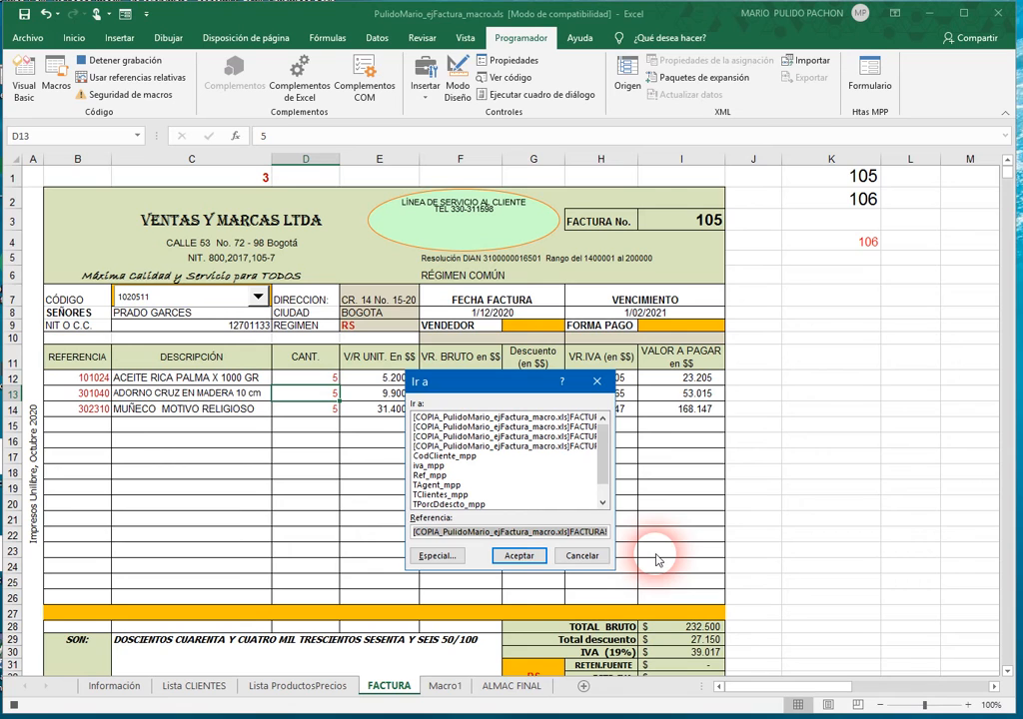
type("B12")
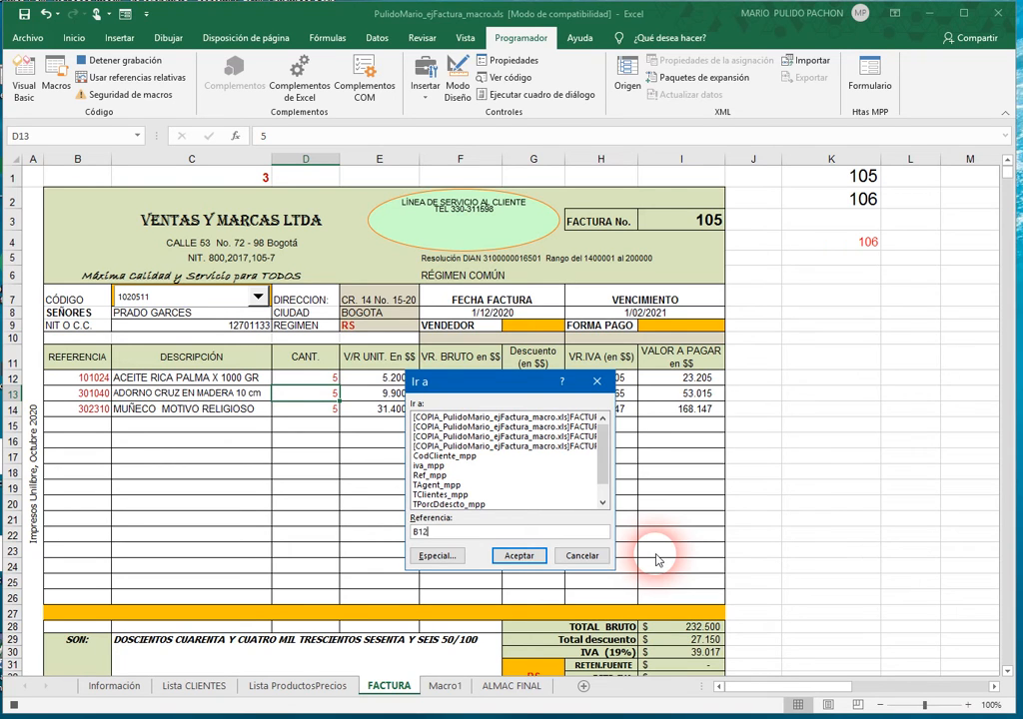
key("Return")
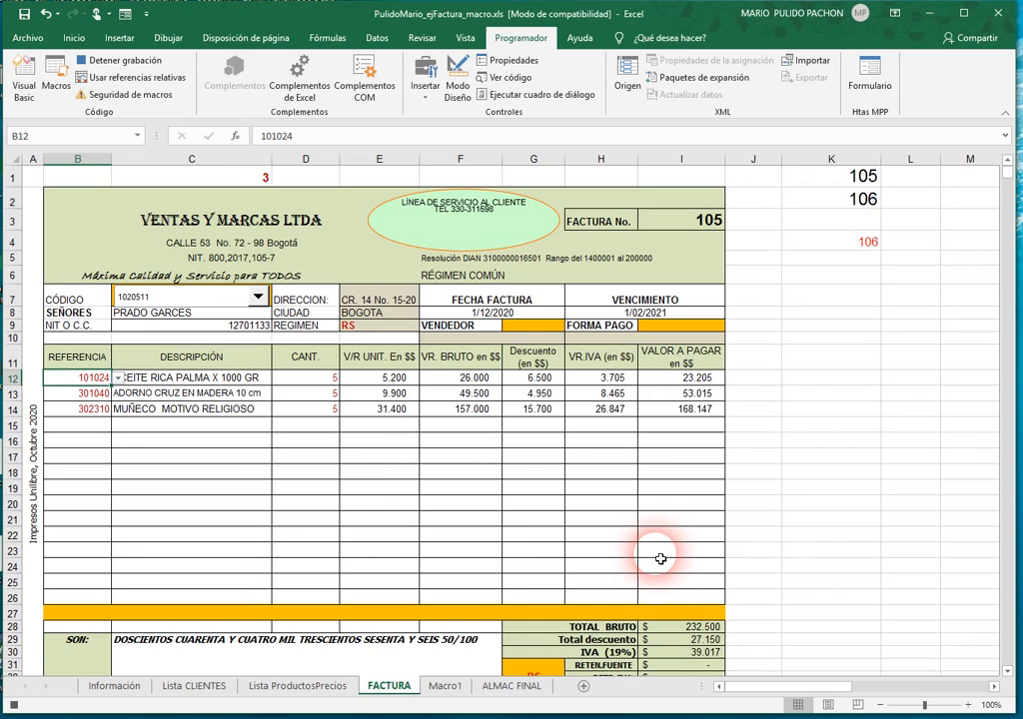
key("shift+Down")
key("shift+Down")
key("shift+Down")
key("shift+Down")
key("shift+Down")
key("shift+Down")
key("shift+Down")
key("shift+Down")
key("shift+Down")
key("shift+Down")
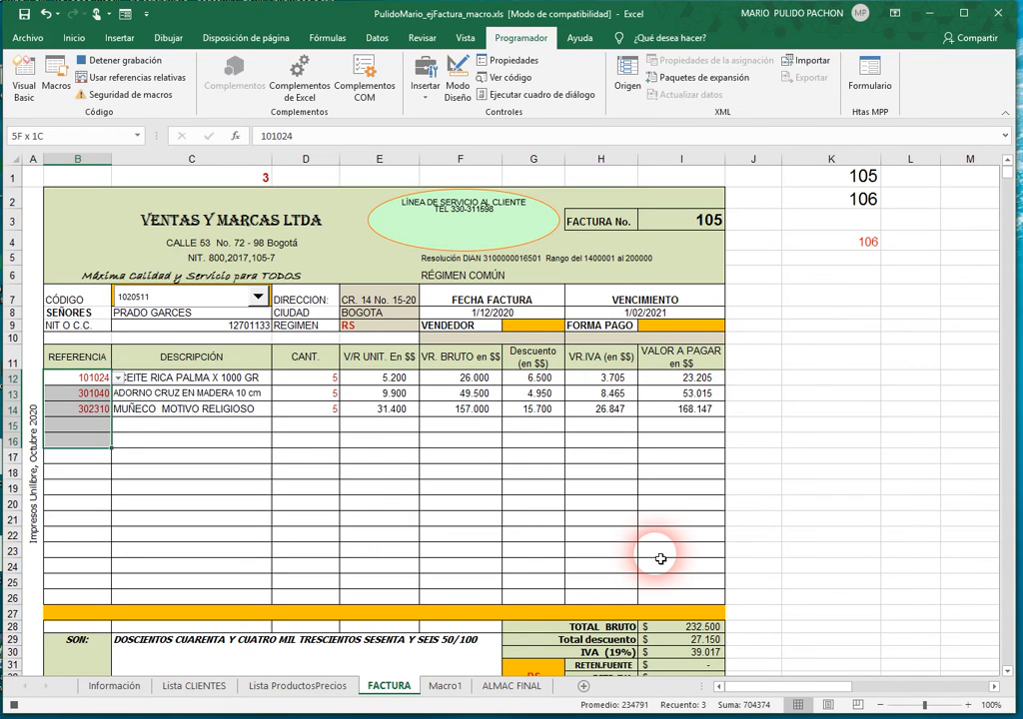
key("shift+Down")
key("shift+Down")
key("shift+Down")
key("shift+Down")
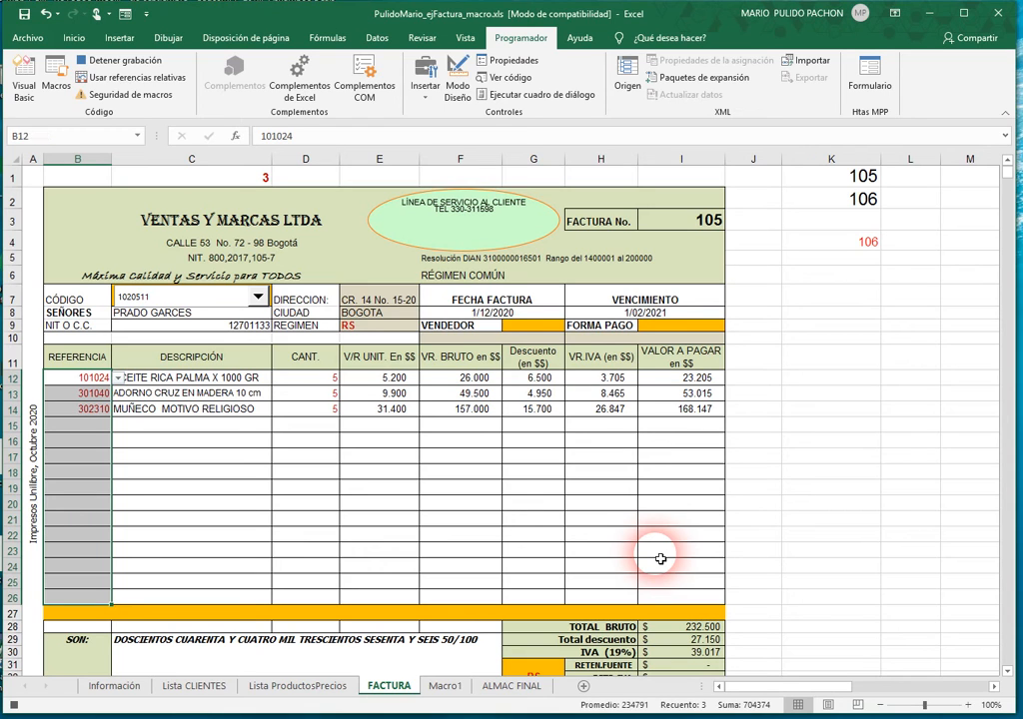
key("ctrl+c")
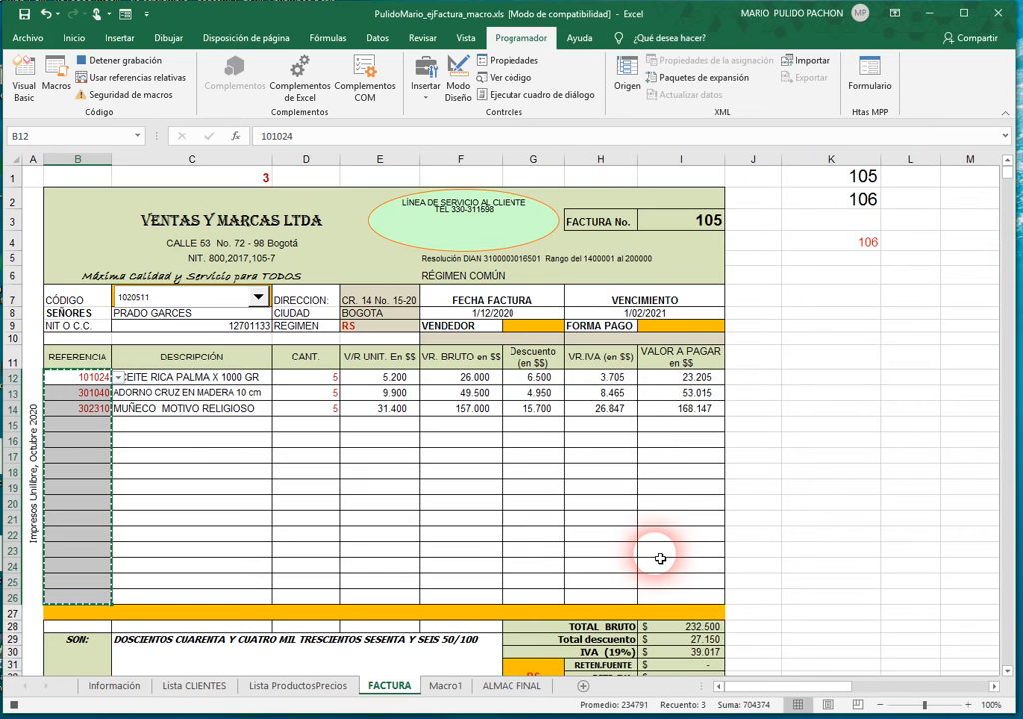
- Paste the copied references into the Macro1 sheet starting at E3, and turn on relative references for the recording
left_click(454, 686)
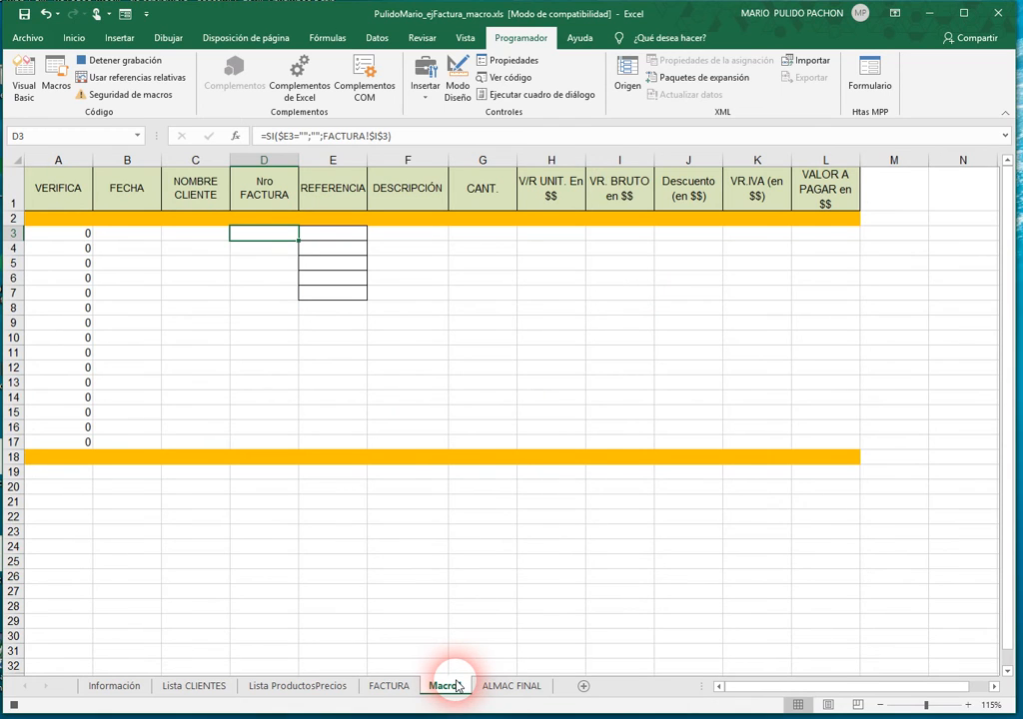
key("F5")
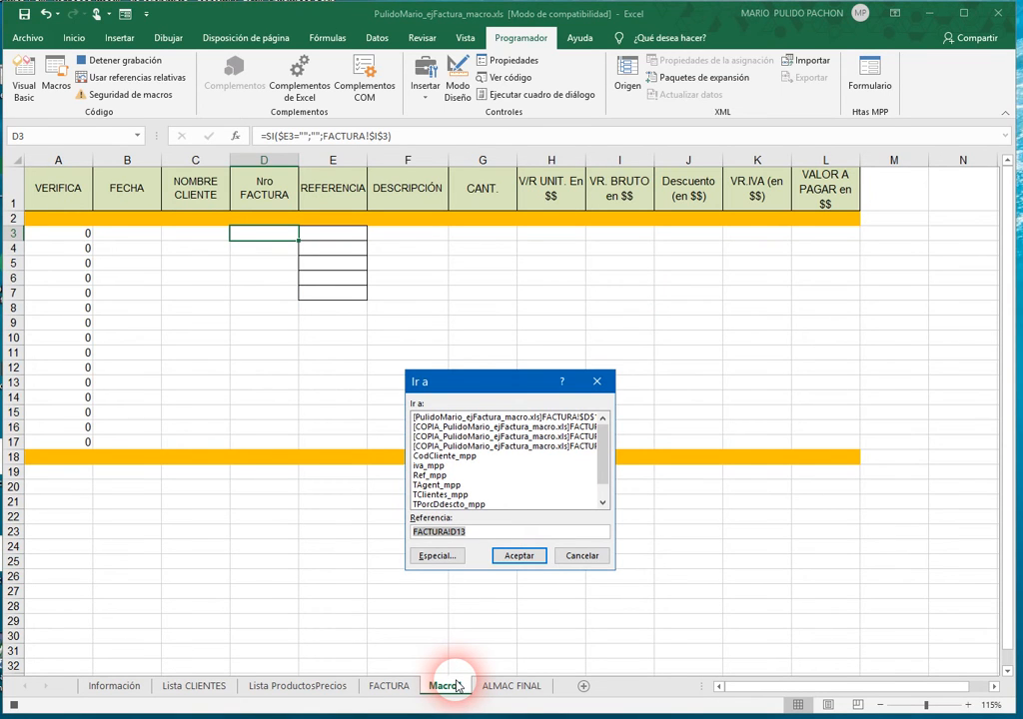
type("E3")
key("Return")
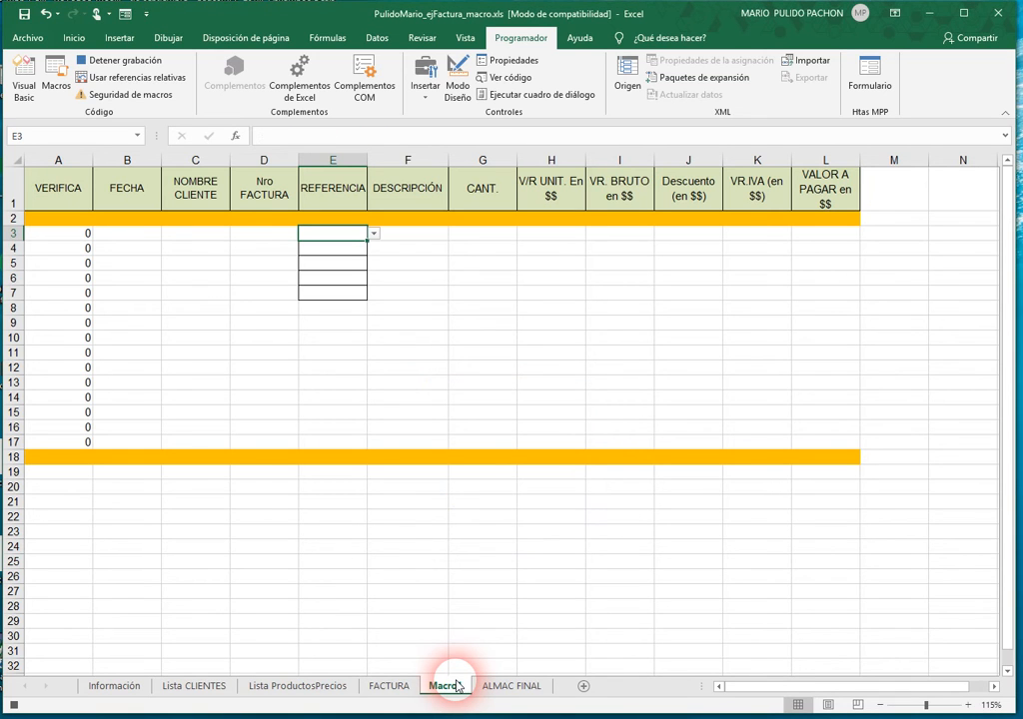
key("ctrl+v")
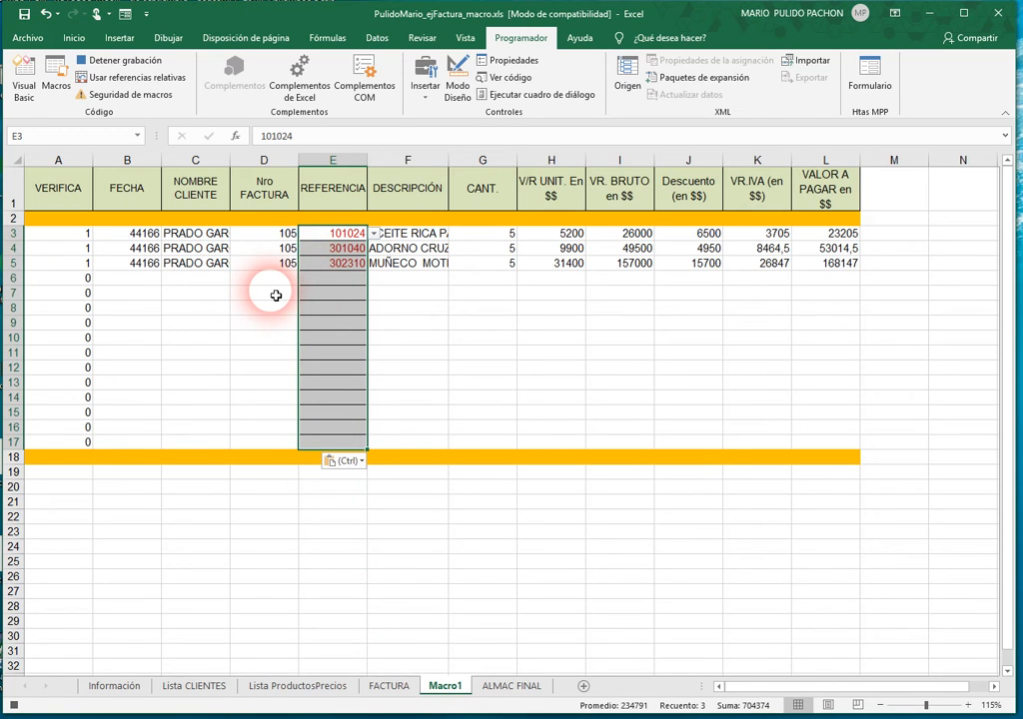
key("Down")
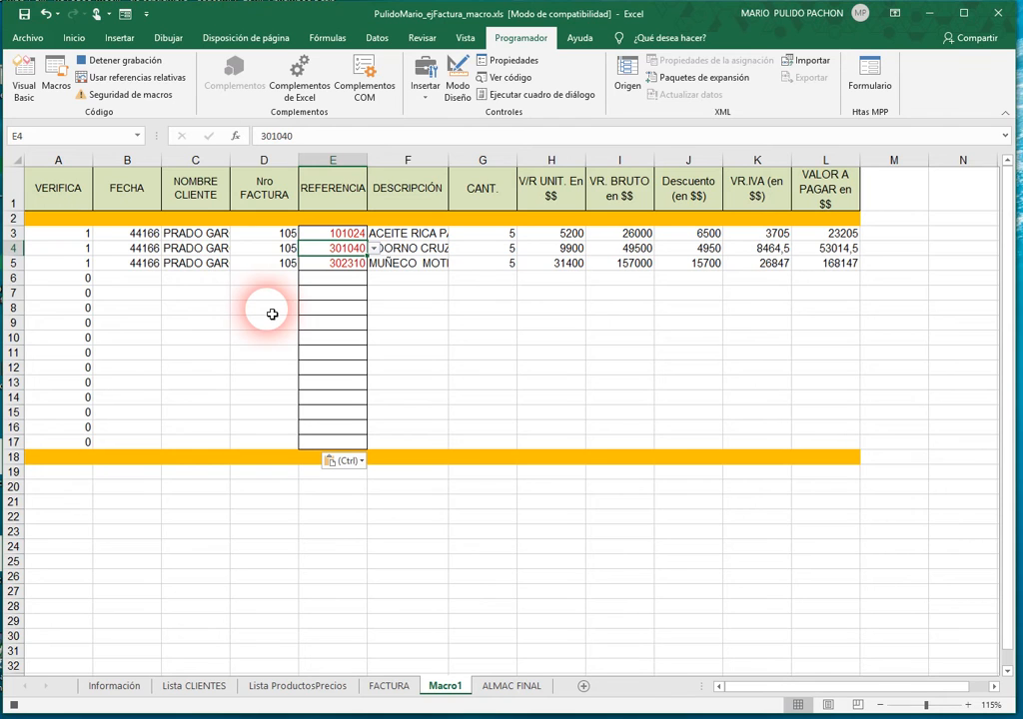
left_click(145, 79)
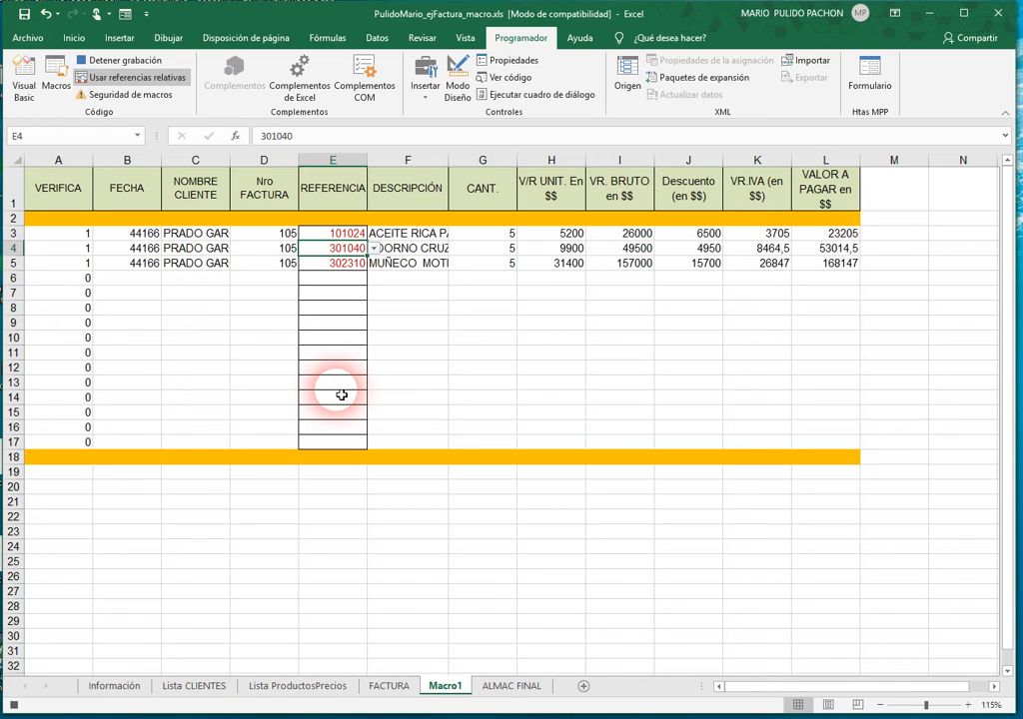
- From A1 of Macro1, find the first 0 with the search limited to the sheet, by columns, looking in values
key("F5")
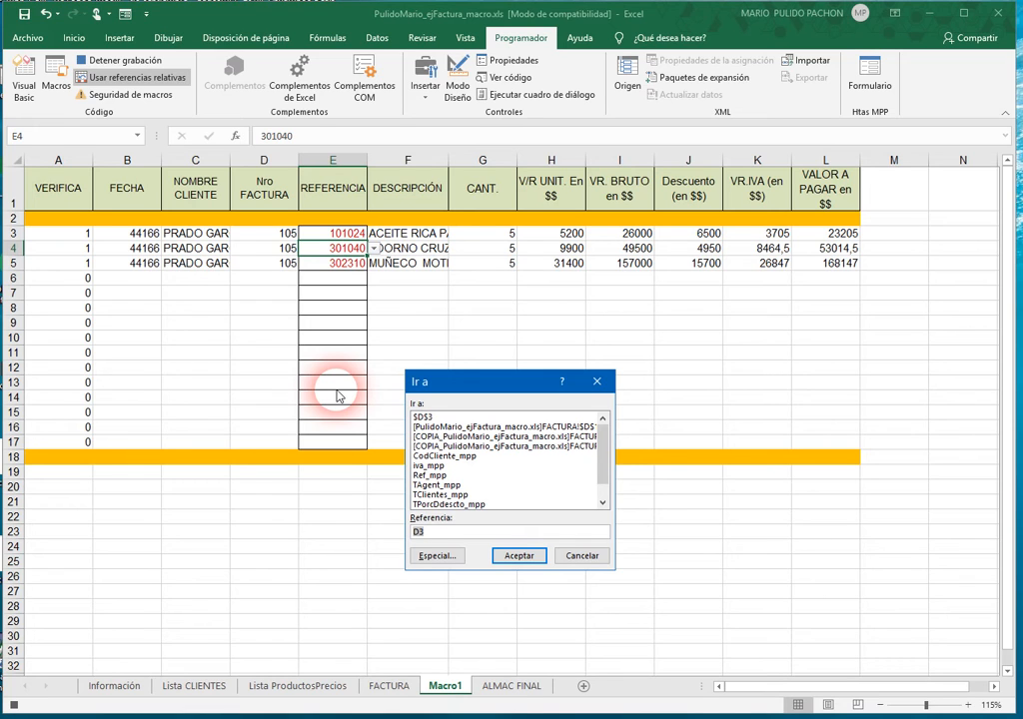
type("A1")
key("Return")
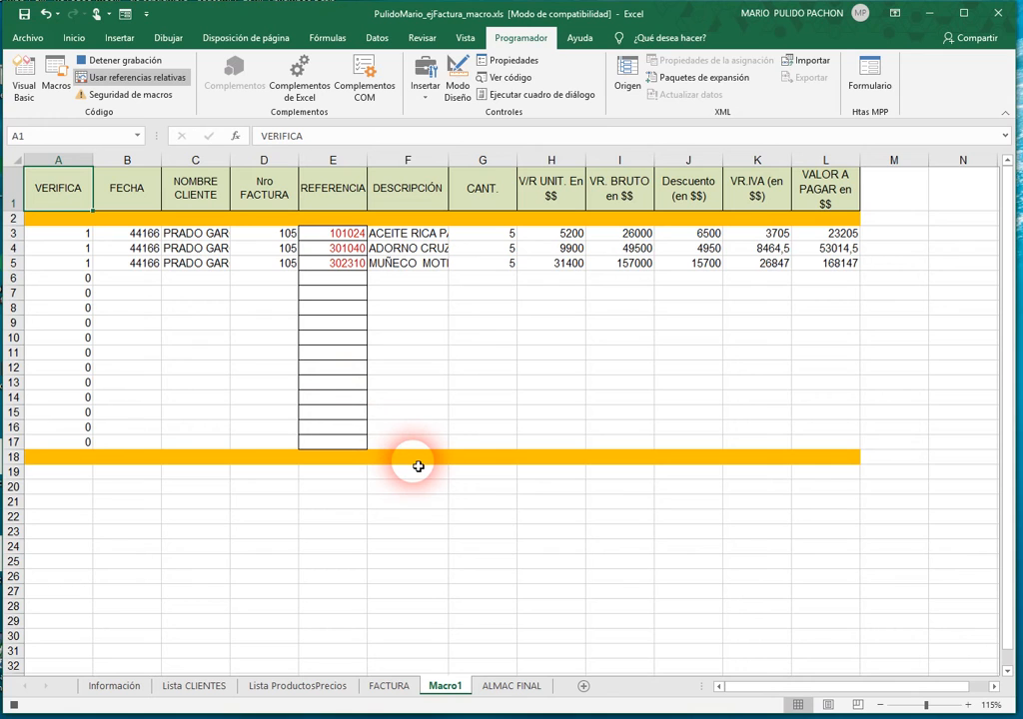
key("ctrl+b")
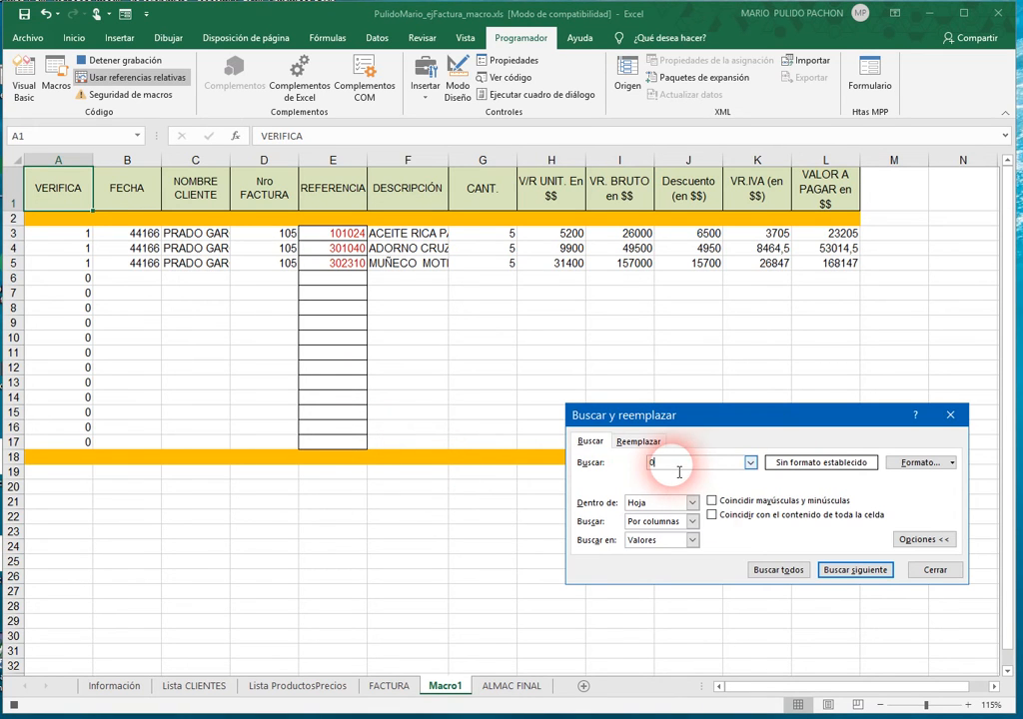
left_click(691, 503)
left_click(689, 515)
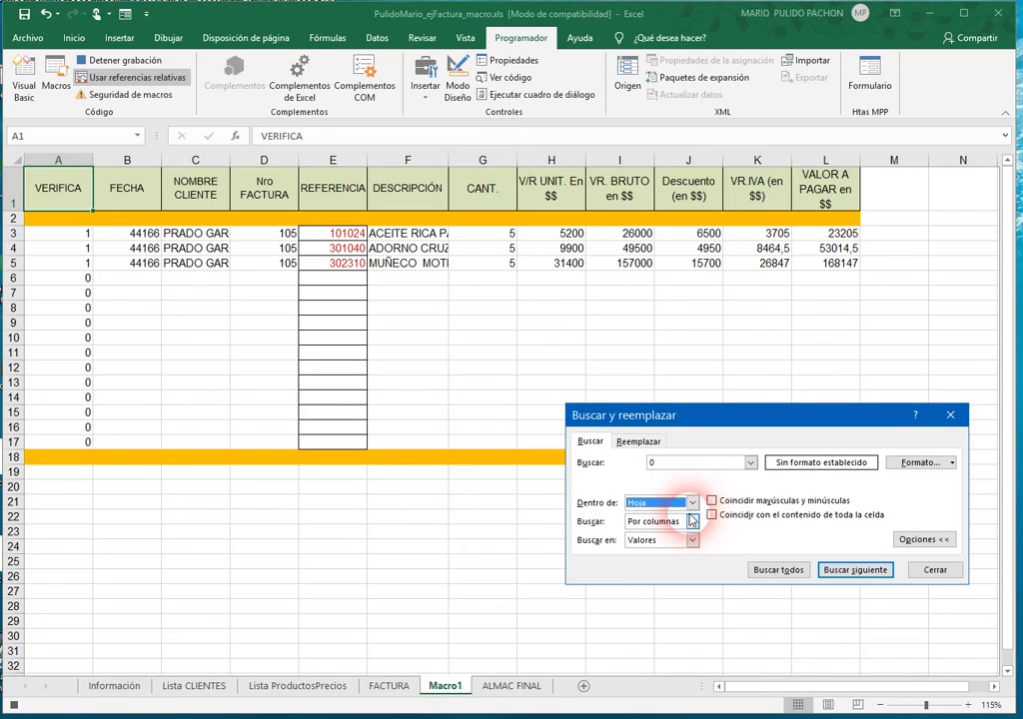
left_click(691, 522)
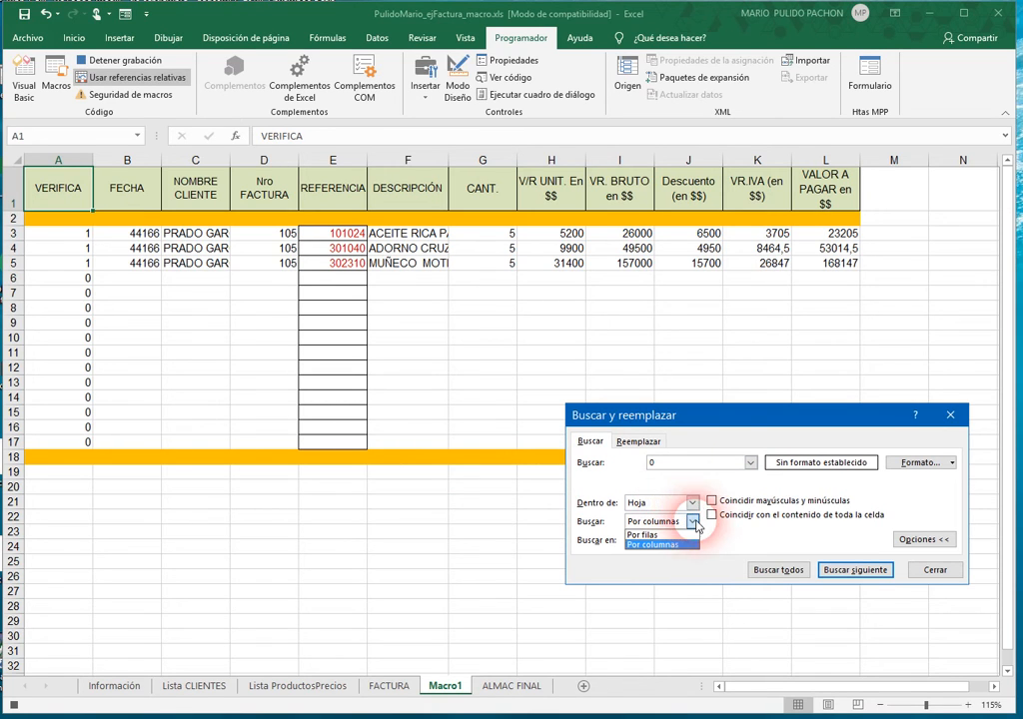
left_click(694, 524)
left_click(691, 539)
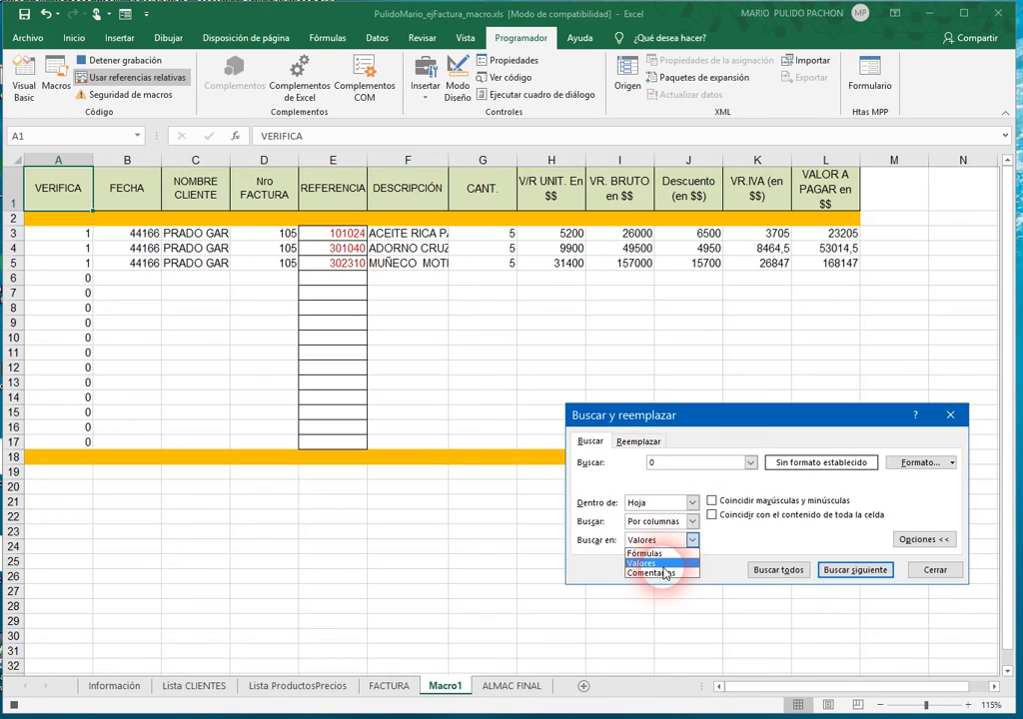
left_click(663, 563)
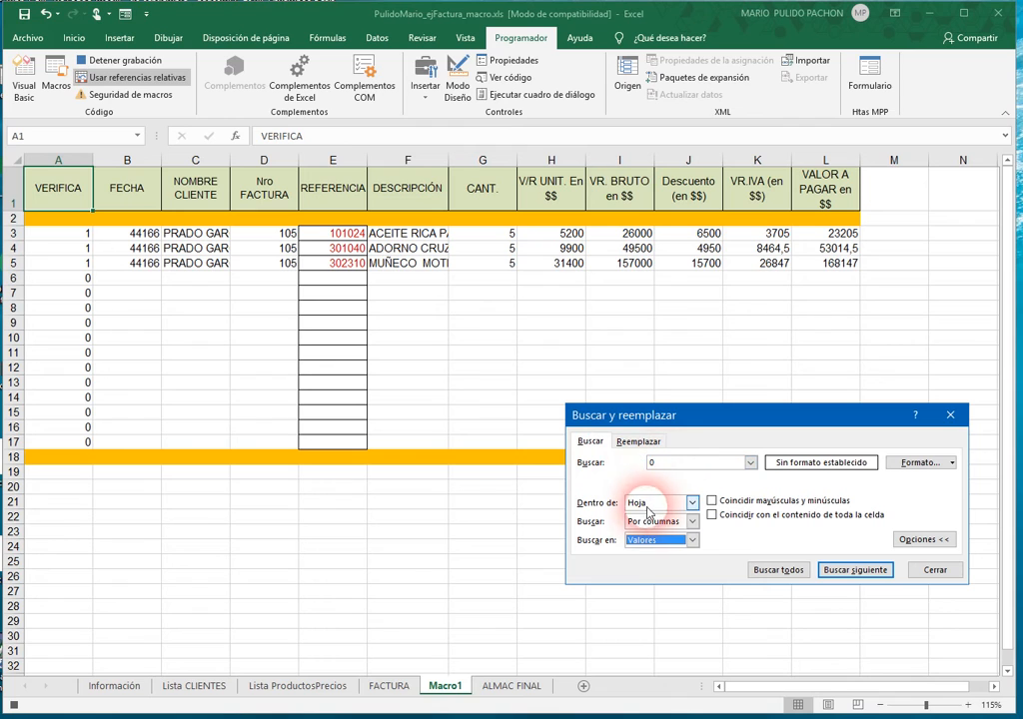
left_click(842, 572)
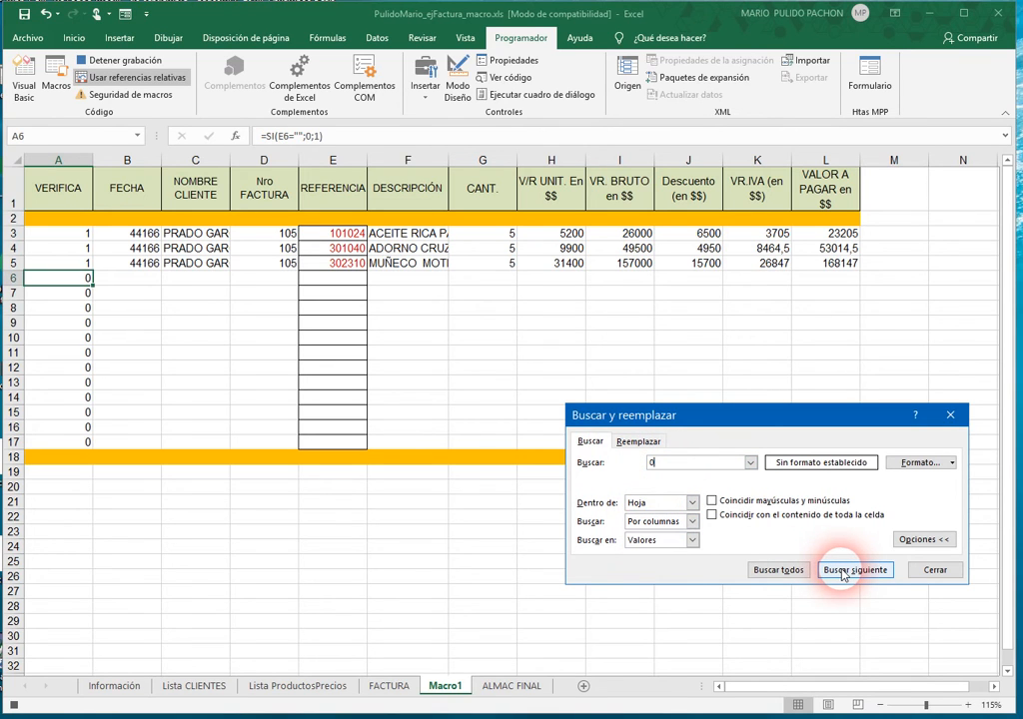
left_click(935, 572)
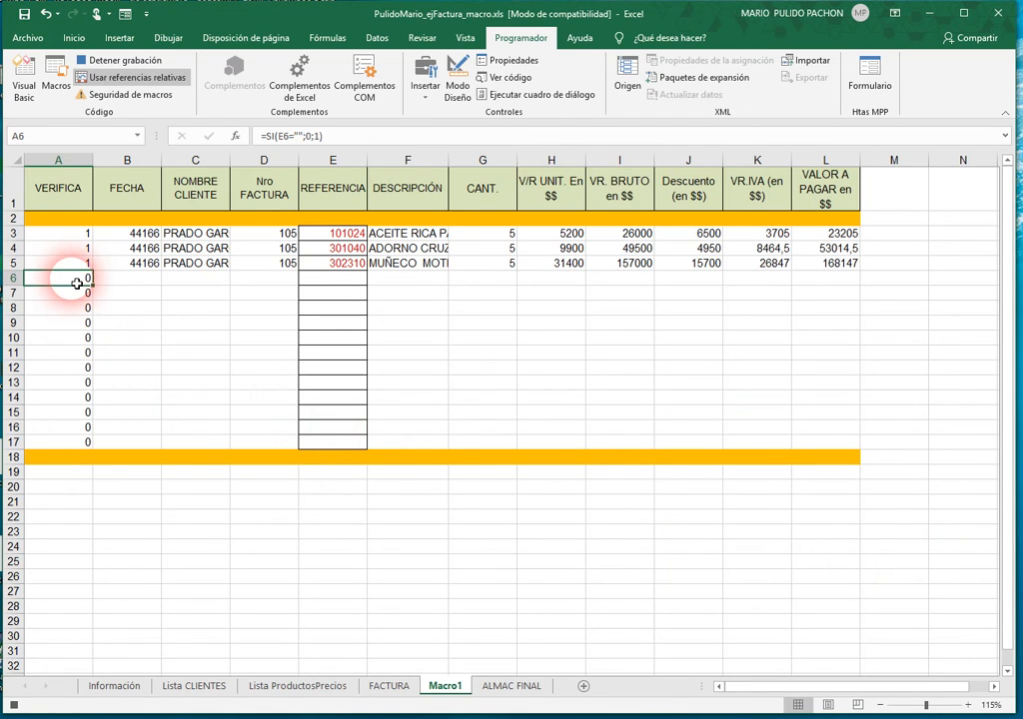
- Move up to the last row marked 1, select the filled invoice rows A3:L5 from there, and copy them
key("Up")
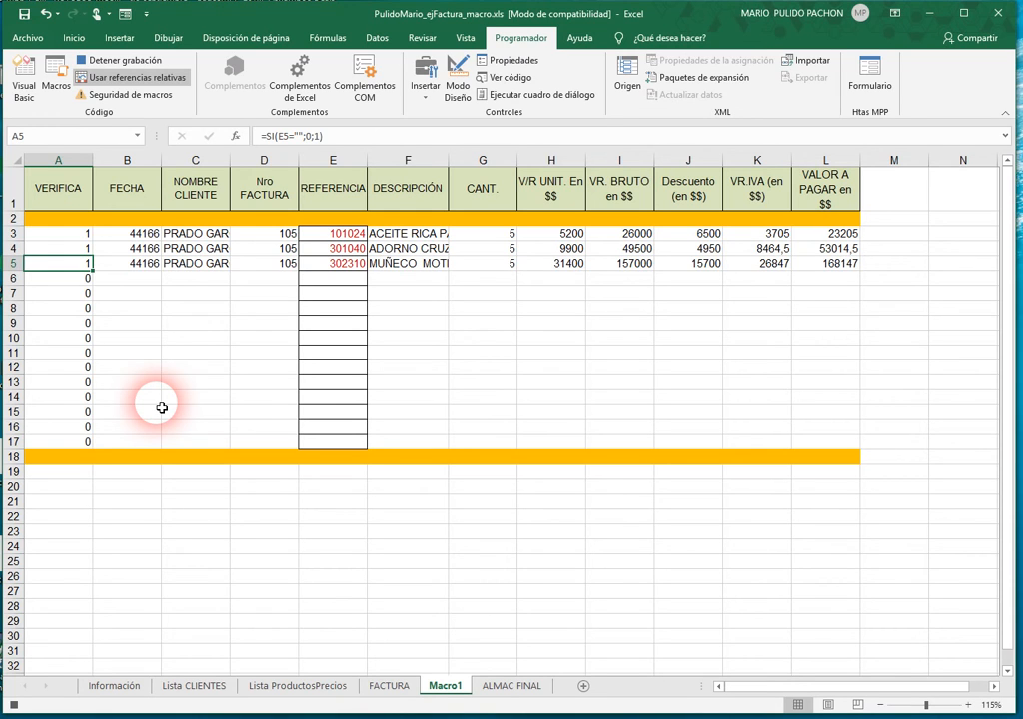
key("shift+Up")
key("shift+Up")
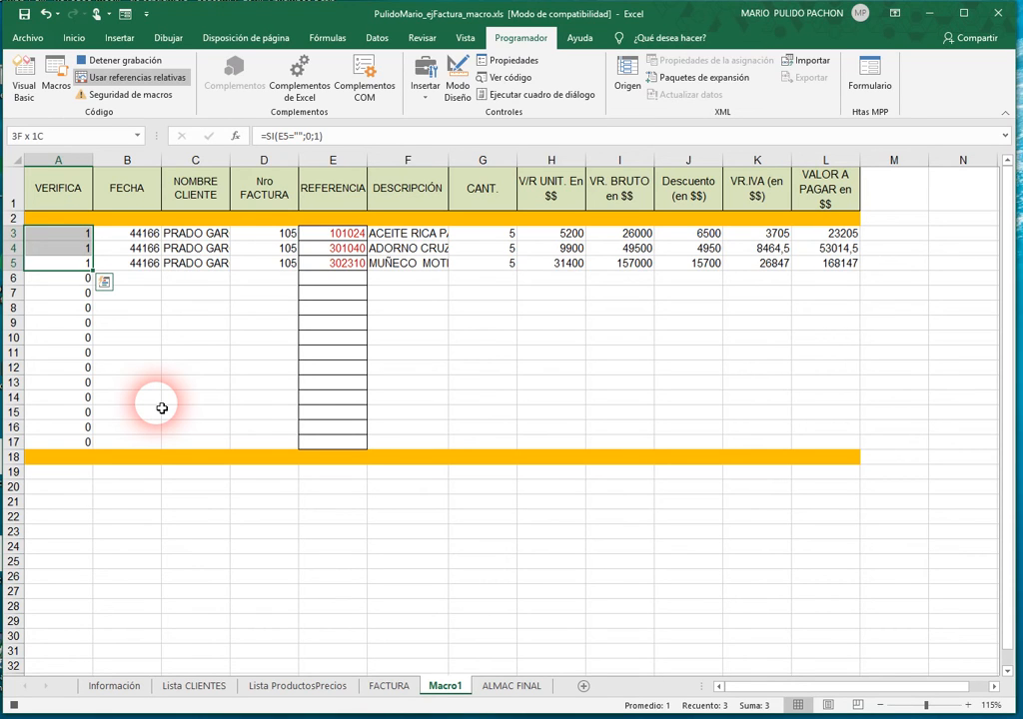
key("ctrl+shift+Right")
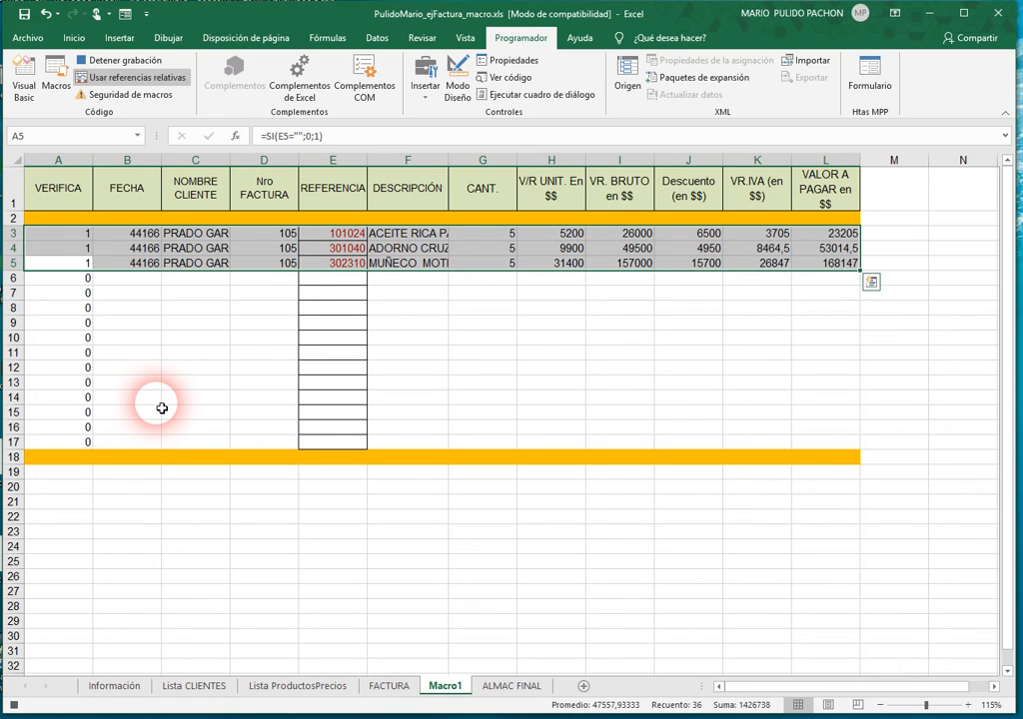
key("ctrl+c")
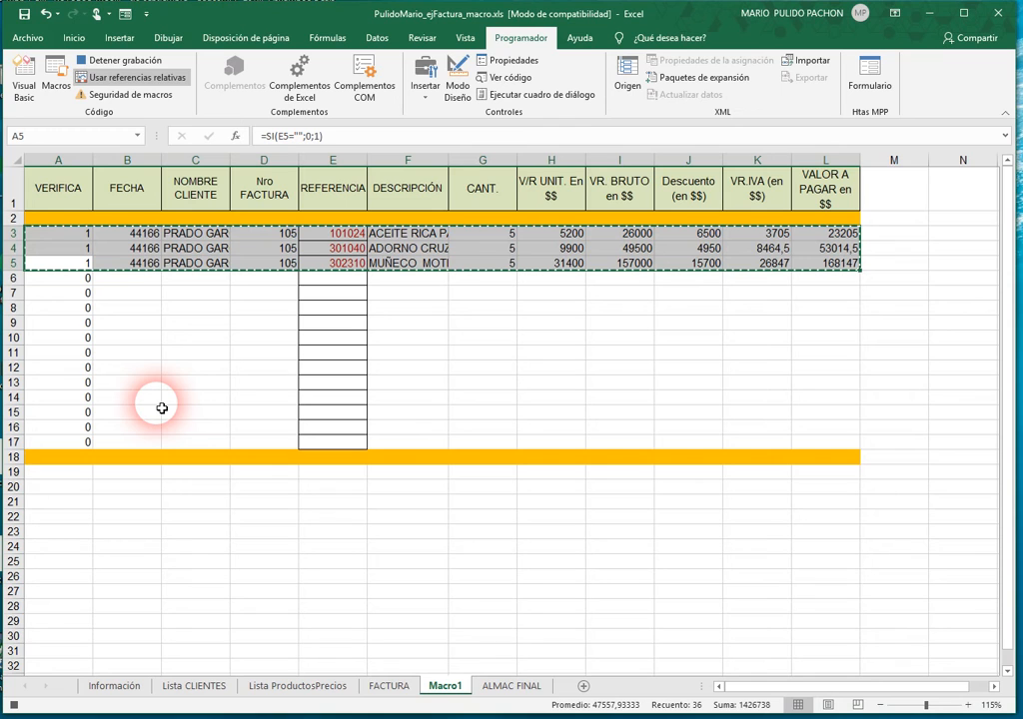
- In ALMAC FINAL, go from A1 to the last filled cell of column A and paste the copied rows as values one row below
left_click(504, 687)
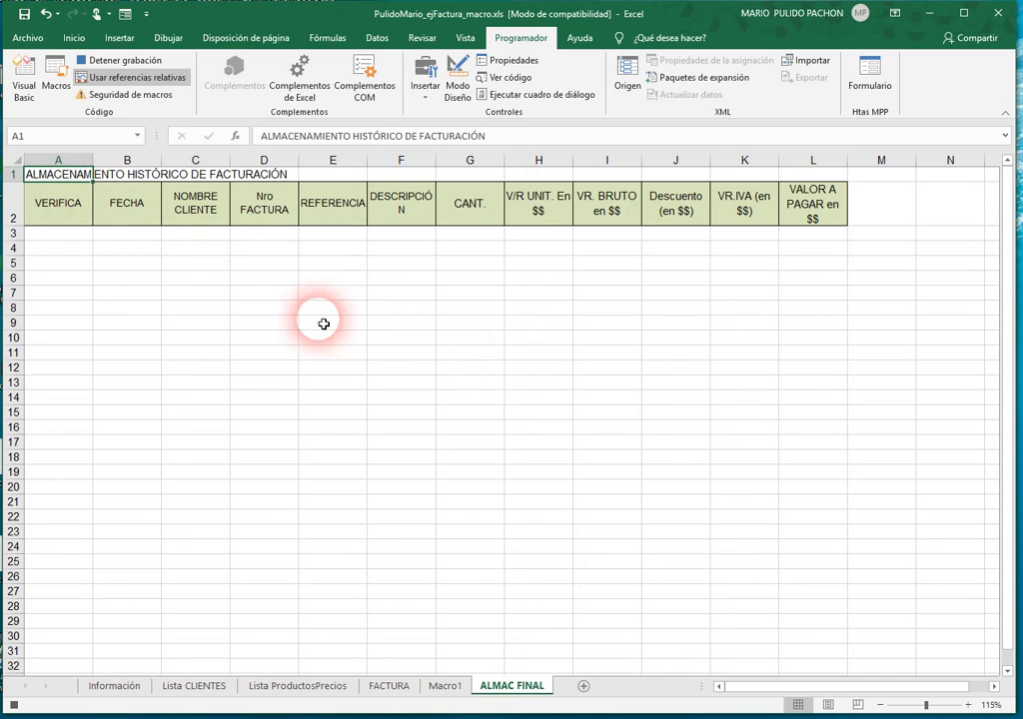
key("F5")
type("A1")
key("Return")
key("End")
key("Down")
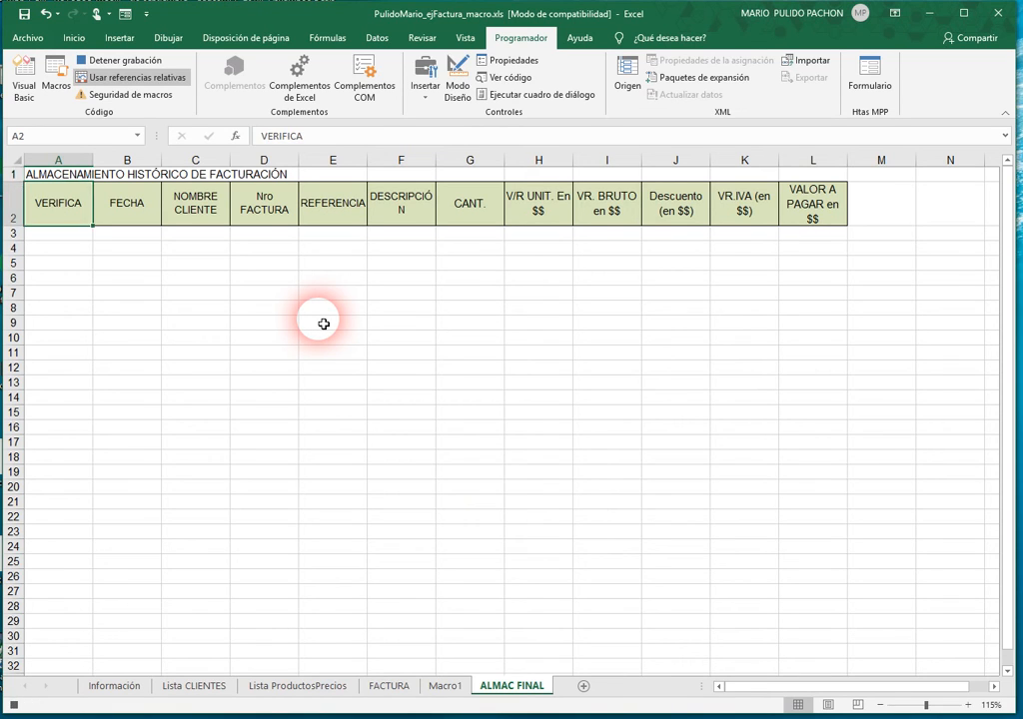
key("Down")
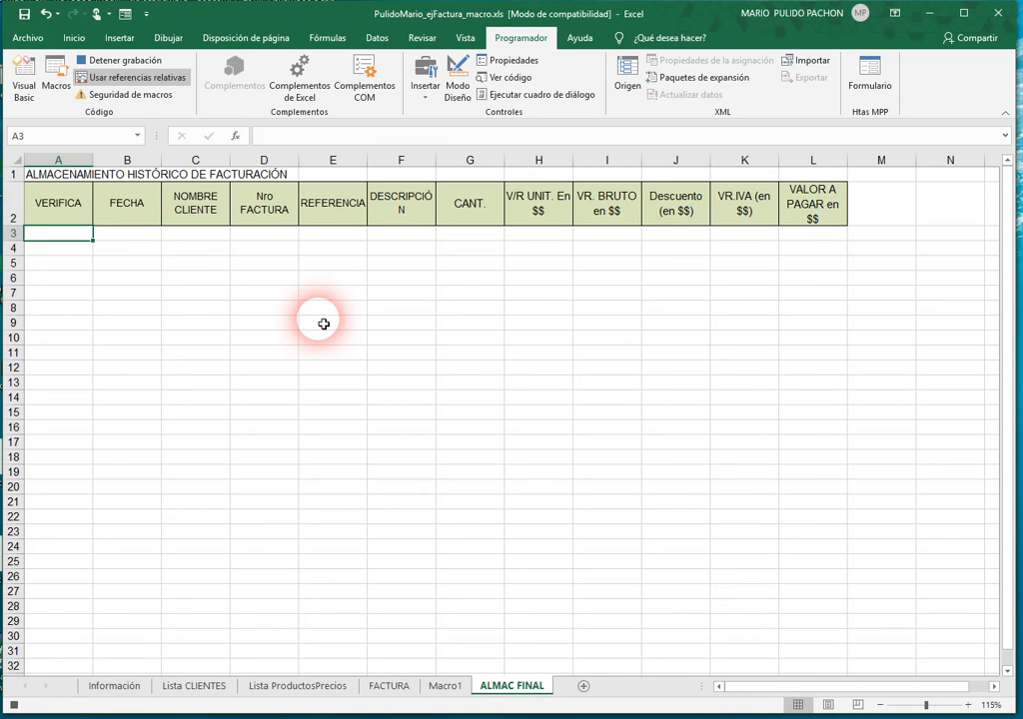
right_click(65, 236)
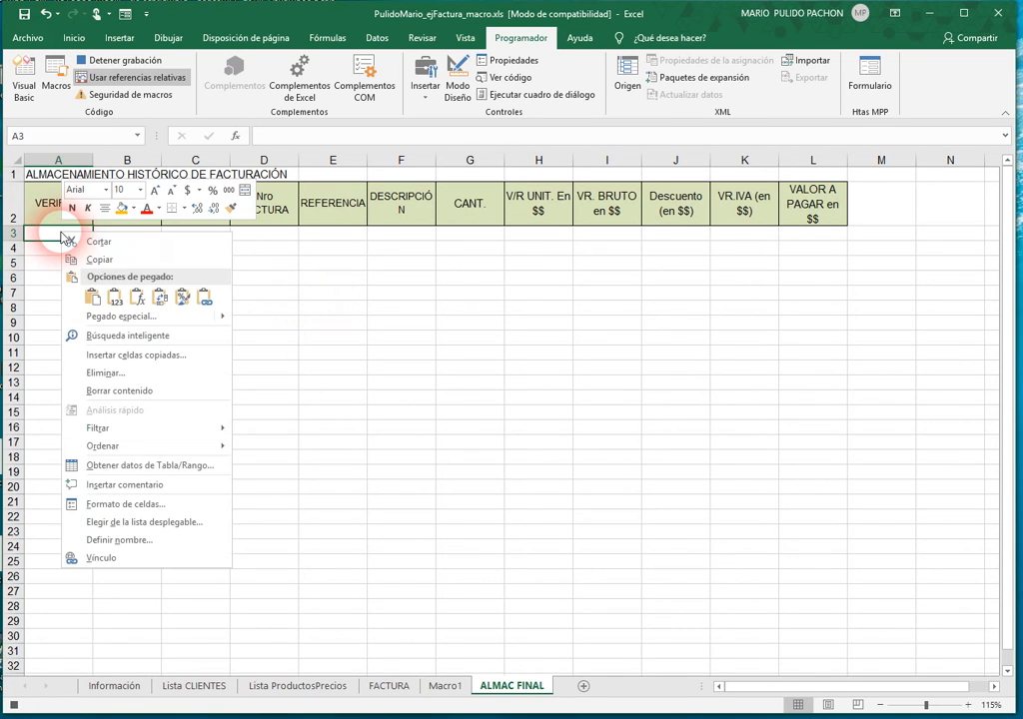
left_click(115, 298)
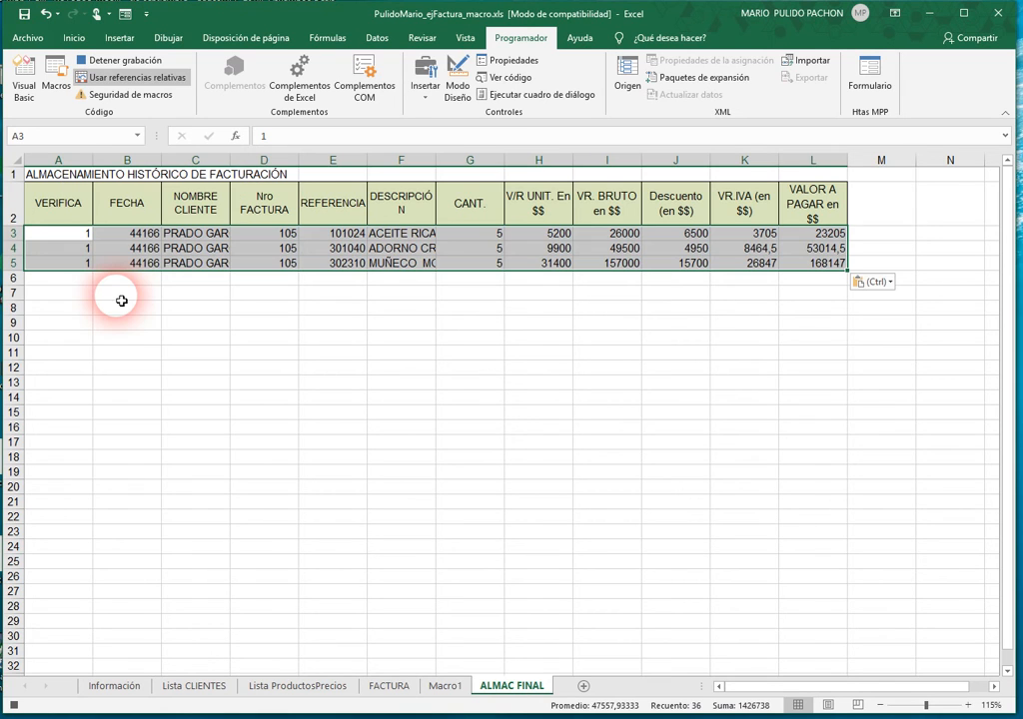
left_click(142, 250)
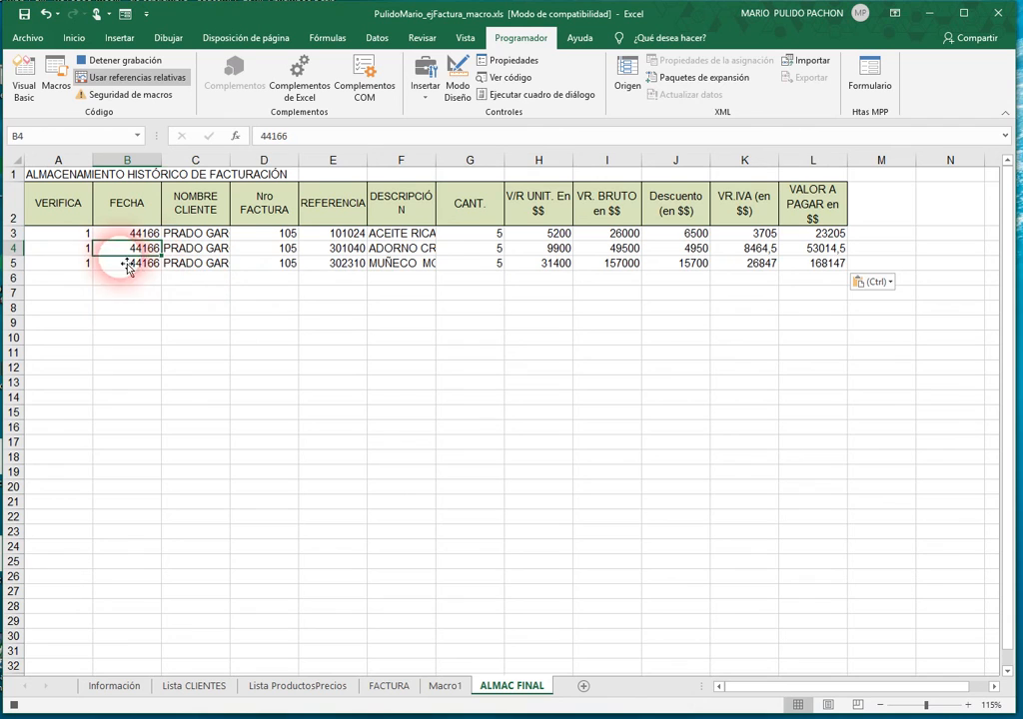
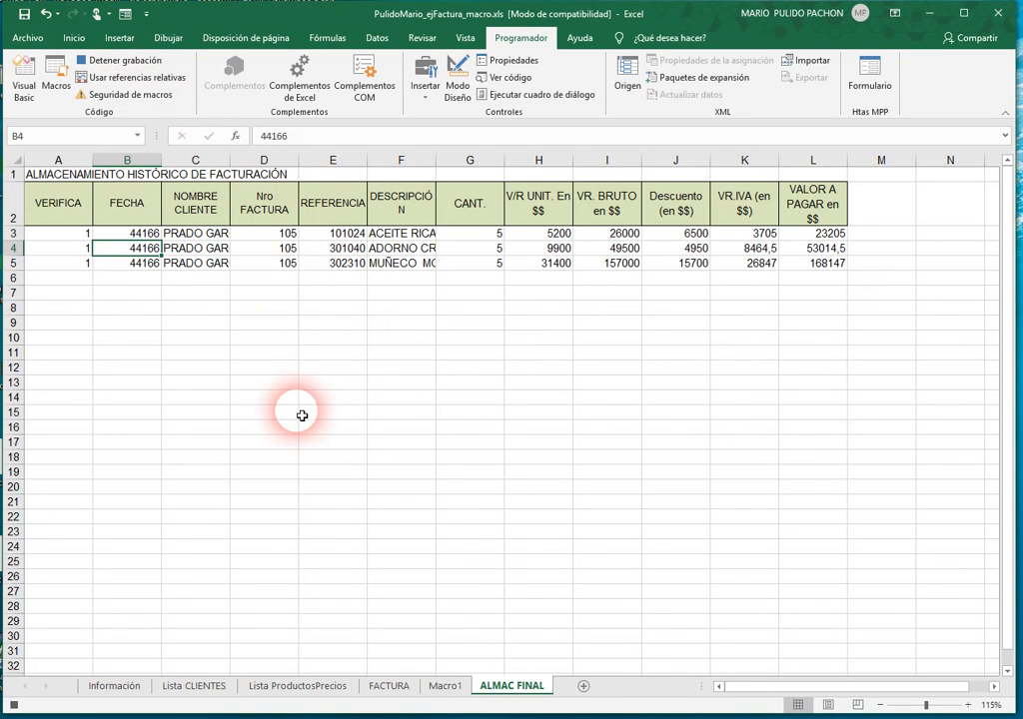
- Return to the Macro1 sheet, cancel the pending copy and deselect the copied rows
left_click(445, 685)
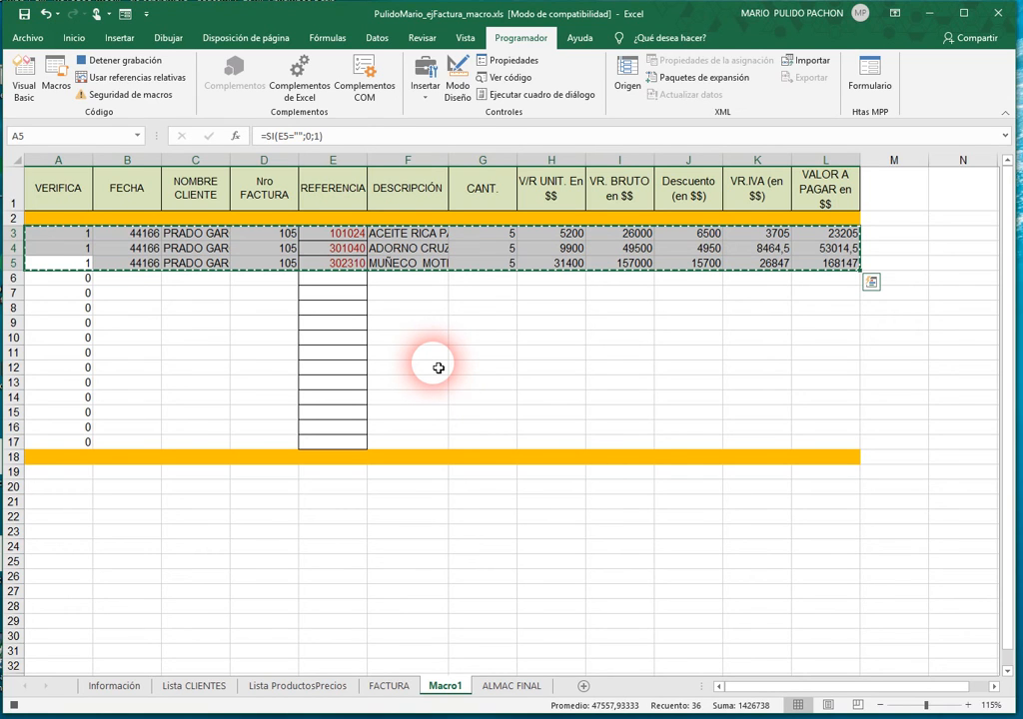
key("Escape")
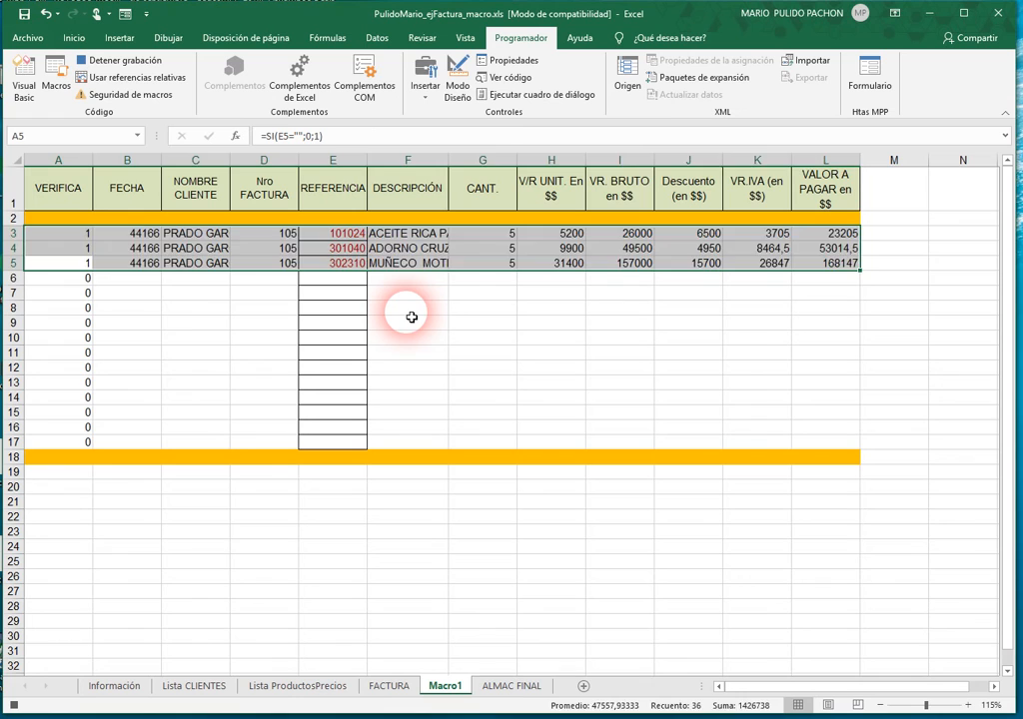
key("Down")
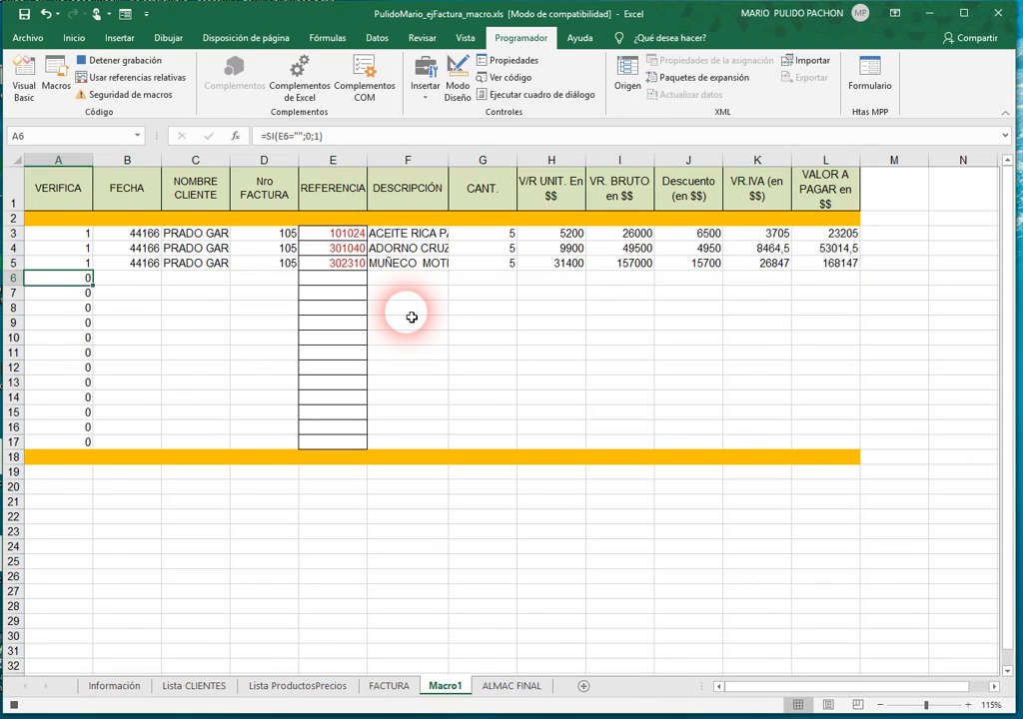
left_click(281, 308)
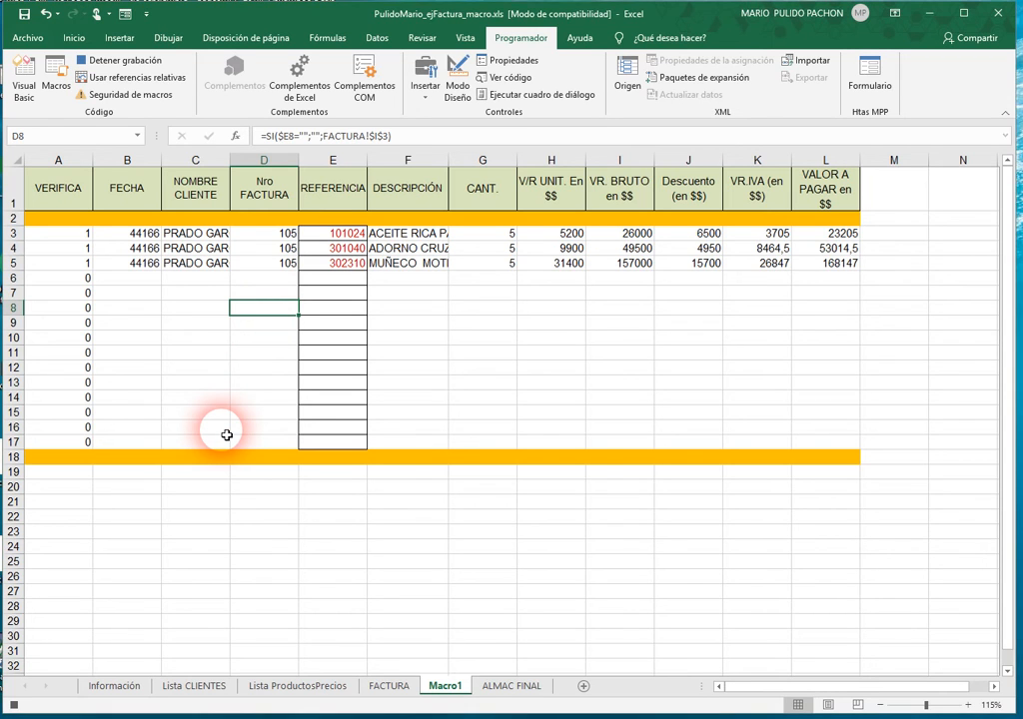
- Go to E3 of Macro1 and clear the reference range E3:E17
key("F5")
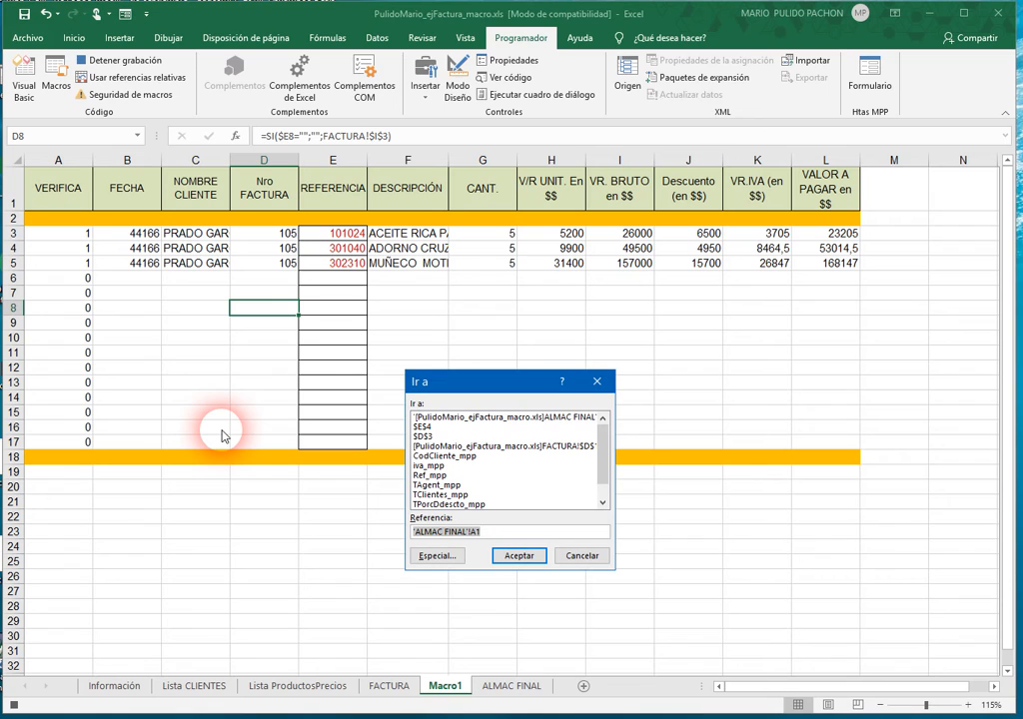
type("E3")
key("Return")
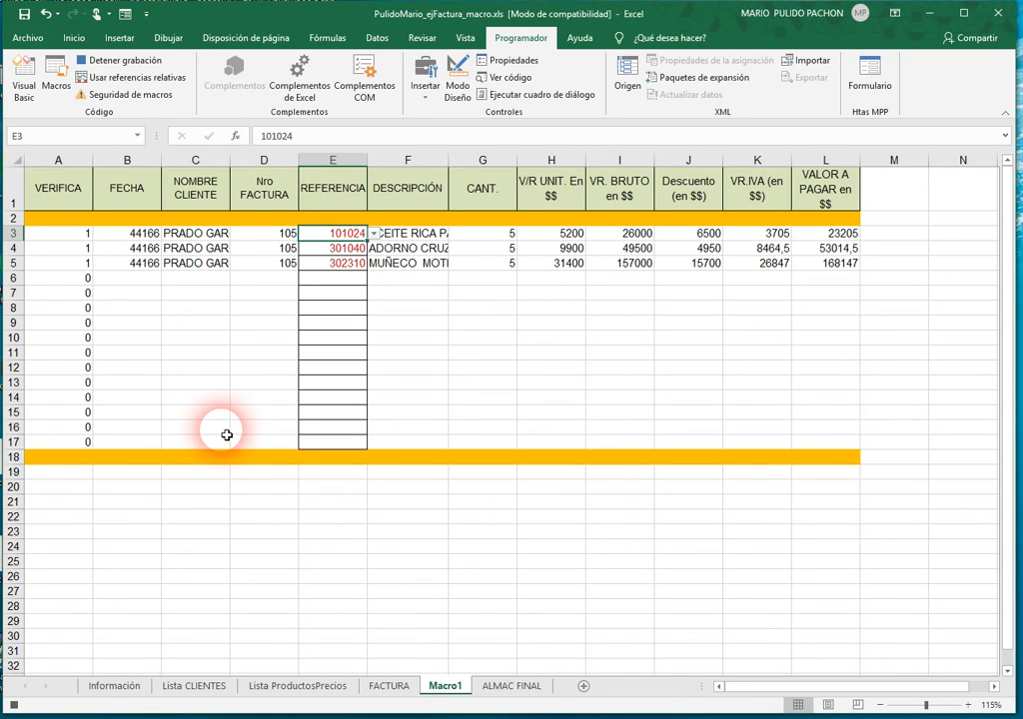
key("shift+Down")
key("shift+Down")
key("shift+Down")
key("shift+Down")
key("shift+Down")
key("shift+Down")
key("shift+Down")
key("shift+Down")
key("shift+Down")
key("shift+Down")
key("shift+Down")
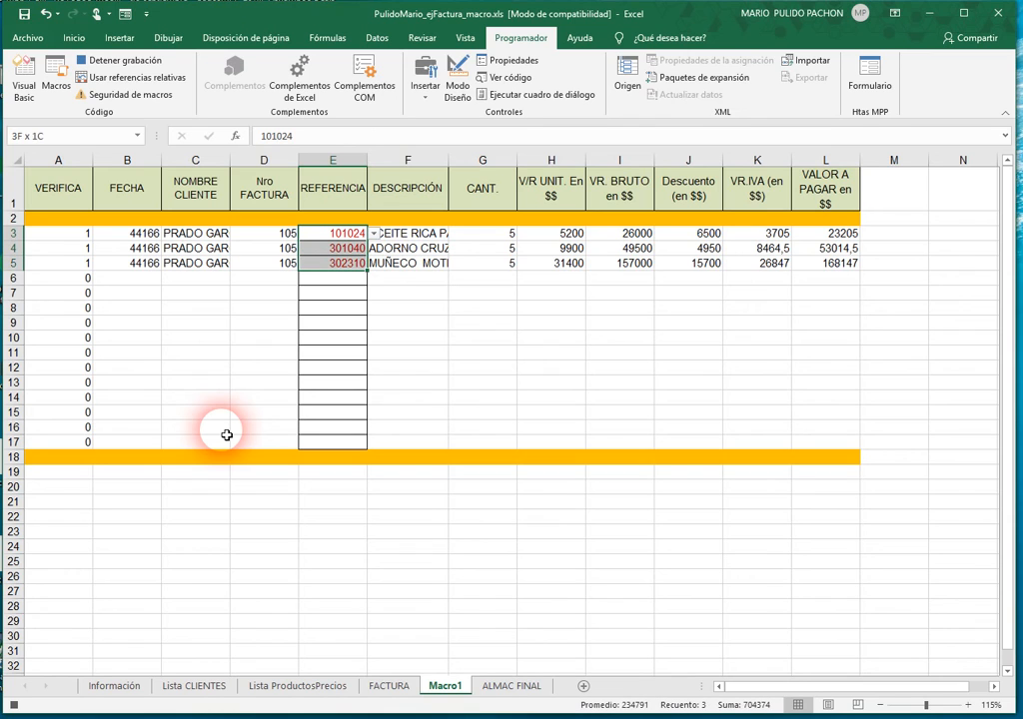
key("shift+Down")
key("shift+Down")
key("shift+Down")
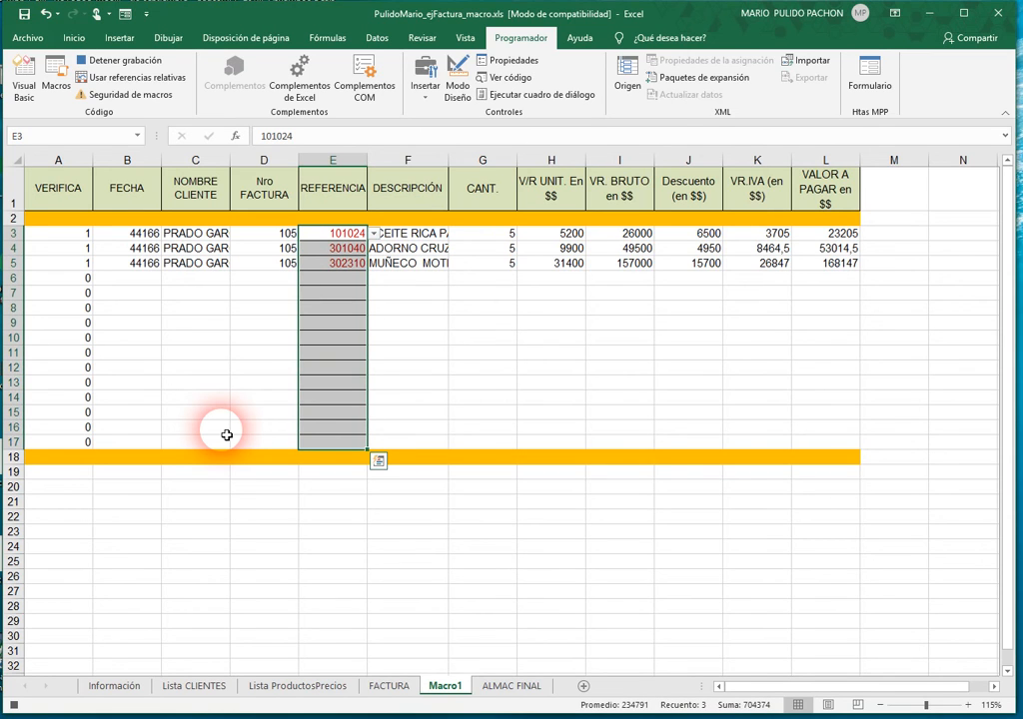
key("Delete")
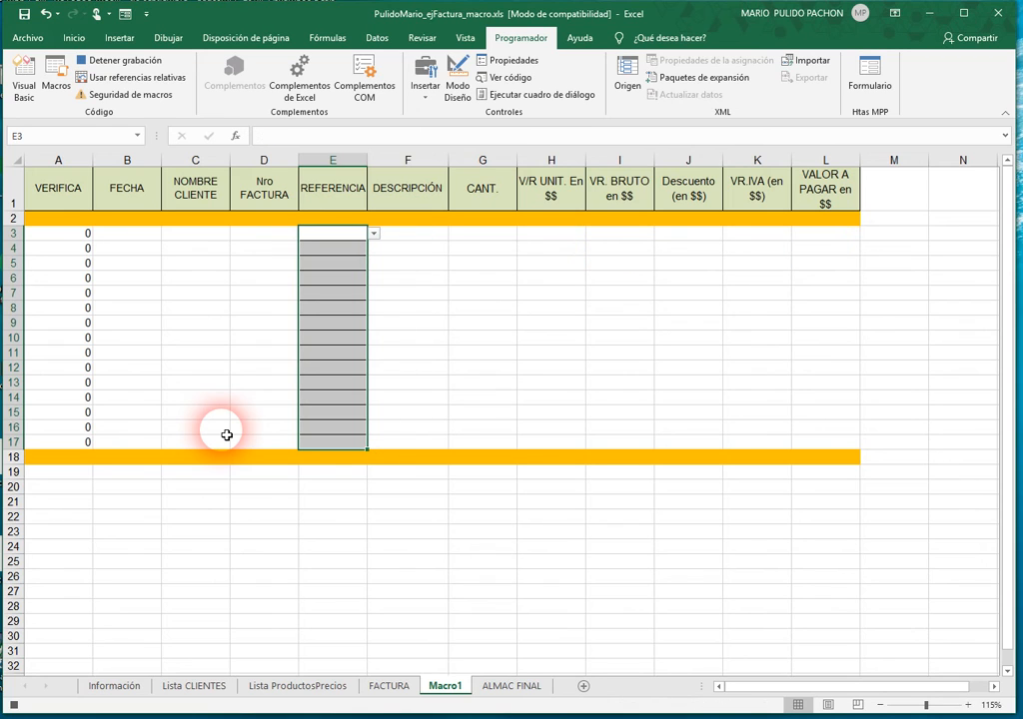
key("Left")
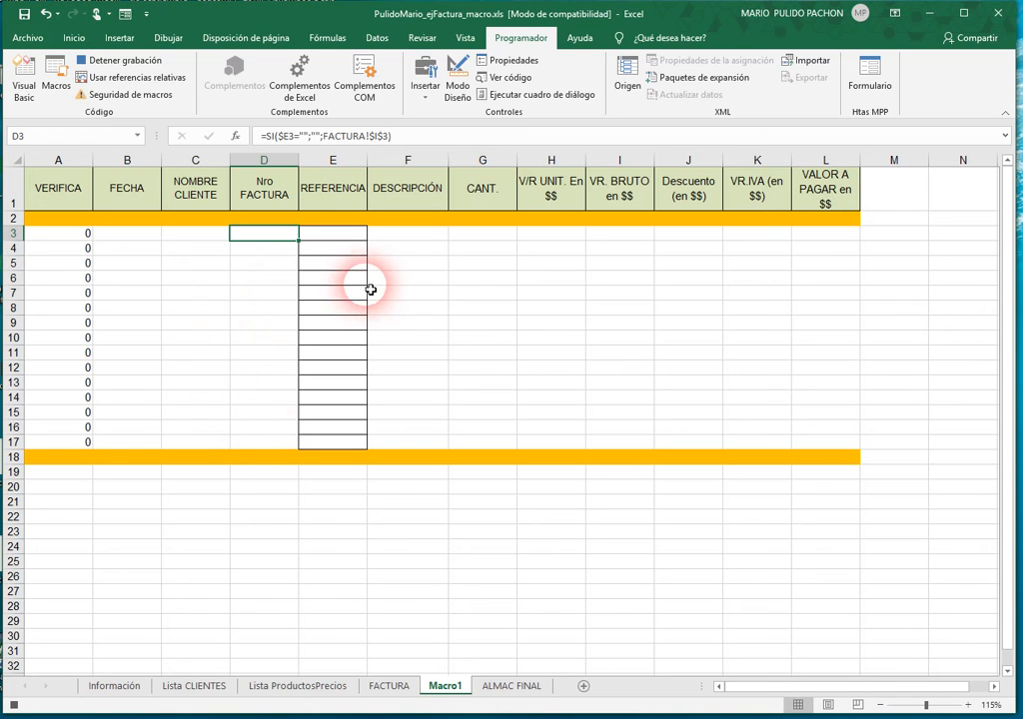
- Switch to the FACTURA sheet, go to K4 and copy the next invoice number
left_click(389, 686)
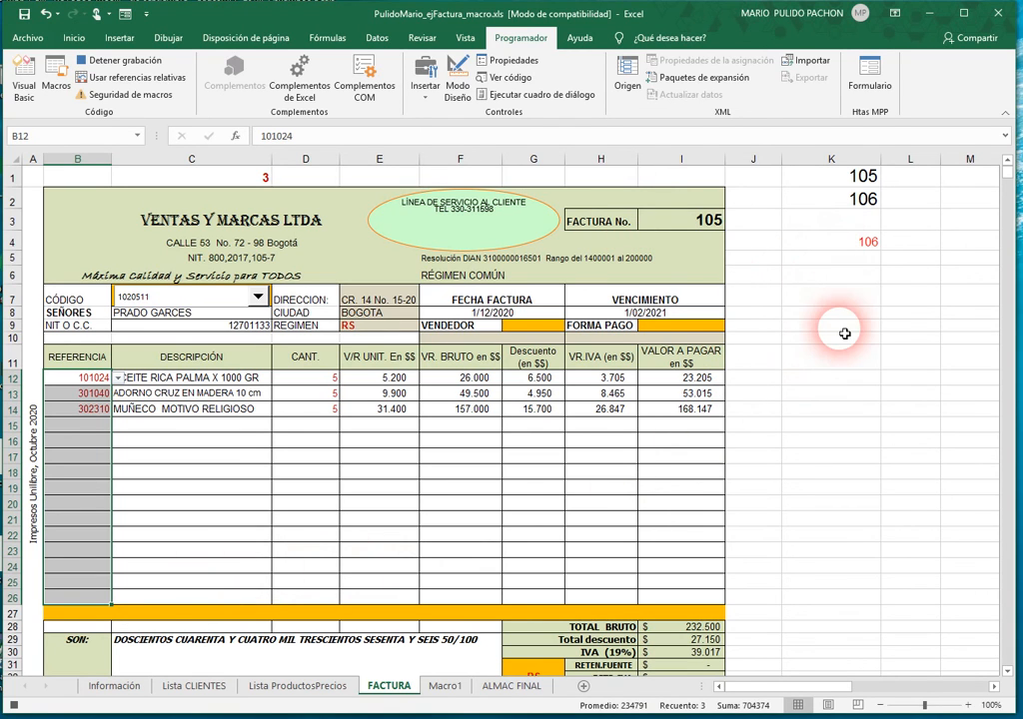
key("F5")
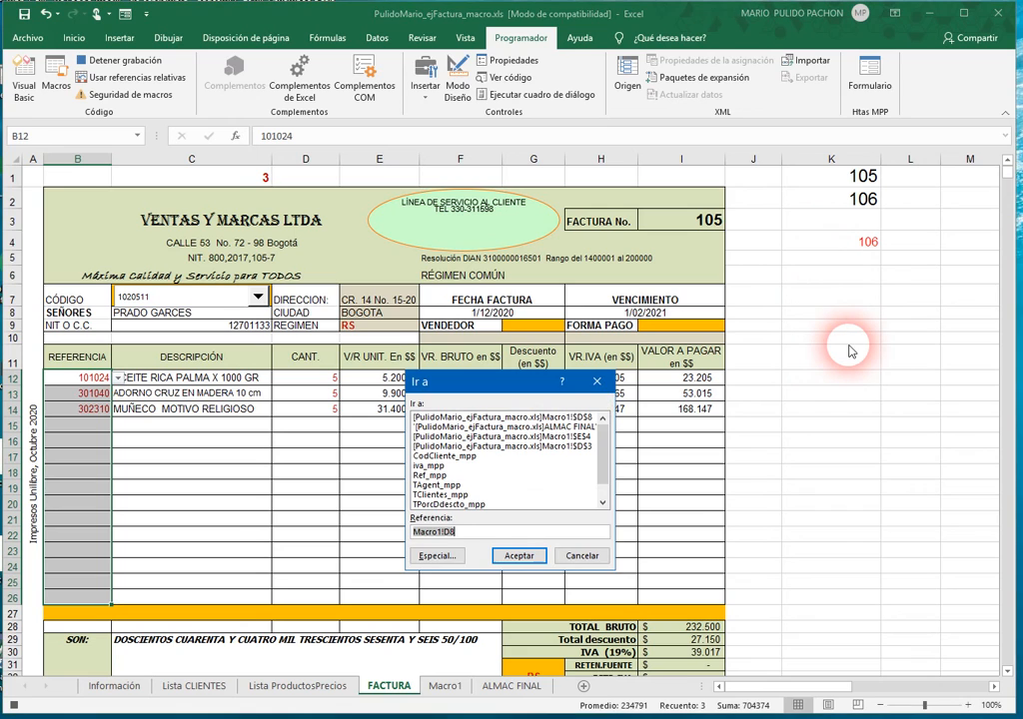
type("K4")
key("Return")
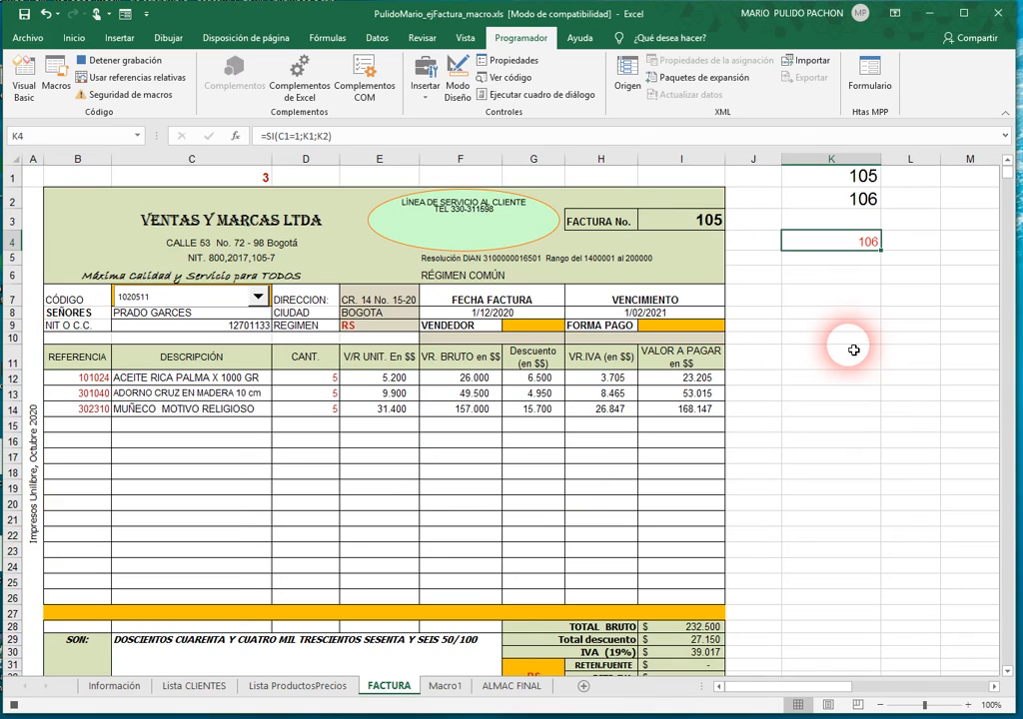
key("ctrl+c")
- Go to I3 and paste the copied number there as a value, ending the copy mode
key("F5")
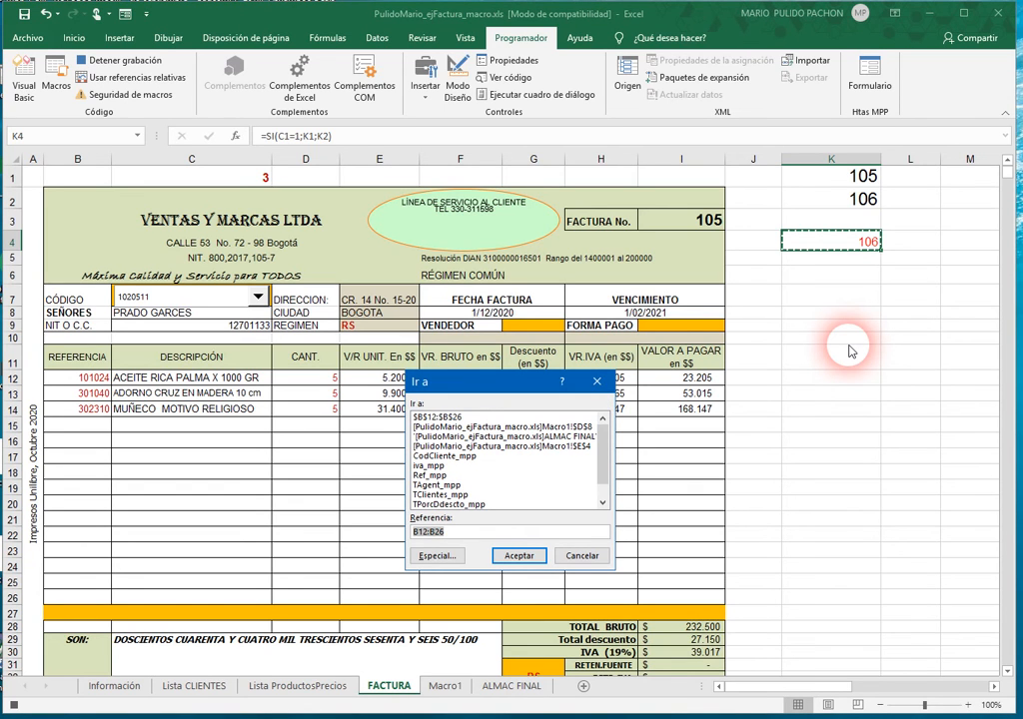
type("I3")
key("Return")
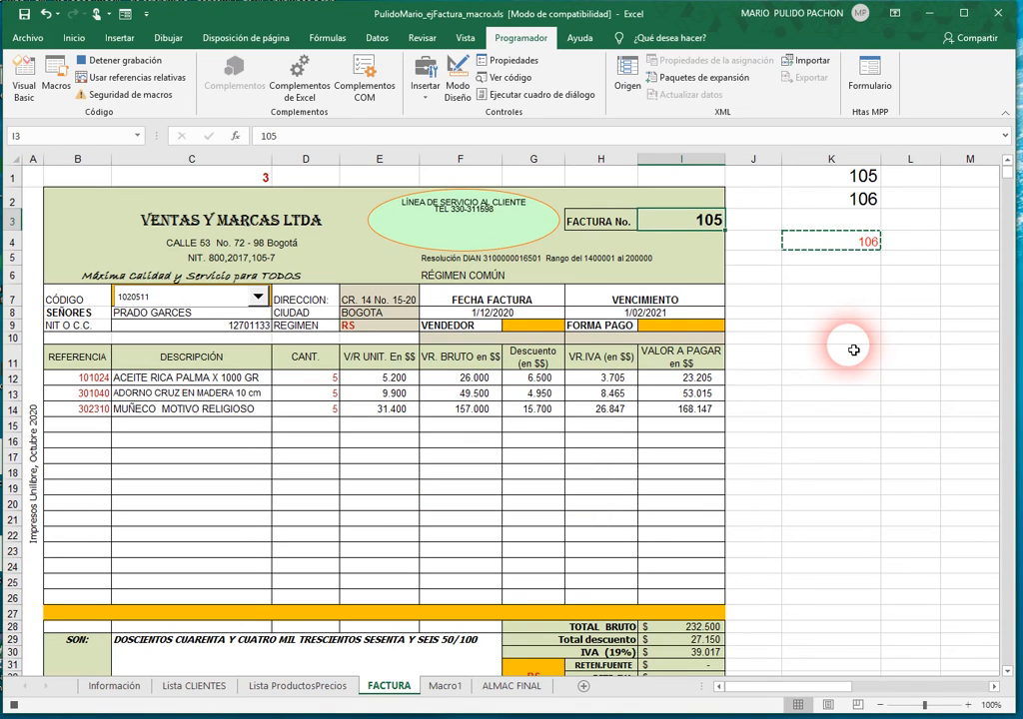
right_click(678, 219)
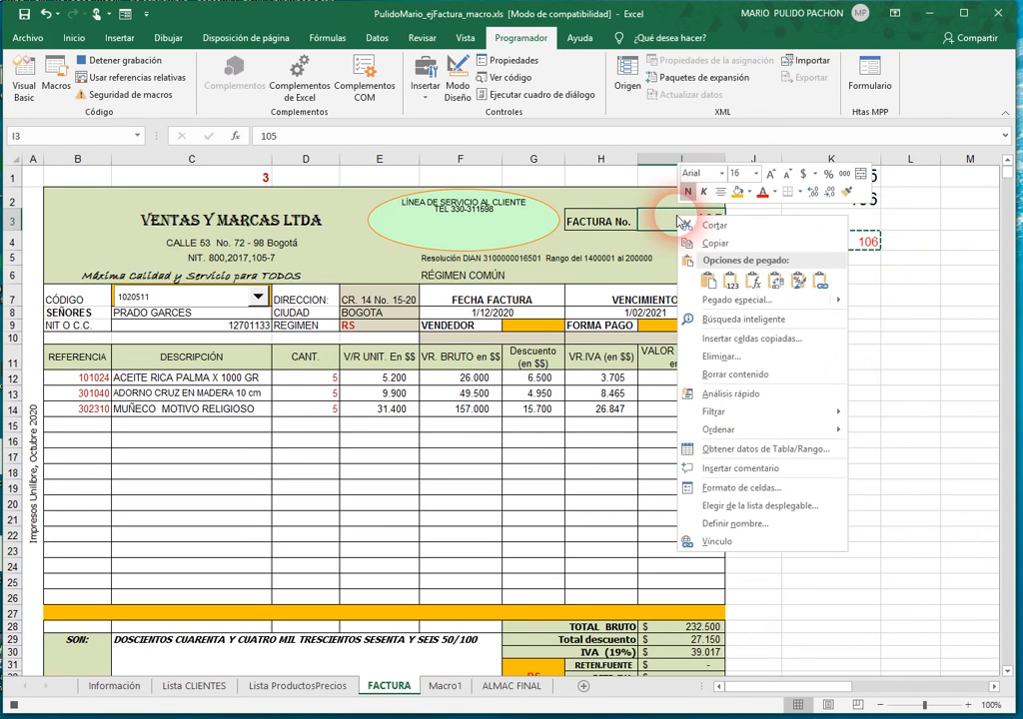
left_click(731, 285)
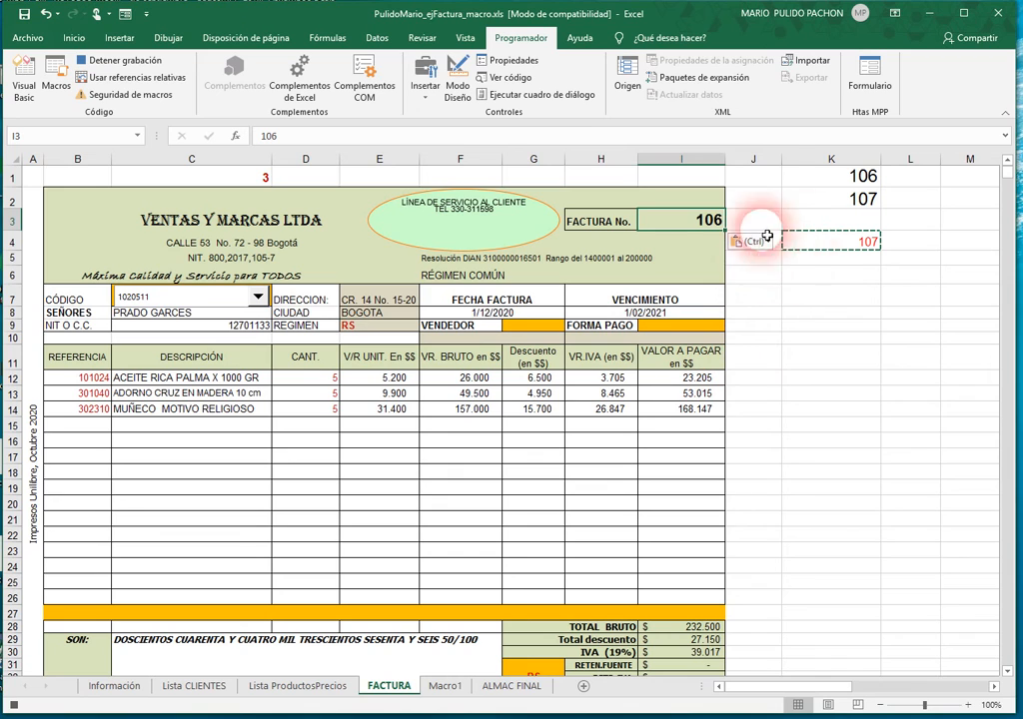
key("Escape")
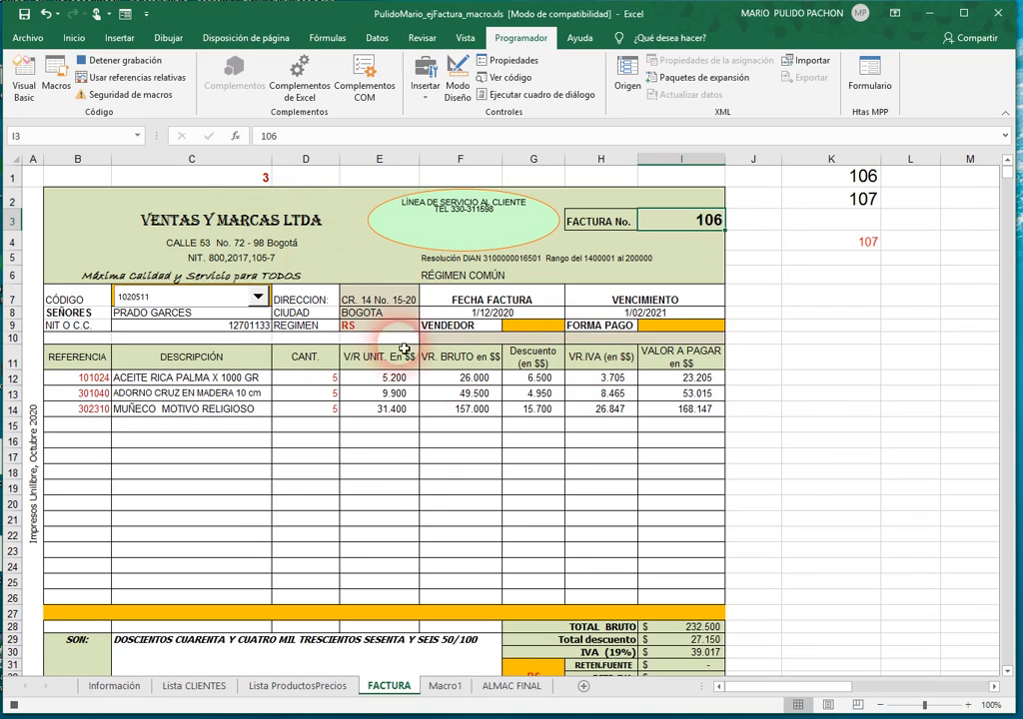
- Go to C1 and enter 1 to reset the customer code selection
key("F5")
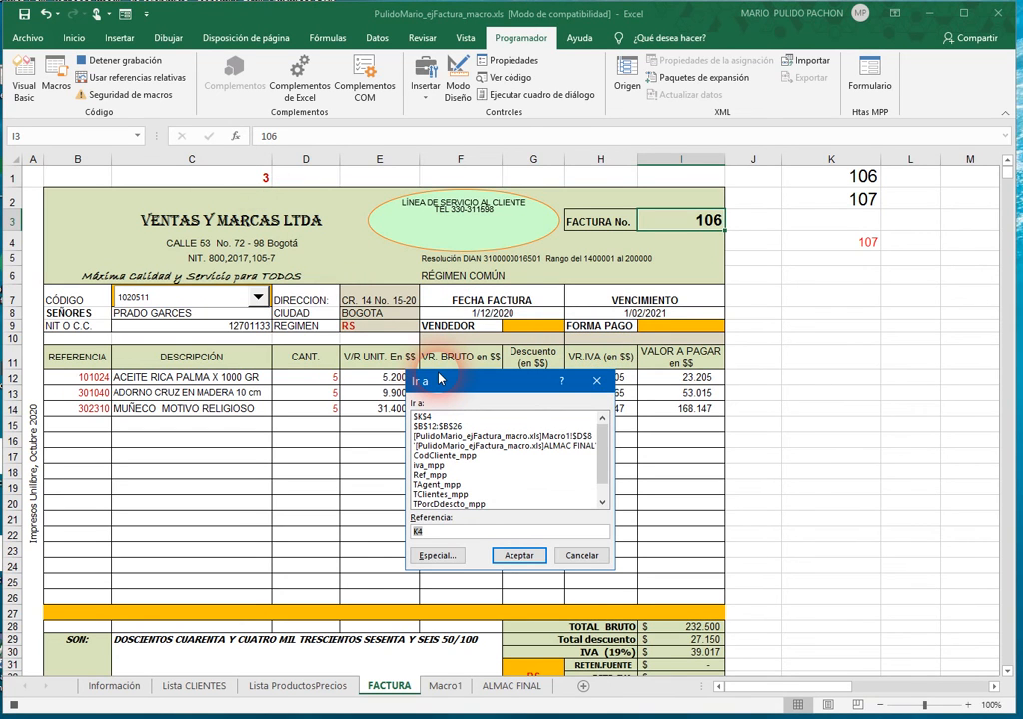
type("C1")
key("Return")
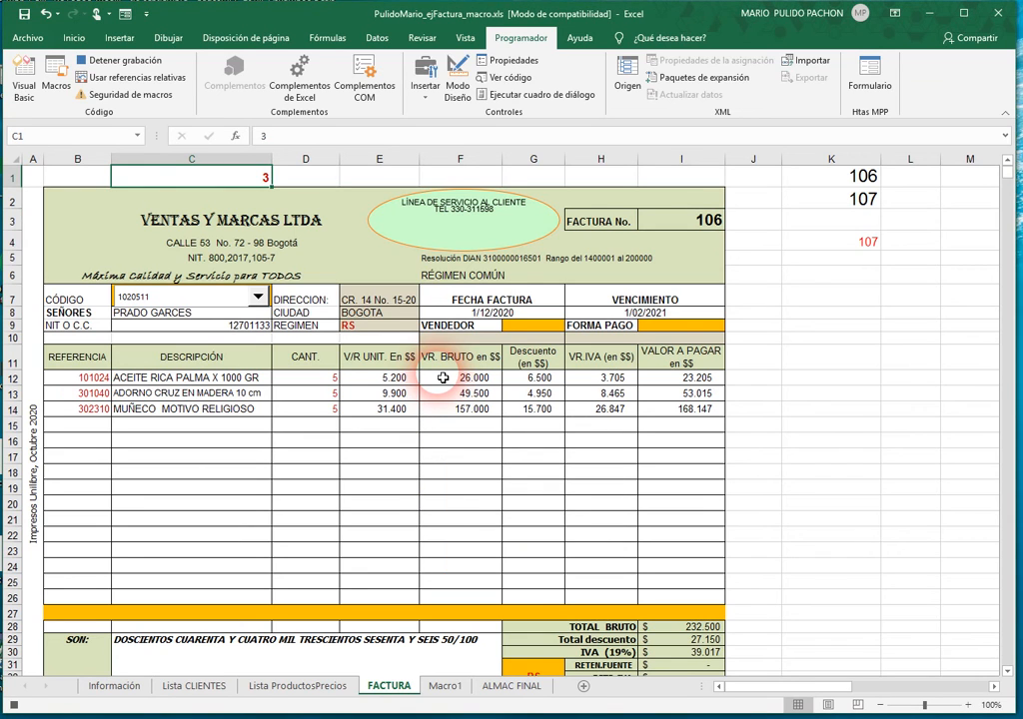
type("1")
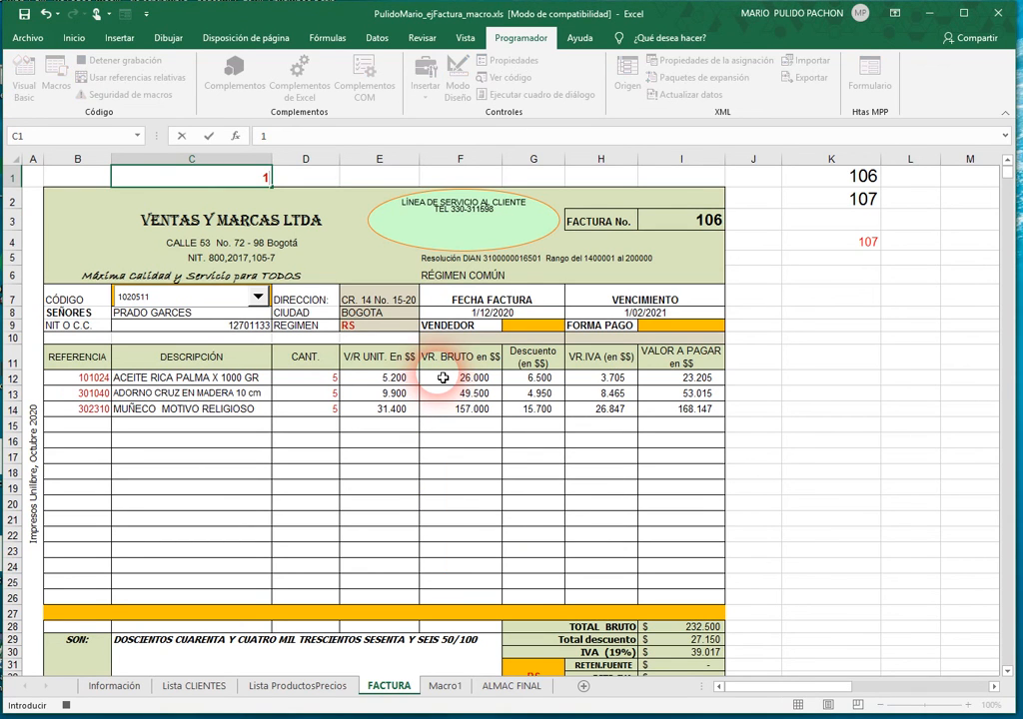
key("Return")
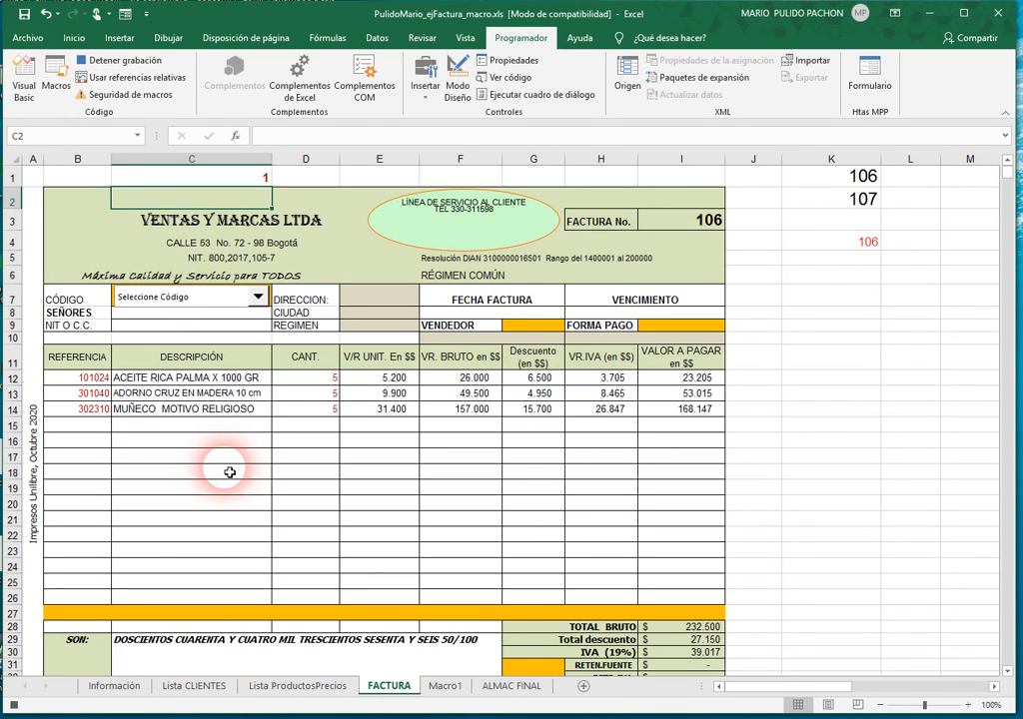
- Go to B12 and clear the invoice references in B12:B26
key("F5")
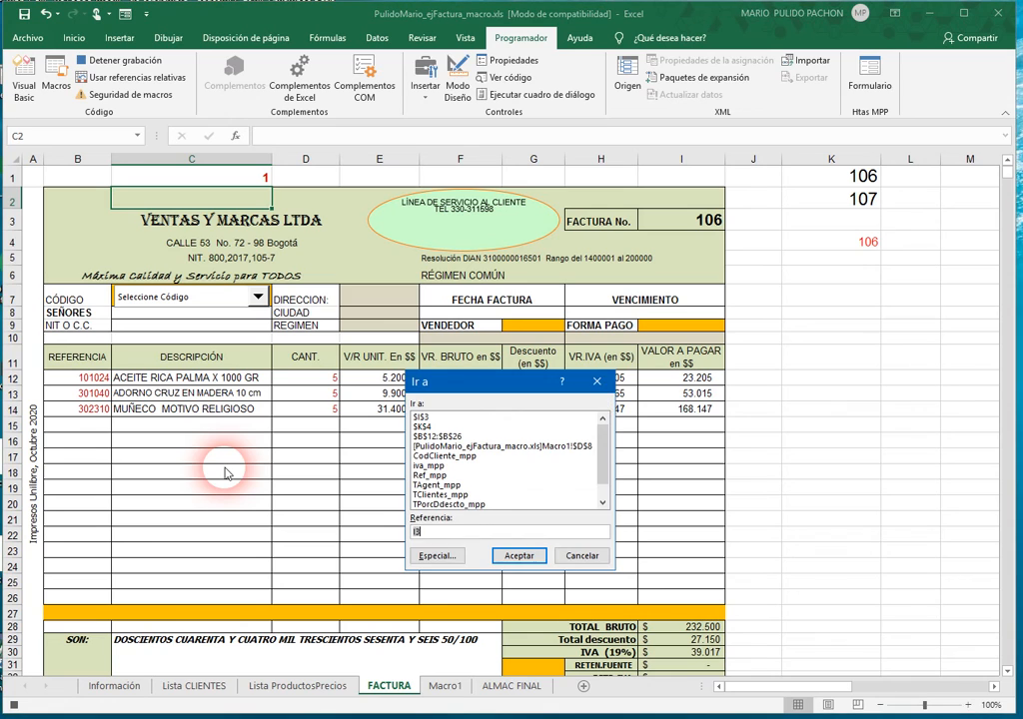
type("B12")
key("Return")
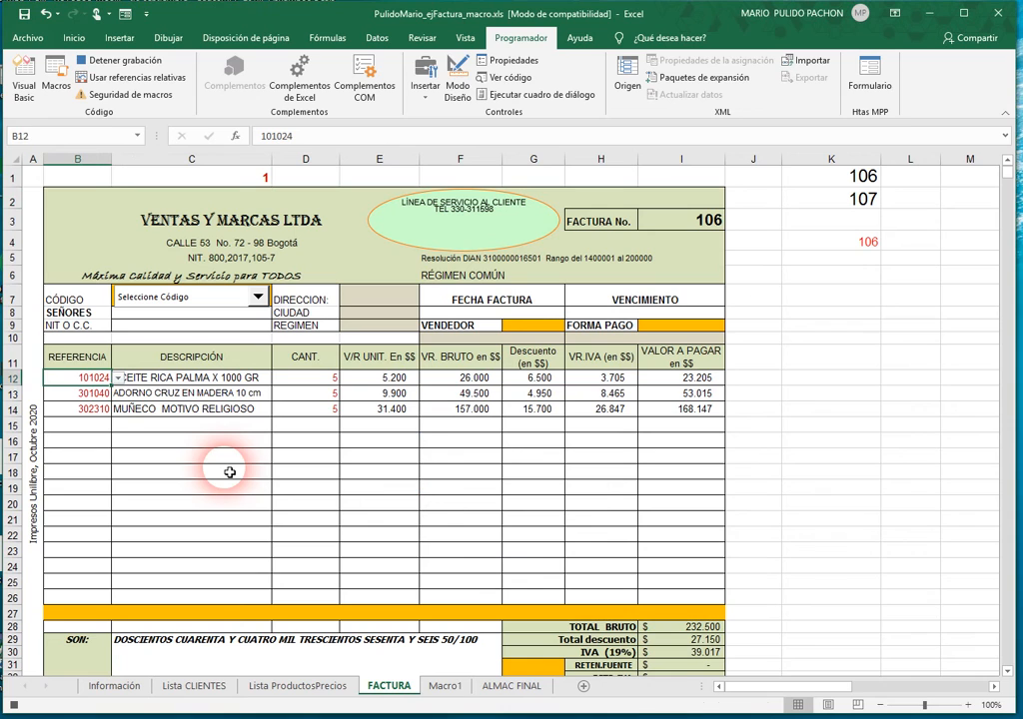
key("shift+Down")
key("shift+Down")
key("shift+Down")
key("shift+Down")
key("shift+Down")
key("shift+Down")
key("shift+Down")
key("shift+Down")
key("shift+Down")
key("shift+Down")
key("shift+Down")
key("shift+Down")
key("shift+Down")
key("shift+Down")
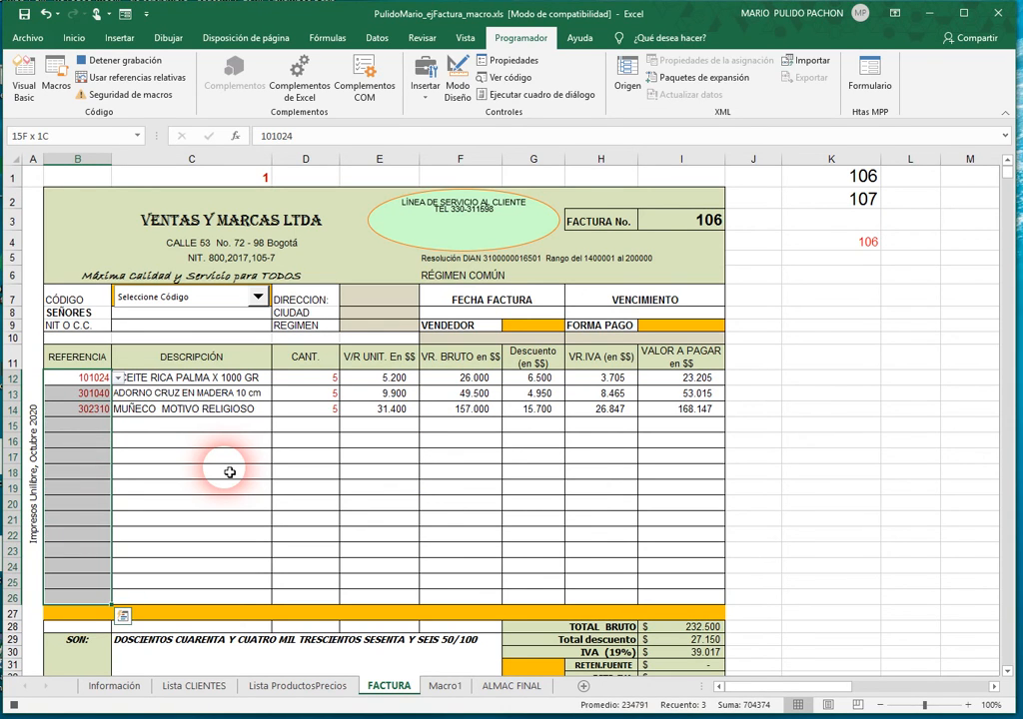
key("Delete")
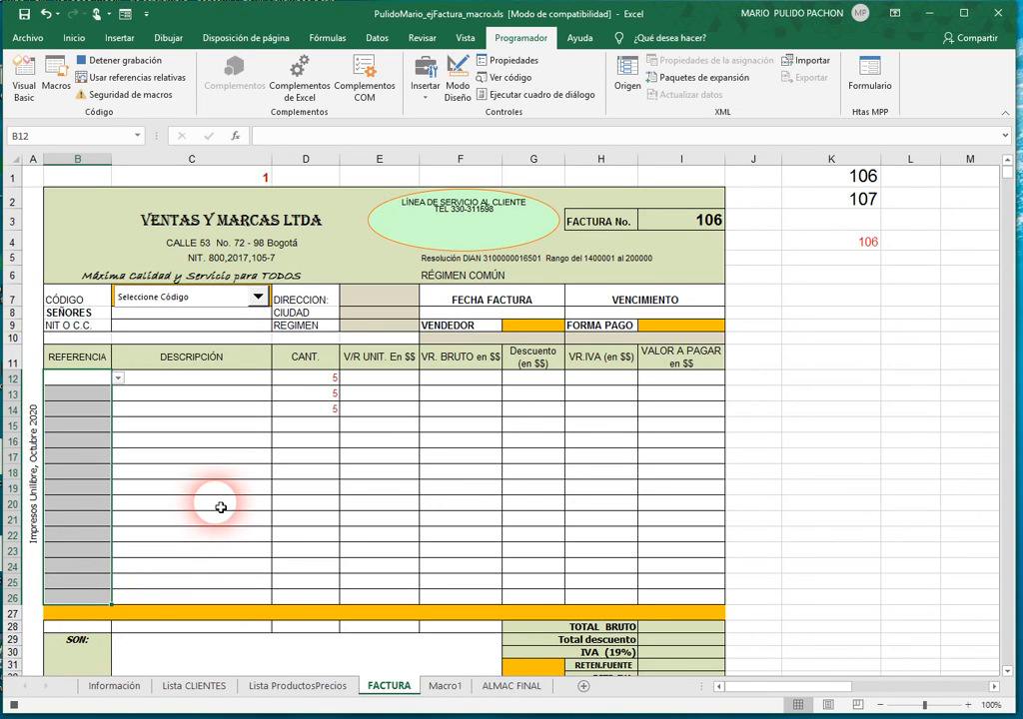
- Go to D12 and clear the quantities in D12:D26
key("F5")
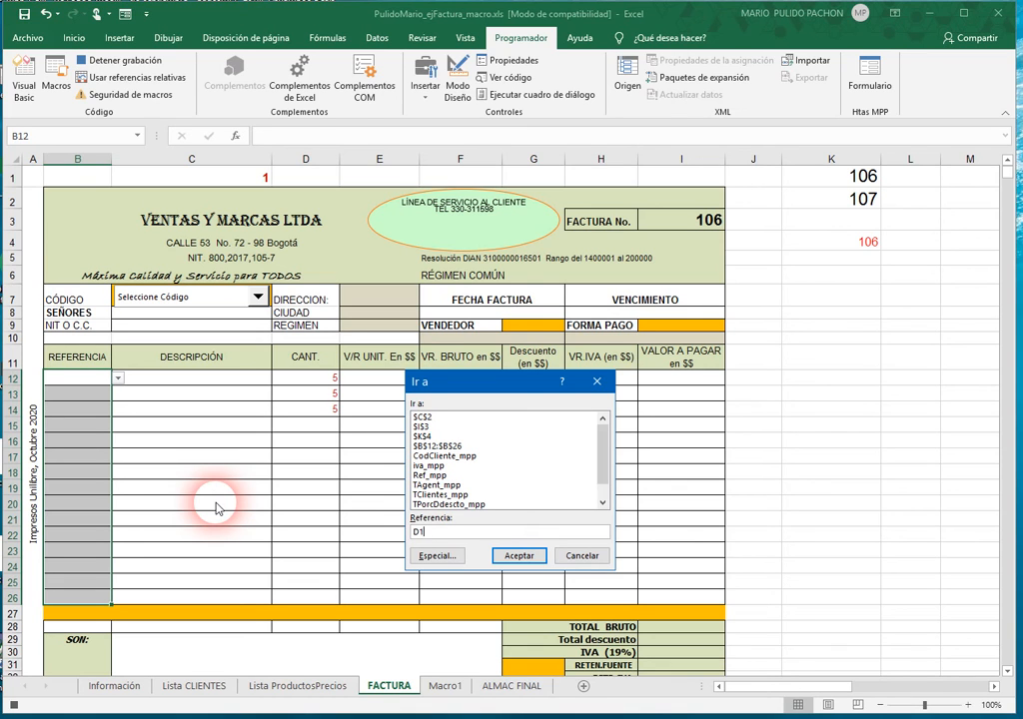
key("Return")
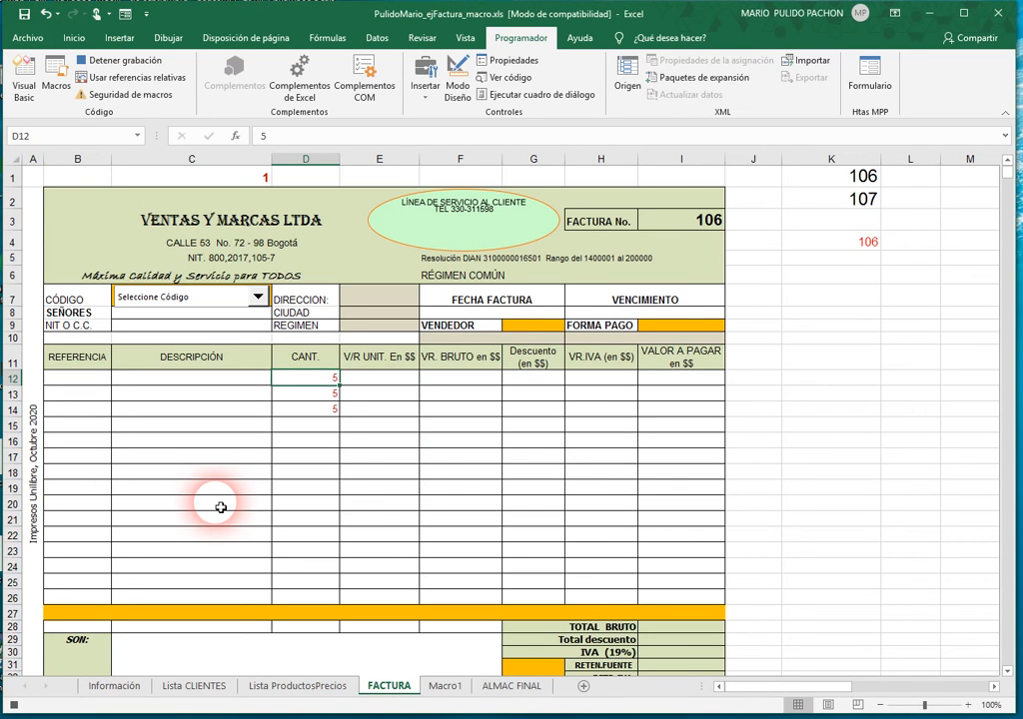
key("shift+Down")
key("shift+Down")
key("shift+Down")
key("shift+Down")
key("shift+Down")
key("shift+Down")
key("shift+Down")
key("shift+Down")
key("shift+Down")
key("shift+Down")
key("shift+Down")
key("shift+Down")
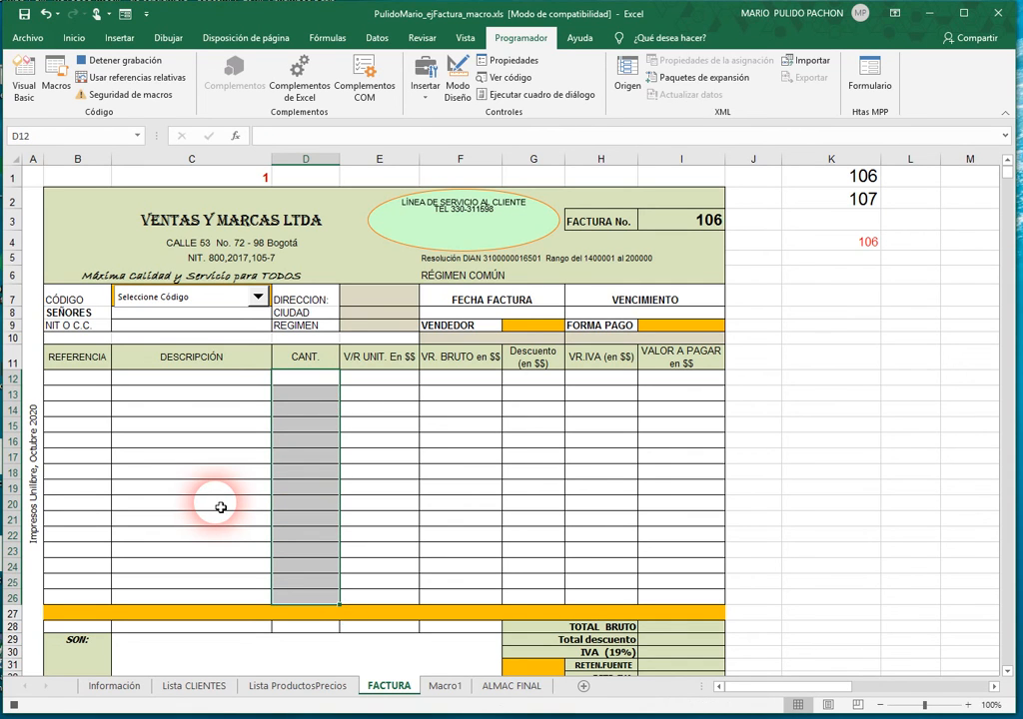
- Leave the cell selection at J8 outside the invoice and stop recording the macro
left_click(240, 413)
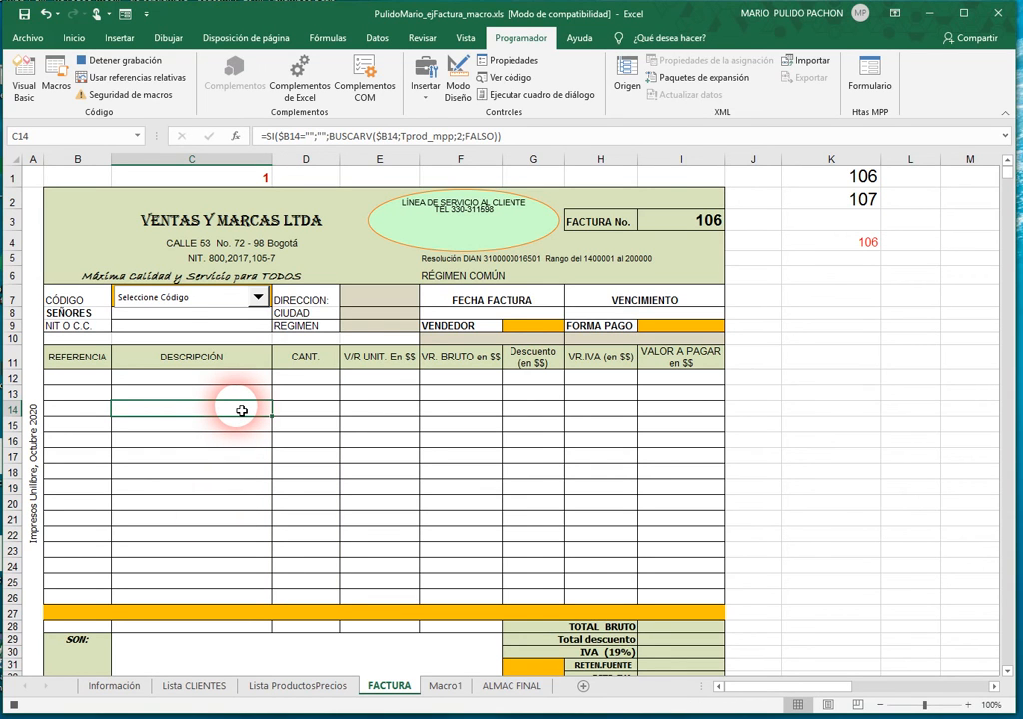
key("F5")
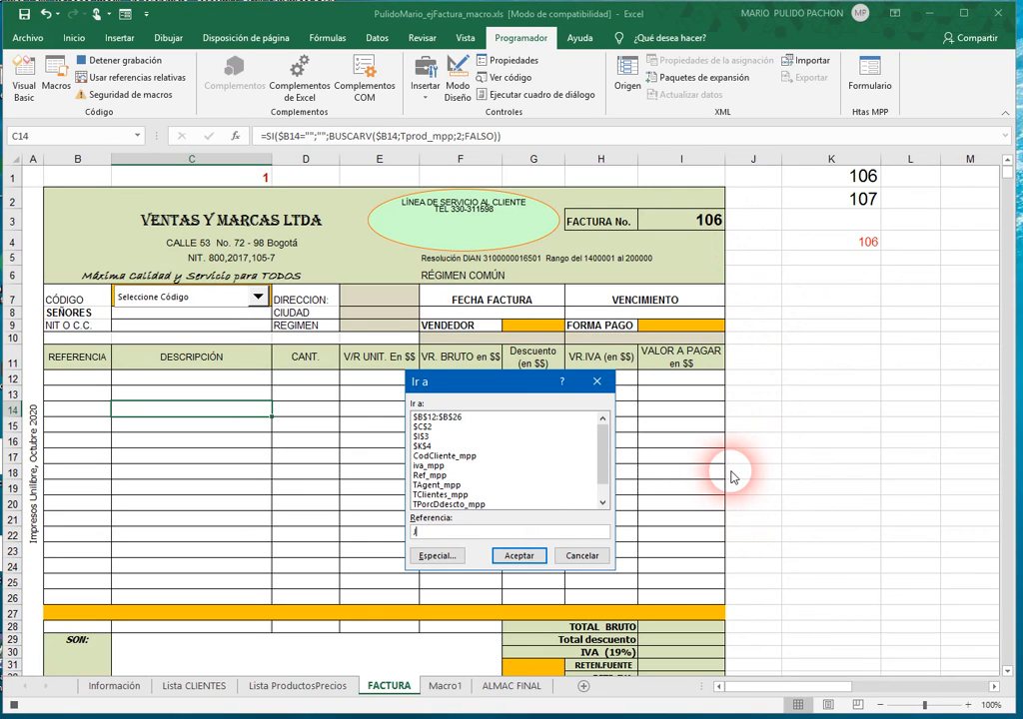
key("Return")
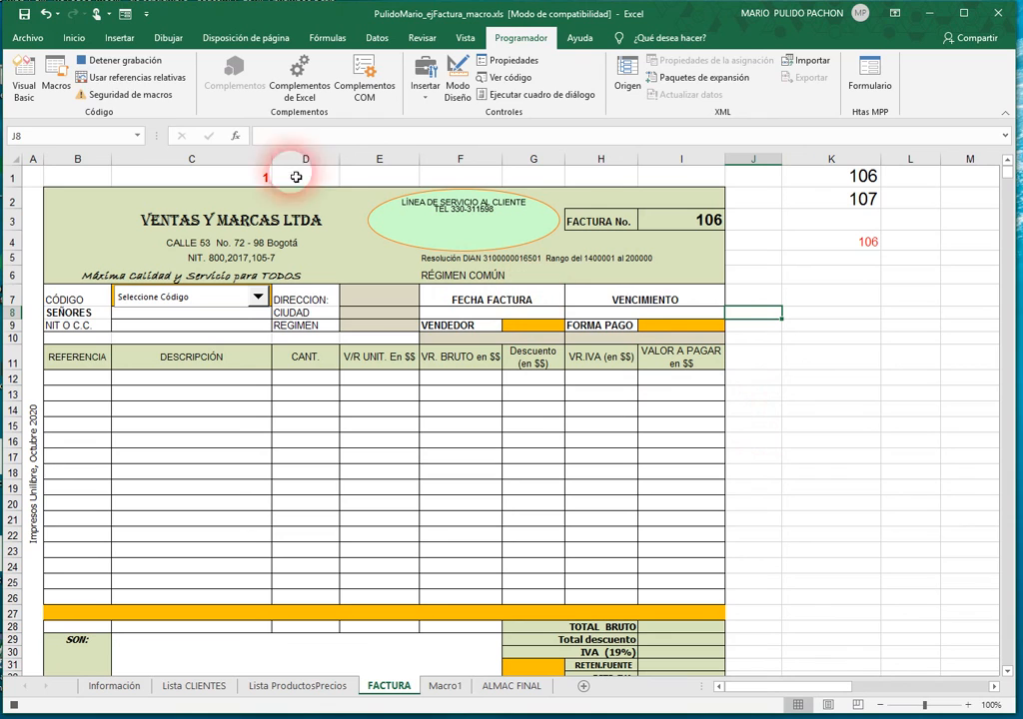
left_click(120, 62)
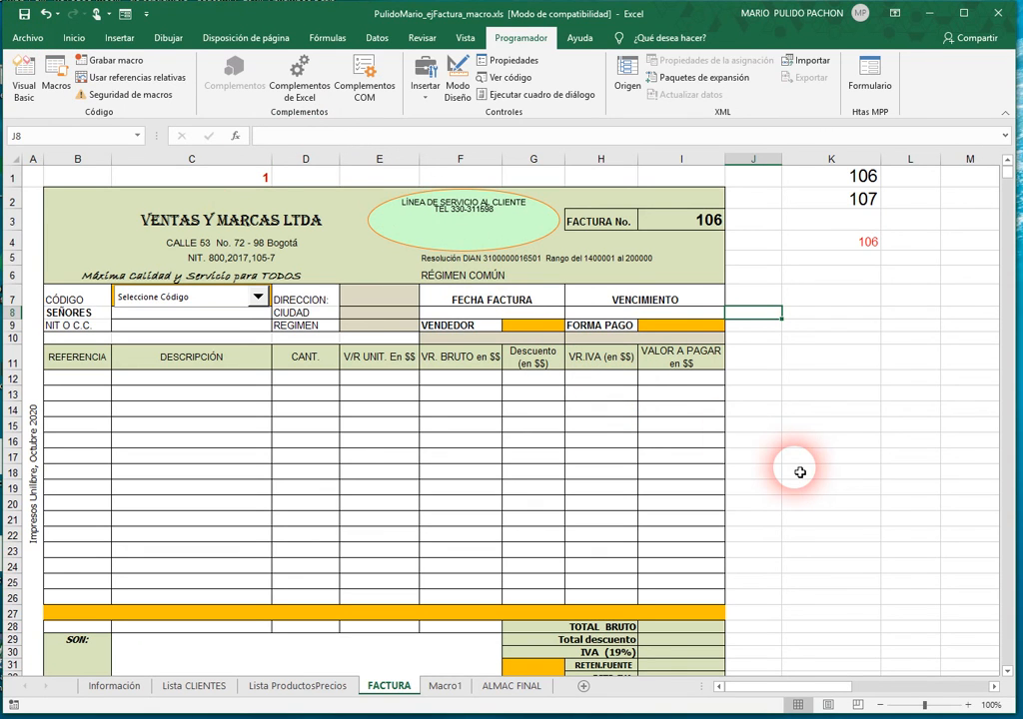
- Draw a form control button in columns J and K beside the invoice lines and assign the GuardaFACT macro to it
left_click(422, 89)
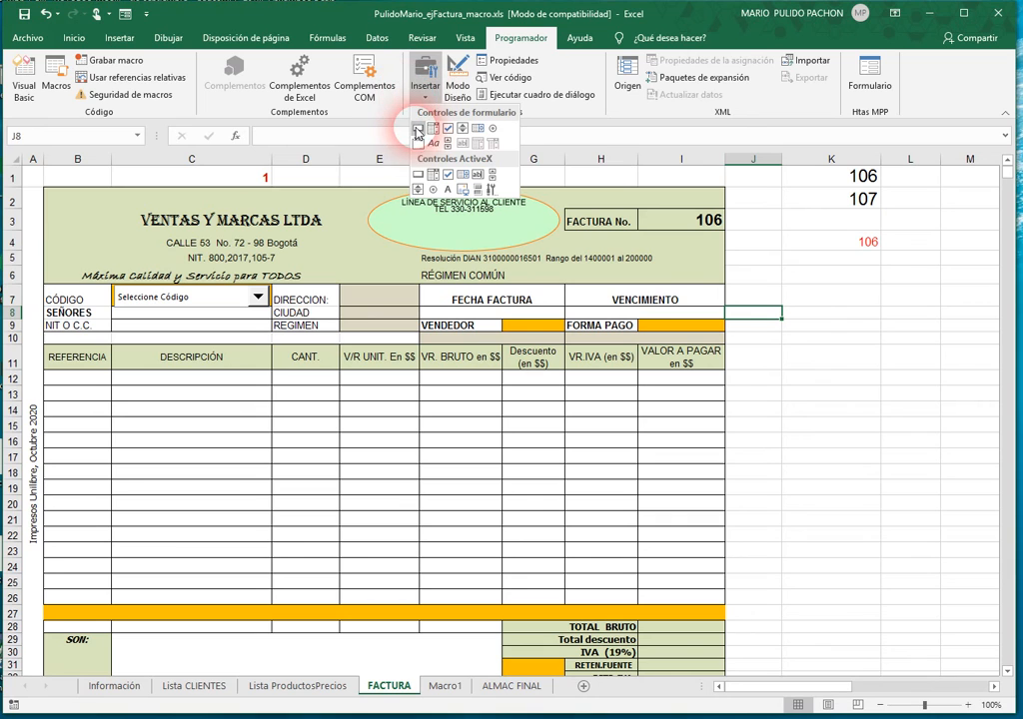
left_click(417, 130)
left_click_drag(745, 369, 844, 469)
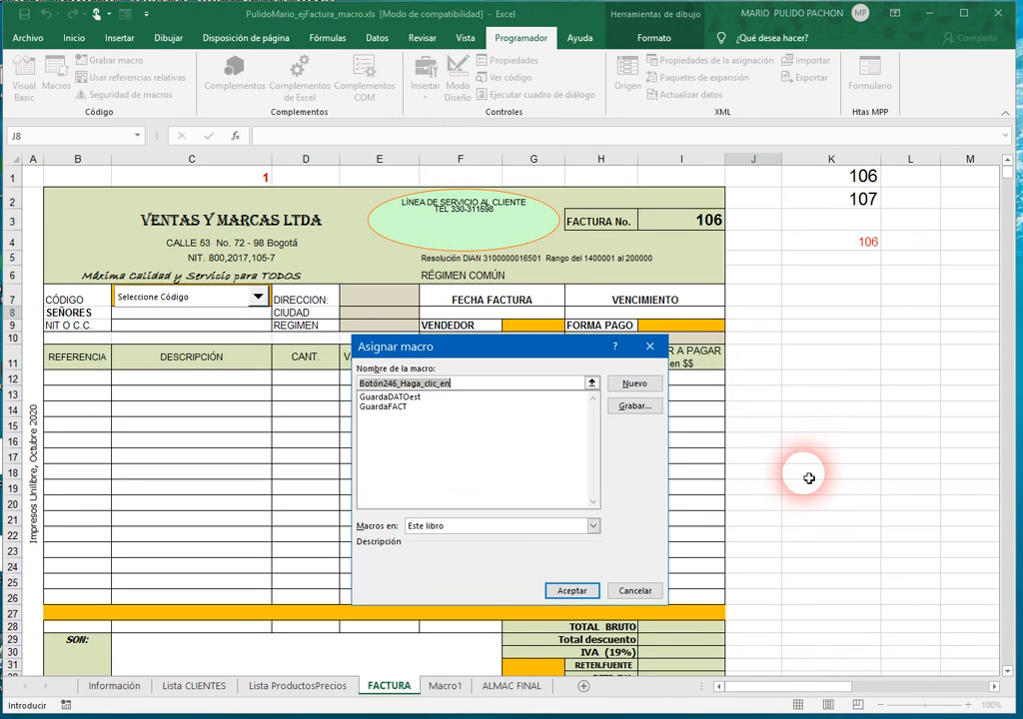
left_click(398, 408)
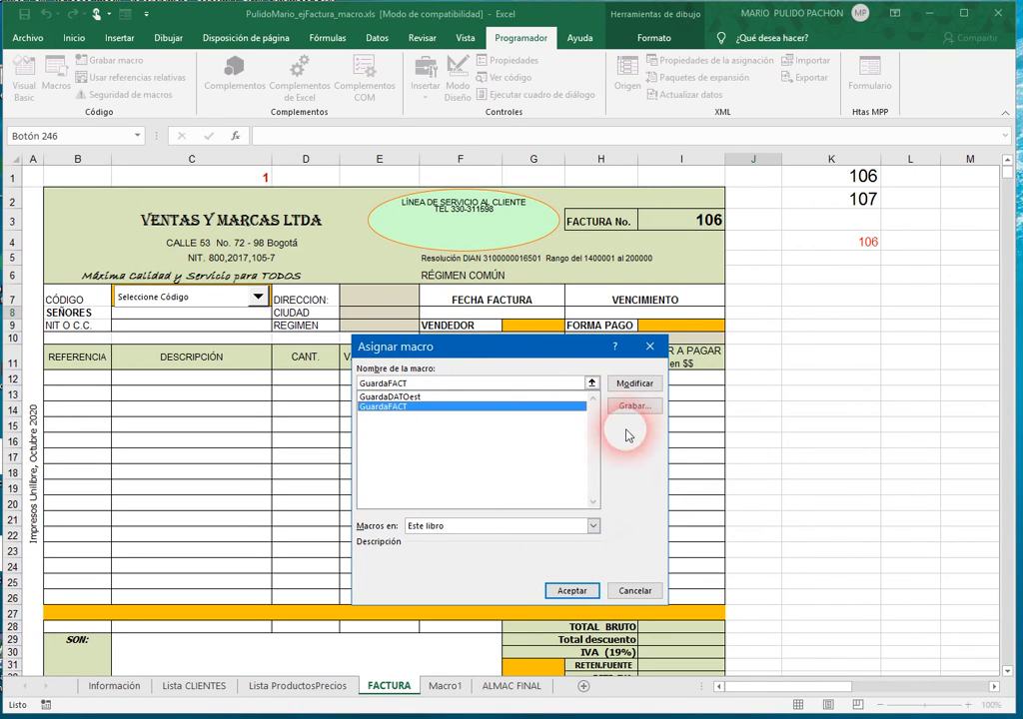
left_click(573, 590)
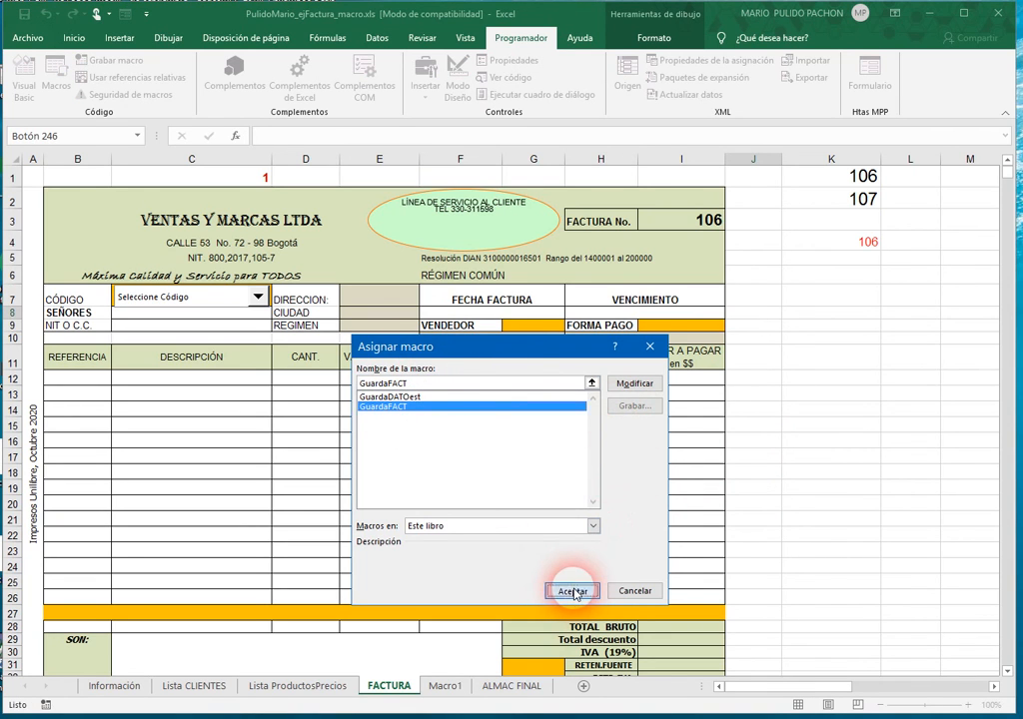
- Label the new button GUARDAR FACTURA and deselect it
left_click(783, 409)
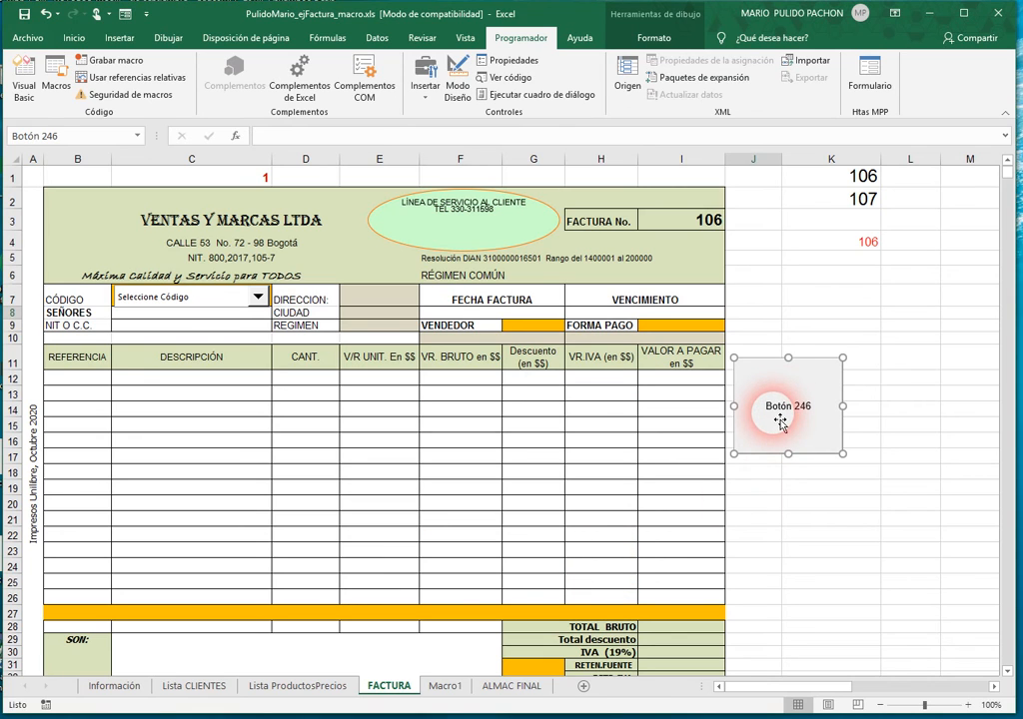
left_click(769, 463)
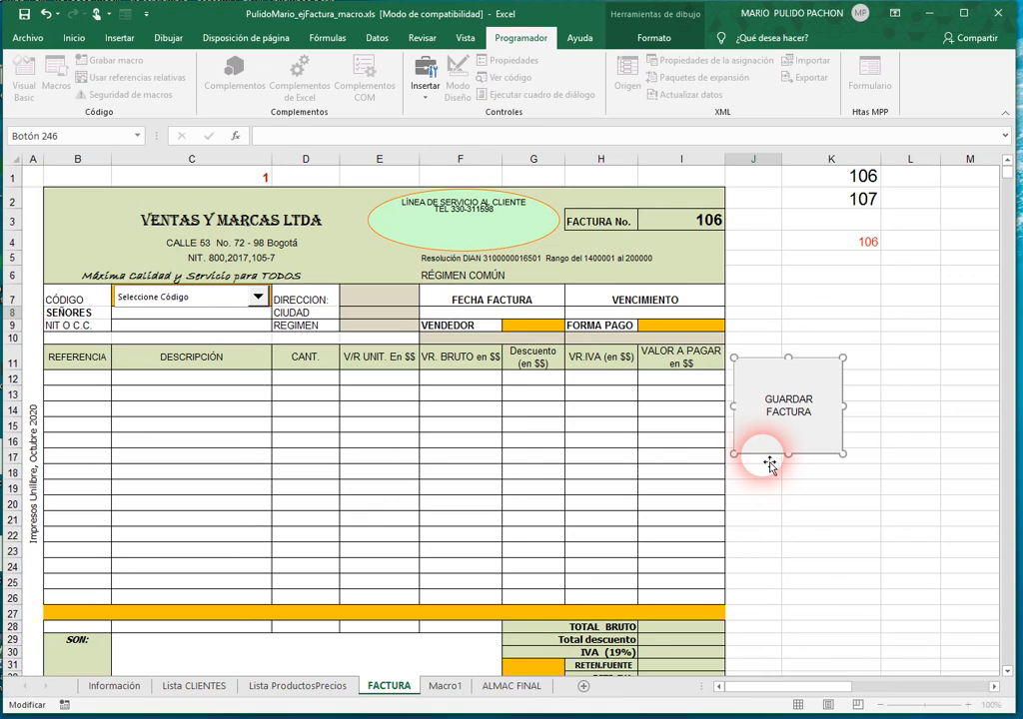
left_click(778, 328)
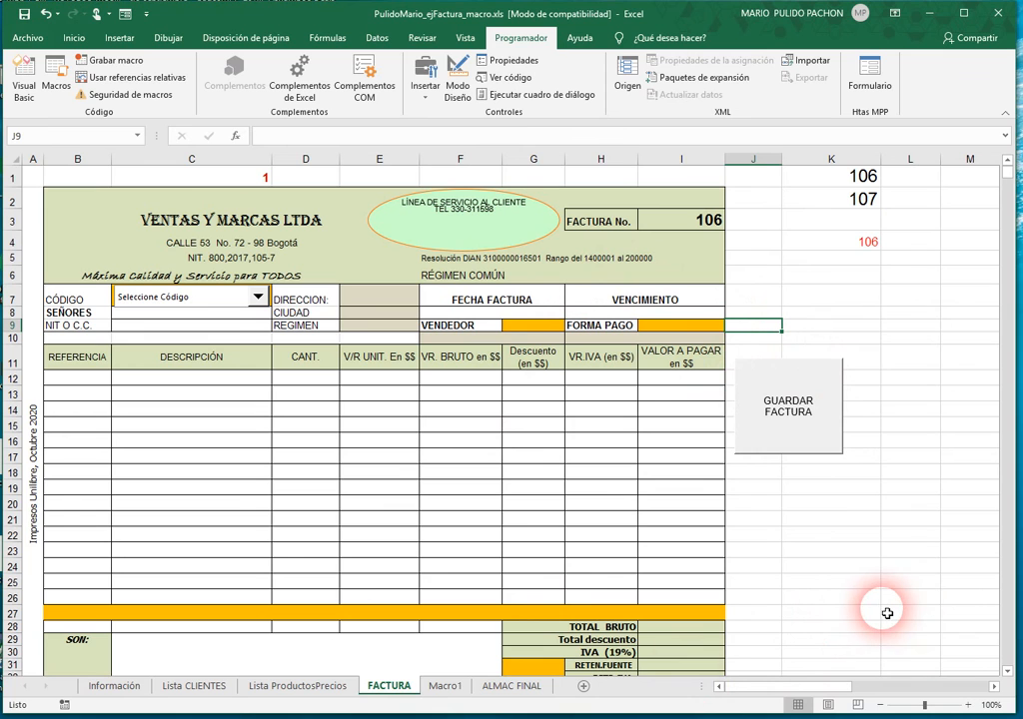
- Check the stored rows in ALMAC FINAL, return to FACTURA and select the customer code of SUPERMERCADO "BARATO"
left_click(443, 689)
left_click(491, 691)
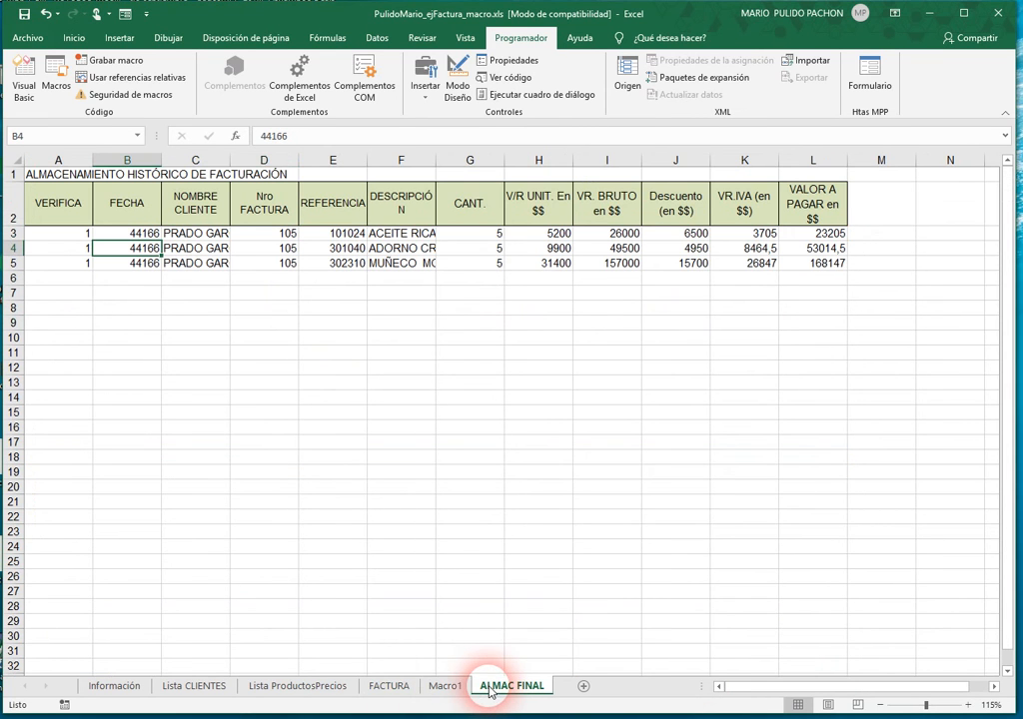
left_click(389, 687)
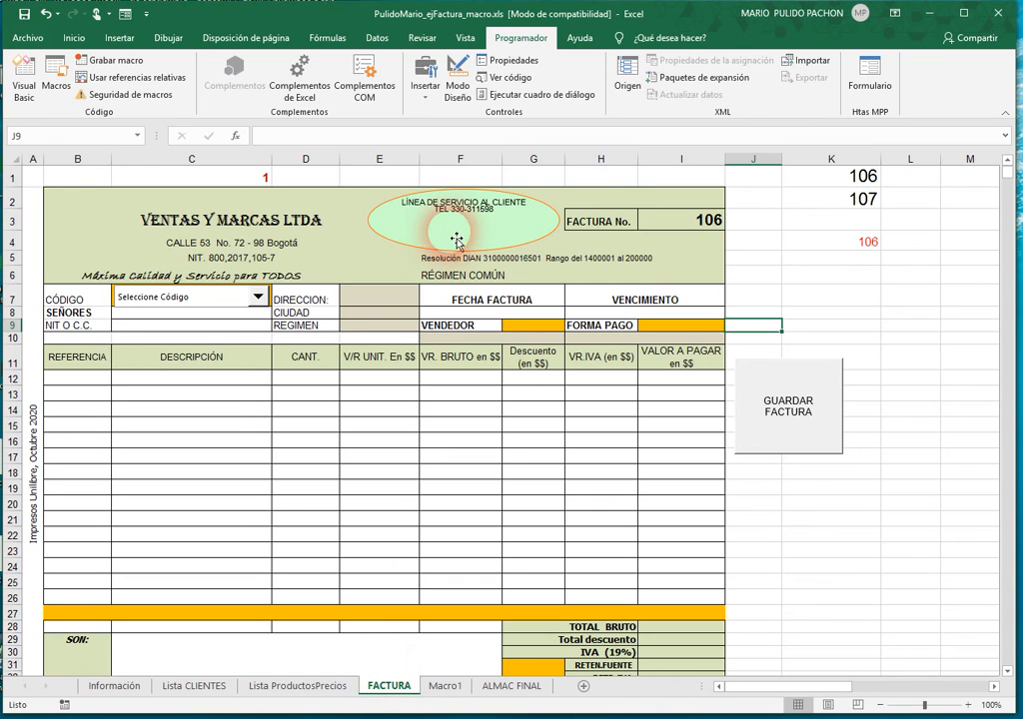
left_click(257, 297)
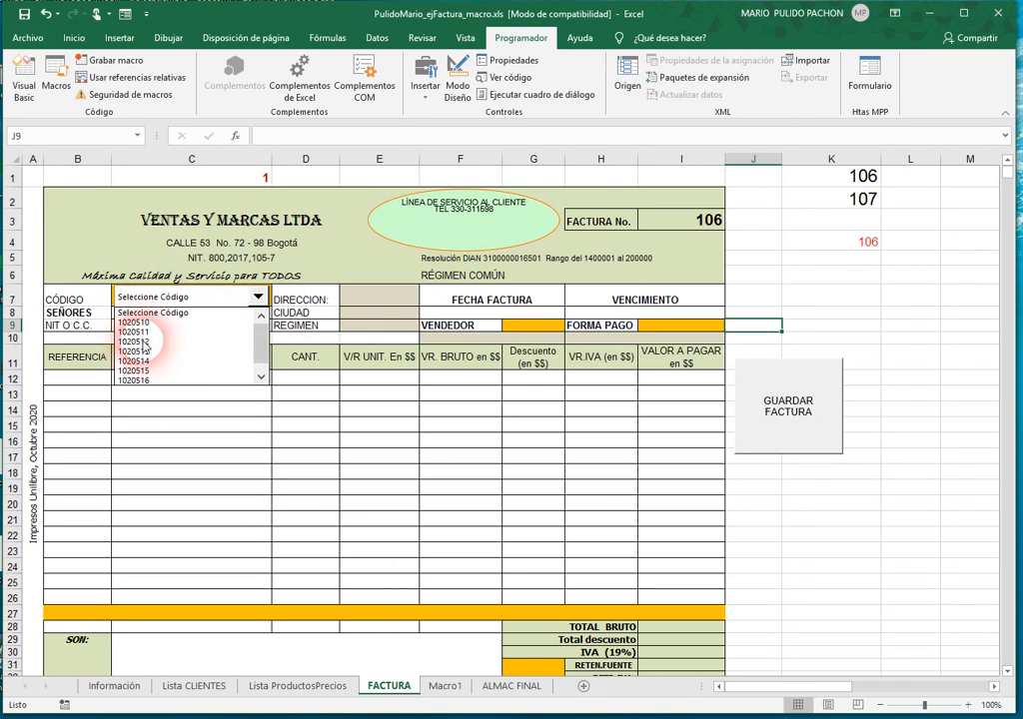
left_click(130, 352)
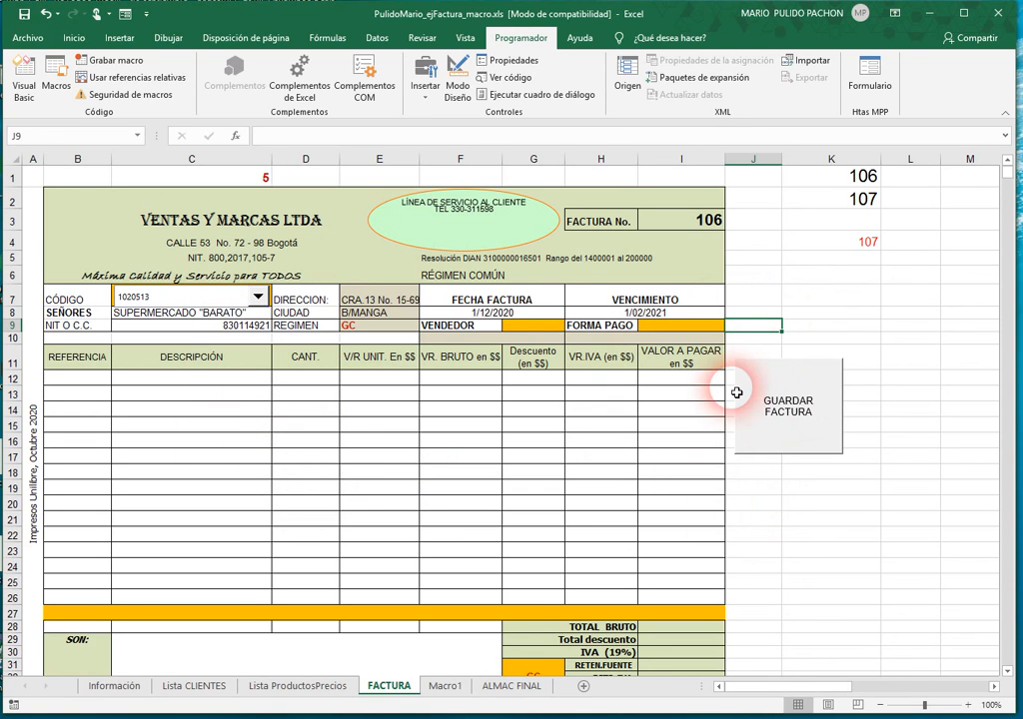
- Choose reference 101024 for the first invoice line and 301015 for the second
left_click(92, 379)
left_click(118, 380)
left_click(108, 402)
left_click(117, 394)
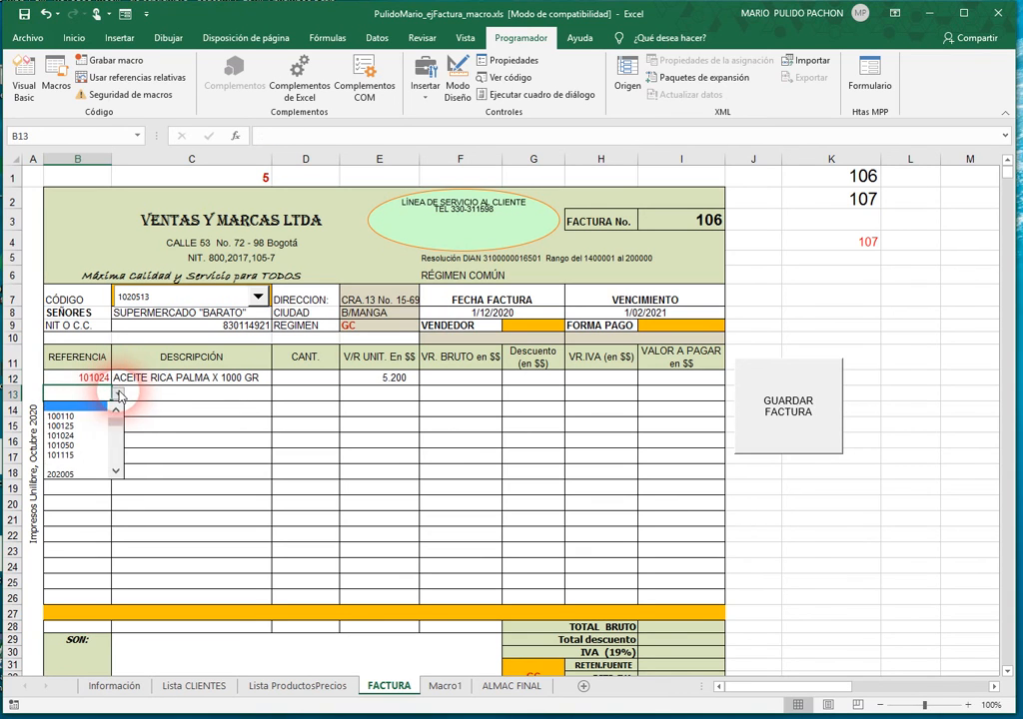
scroll(91, 456, "down", 3)
left_click(67, 466)
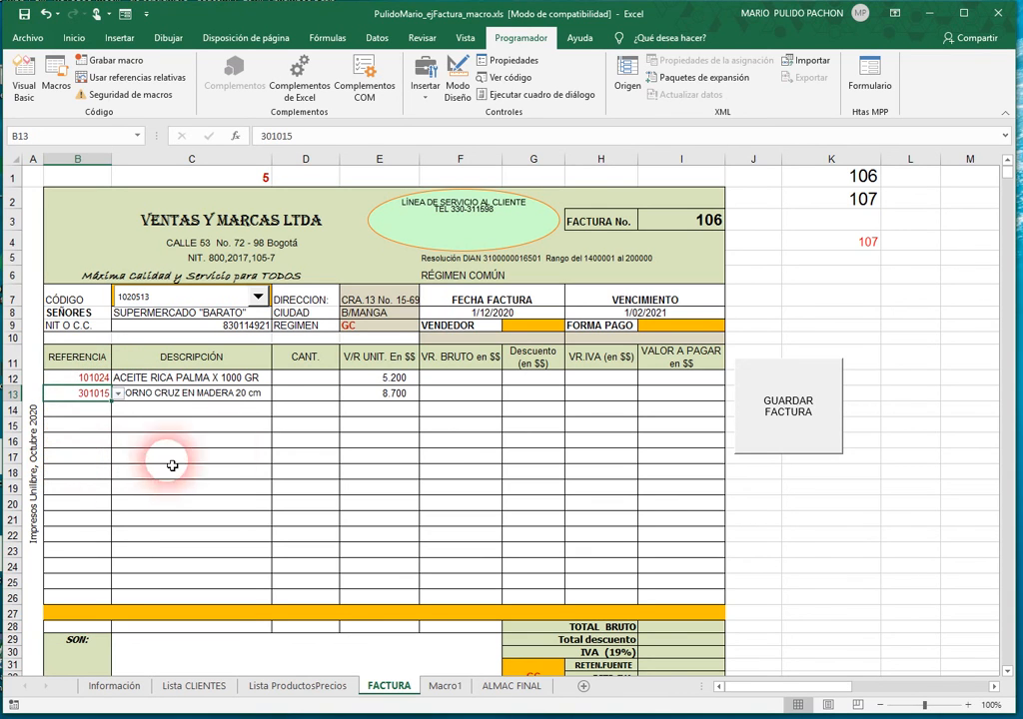
- Choose reference 101050 for the third invoice line and 501506 for the fourth
left_click(112, 415)
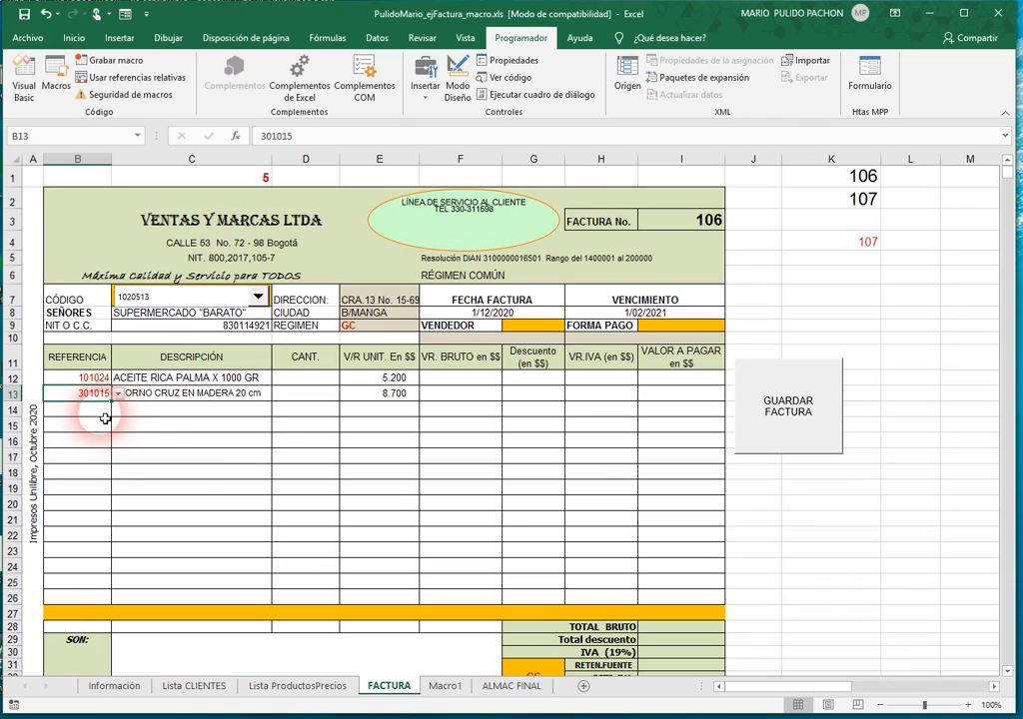
left_click(118, 413)
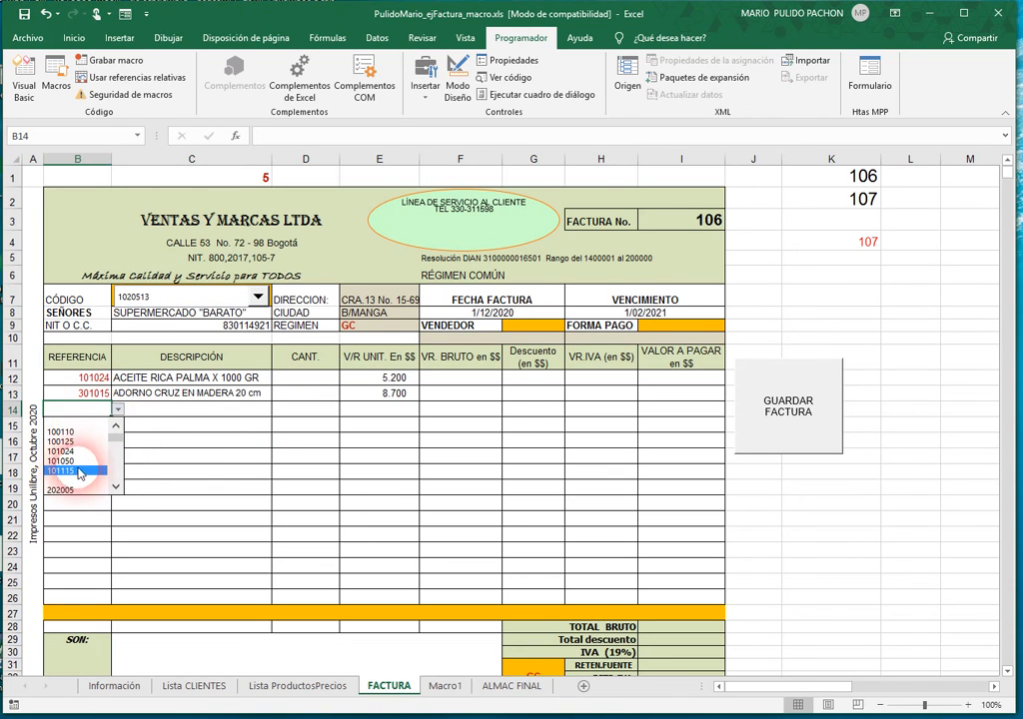
left_click(113, 467)
left_click(100, 425)
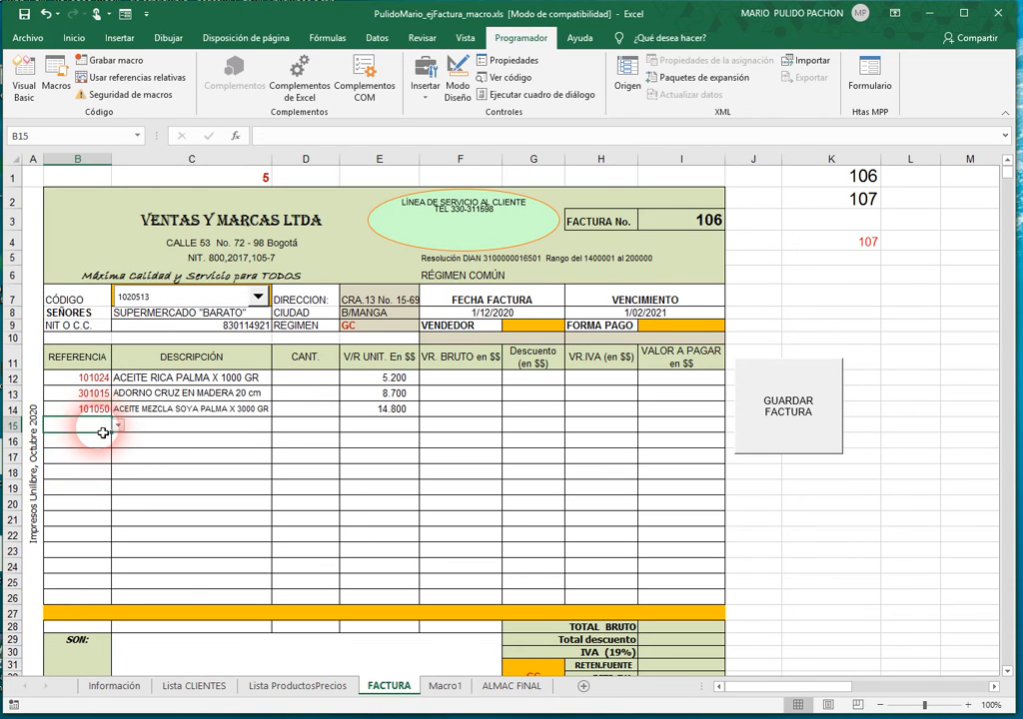
left_click(118, 425)
left_click_drag(118, 477, 50, 497)
left_click(50, 490)
- Enter a quantity of 5 for each of the four products in D12 to D15
left_click(301, 380)
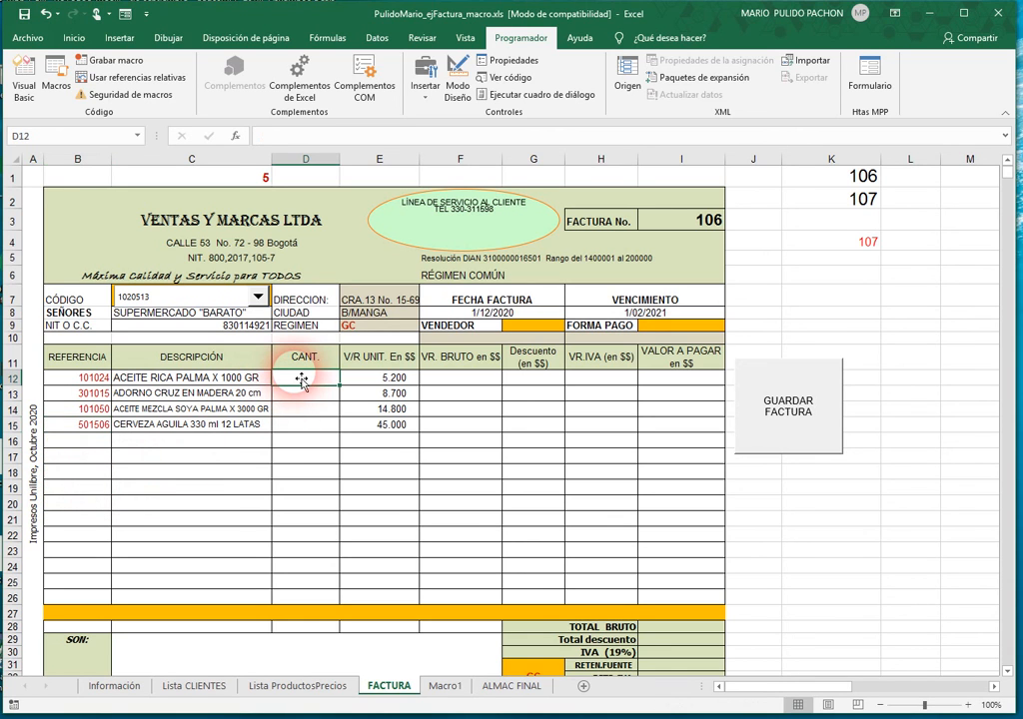
type("5")
key("Return")
type("5")
key("Return")
type("5")
key("Return")
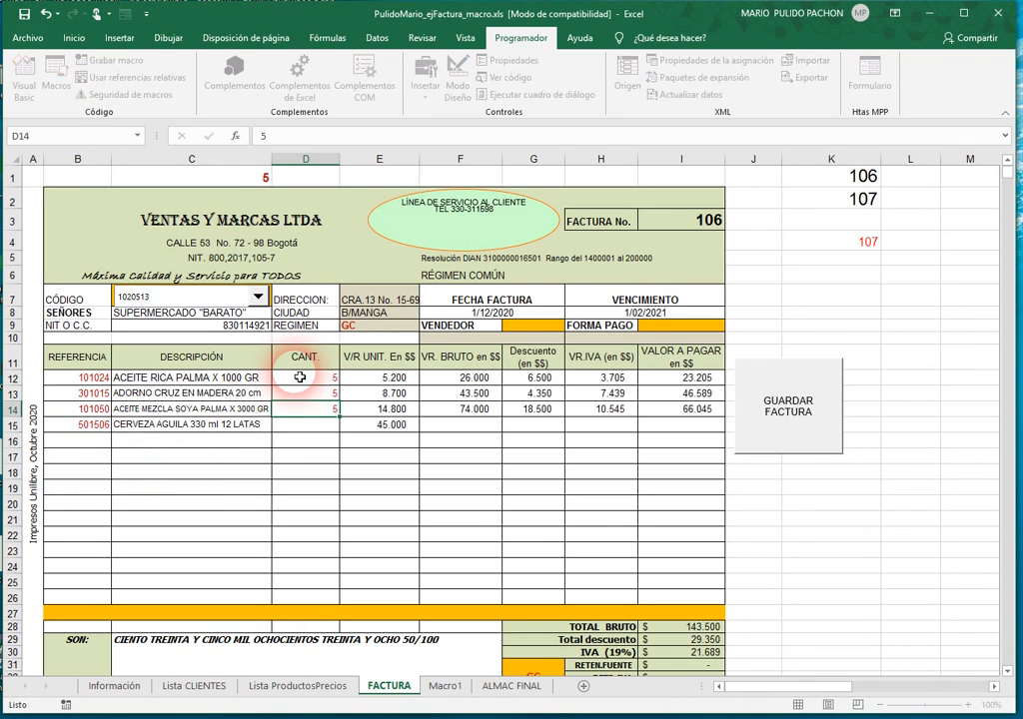
type("5")
key("Return")
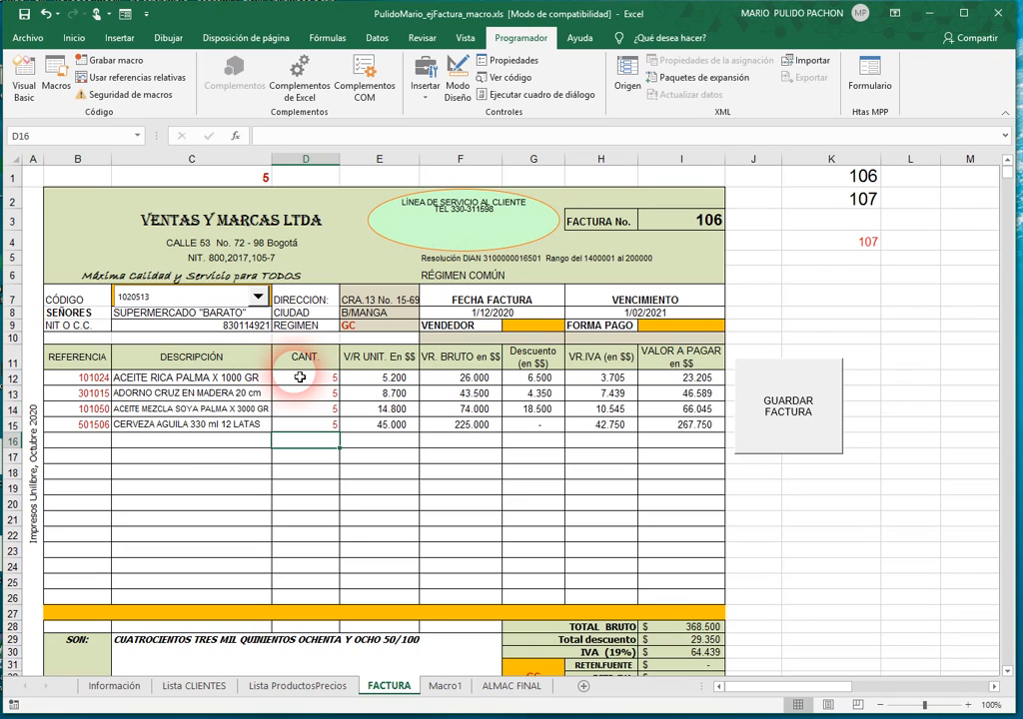
- Check the rows already stored in ALMAC FINAL, return to FACTURA and archive the filled invoice with GUARDAR FACTURA
left_click(465, 469)
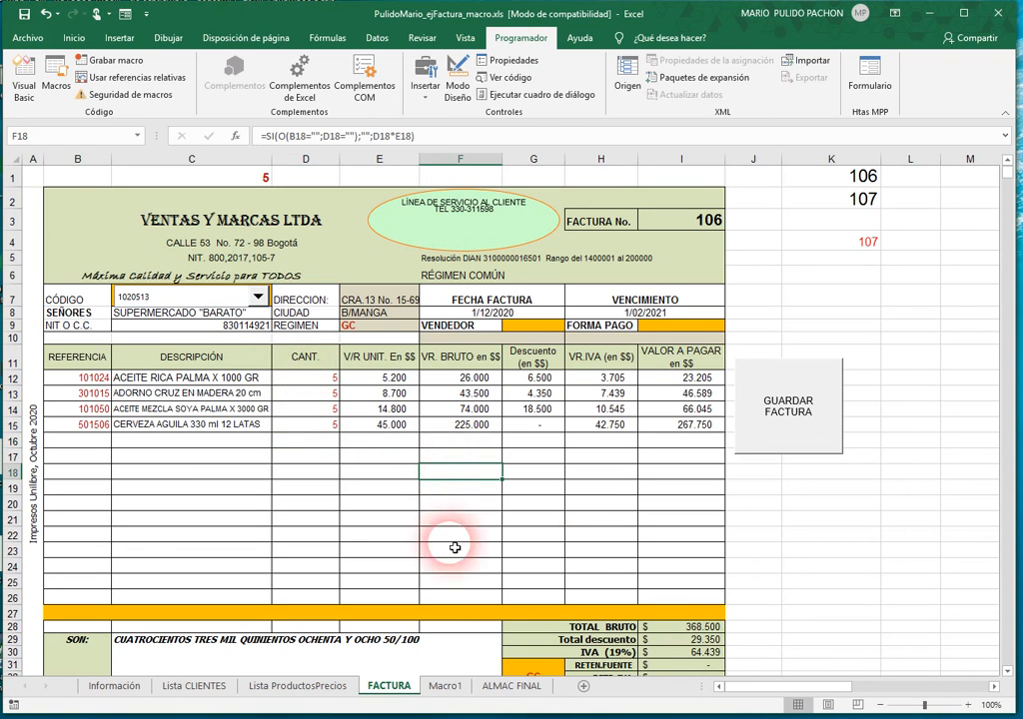
left_click(592, 519)
left_click(412, 505)
left_click(790, 418)
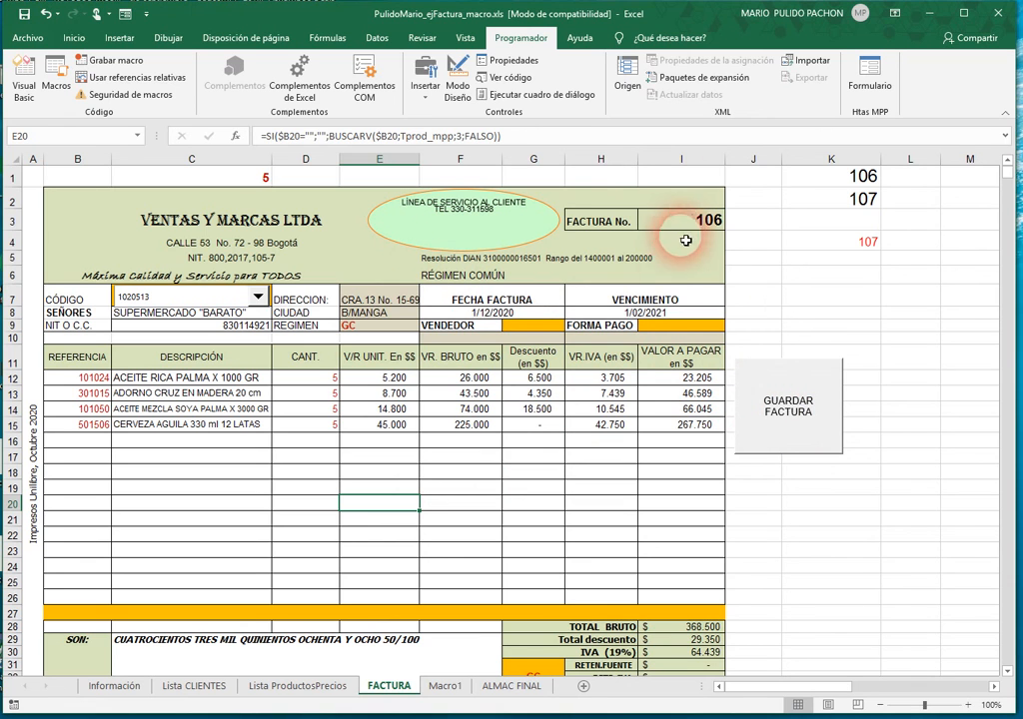
left_click(513, 686)
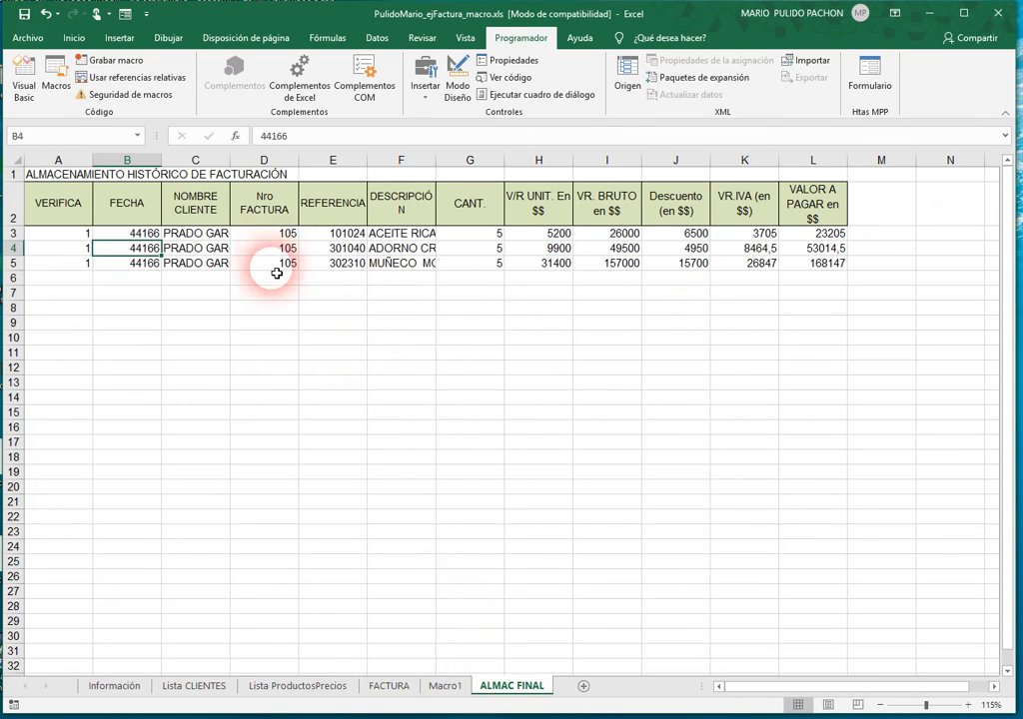
left_click(386, 688)
left_click(758, 417)
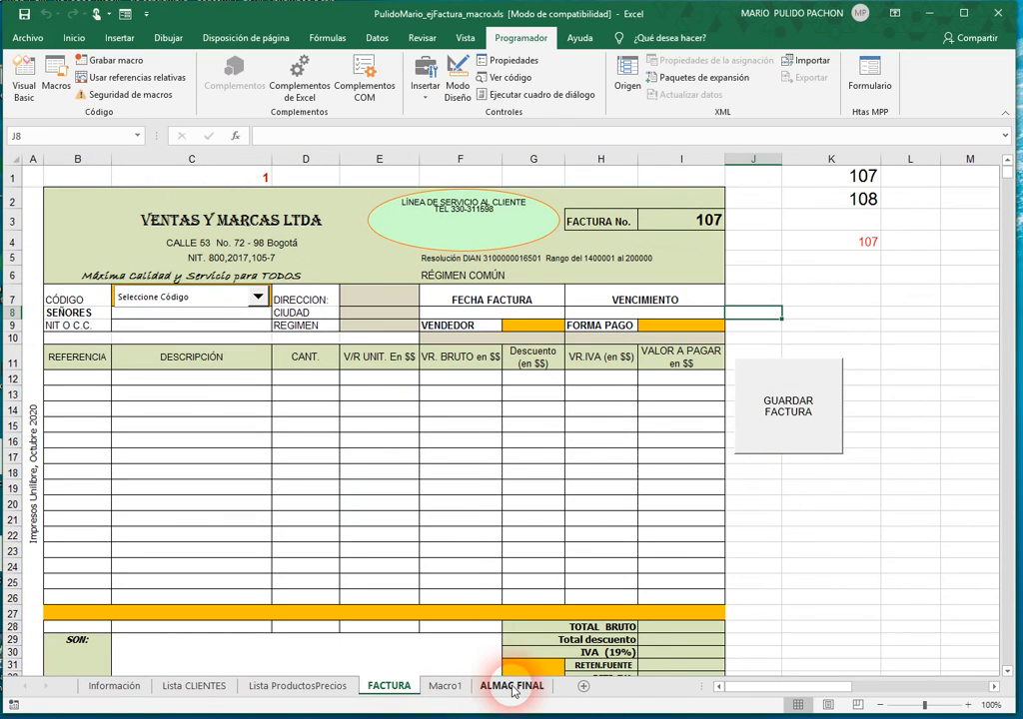
- Check Macro1 and the archived rows in ALMAC FINAL, return to FACTURA and save the workbook despite the compatibility notice
left_click(444, 686)
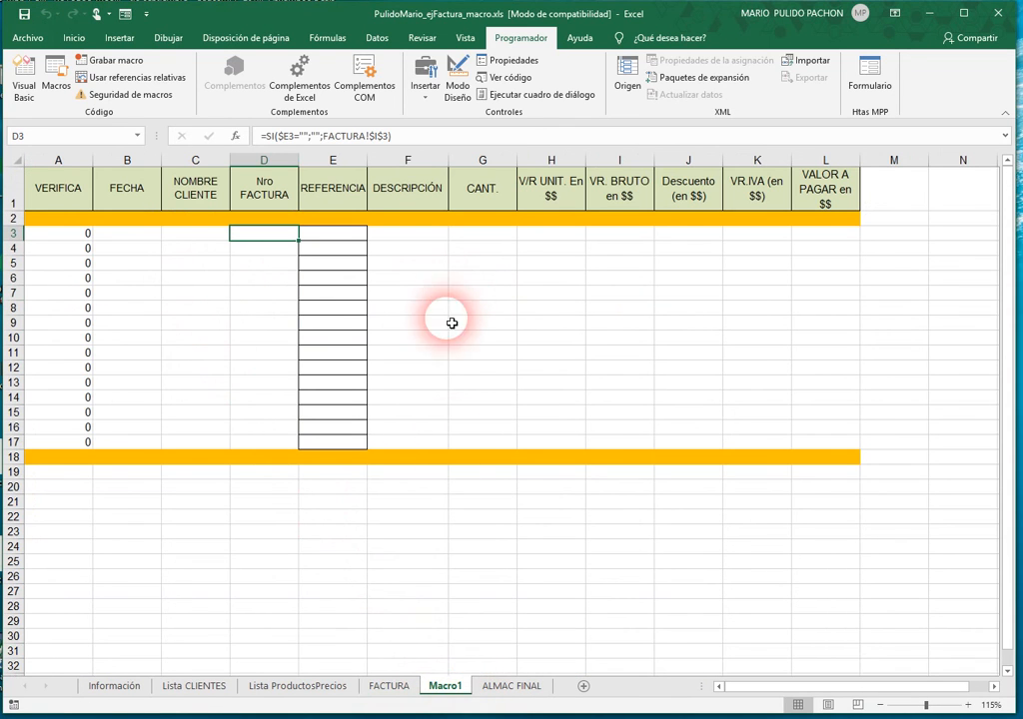
left_click(504, 686)
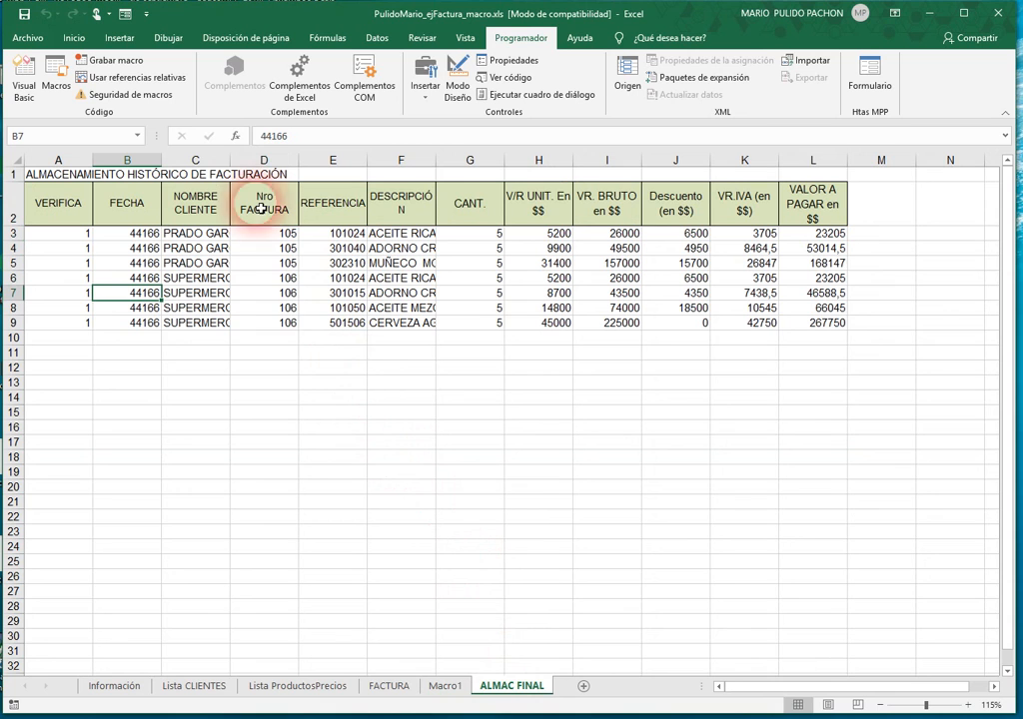
left_click(390, 686)
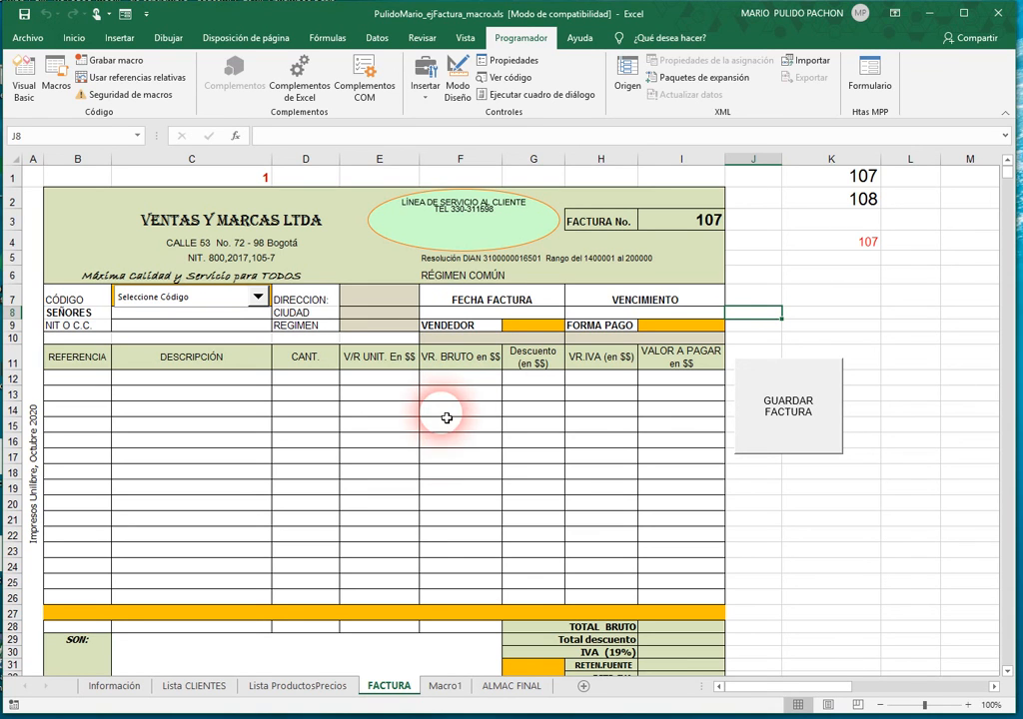
left_click(22, 14)
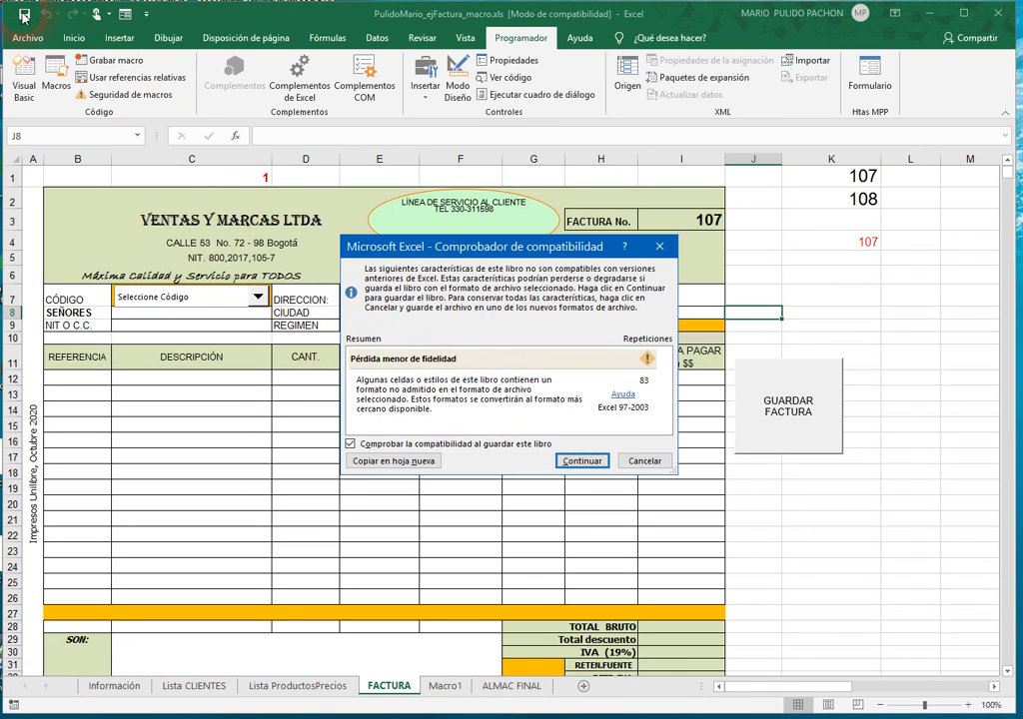
left_click(576, 462)
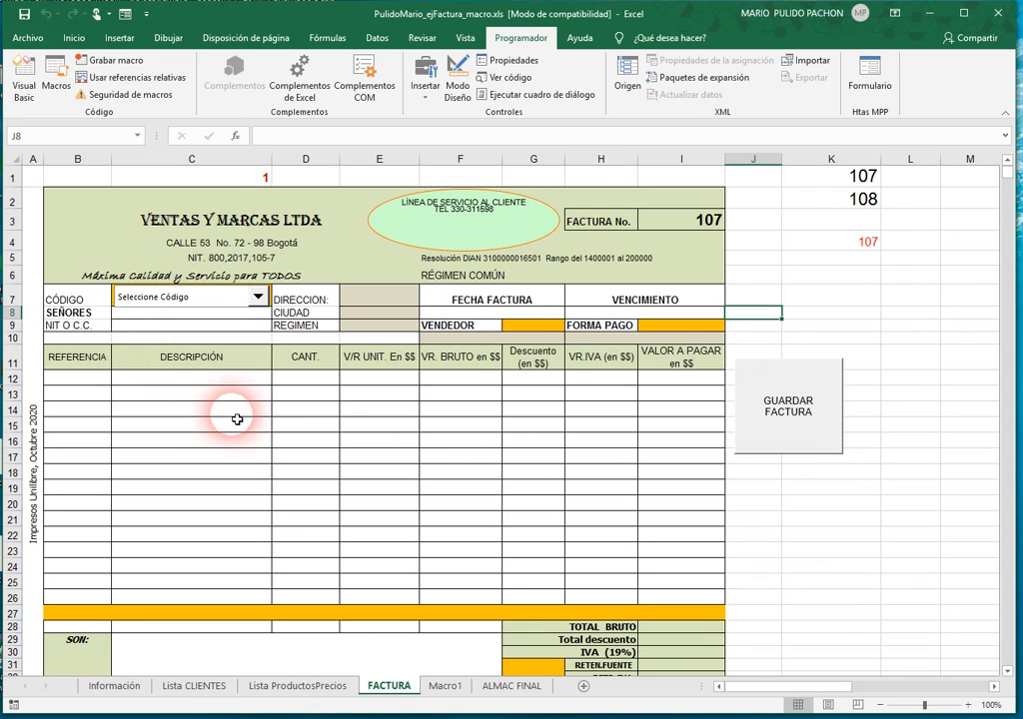
- Run GUARDAR FACTURA on the blank invoice and inspect the rows it adds to ALMAC FINAL
left_click(785, 415)
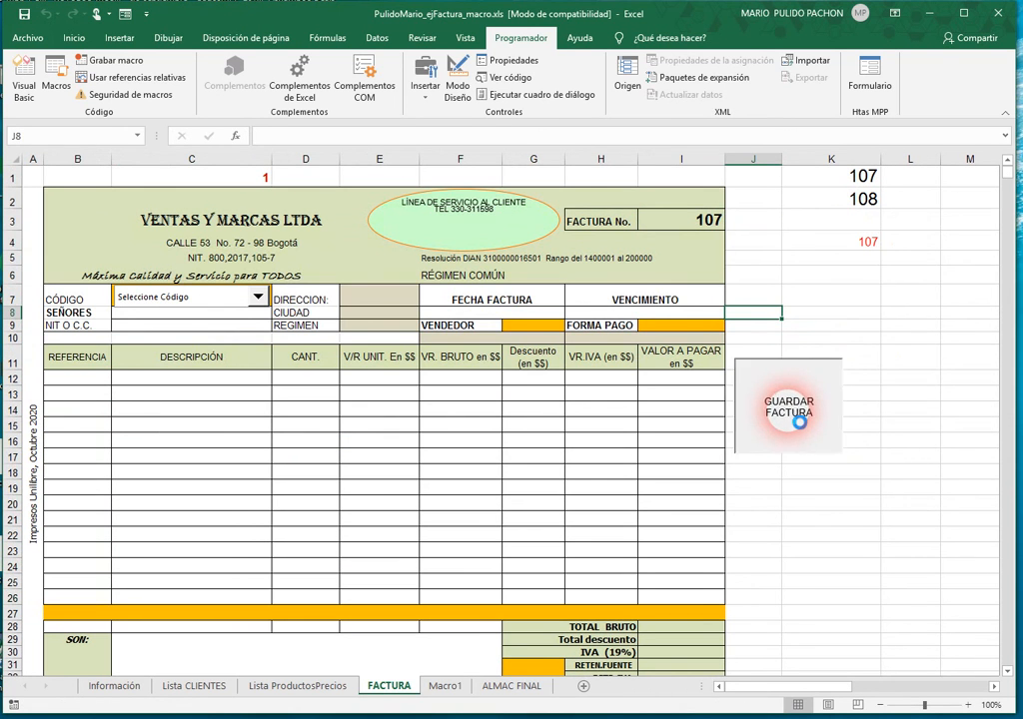
left_click(449, 688)
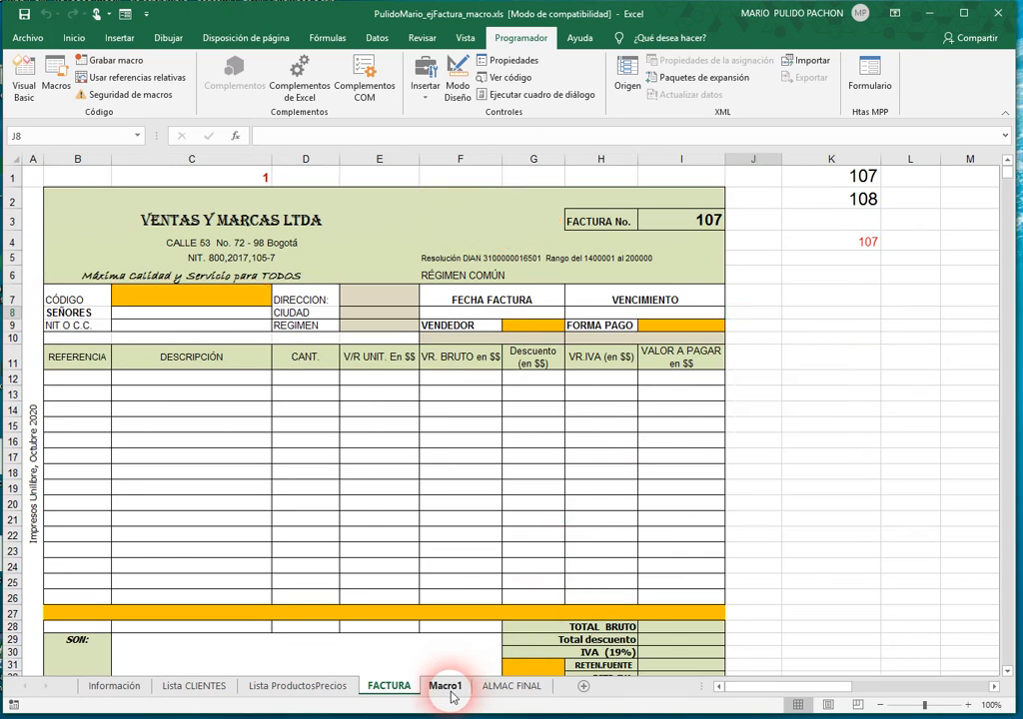
left_click(514, 688)
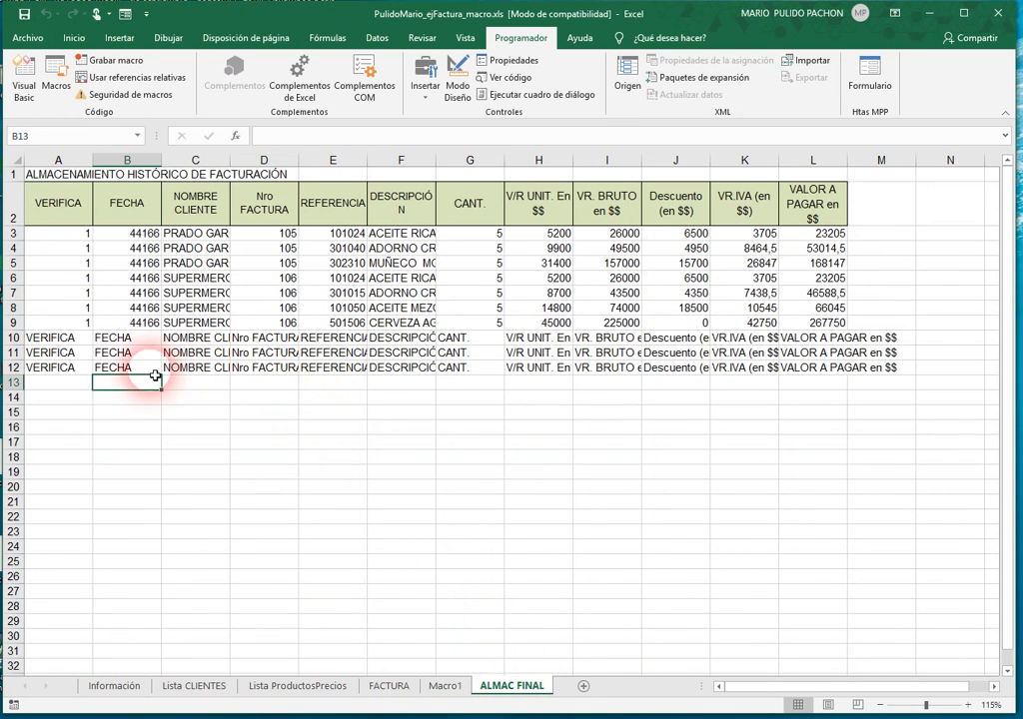
left_click(60, 342)
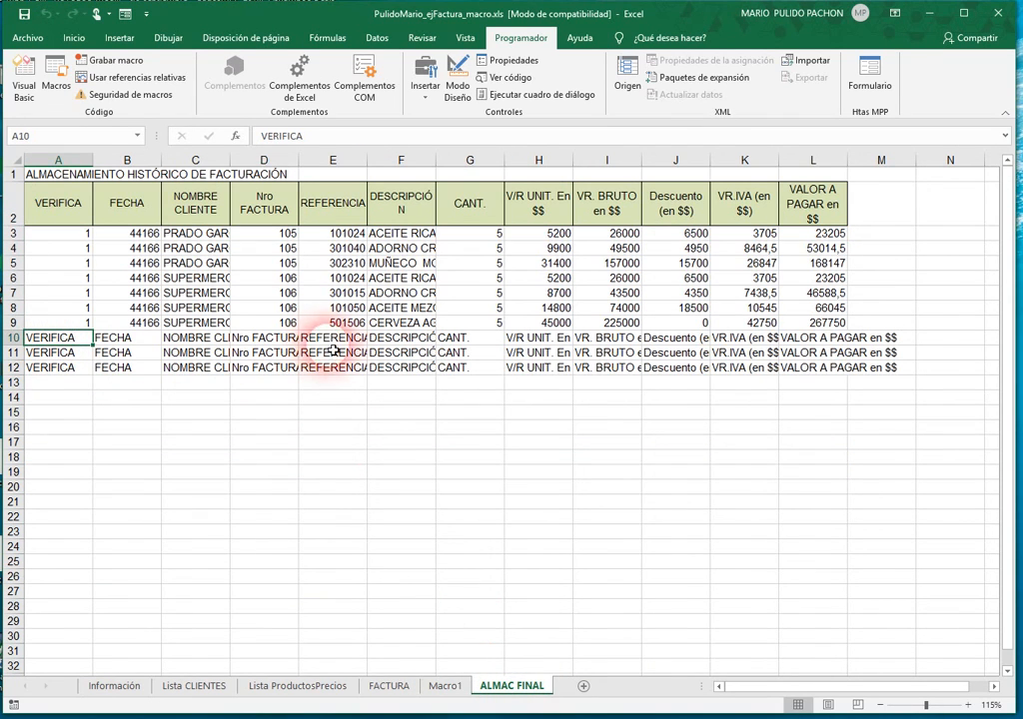
left_click(283, 322)
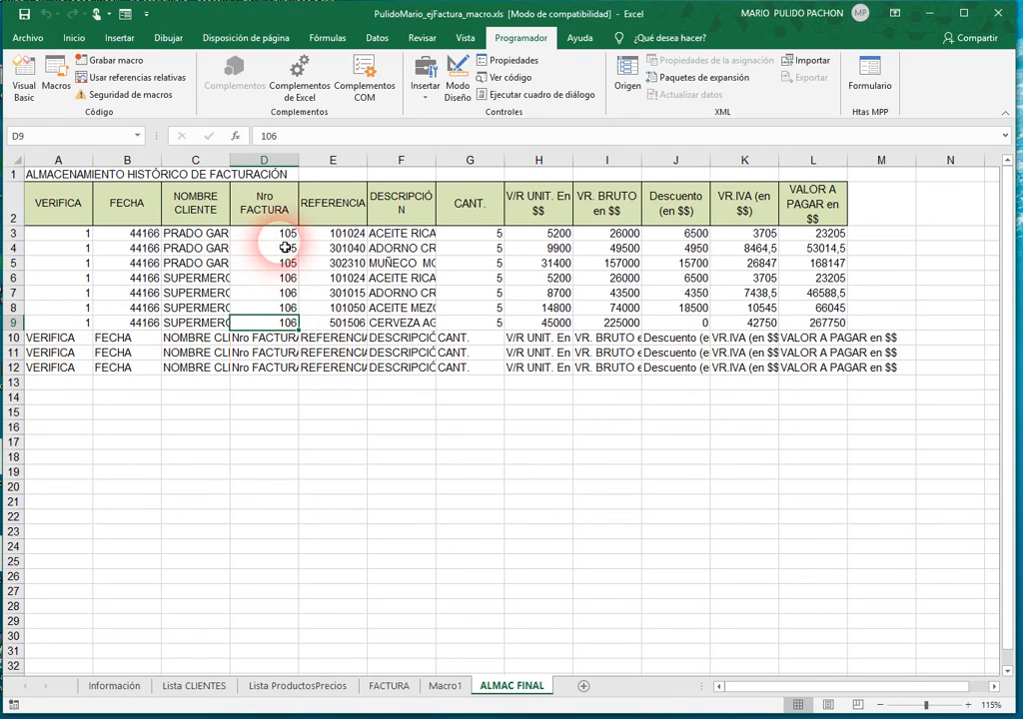
- Return to FACTURA and select the customer code of RIASCOS & CIA LTDA for the new invoice
left_click(390, 687)
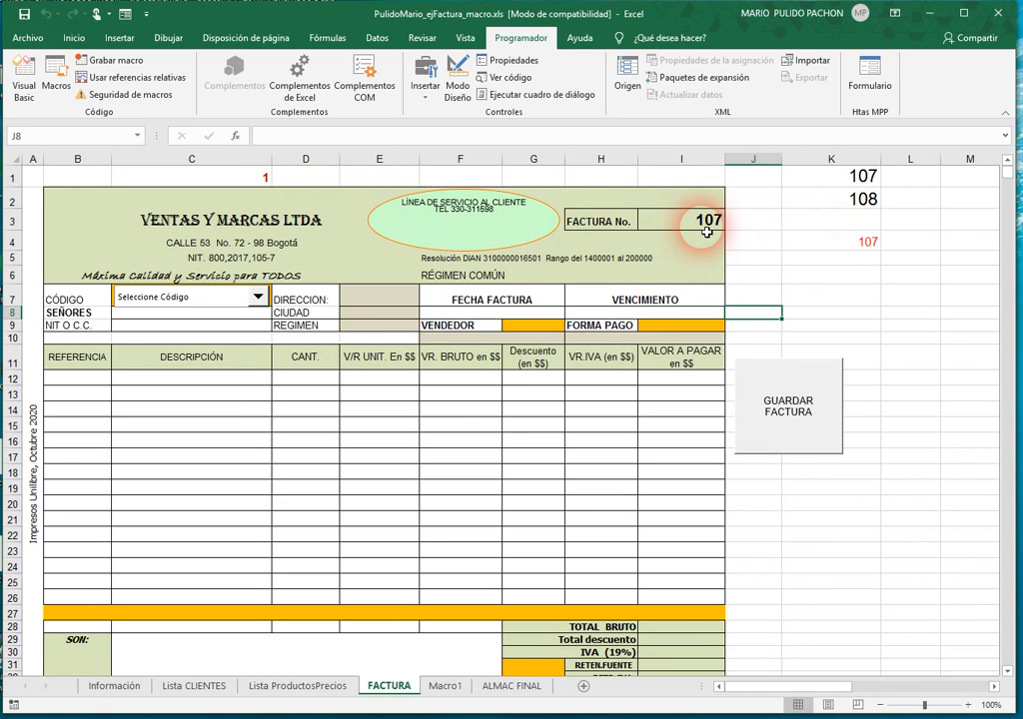
left_click(258, 298)
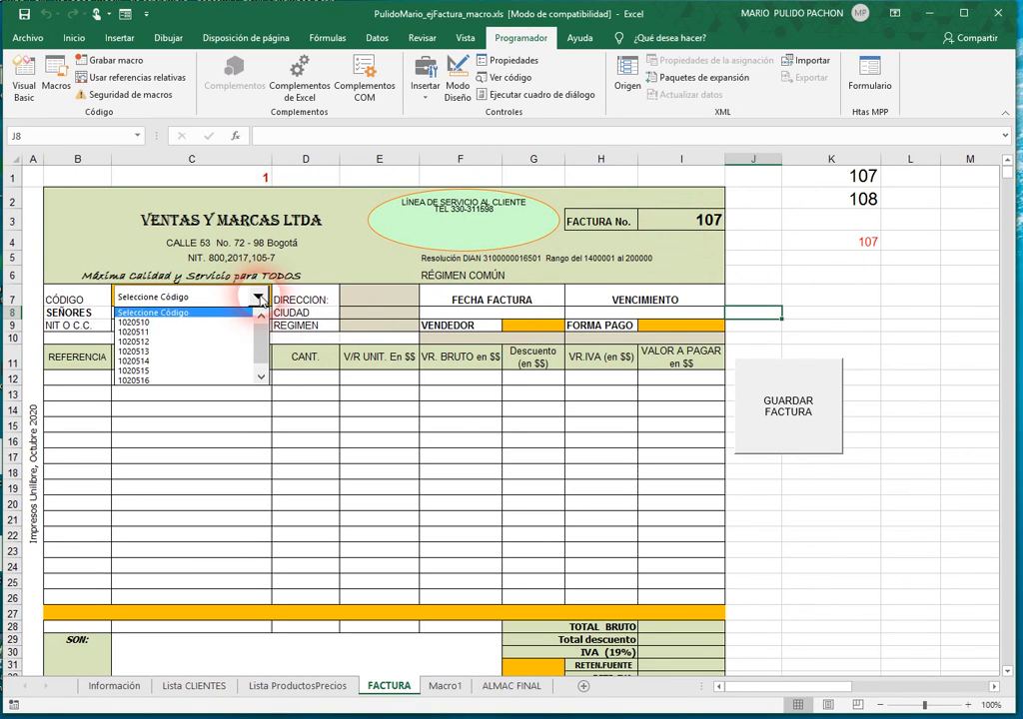
left_click(152, 341)
- Choose references 101050 and 301040 for the first two lines of the new invoice
left_click(88, 379)
left_click(118, 377)
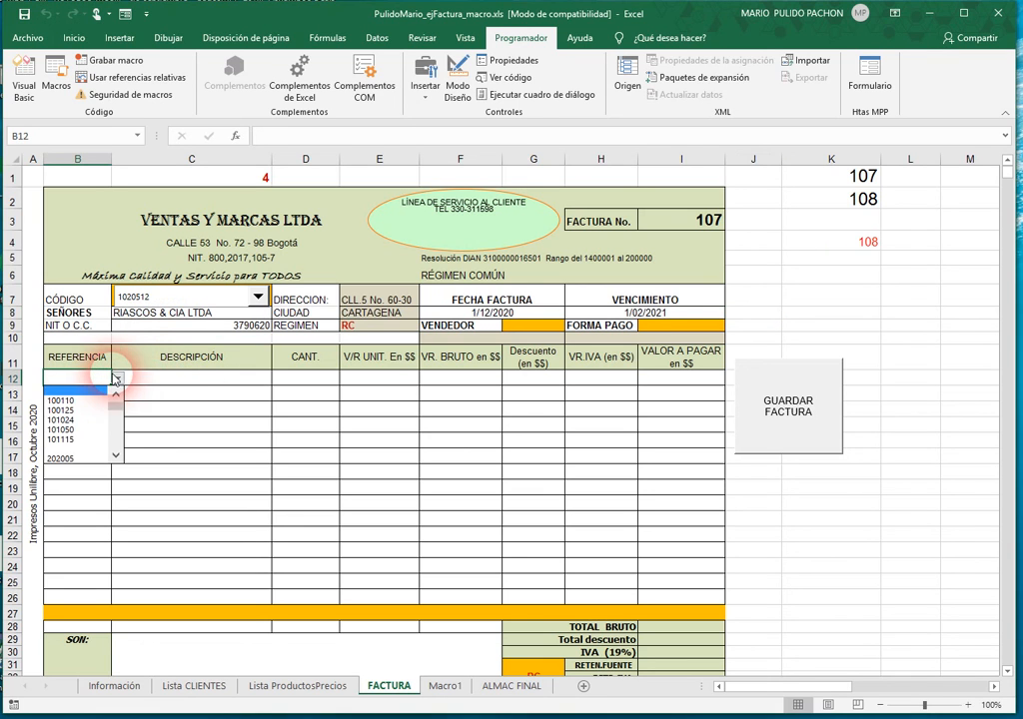
left_click(88, 429)
left_click(95, 394)
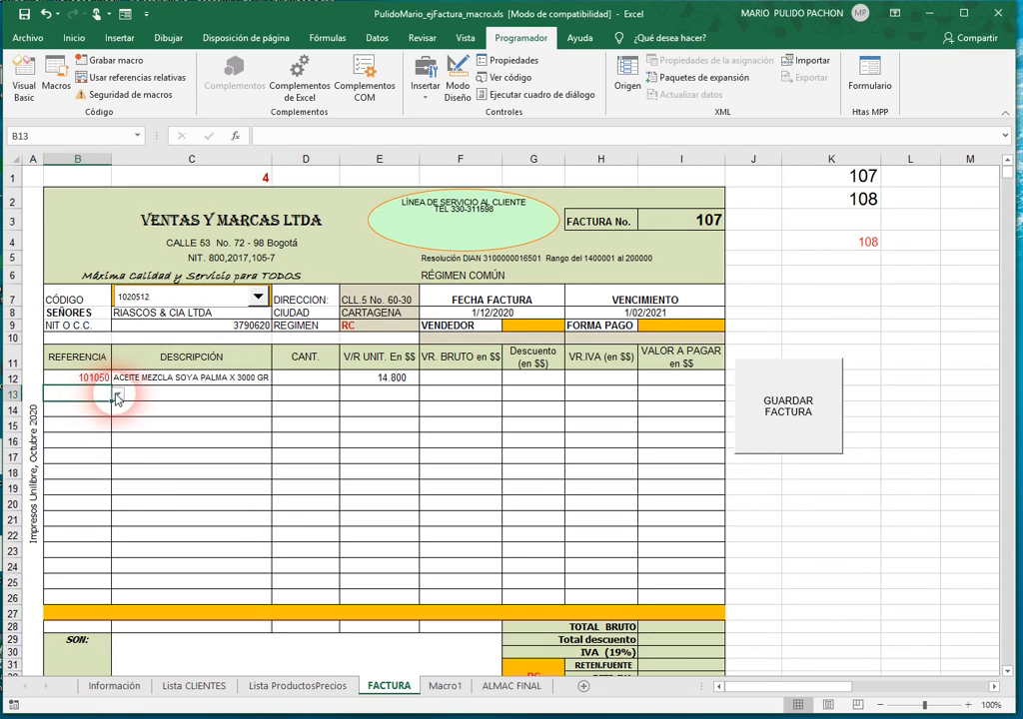
left_click(118, 394)
left_click(116, 457)
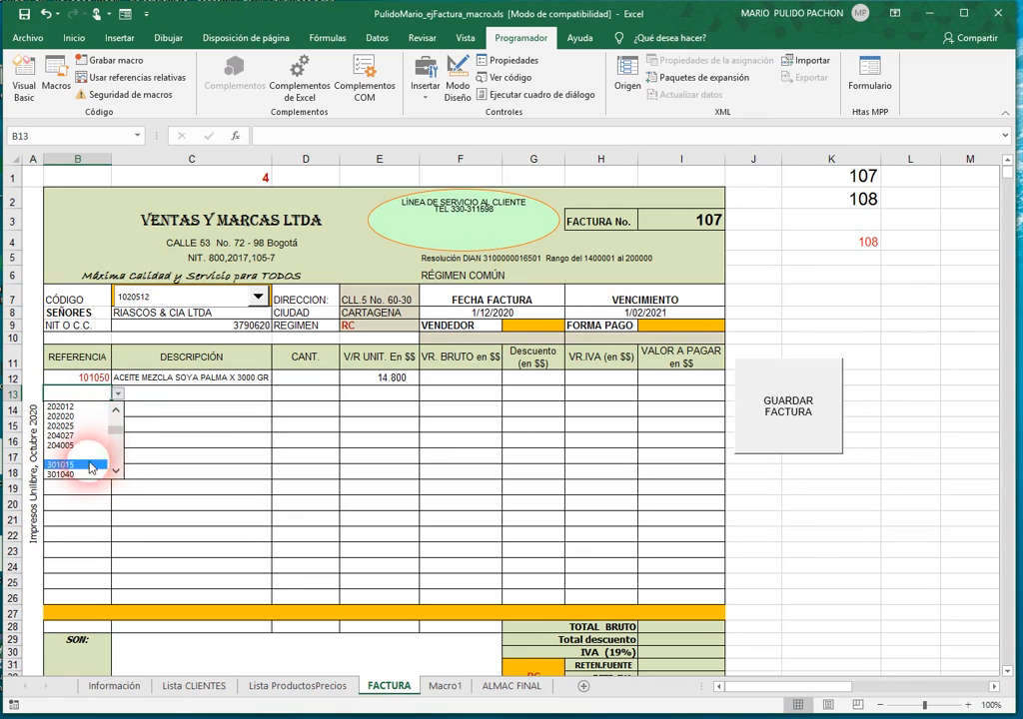
left_click(87, 472)
- Enter a quantity of 15 for both products in D12 and D13
left_click(325, 382)
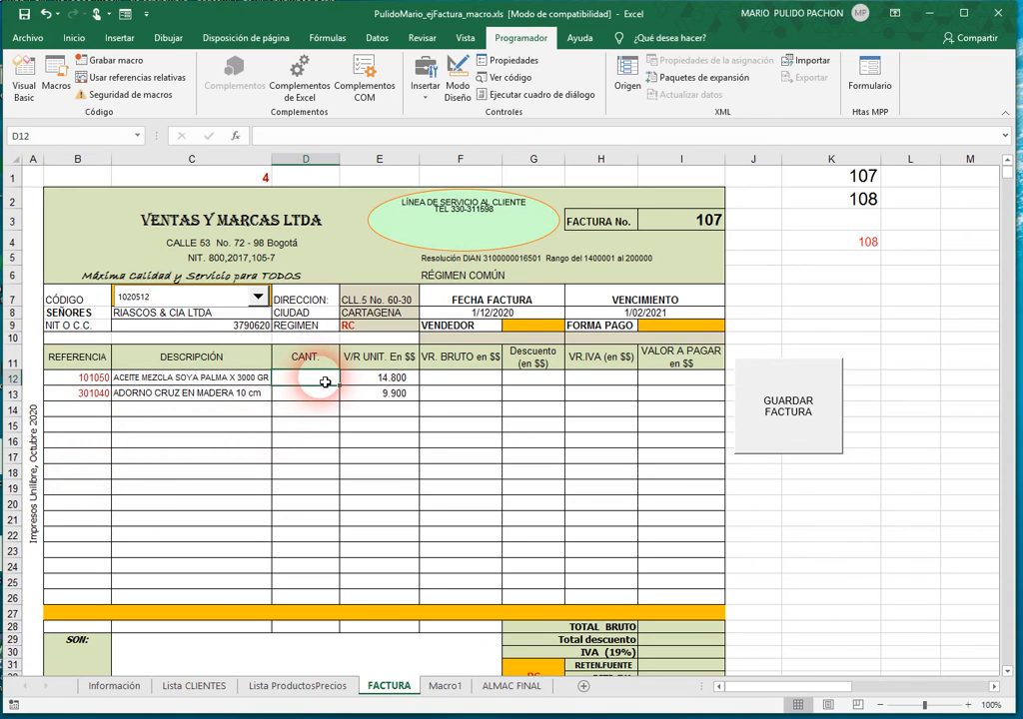
type("15")
key("Return")
type("15")
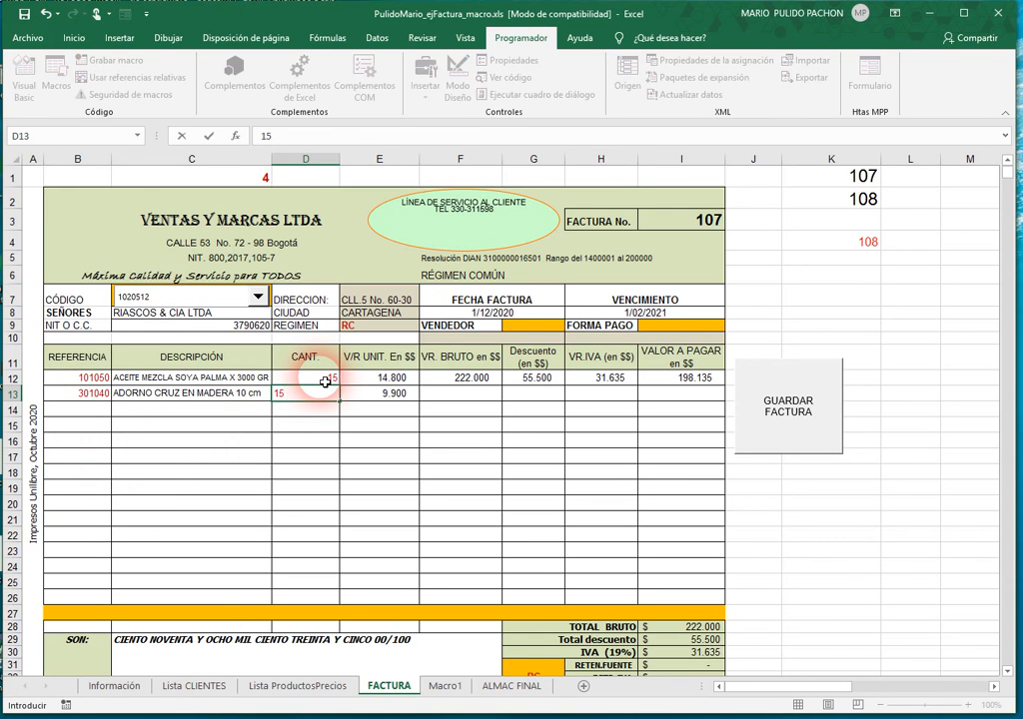
key("Return")
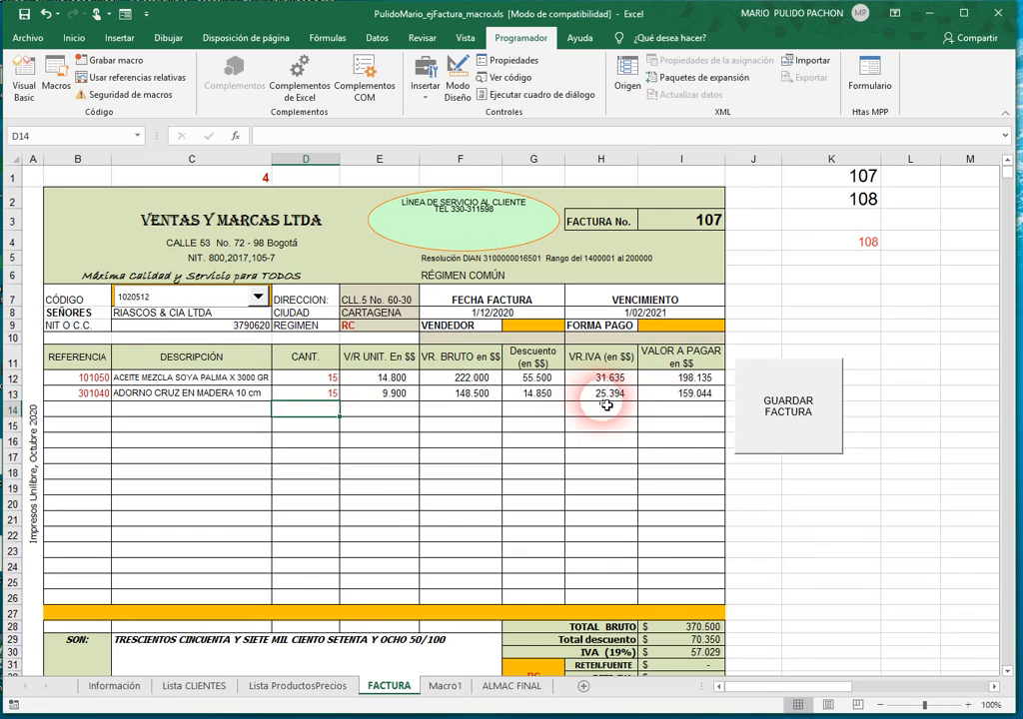
- Archive the two-line invoice with GUARDAR FACTURA, check its rows in ALMAC FINAL and select the stored range A3:L15
left_click(776, 406)
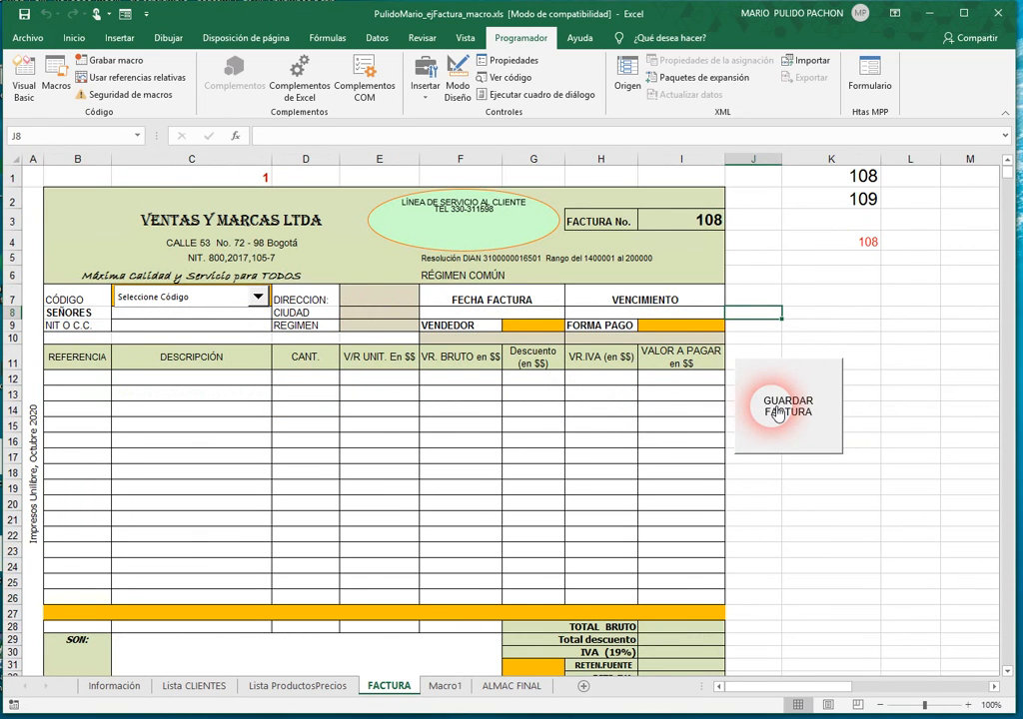
left_click(509, 686)
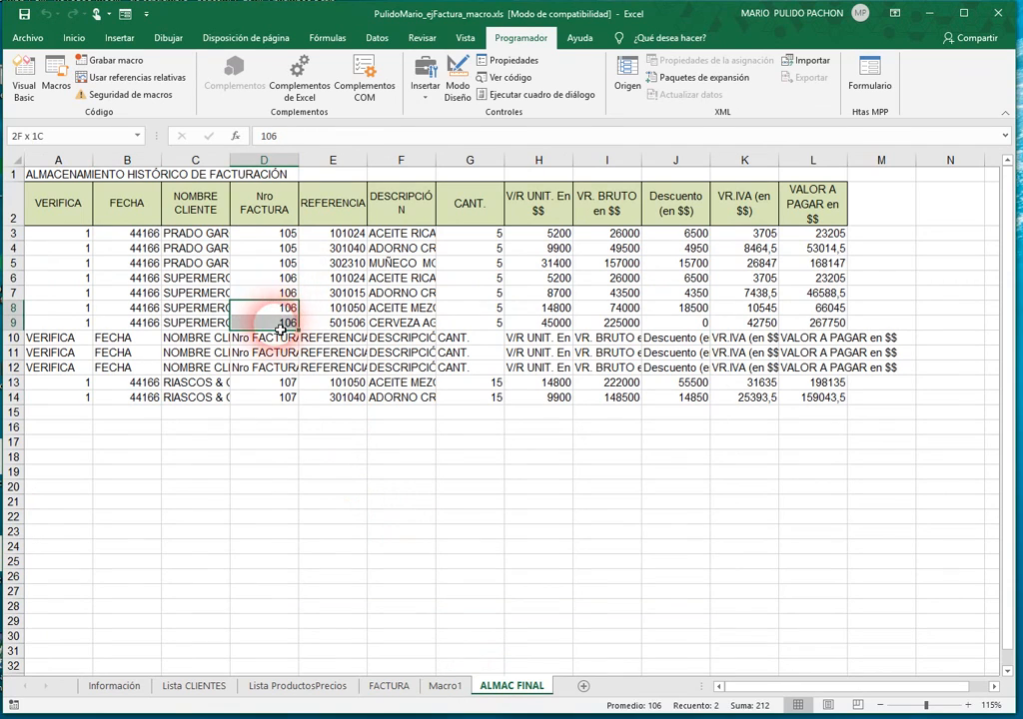
left_click(279, 385)
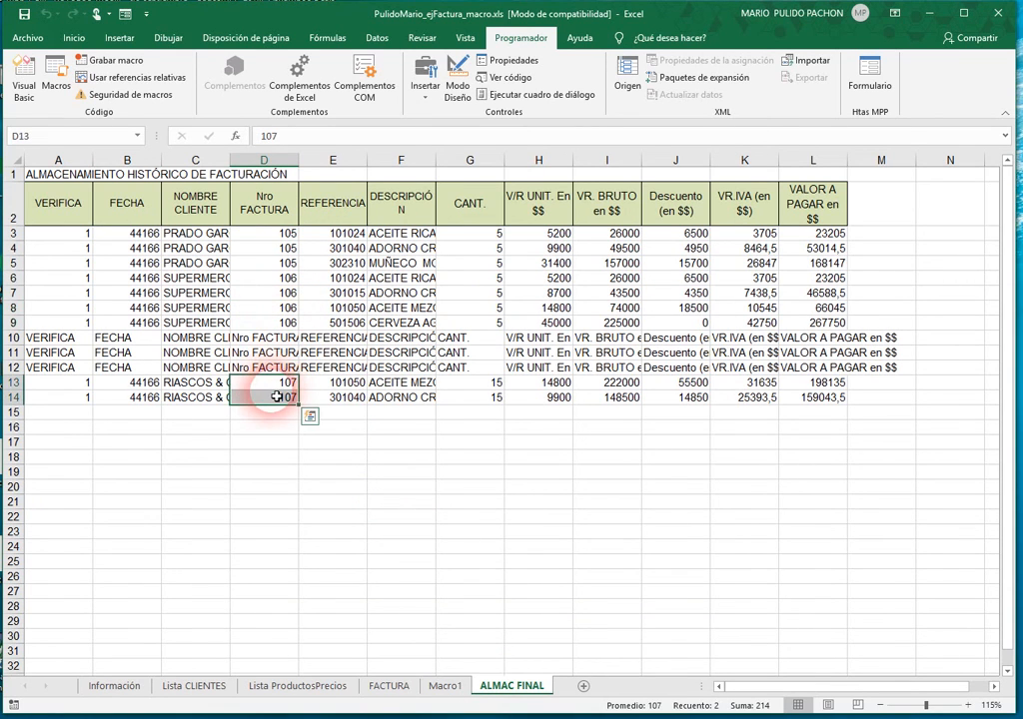
left_click(54, 340)
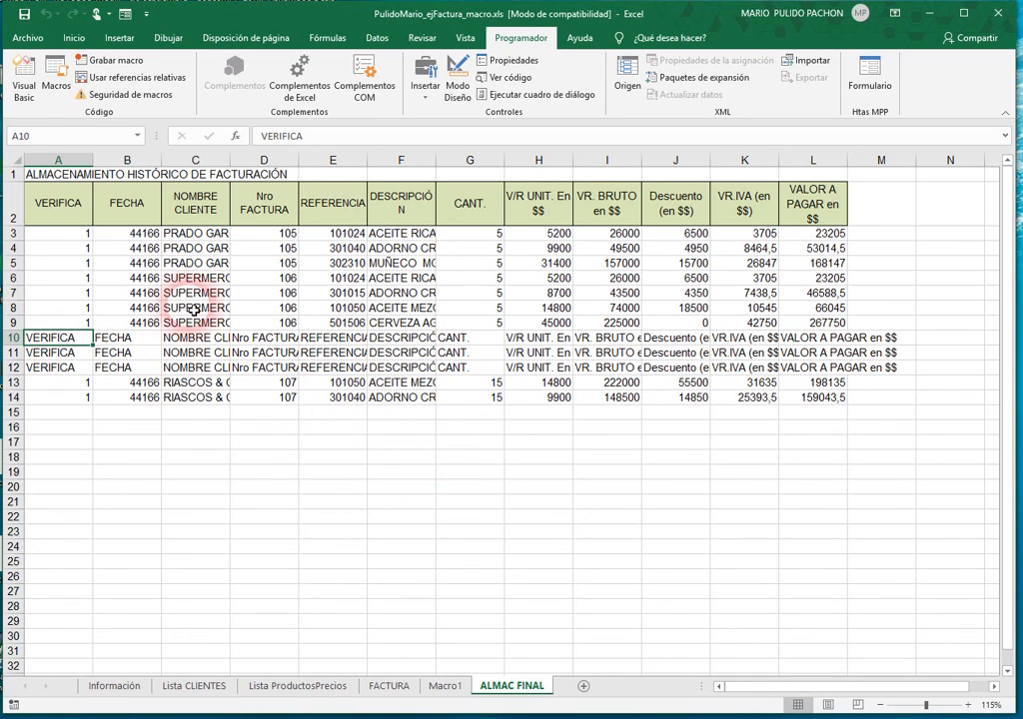
left_click_drag(61, 240, 809, 412)
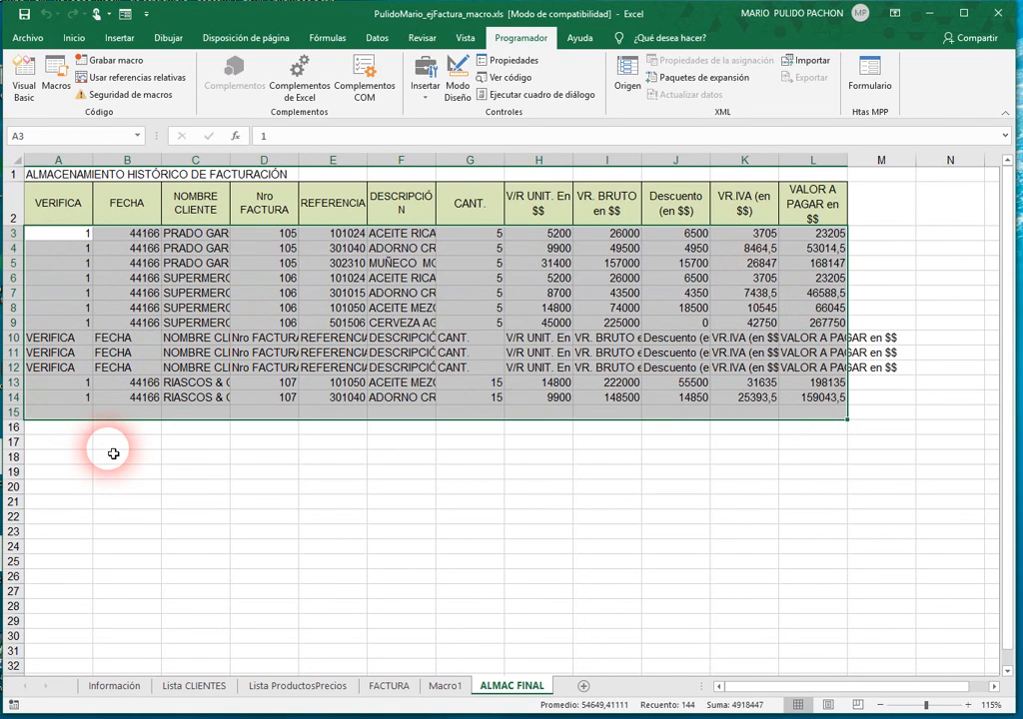
- Examine the header rows stored in A10:C12 of ALMAC FINAL
left_click(75, 251)
left_click_drag(75, 231, 175, 370)
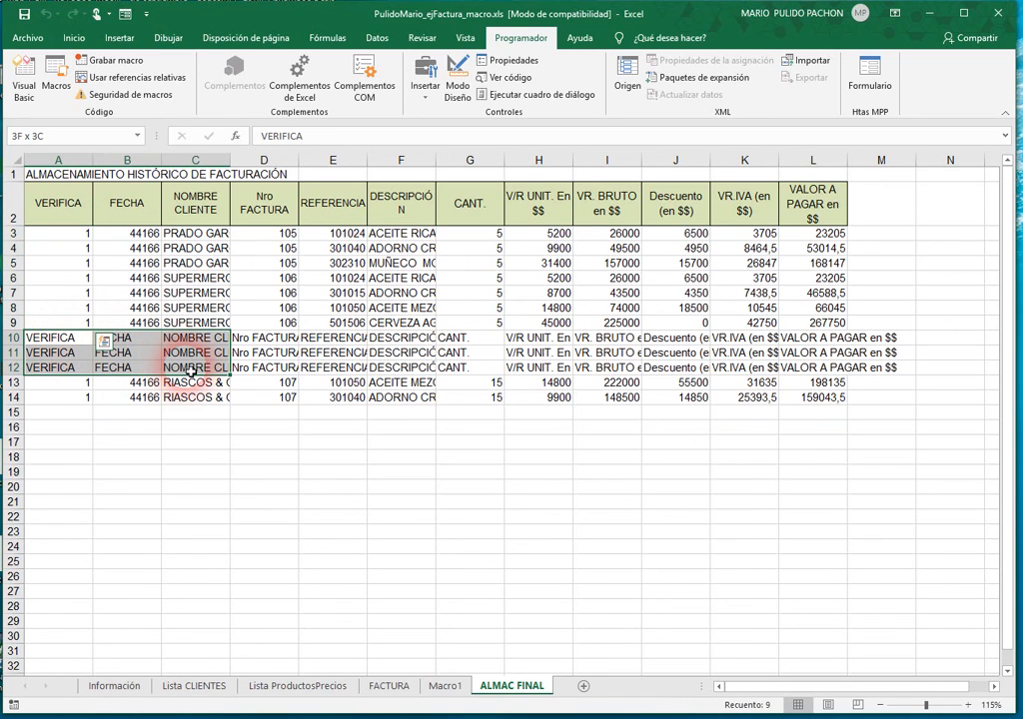
left_click_drag(192, 370, 192, 370)
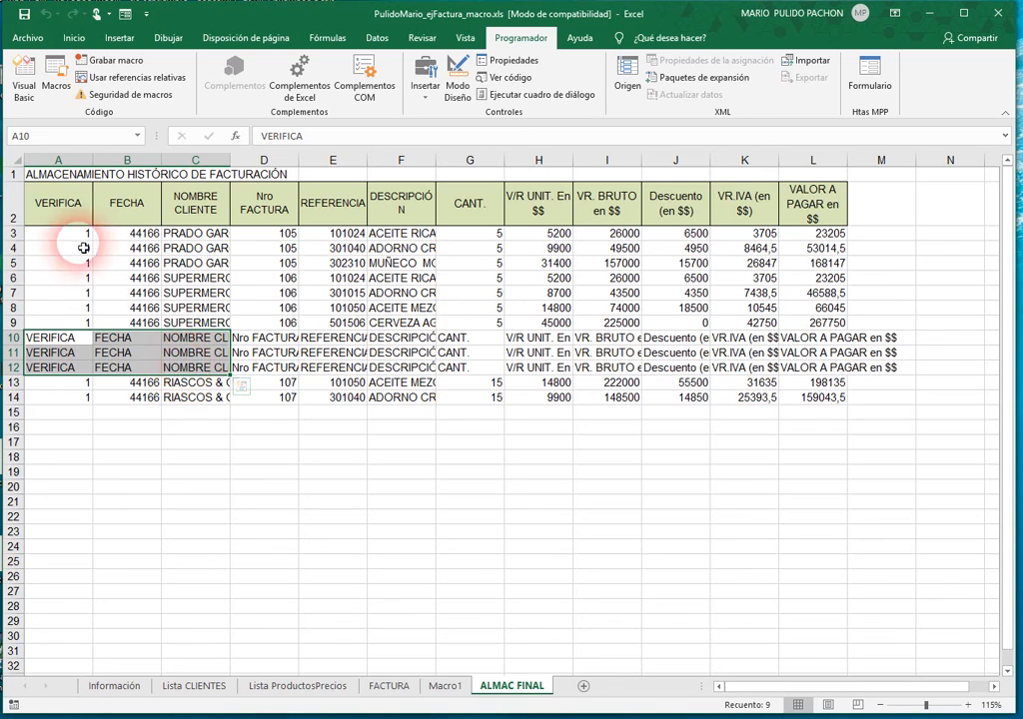
left_click(192, 296)
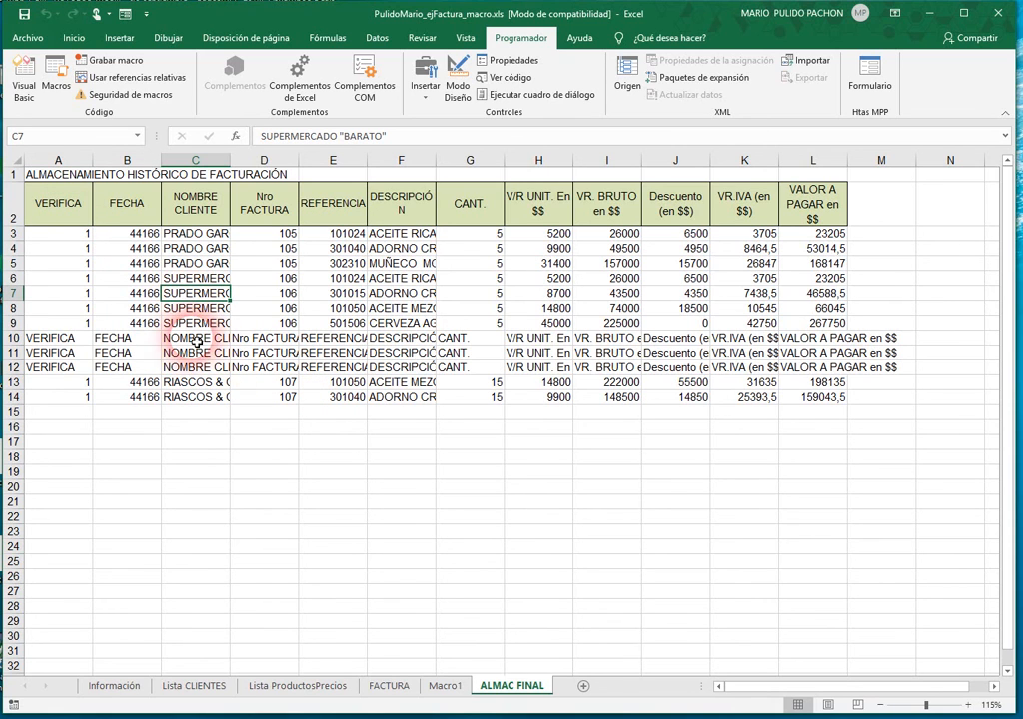
- Switch to the BORRAR vr1 copy of the invoice workbook and select the second listed customer code on its FACTURA sheet
left_click(388, 689)
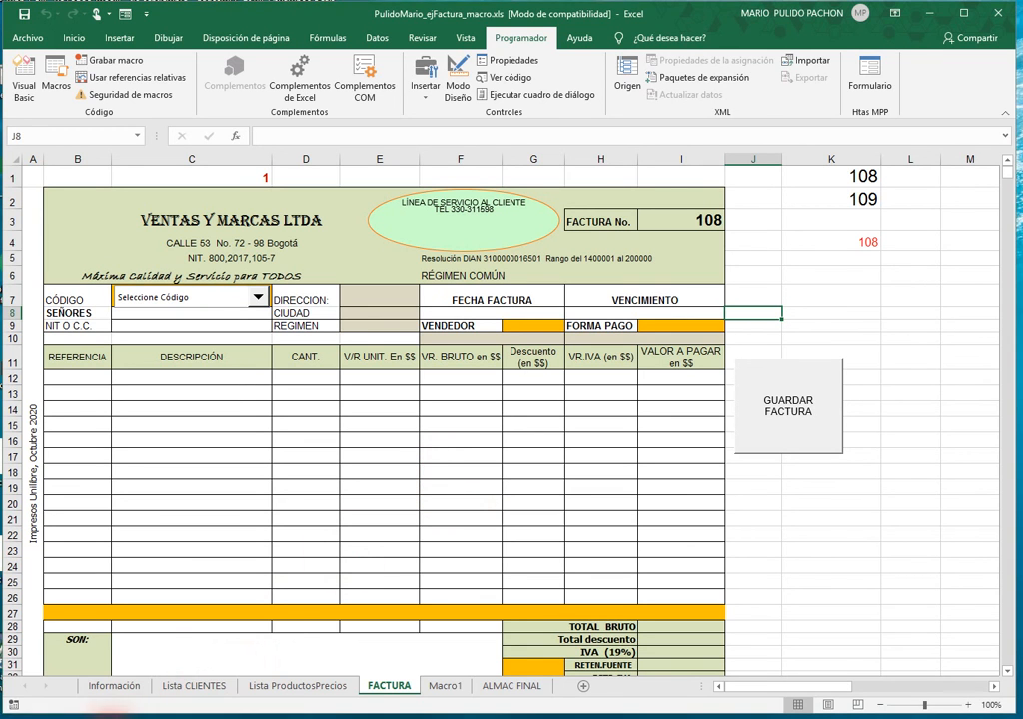
mouse_move(160, 715)
left_click(234, 637)
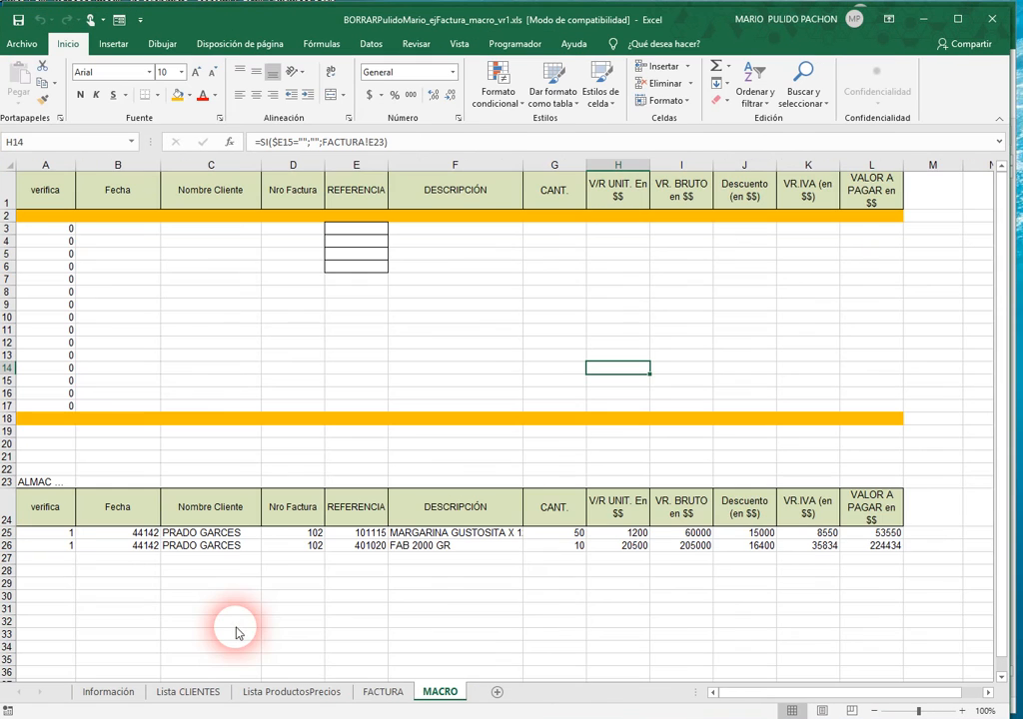
left_click(383, 692)
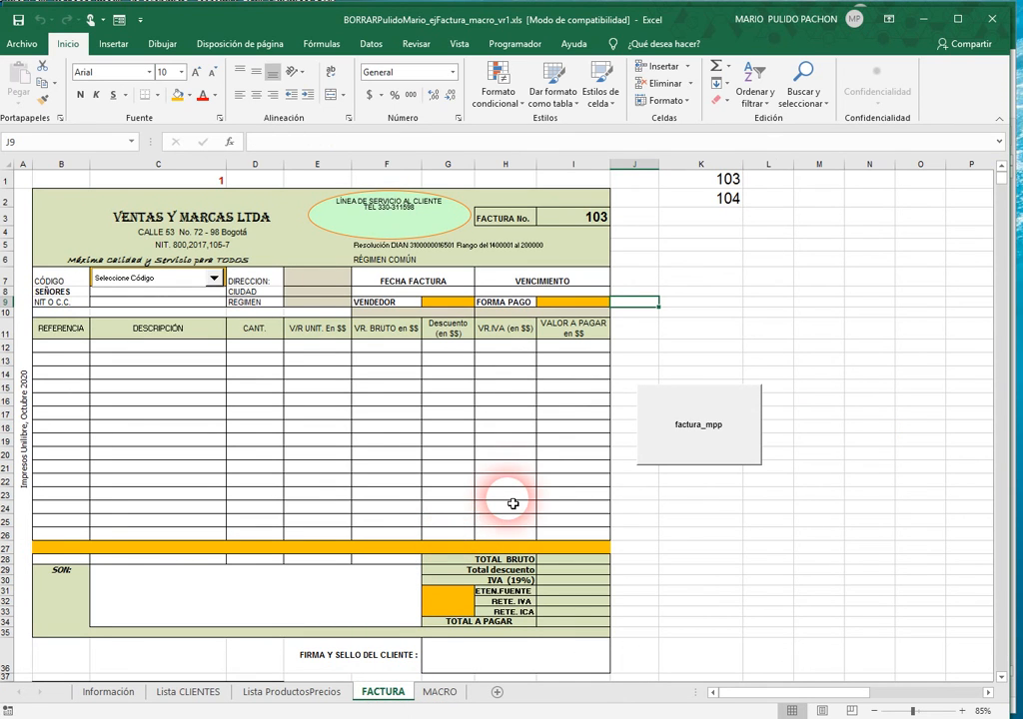
left_click(214, 279)
left_click(110, 307)
- Choose references 101050, 402050 and 204027 for the first three invoice lines in B12:B14
left_click(80, 347)
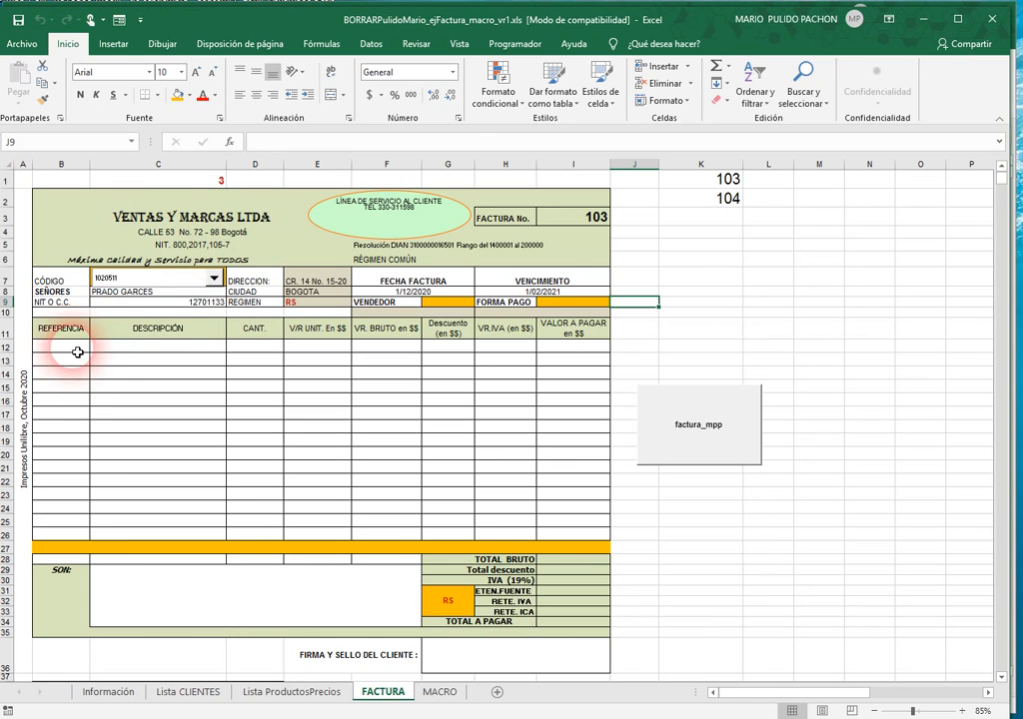
left_click(96, 347)
left_click(60, 390)
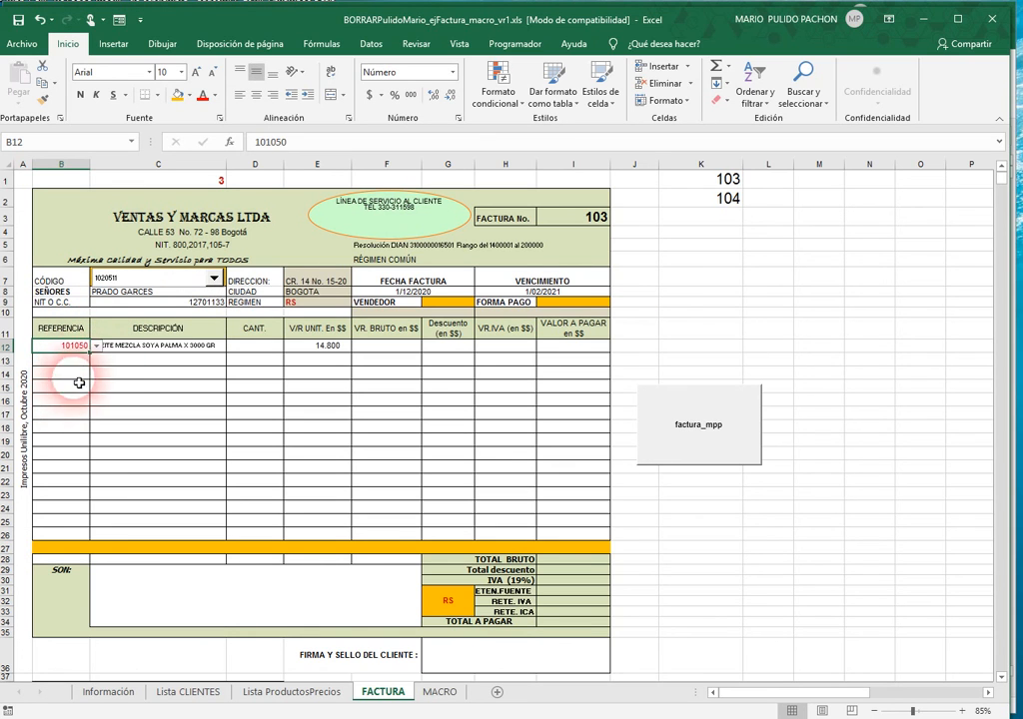
left_click(95, 363)
left_click(97, 404)
left_click(76, 413)
left_click(76, 376)
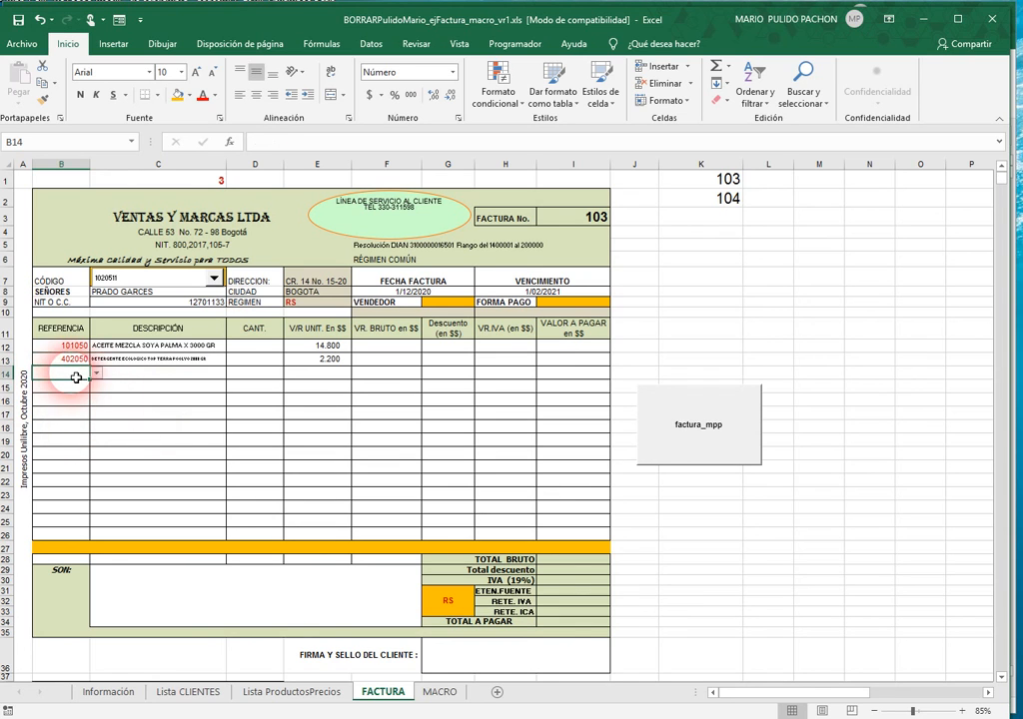
left_click(95, 372)
left_click(82, 422)
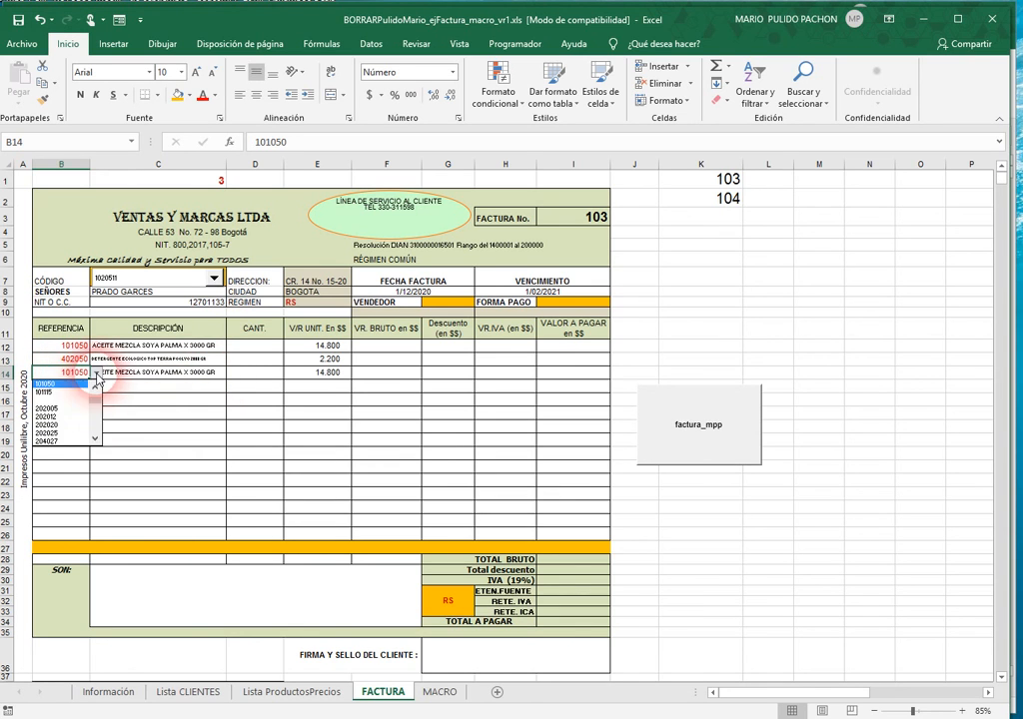
left_click(52, 440)
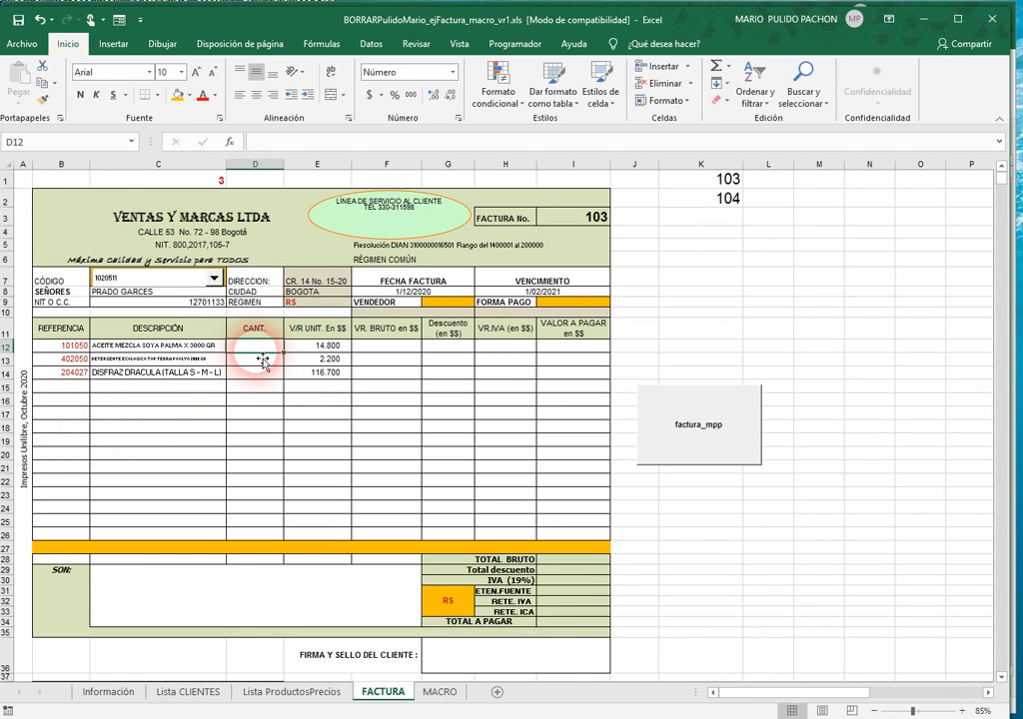
- Enter a quantity of 5 for each of the three products in D12:D14
type("5")
key("Return")
type("55")
key("Return")
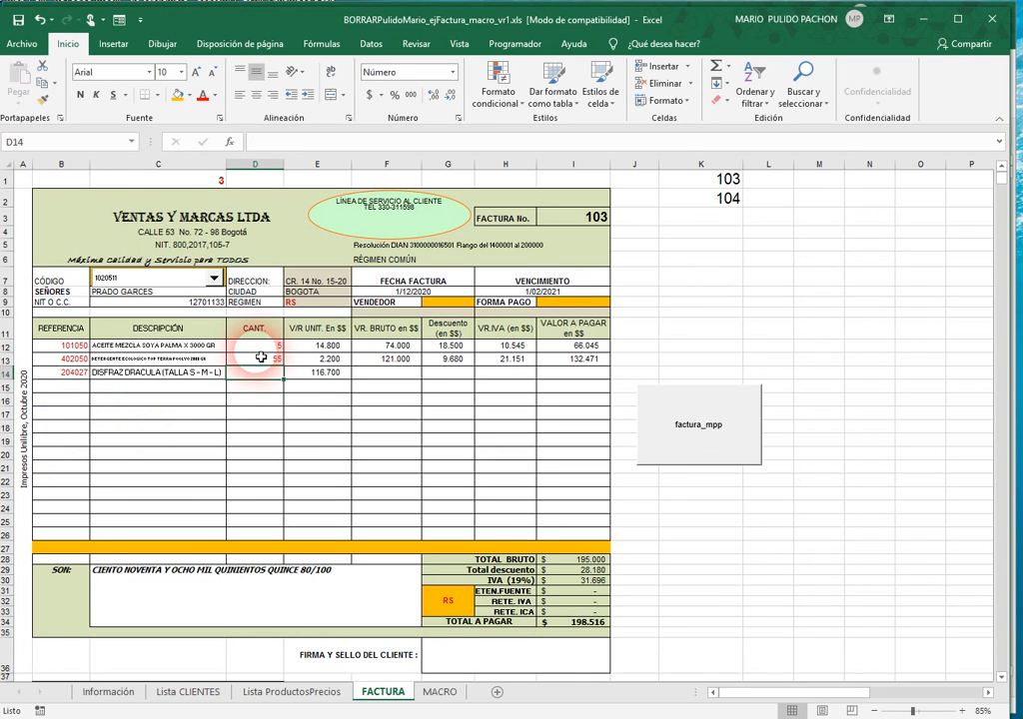
key("Return")
type("5")
key("Return")
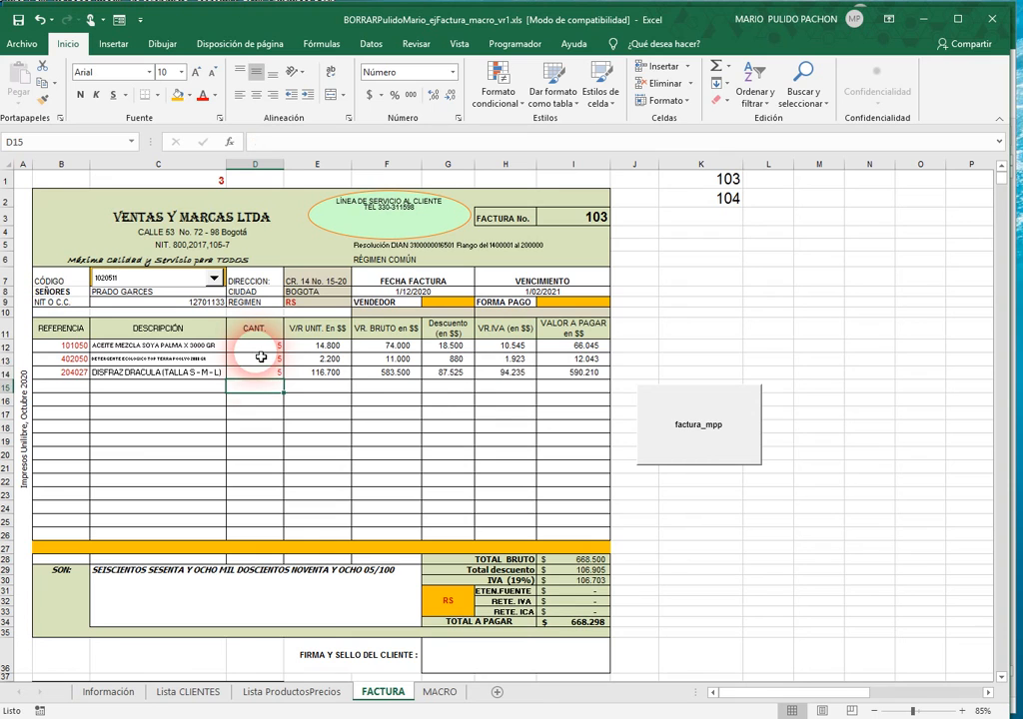
left_click(256, 370)
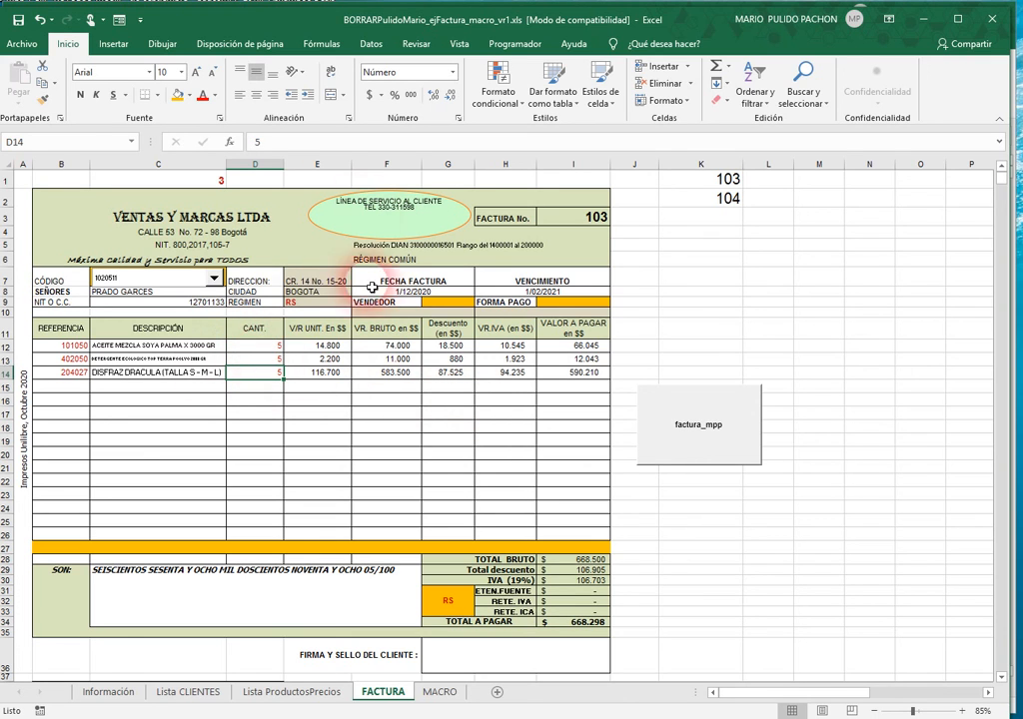
- Archive the invoice with factura_mpp, and select the blocks A1:L18 and A23:L29 on the MACRO sheet to review them
left_click(710, 437)
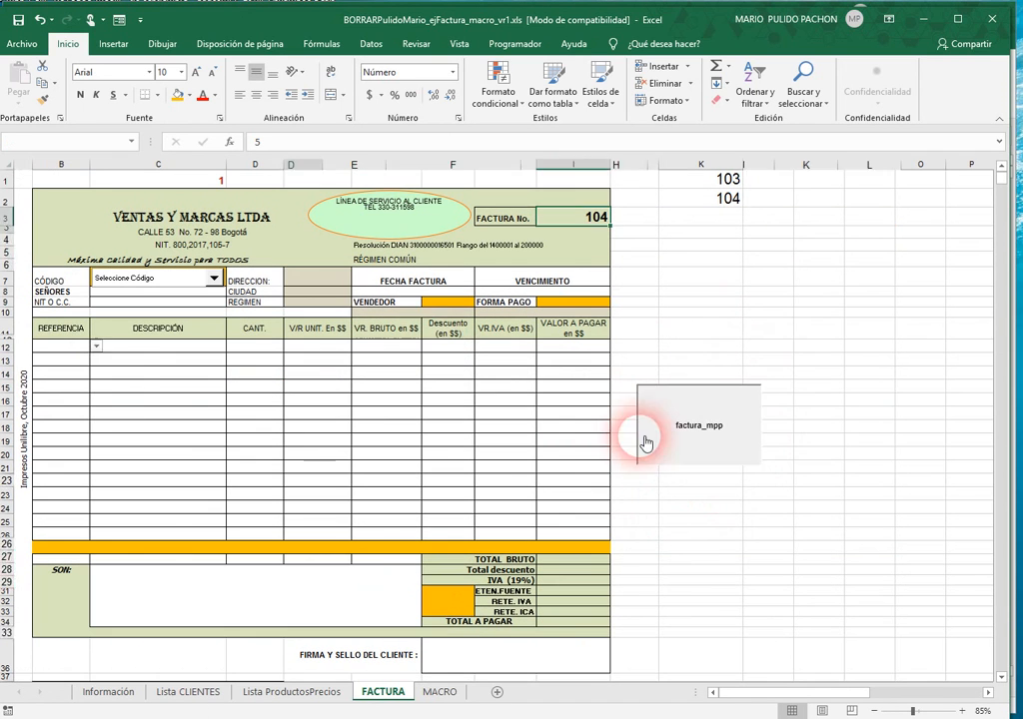
left_click(441, 692)
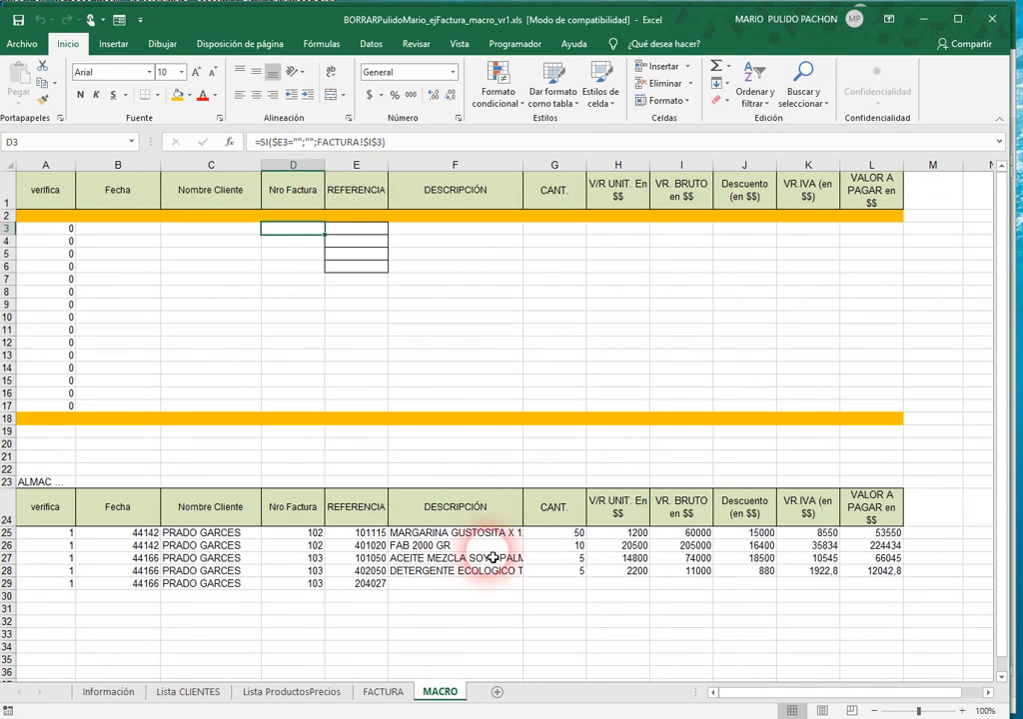
left_click_drag(63, 192, 885, 427)
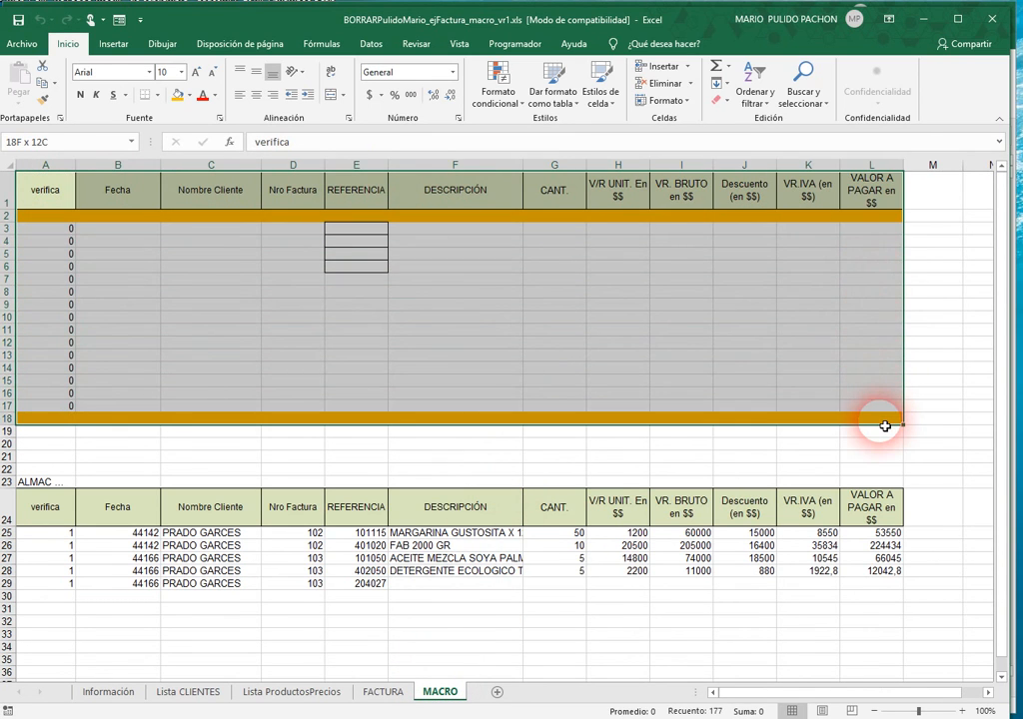
left_click_drag(30, 481, 899, 591)
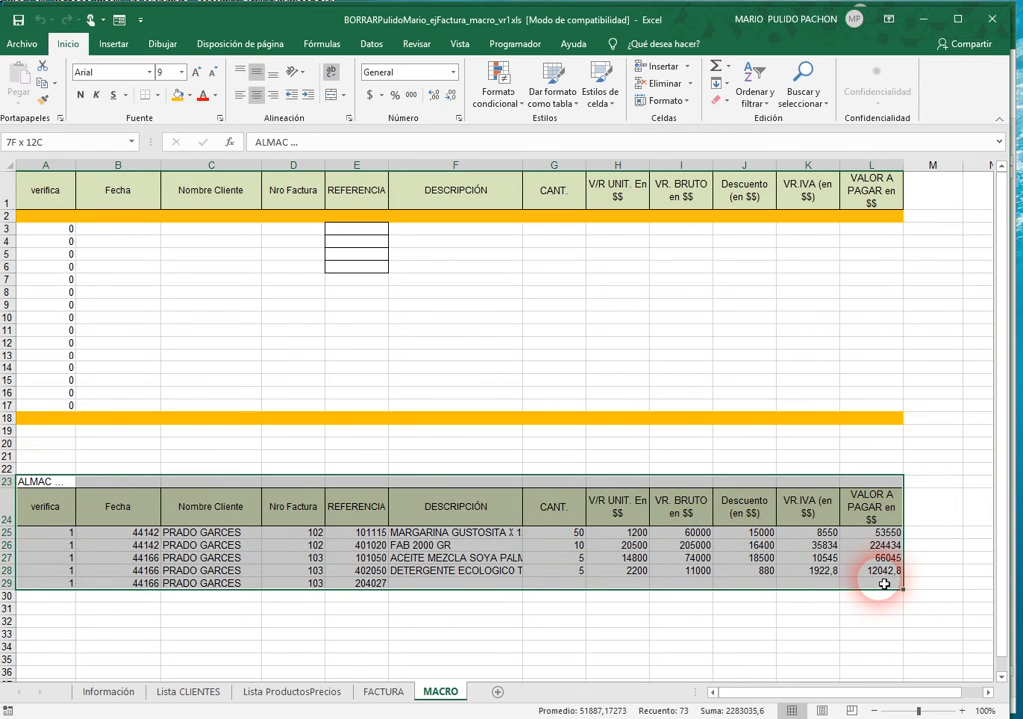
- Inspect the cells of row 29 in the ALMAC table, from the reference through the gross value column
left_click(274, 510)
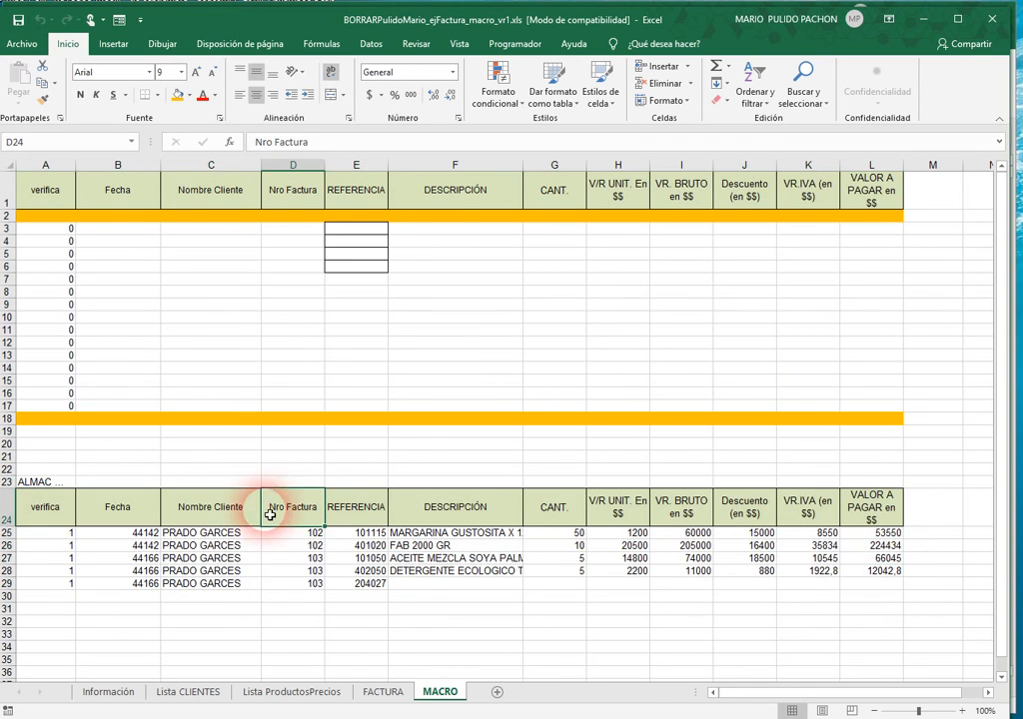
left_click(420, 585)
key("Right")
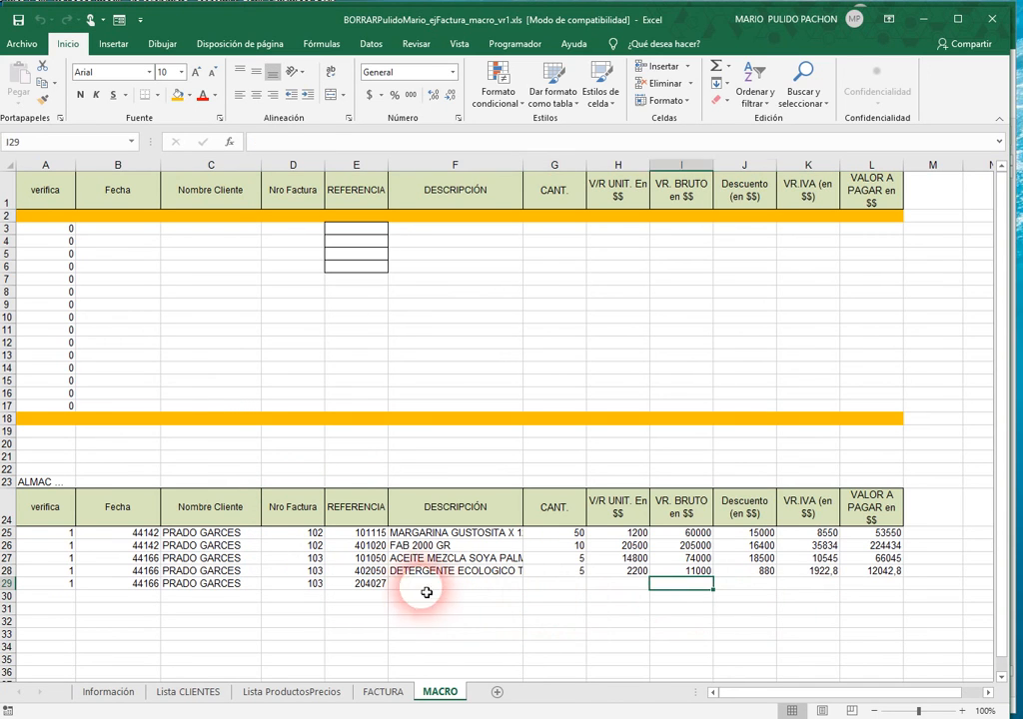
key("Left")
key("Left")
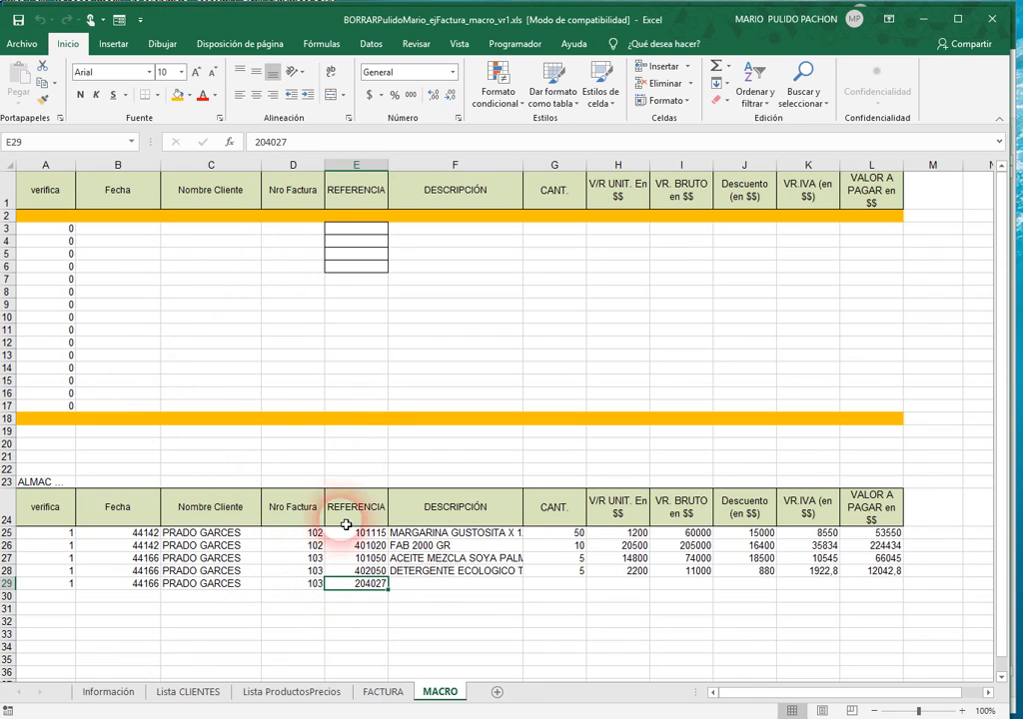
- Run factura_mpp twice on the blank FACTURA invoice and check the rows it stores on the MACRO sheet
left_click(388, 694)
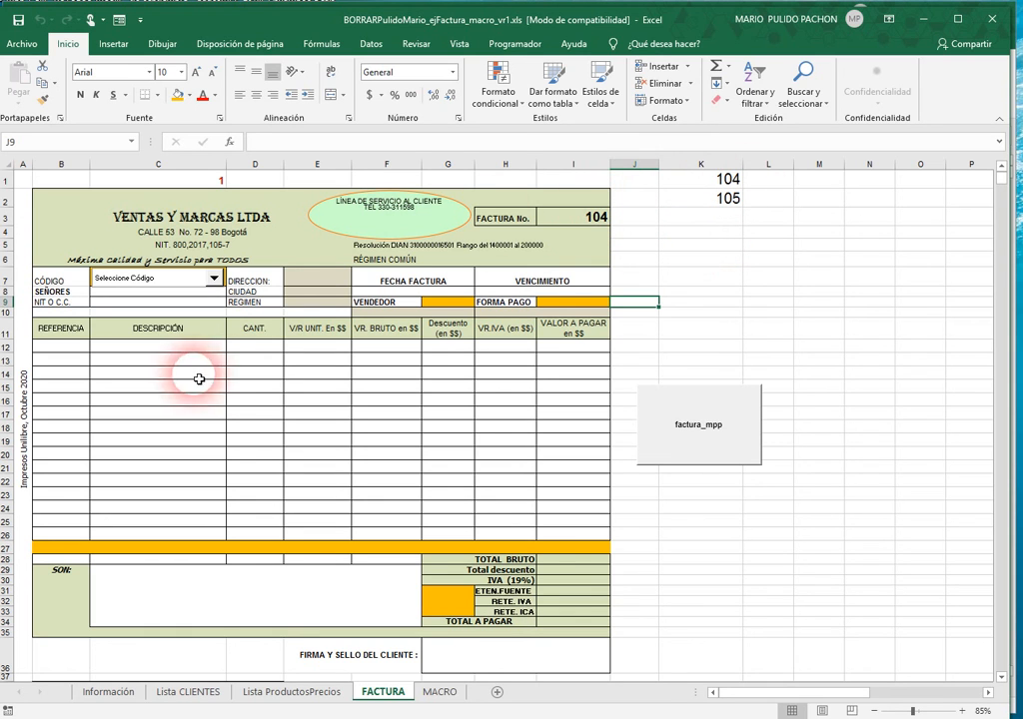
left_click(702, 441)
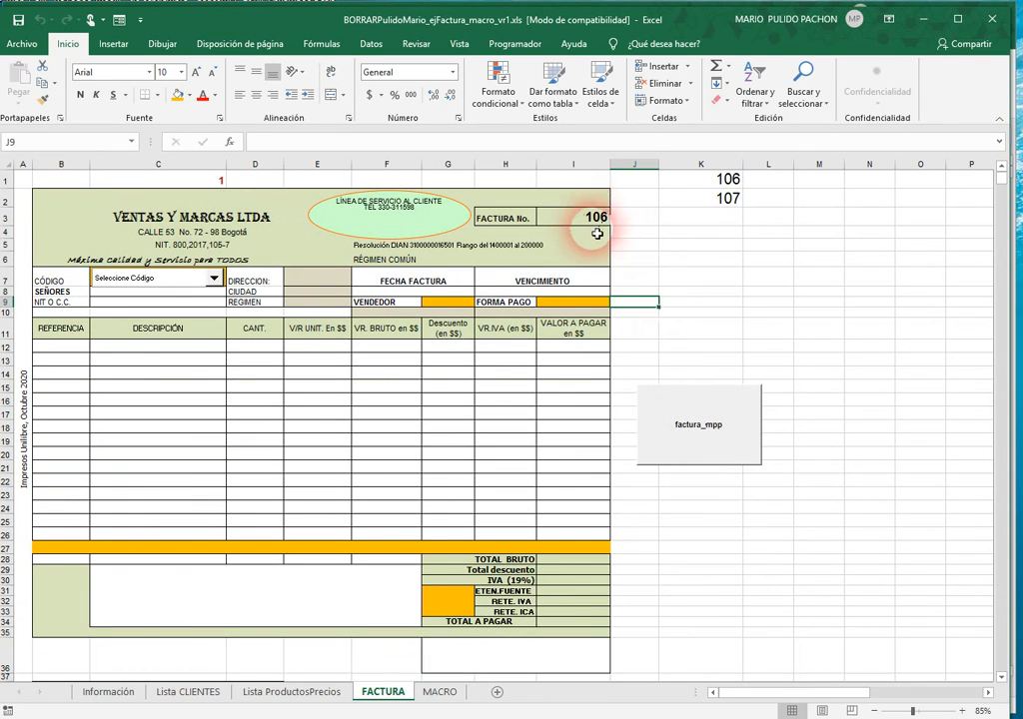
left_click(439, 692)
scroll(251, 338, "up", 1)
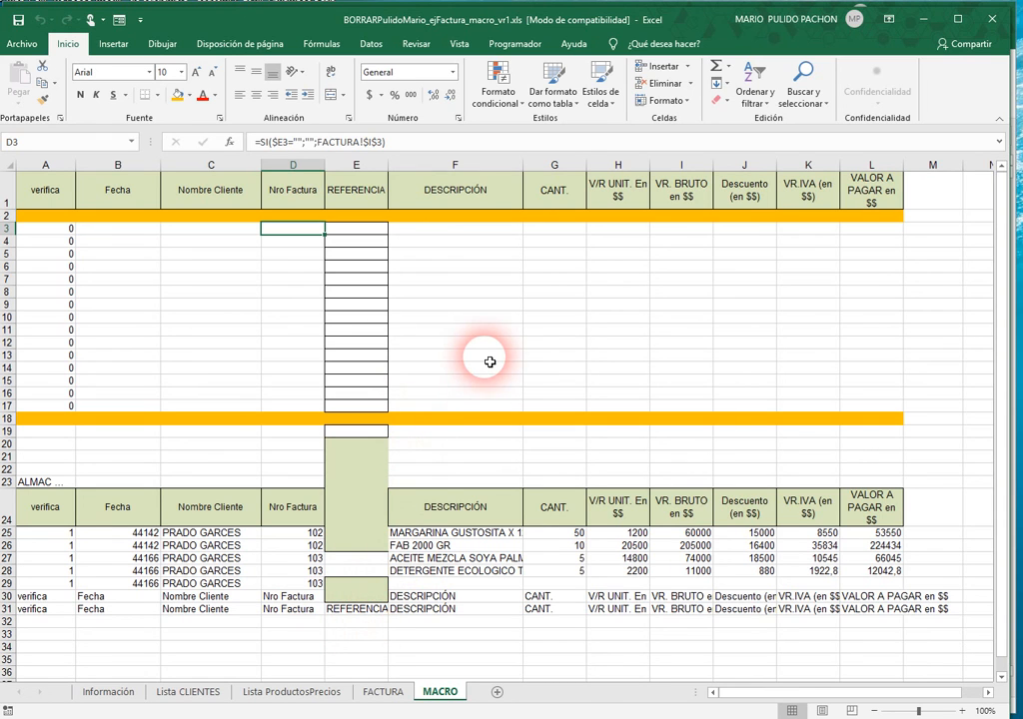
scroll(491, 360, "down", 1)
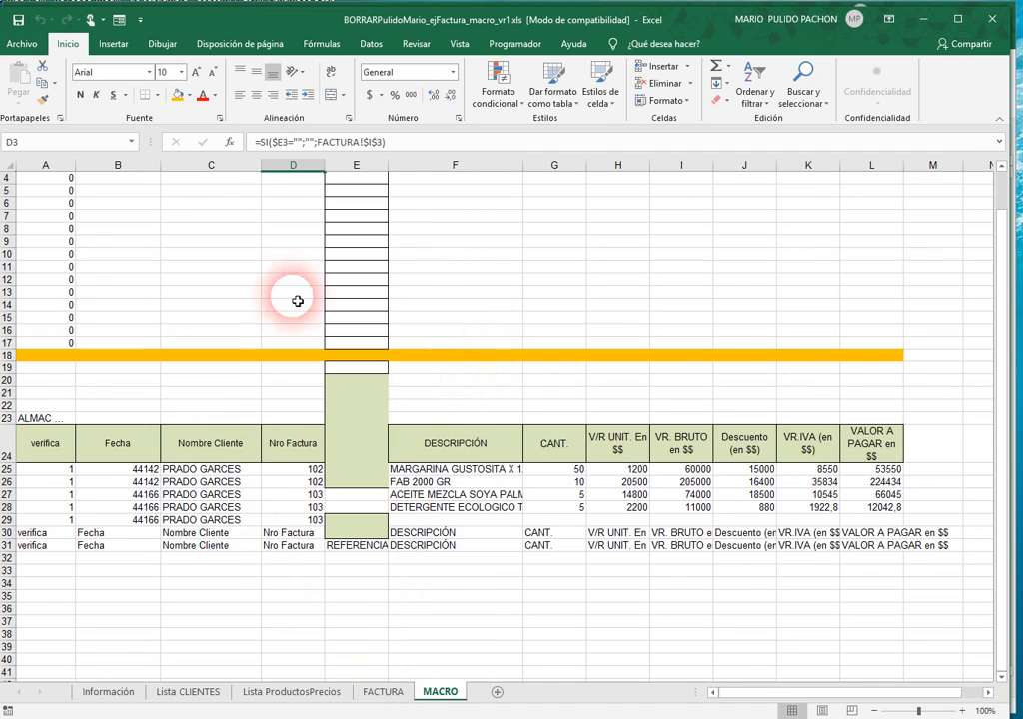
scroll(309, 385, "up", 1)
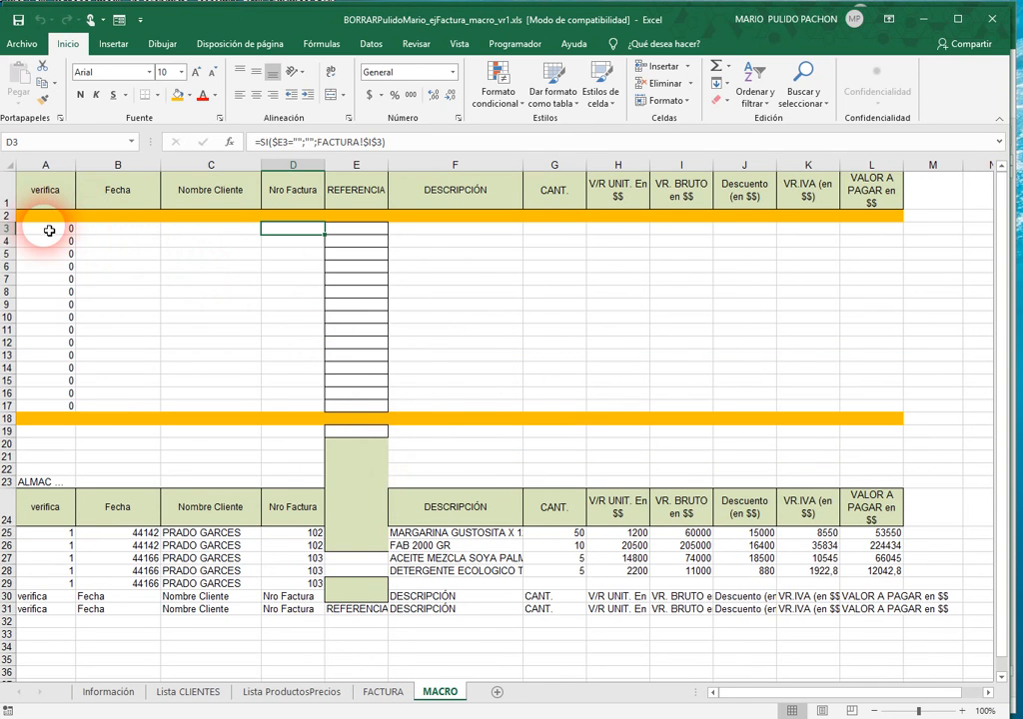
- Examine the verifica formulas in A3:A17 of MACRO and the empty reference cells B12:B26 of FACTURA that they depend on
left_click_drag(49, 231, 59, 407)
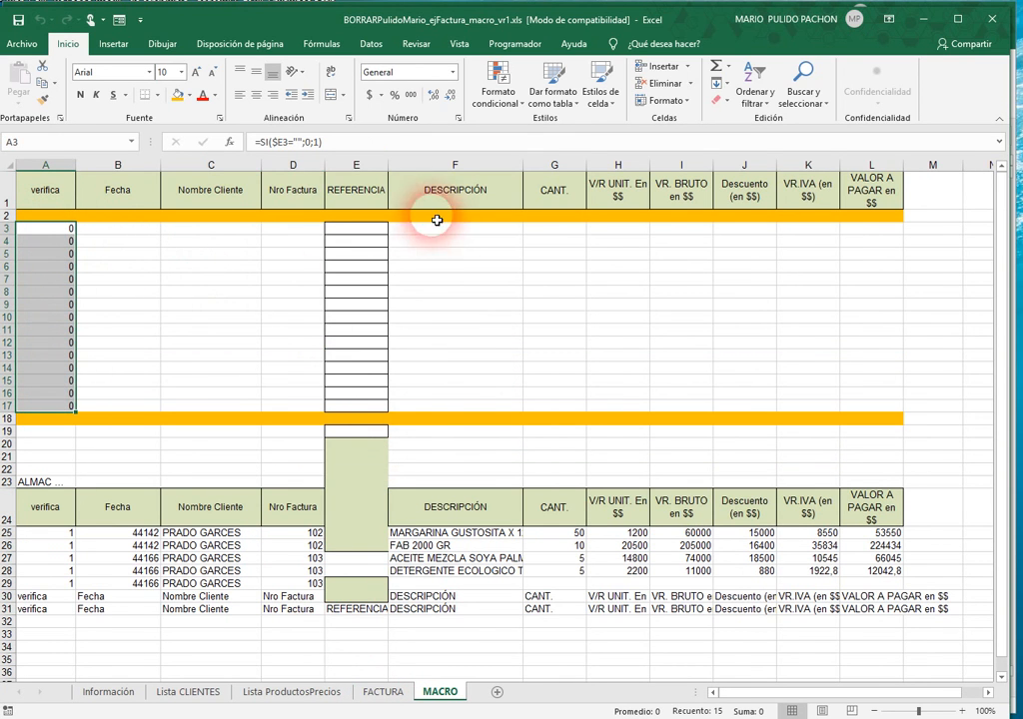
left_click(384, 691)
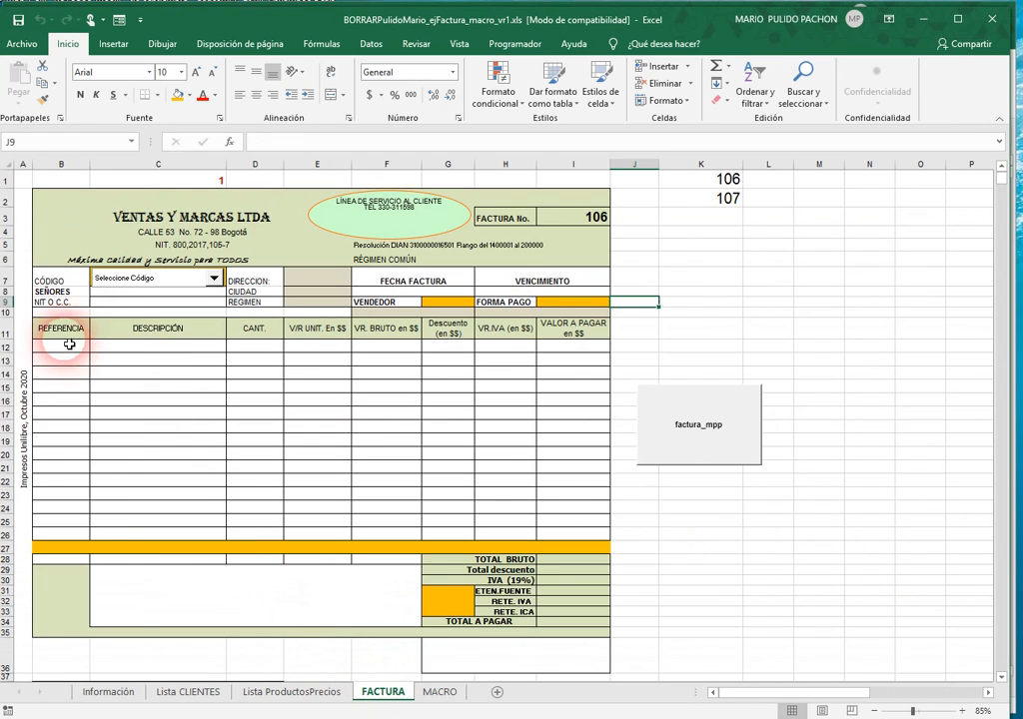
left_click(70, 346)
left_click_drag(71, 358, 82, 541)
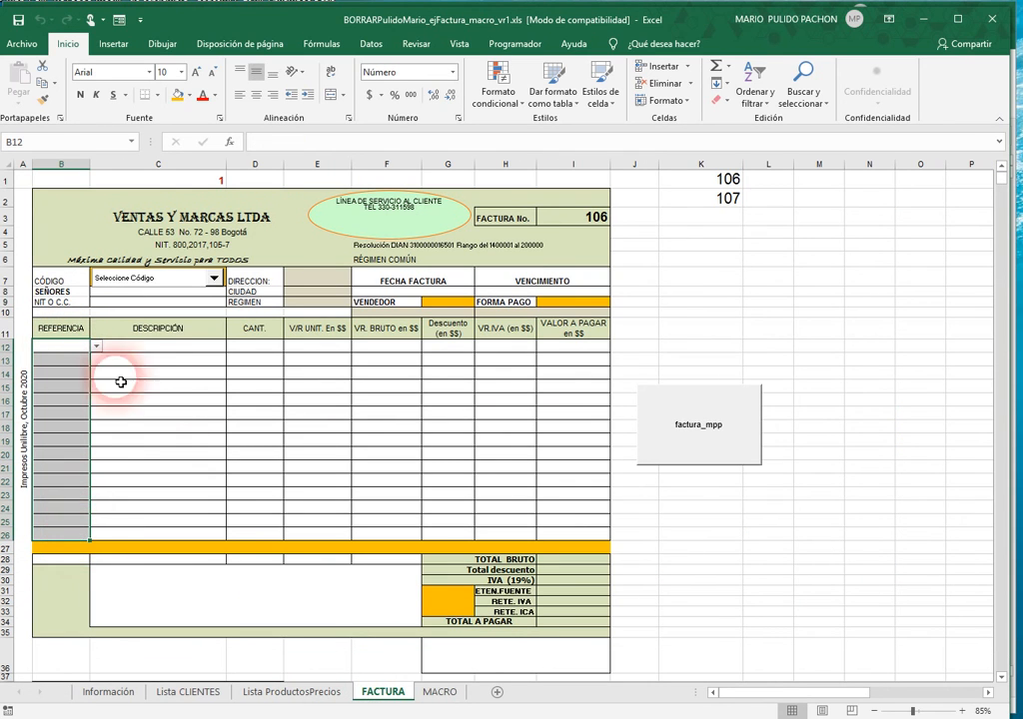
left_click(71, 349)
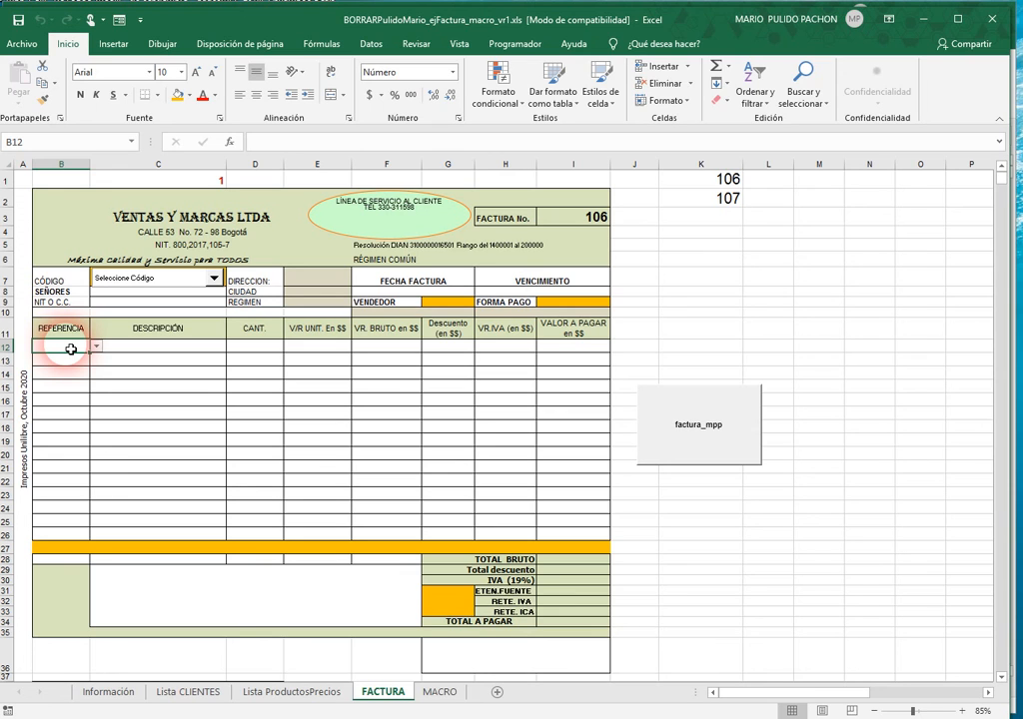
mouse_move(71, 348)
left_mouse_down()
mouse_move(77, 408)
mouse_move(71, 348)
left_mouse_up()
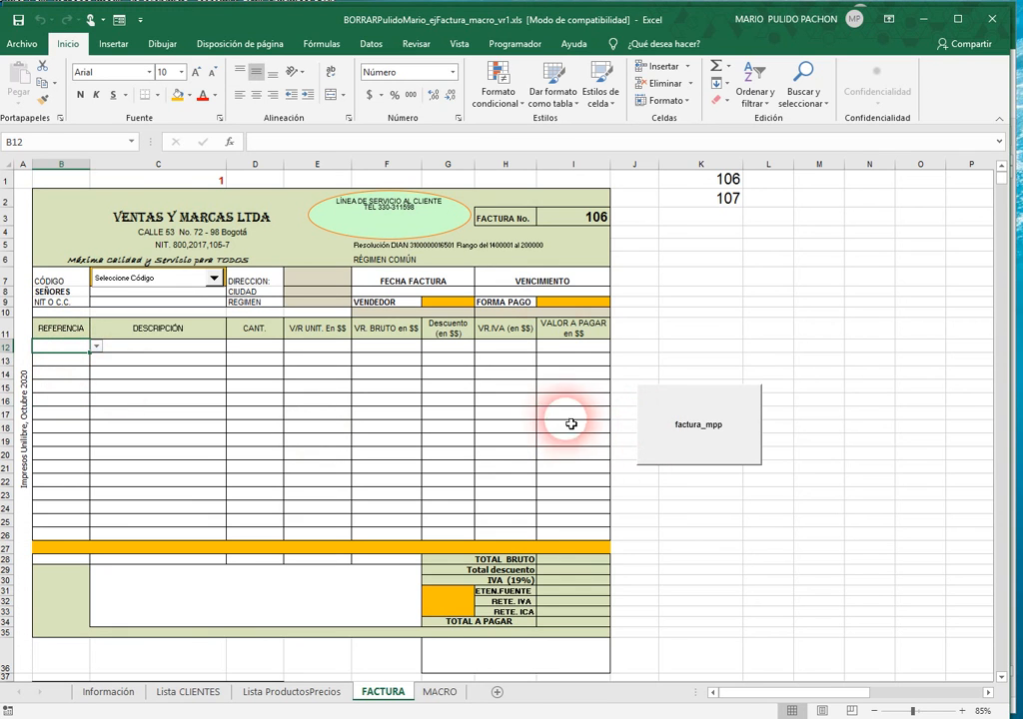
- Review the Nombre Cliente formula in C11 and the stored rows on MACRO, and return to the FACTURA sheet
left_click(441, 691)
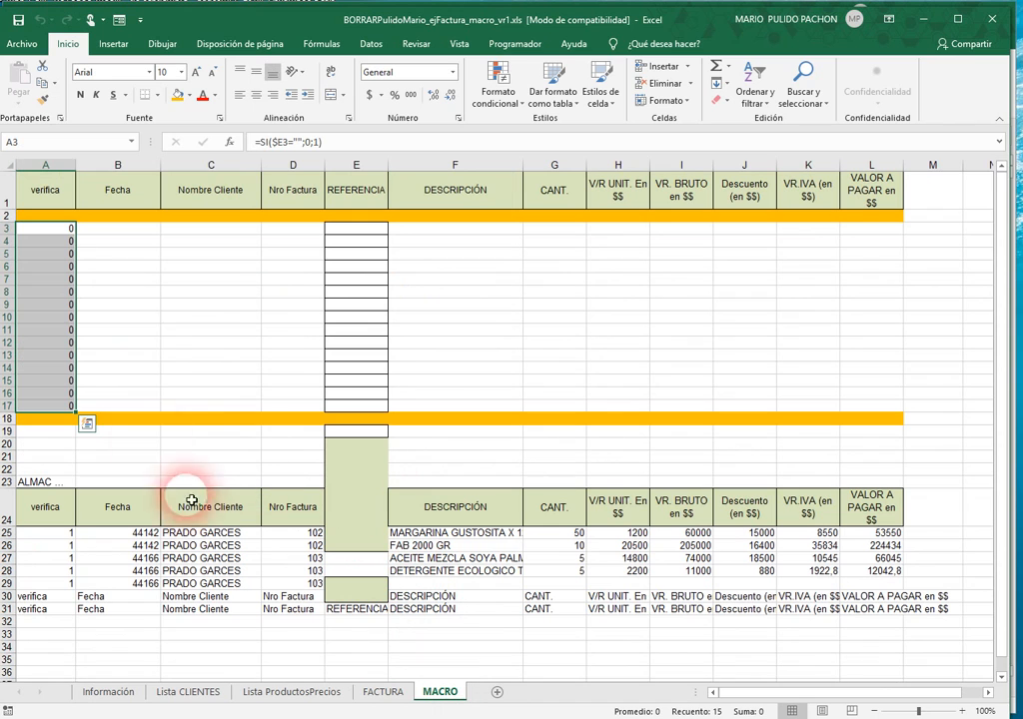
left_click(200, 331)
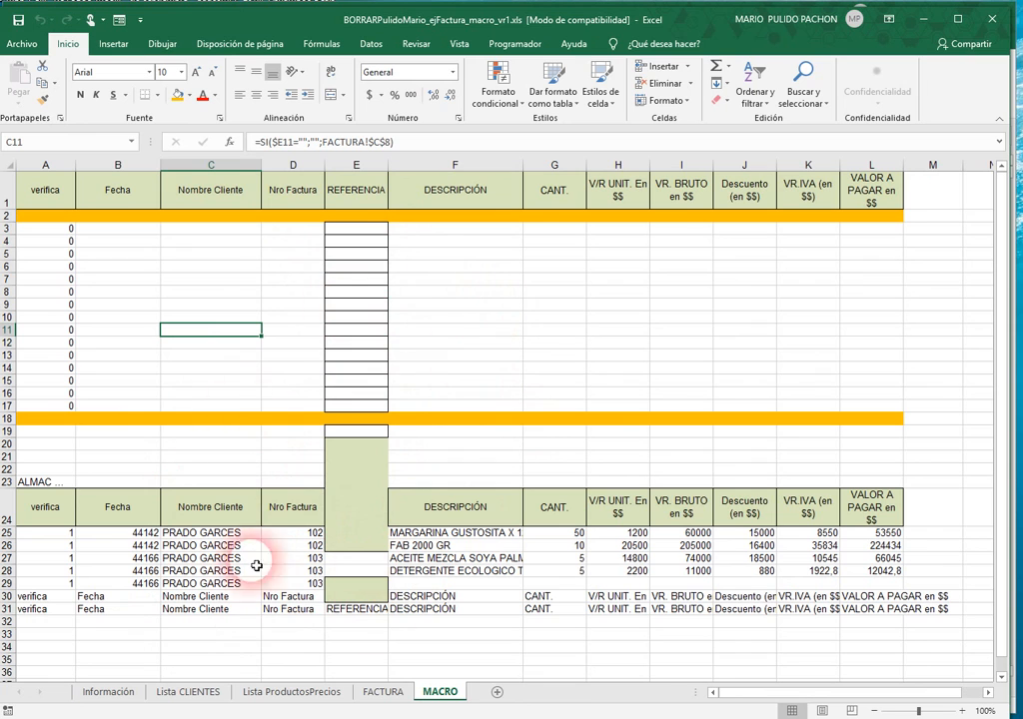
left_click(383, 693)
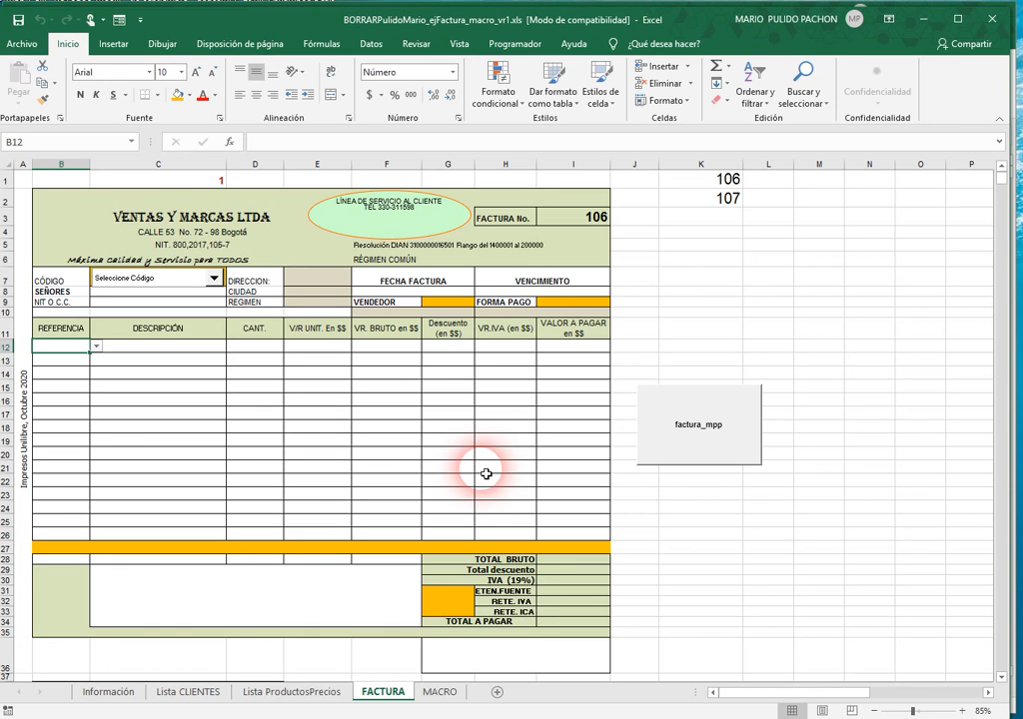
left_click(704, 326)
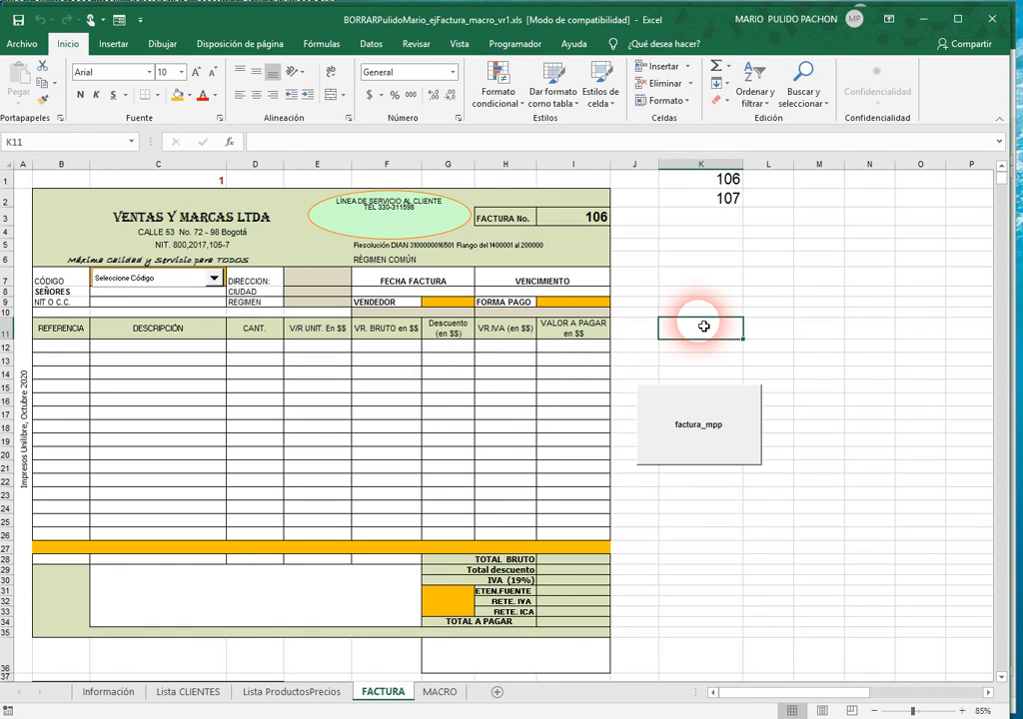